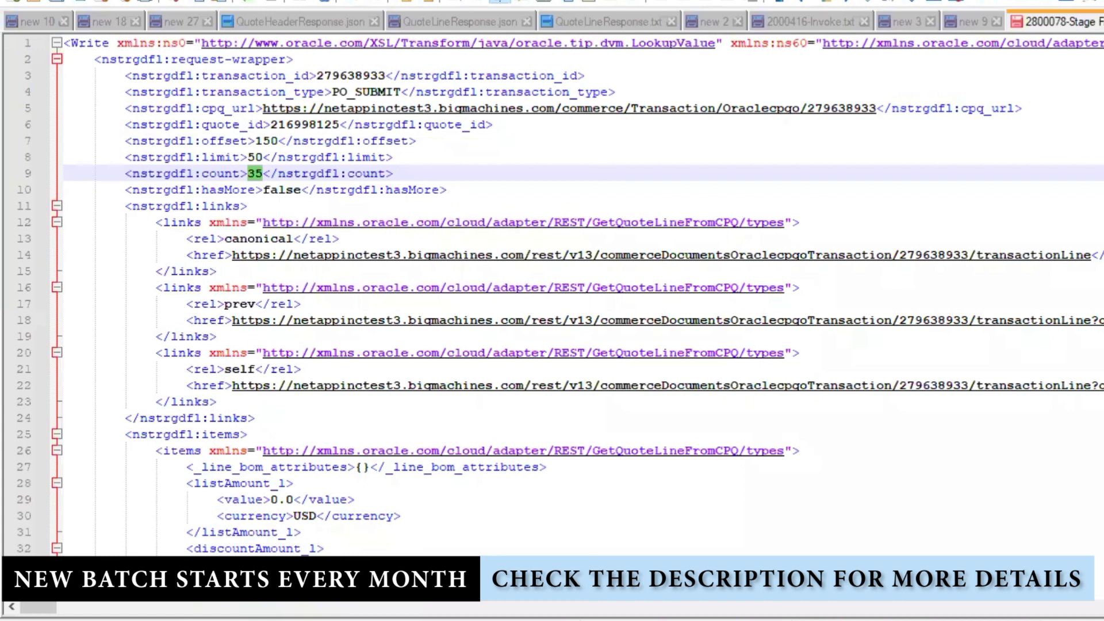
# - Open a new blank document in Notepad++ alongside the XML payload
pyautogui.hotkey('ctrl', 'n')
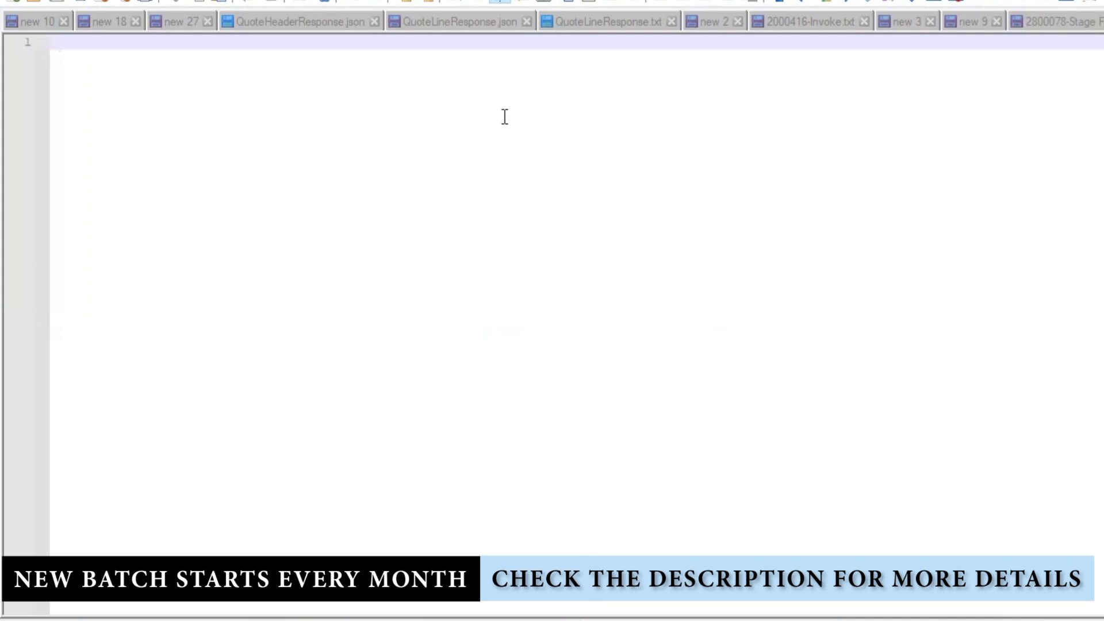
# - Type the heading FTP on line 1 and indent the line below it
pyautogui.write('1-')
pyautogui.press('Return')
pyautogui.press('Return')
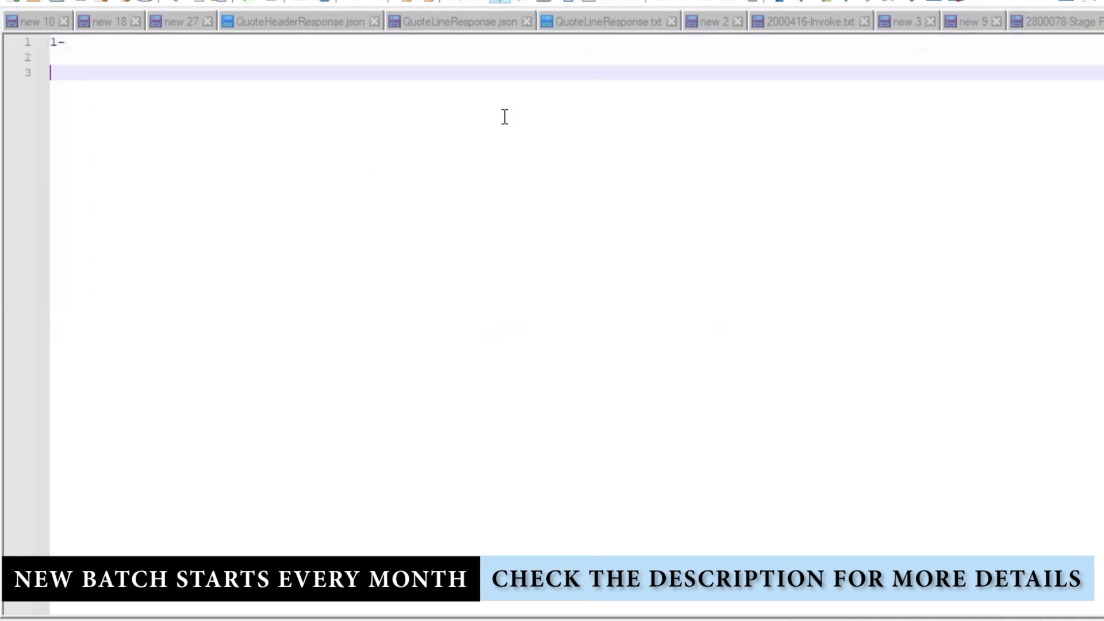
pyautogui.press('BackSpace')
pyautogui.press('BackSpace')
pyautogui.press('BackSpace')
pyautogui.press('BackSpace')
pyautogui.press('BackSpace')
pyautogui.write('FTP')
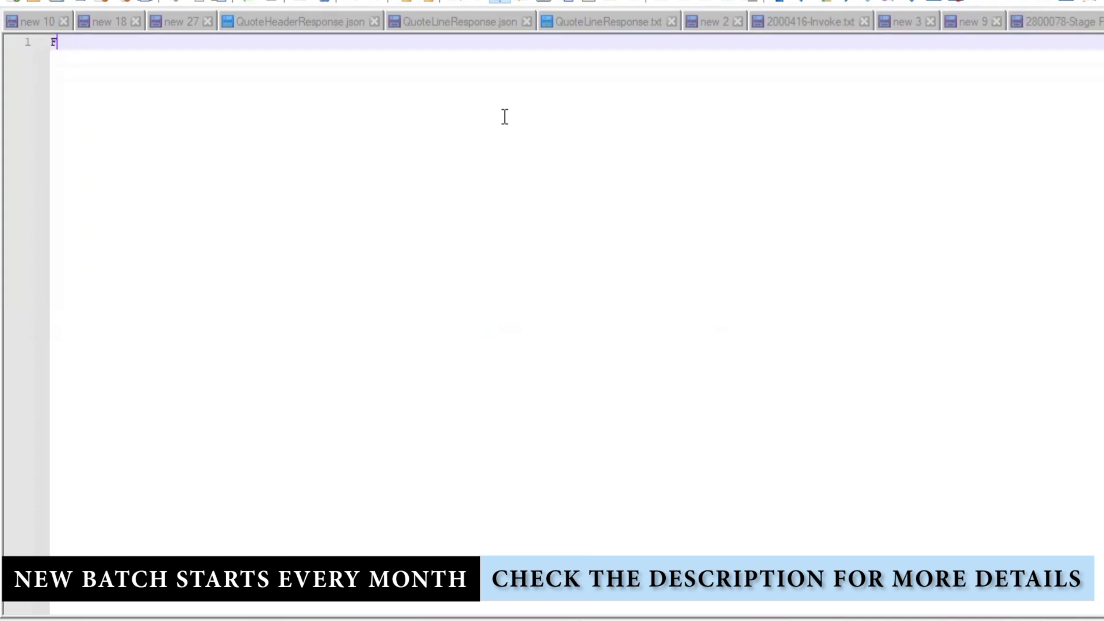
pyautogui.press('Return')
pyautogui.press('Return')
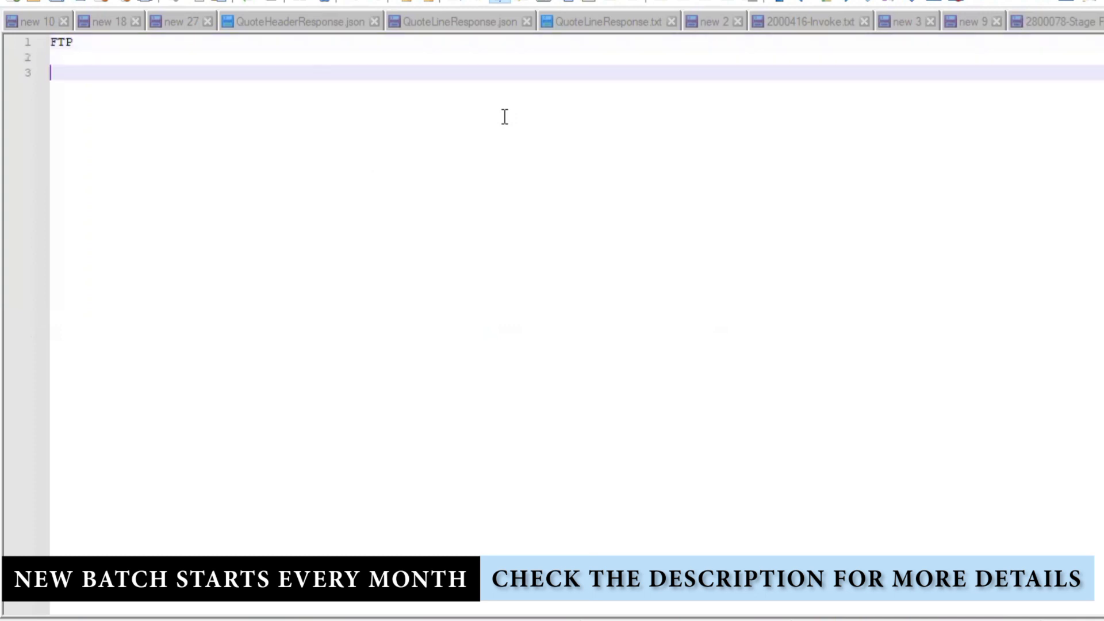
pyautogui.press('BackSpace')
pyautogui.press('BackSpace')
pyautogui.press('BackSpace')
pyautogui.press('BackSpace')
pyautogui.press('BackSpace')
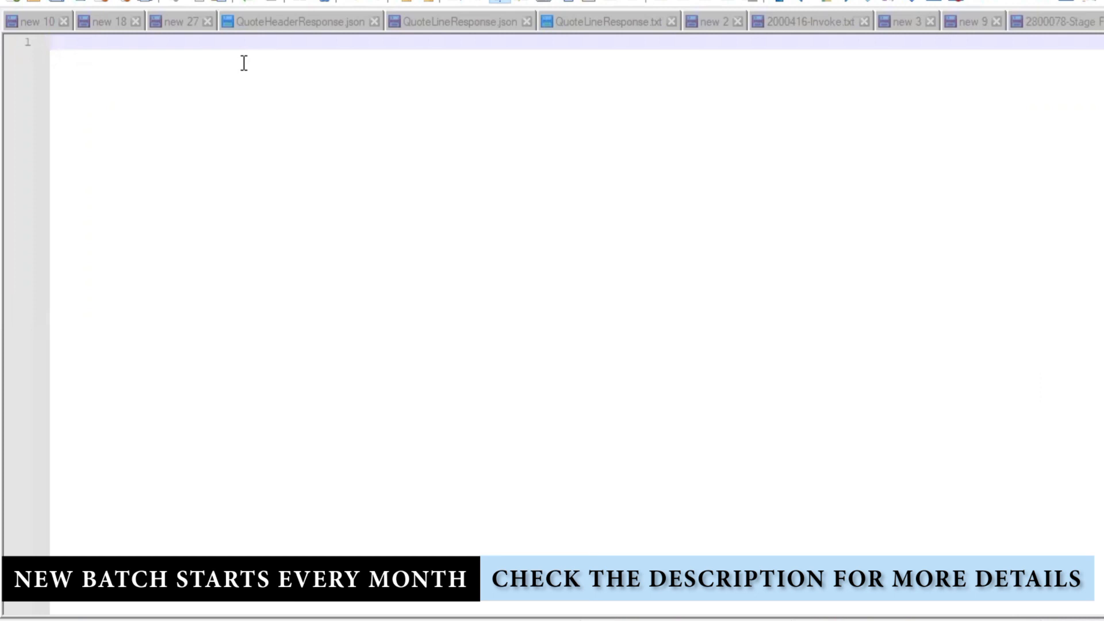
pyautogui.write('FTP')
pyautogui.press('Return')
pyautogui.press('Return')
pyautogui.press('Tab')
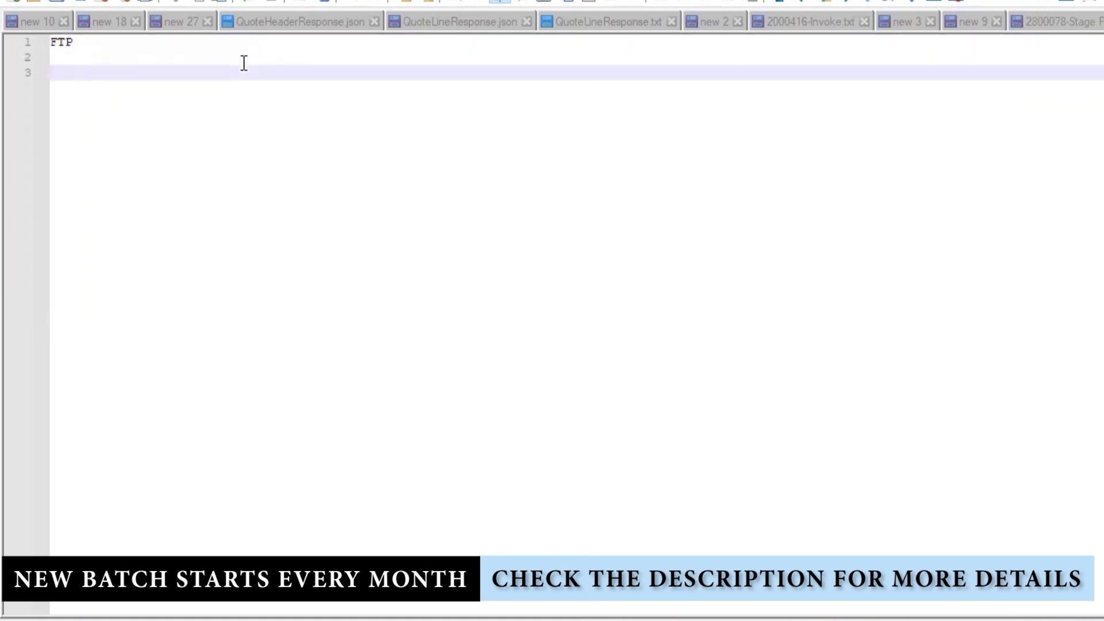
pyautogui.write('6')
pyautogui.press('BackSpace')
# - List the FTP operations READ, DOWNLOAD, WRITE, LIST, MOVE and DELETE on indented lines
pyautogui.write('READ')
pyautogui.press('Return')
pyautogui.write('DOWNLOAD')
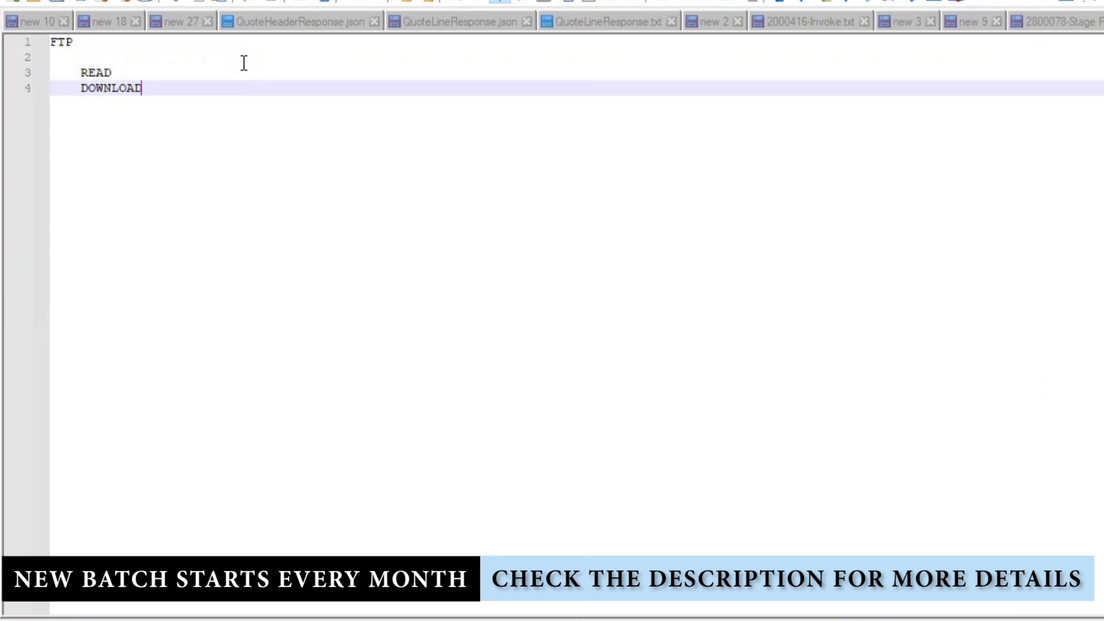
pyautogui.press('Return')
pyautogui.write('WRITE')
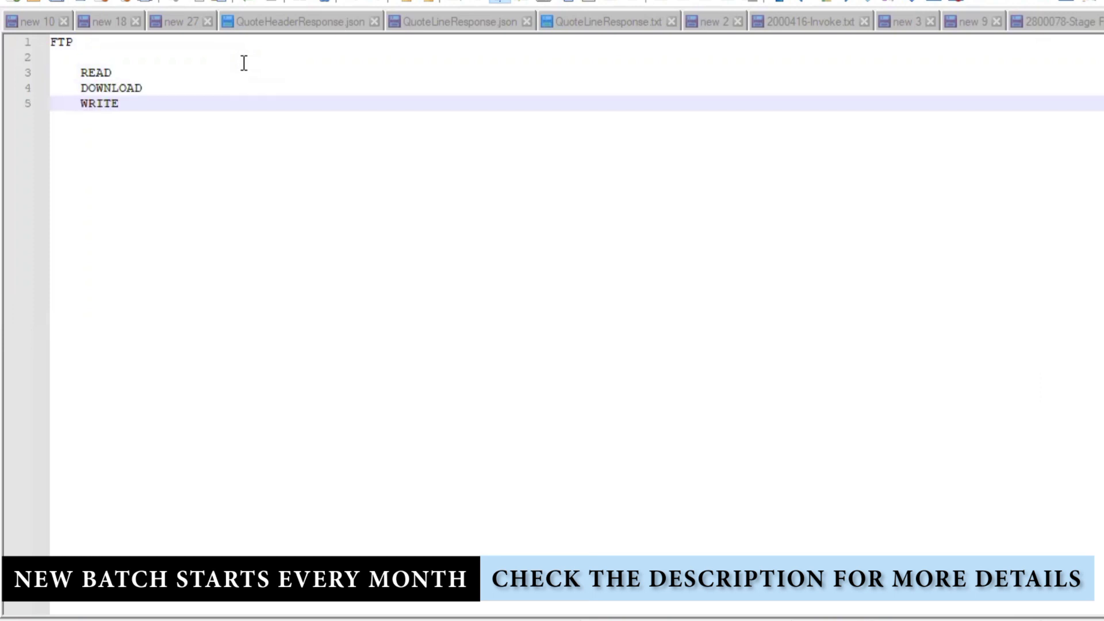
pyautogui.press('Return')
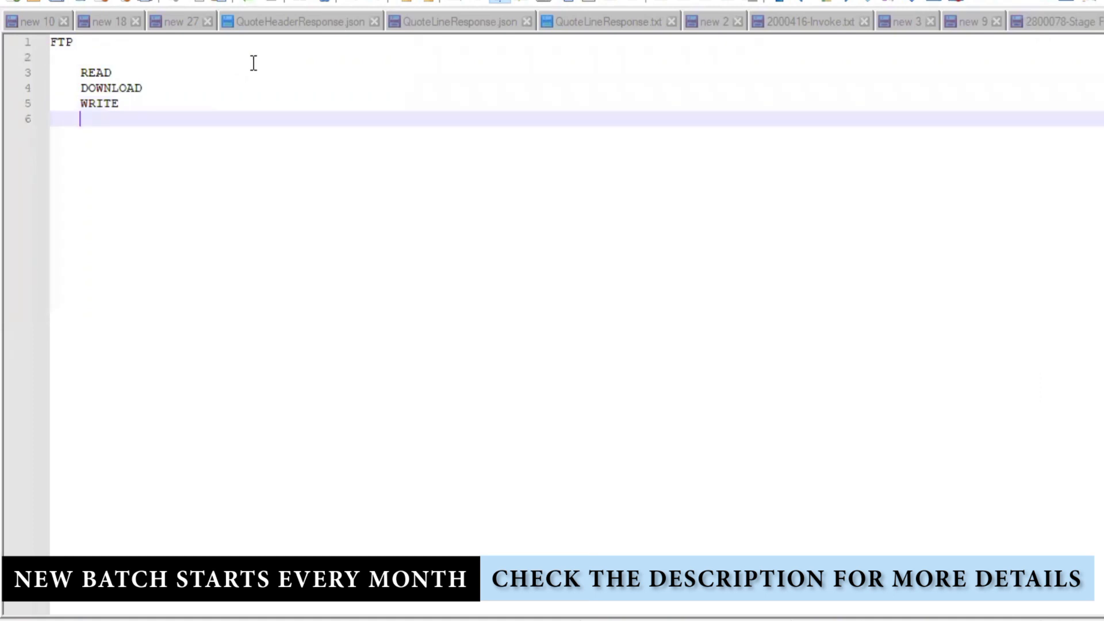
pyautogui.write('LIST')
pyautogui.press('Return')
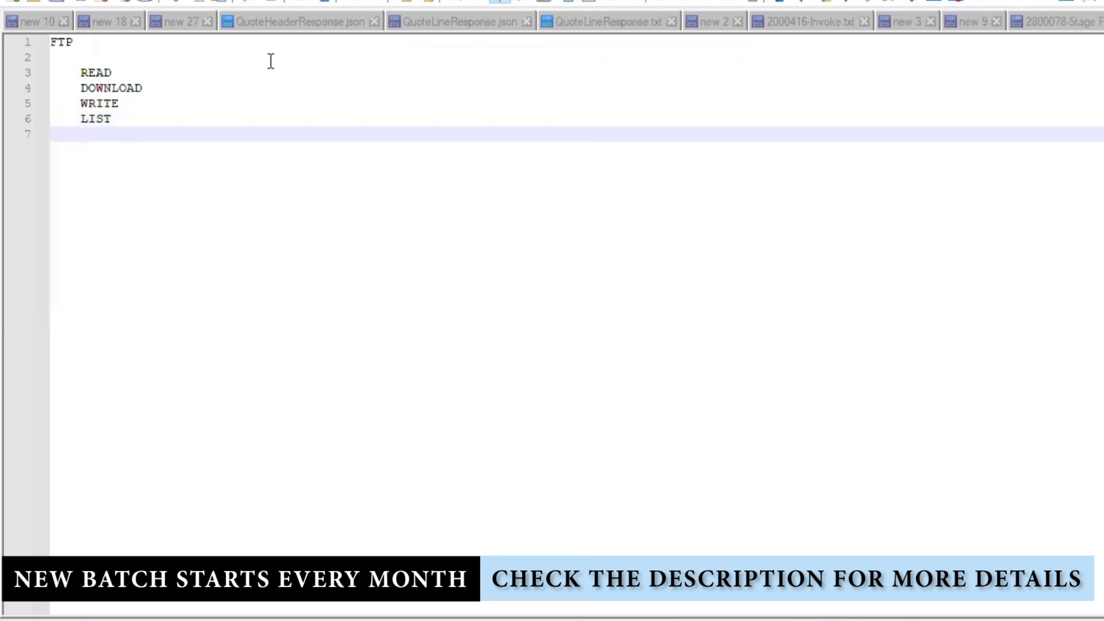
pyautogui.write('MOVE')
pyautogui.press('Return')
pyautogui.write('DELETE')
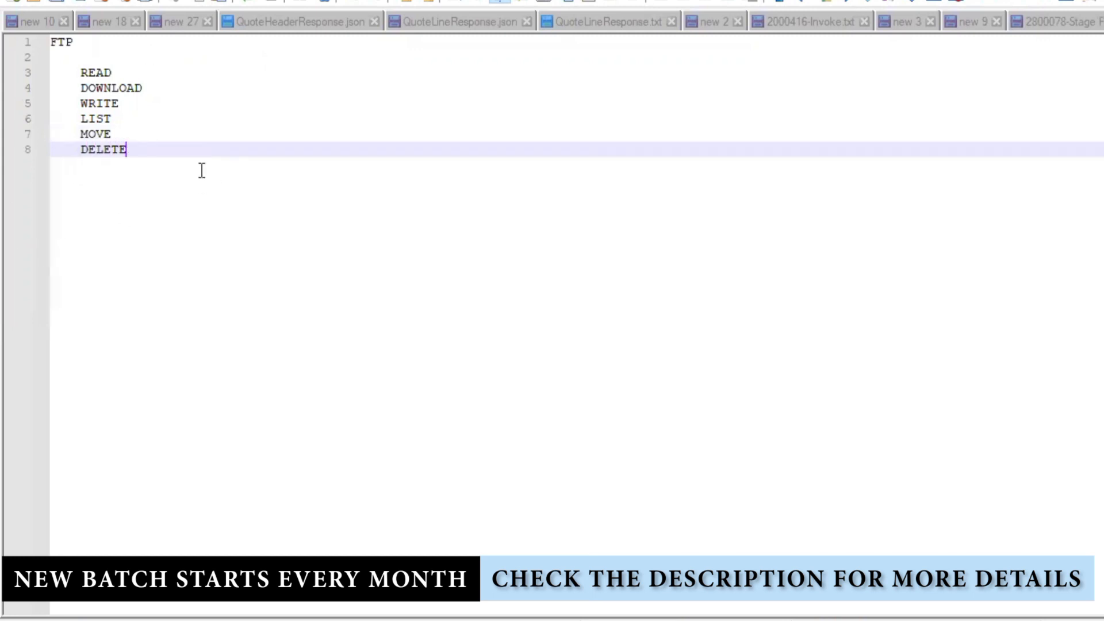
# - Add an unindented new line below the operation list for the next heading
pyautogui.doubleClick(69, 43)
pyautogui.click(148, 149)
pyautogui.press('Return')
pyautogui.press('Return')
pyautogui.press('BackSpace')
pyautogui.press('BackSpace')
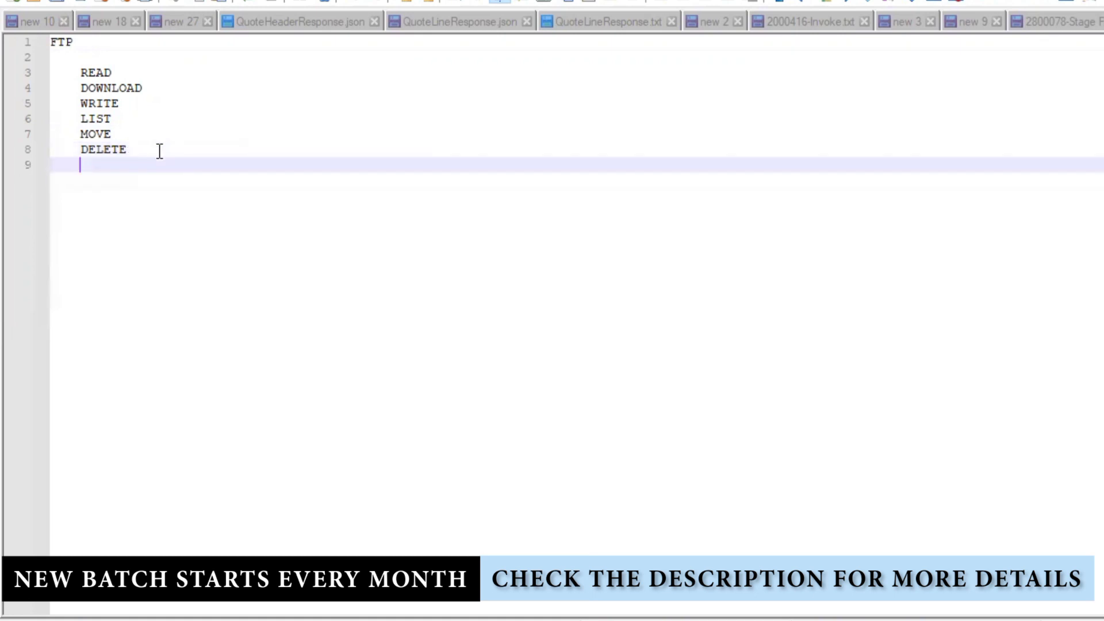
pyautogui.press('Return')
# - Start a STAGE: section with indented entries 'READ Comlete' and 'READ in SEGEMENTS'
pyautogui.write('STA')
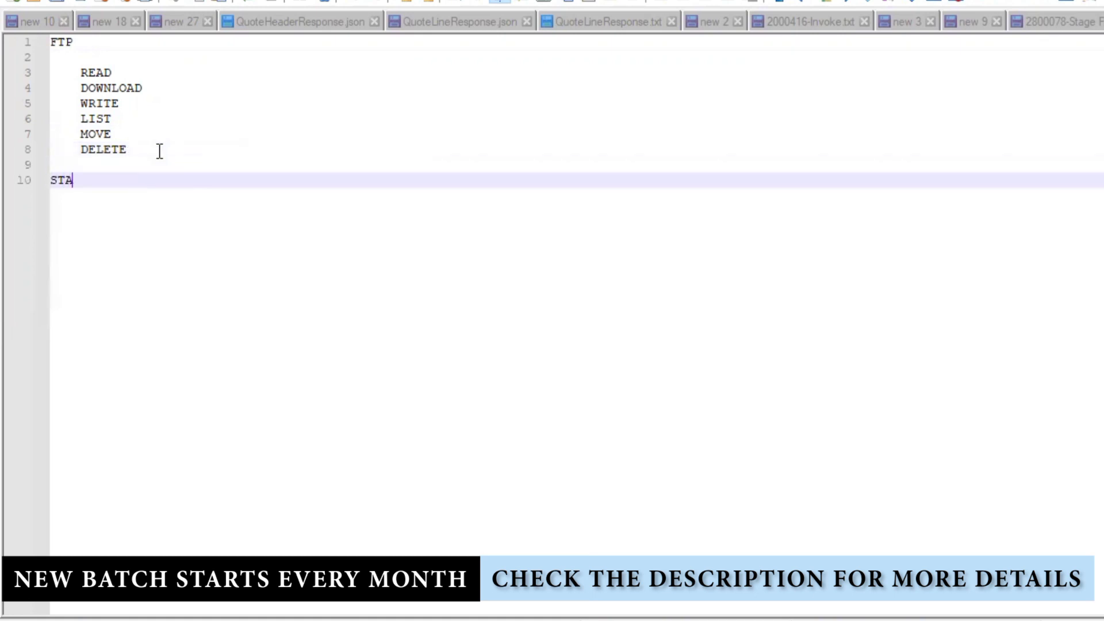
pyautogui.write('GE:')
pyautogui.press('Return')
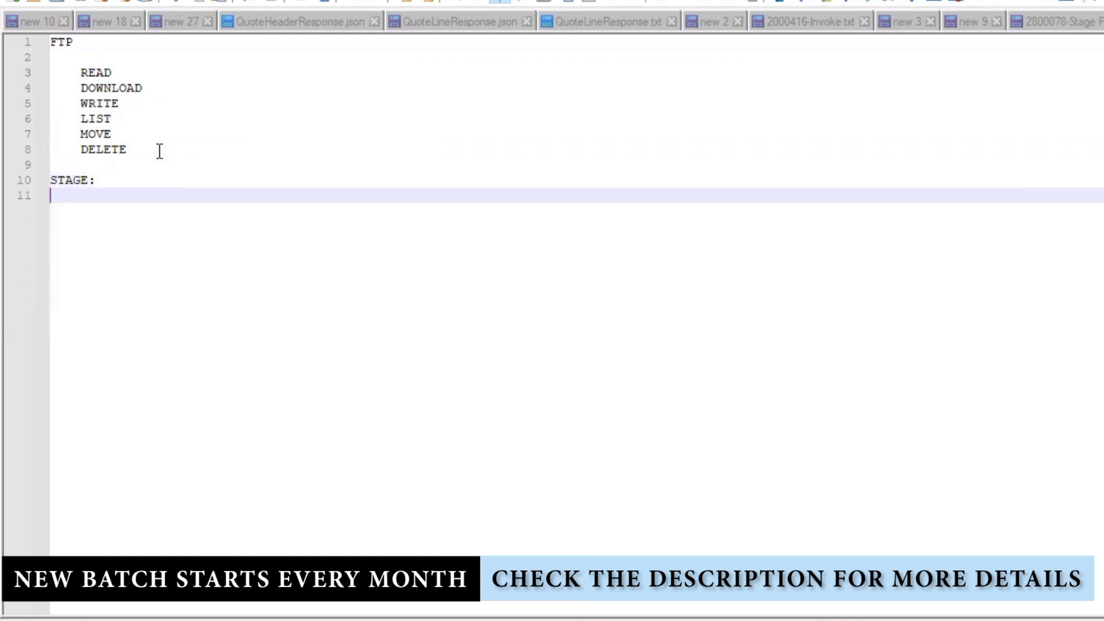
pyautogui.press('Tab')
pyautogui.write('READ')
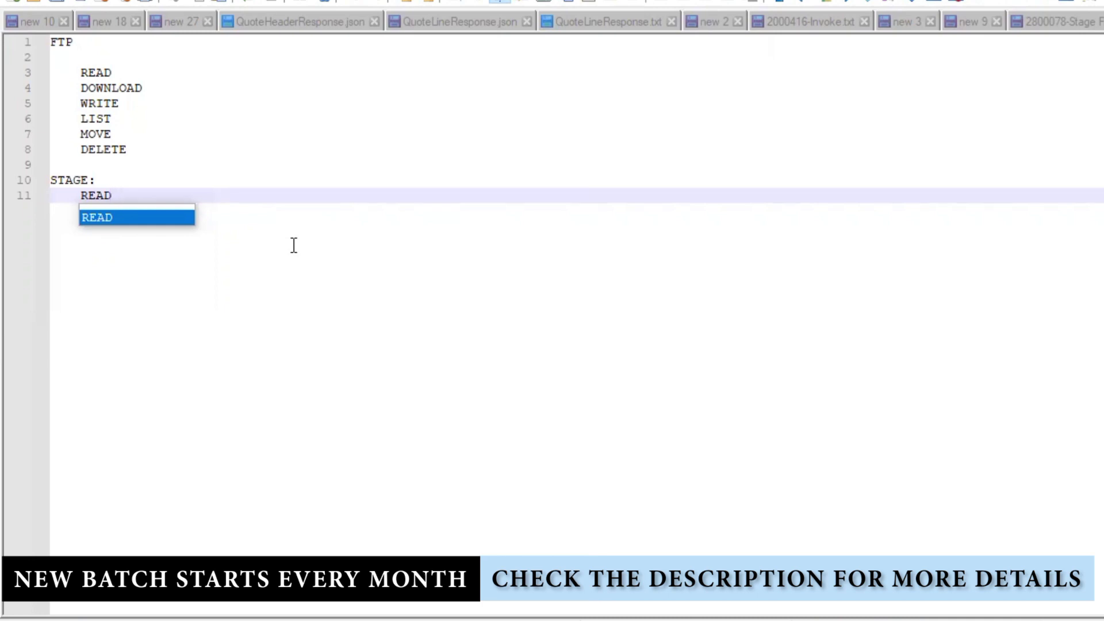
pyautogui.click(305, 275)
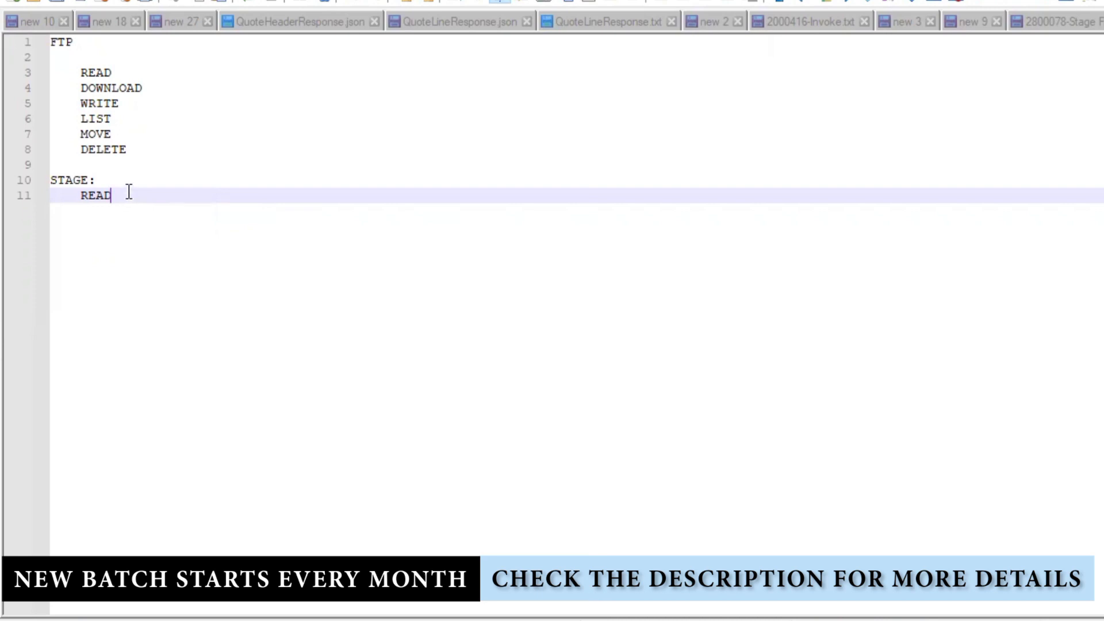
pyautogui.write('Comlete')
pyautogui.press('Return')
pyautogui.write('RE')
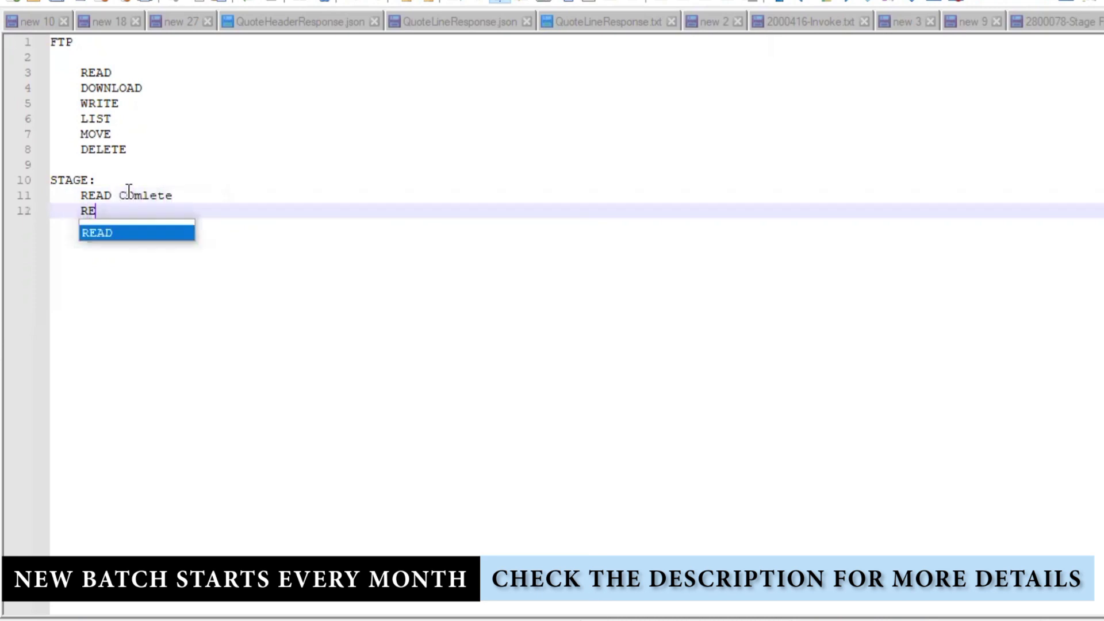
pyautogui.write('AD i')
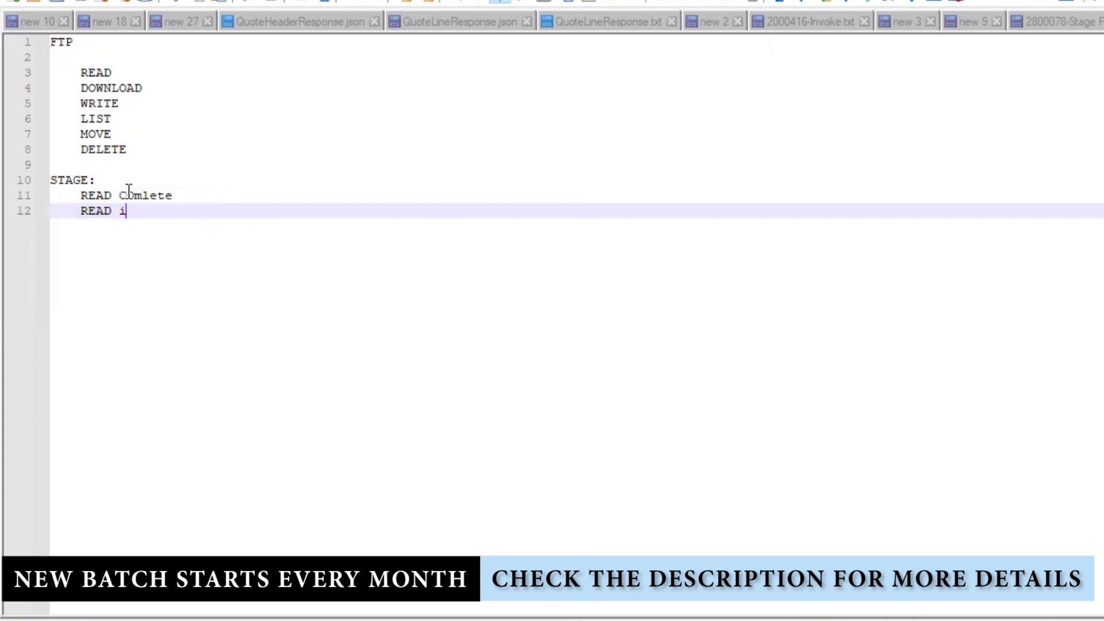
pyautogui.write('n SEGEMENTS')
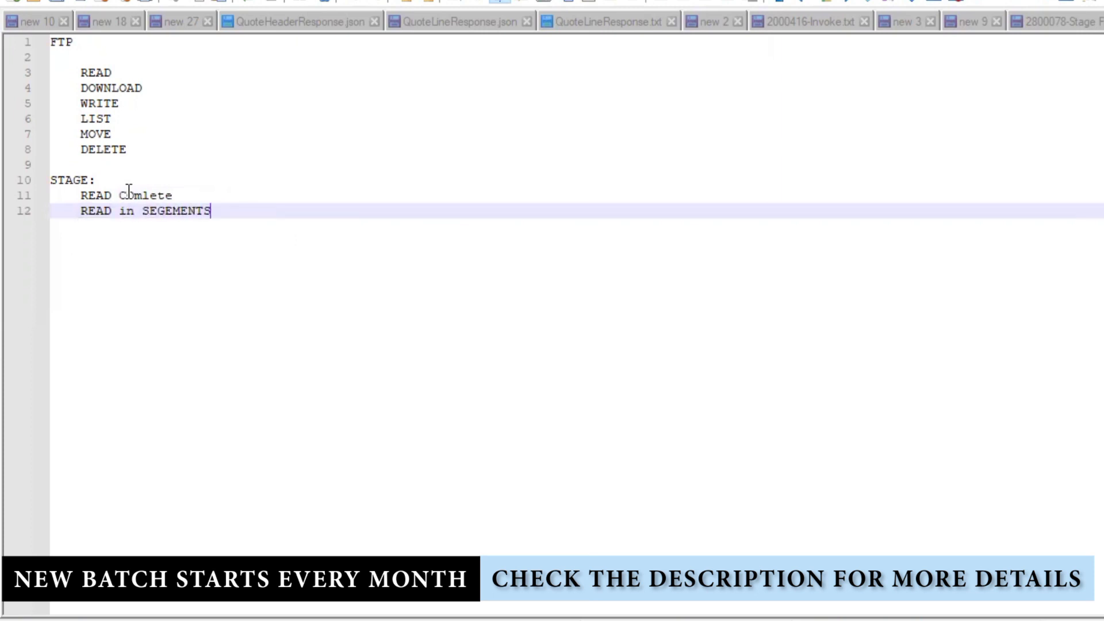
# - Add WRITE, ENCRYPT, DECRYPT, ZIP, UNZIP and DOWNLAOD as further STAGE entries
pyautogui.press('Return')
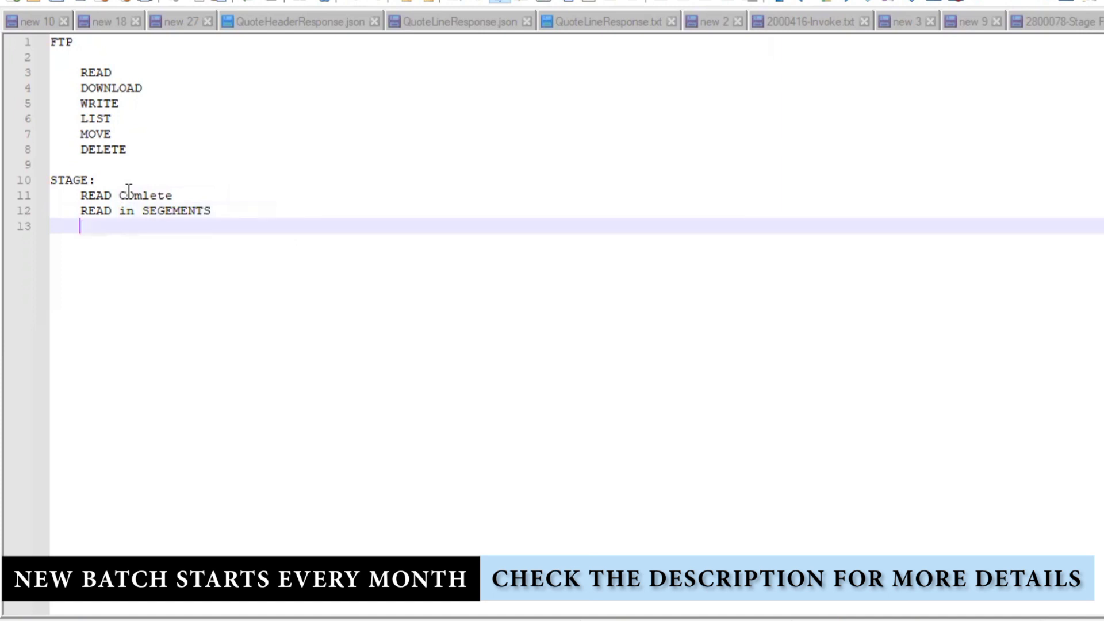
pyautogui.write('WRITE')
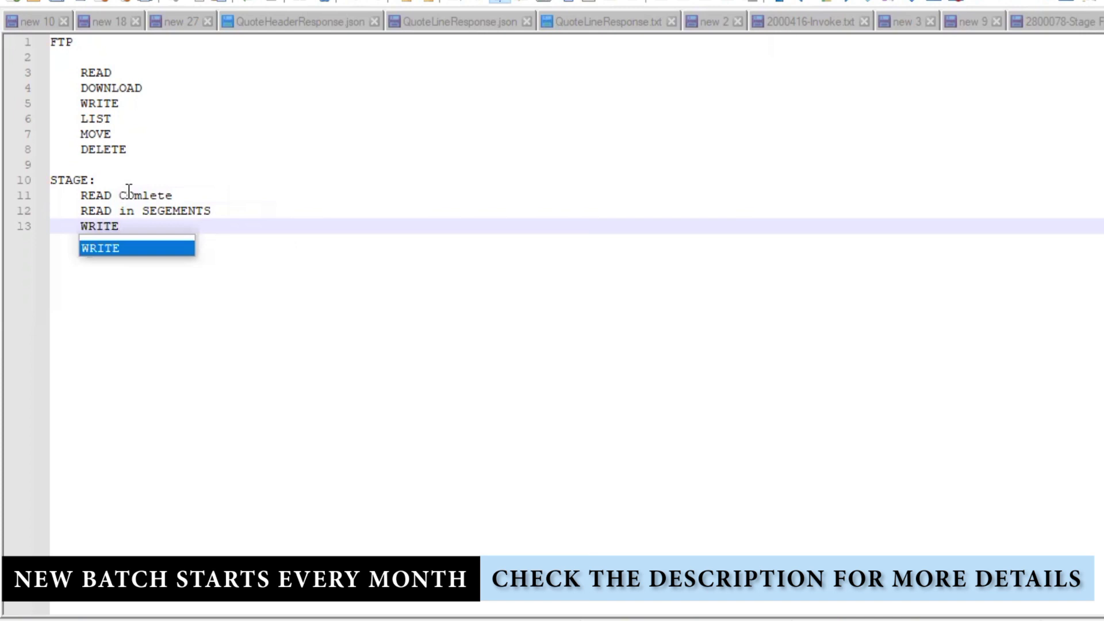
pyautogui.press('Return')
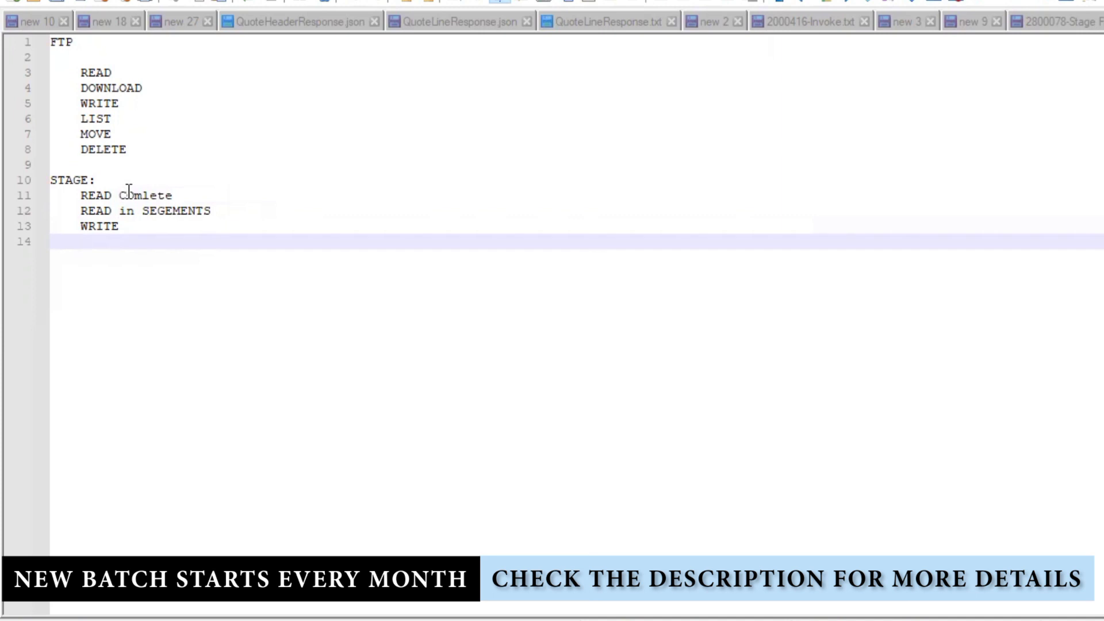
pyautogui.write('ENCRYPT')
pyautogui.press('Return')
pyautogui.write('DECR')
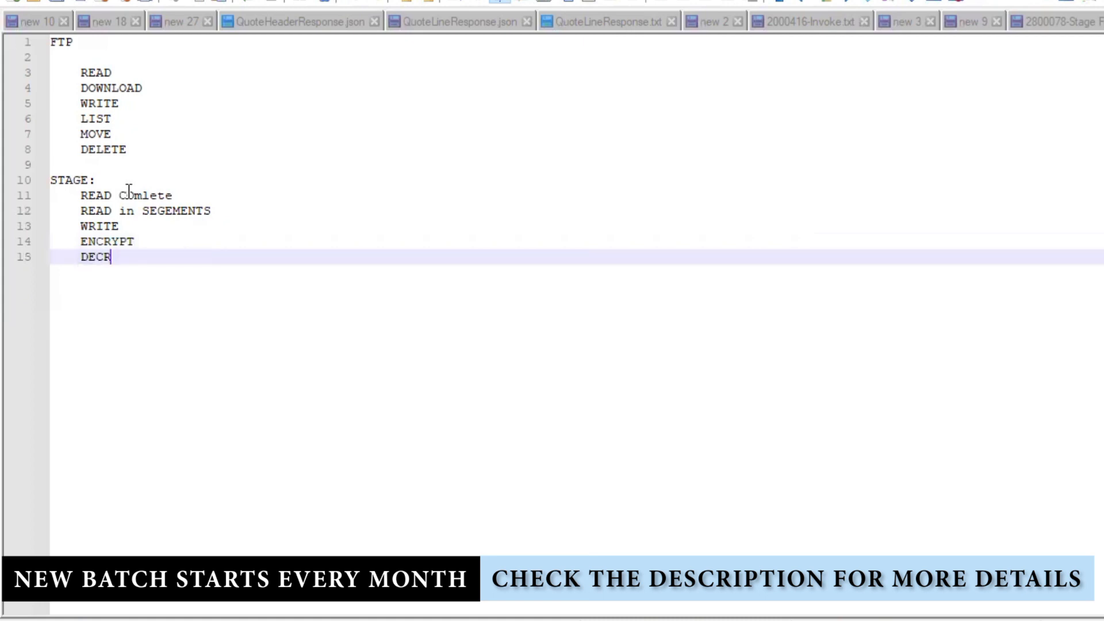
pyautogui.write('YPY')
pyautogui.press('BackSpace')
pyautogui.write('T')
pyautogui.press('Return')
pyautogui.write('Z')
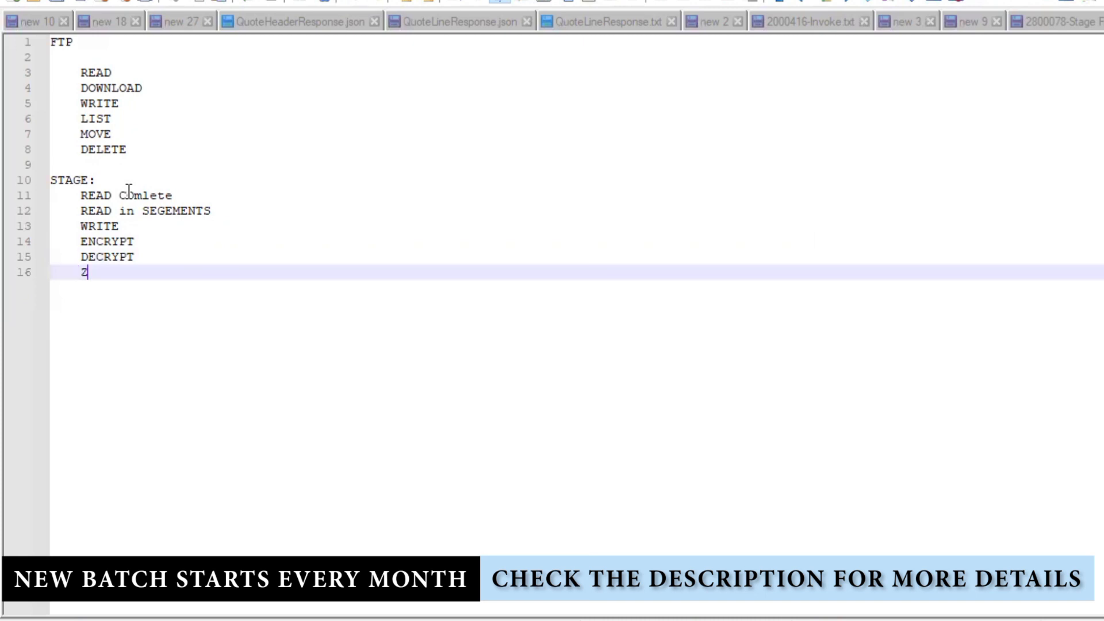
pyautogui.write('IP')
pyautogui.press('Return')
pyautogui.write('U')
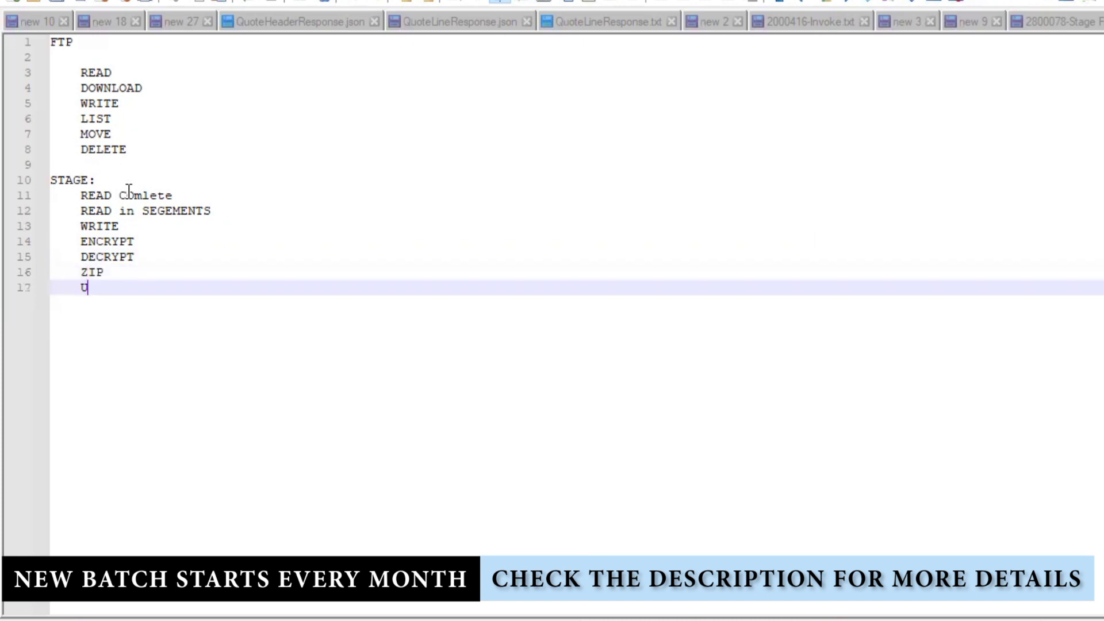
pyautogui.write('NZIP')
pyautogui.press('Return')
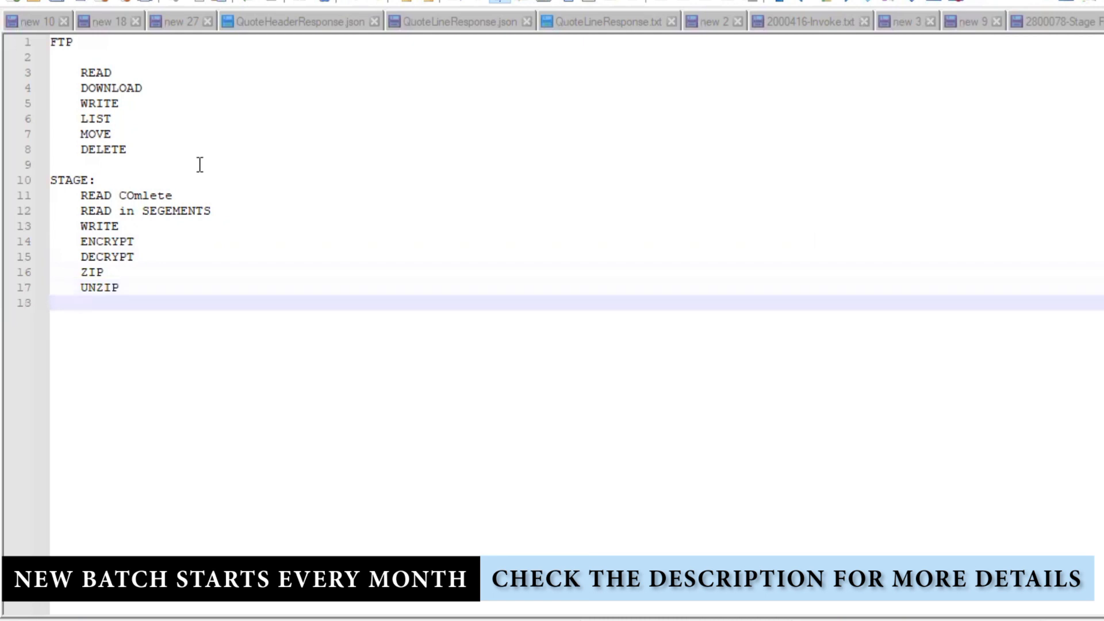
pyautogui.write('DOWNLAOD')
# - Replace the last STAGE entry DOWNLAOD with LIST
pyautogui.moveTo(206, 305); pyautogui.dragTo(31, 181)
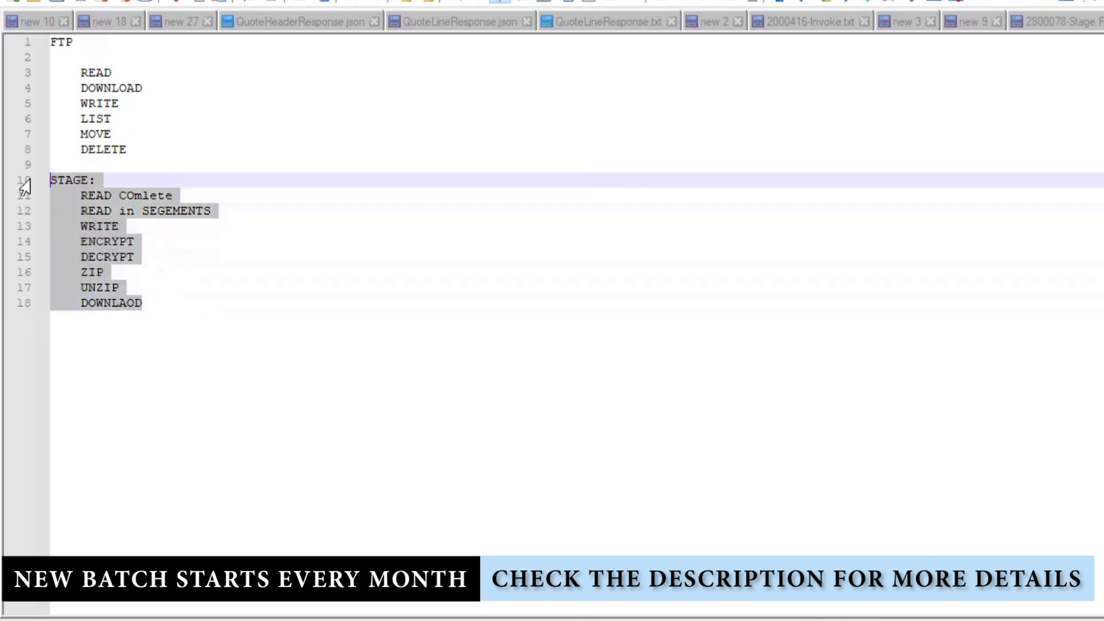
pyautogui.doubleClick(111, 303)
pyautogui.write('LIST')
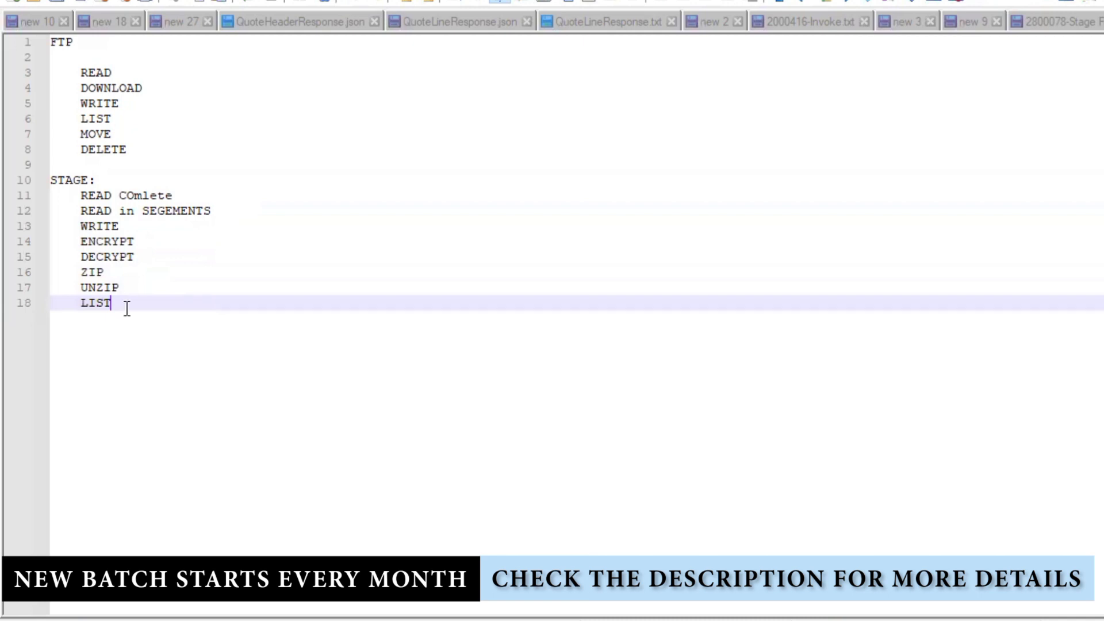
pyautogui.hotkey('shift', 'Home')
pyautogui.hotkey('shift', 'Up')
pyautogui.hotkey('shift', 'Up')
pyautogui.hotkey('shift', 'Up')
pyautogui.hotkey('shift', 'Up')
pyautogui.hotkey('shift', 'Up')
pyautogui.hotkey('shift', 'Up')
pyautogui.click(80, 183)
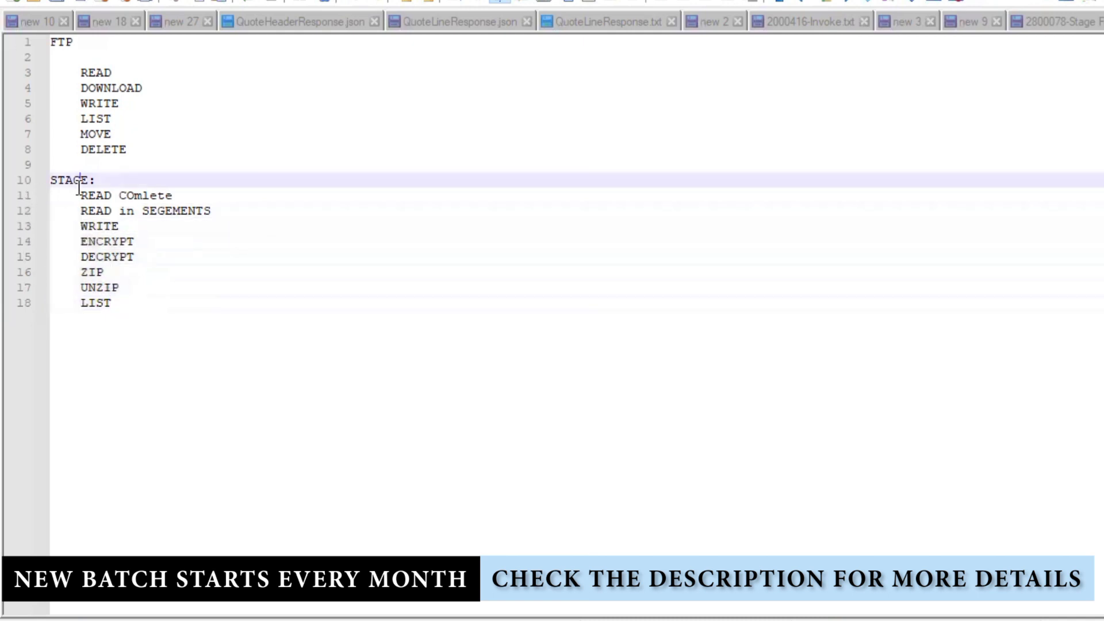
# - Rename the headings to 'FTP - Physcial' and 'STAGE: VIRTUSAL'
pyautogui.click(59, 44)
pyautogui.doubleClick(59, 43)
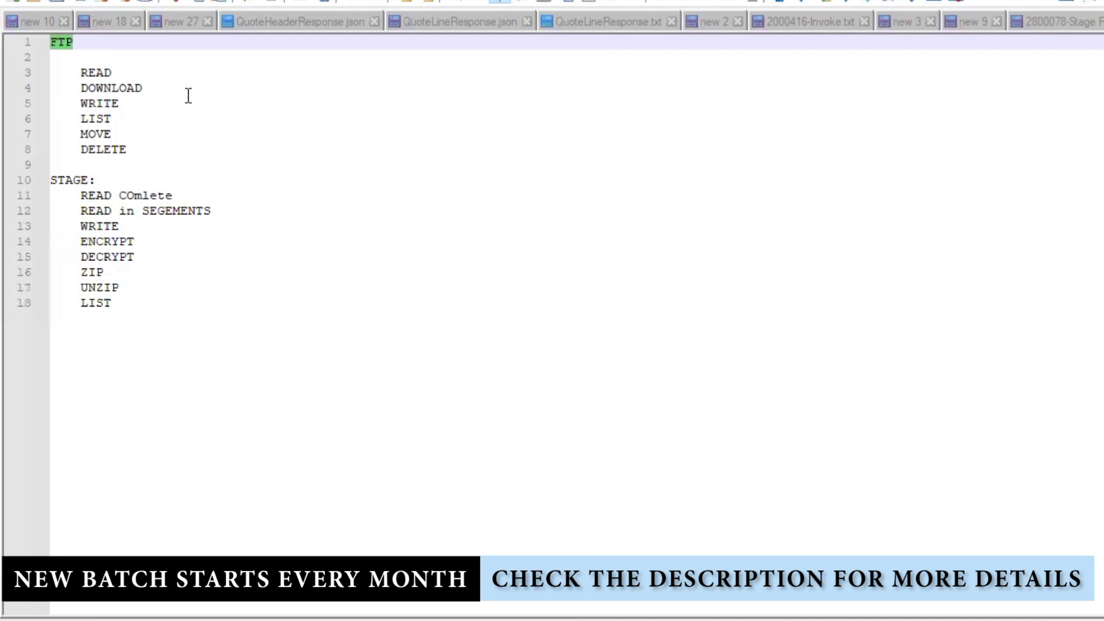
pyautogui.click(107, 43)
pyautogui.write('- Physcial')
pyautogui.click(148, 182)
pyautogui.write('V')
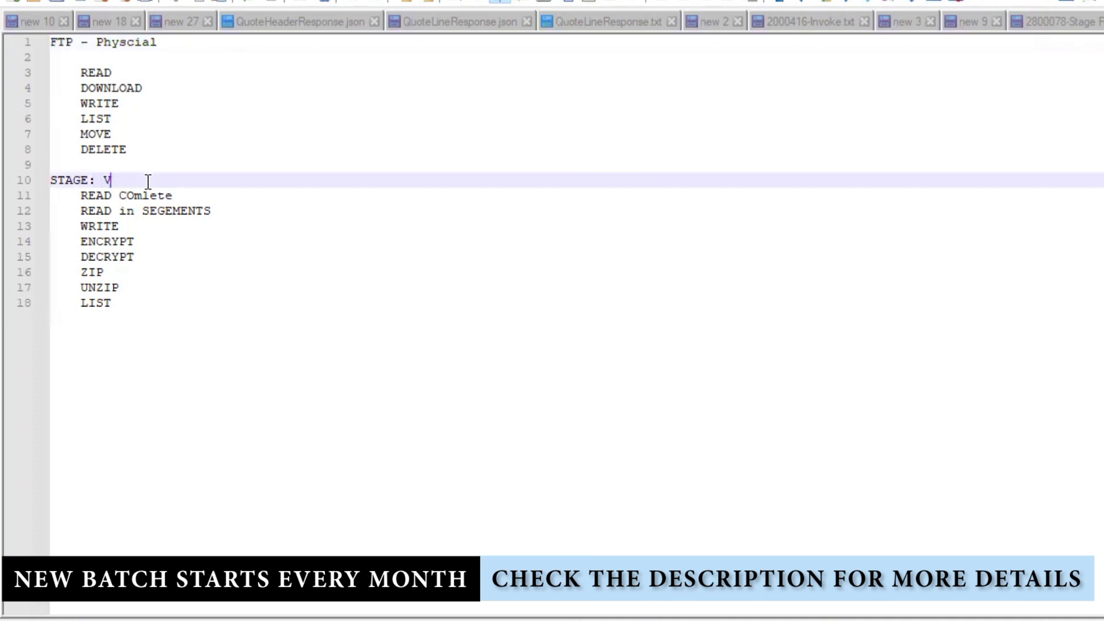
pyautogui.write('IRTUSAL')
# - Select all the note text and overwrite it with 'FTP SERVER'
pyautogui.moveTo(81, 180); pyautogui.dragTo(38, 185)
pyautogui.click(242, 311)
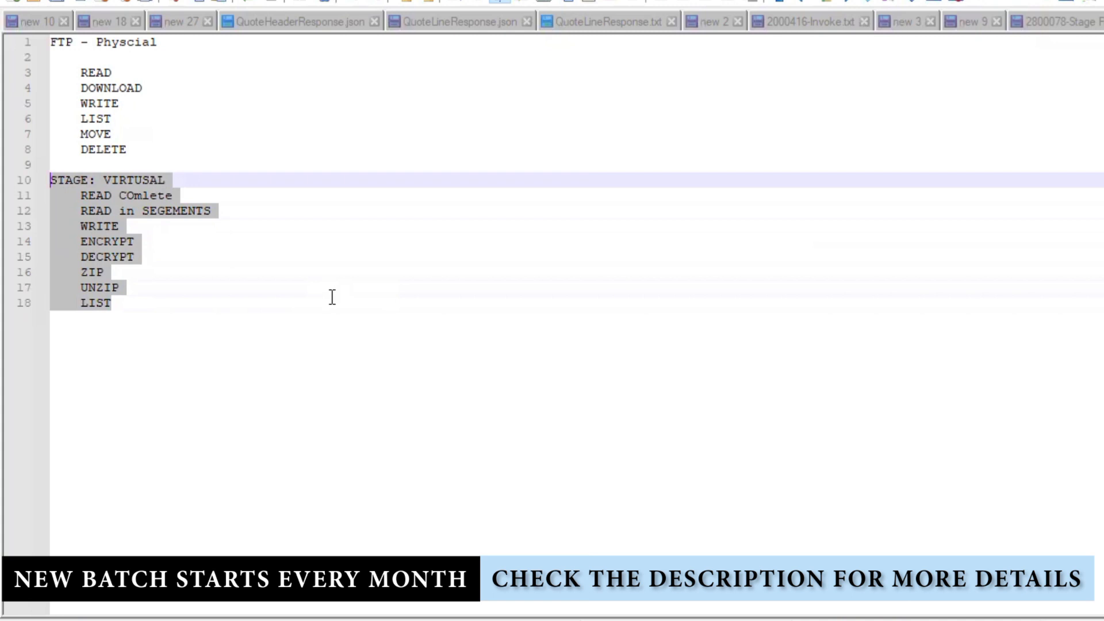
pyautogui.click(279, 298)
pyautogui.moveTo(183, 298); pyautogui.dragTo(33, 175)
pyautogui.click(264, 324)
pyautogui.moveTo(159, 150); pyautogui.dragTo(48, 37)
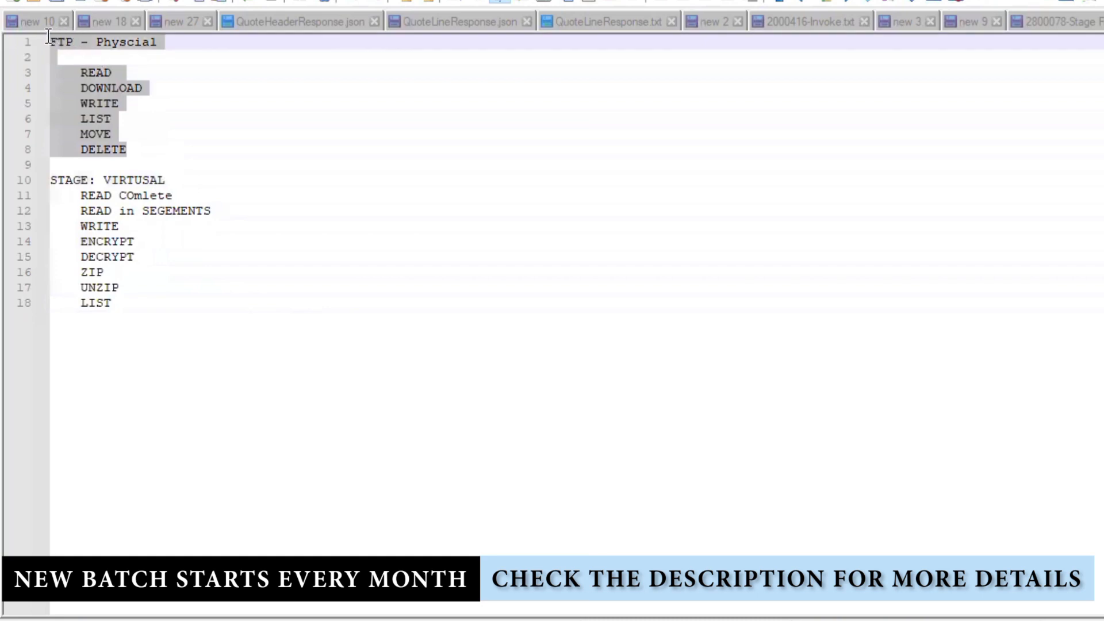
pyautogui.click(244, 344)
pyautogui.moveTo(115, 303); pyautogui.dragTo(34, 25)
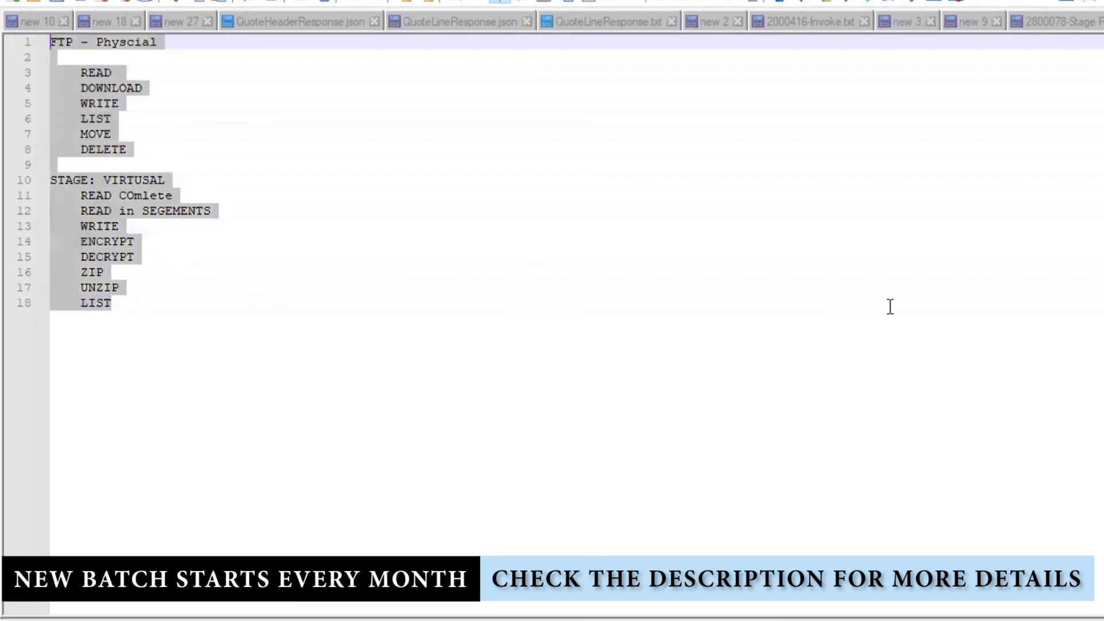
pyautogui.write('FTP ')
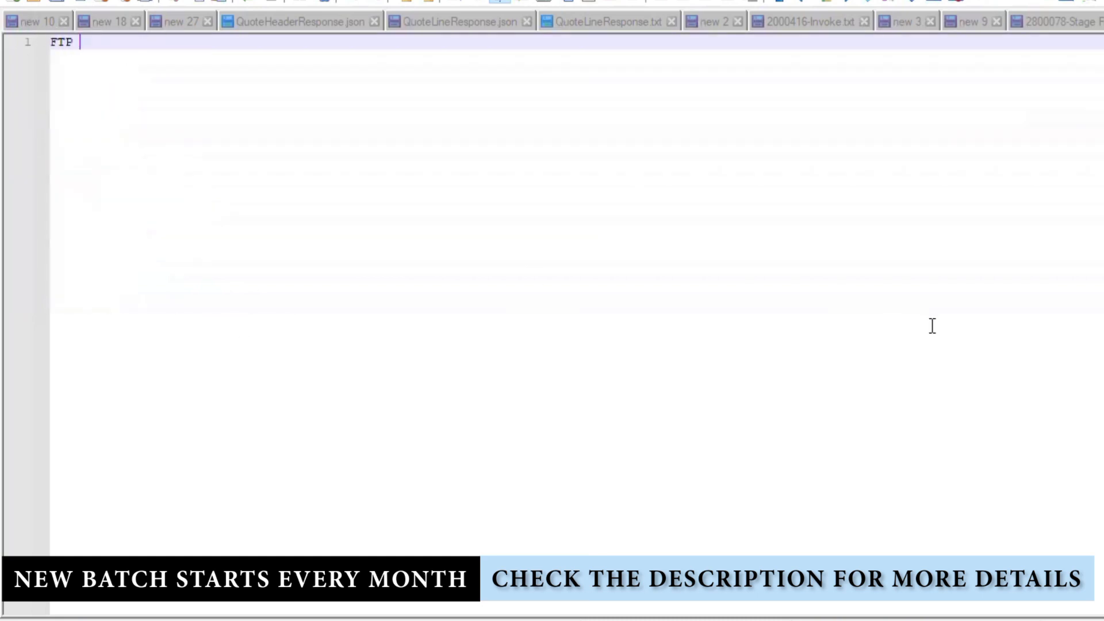
pyautogui.write('SERVER')
# - Add the lines 'Standalone Server -- AMAAZON' and 'FTP - EMBEDED - OIC' below FTP SERVER
pyautogui.press('Return')
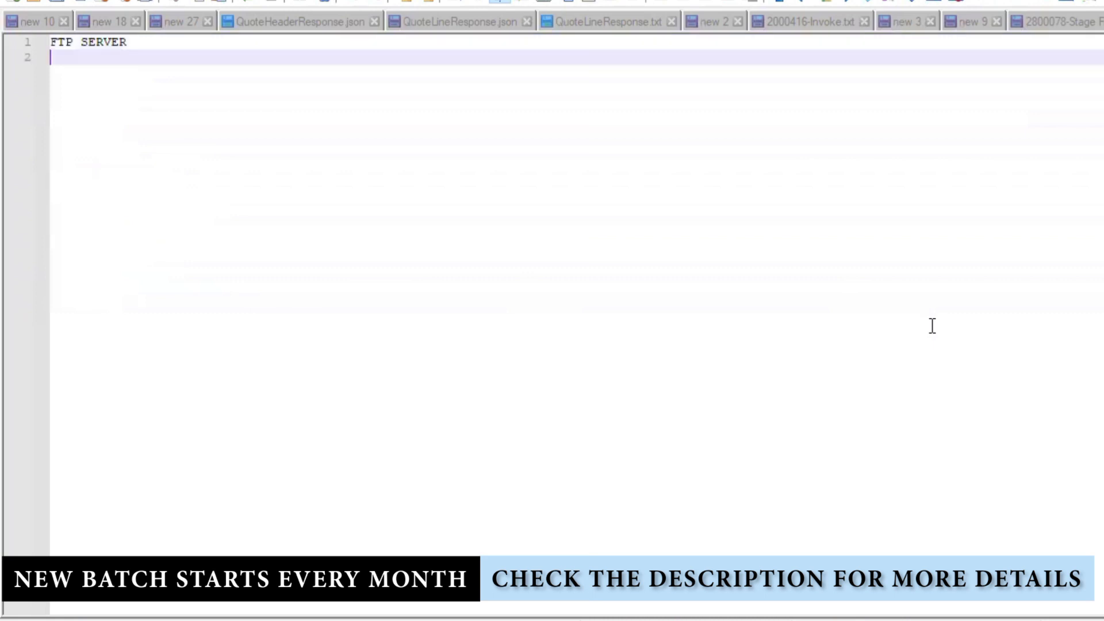
pyautogui.press('Return')
pyautogui.write('Sta')
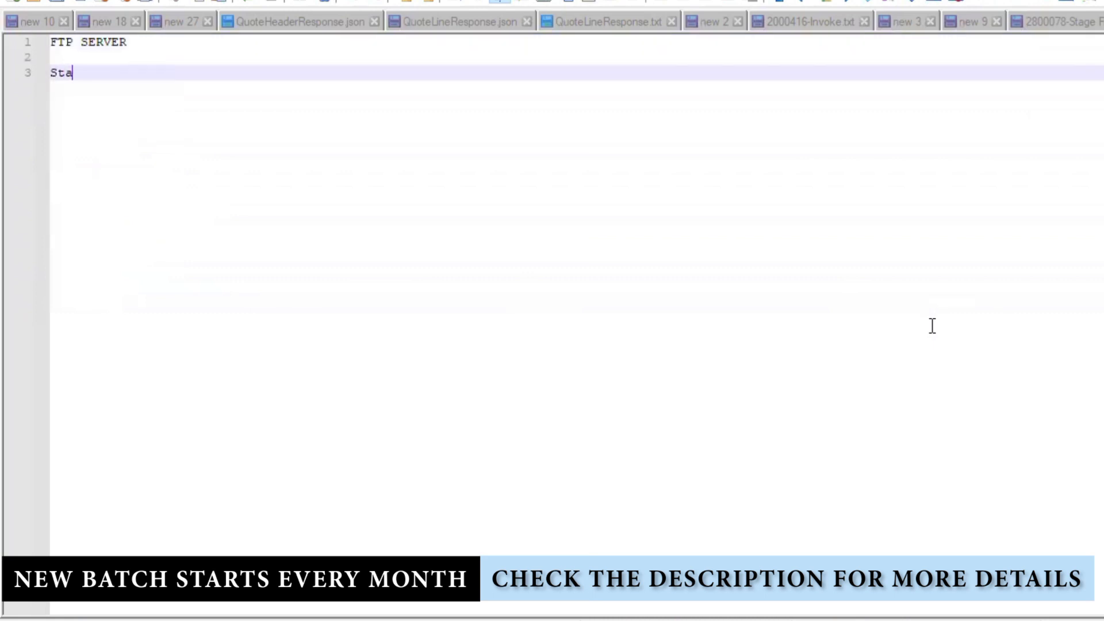
pyautogui.write('ndalone Server --')
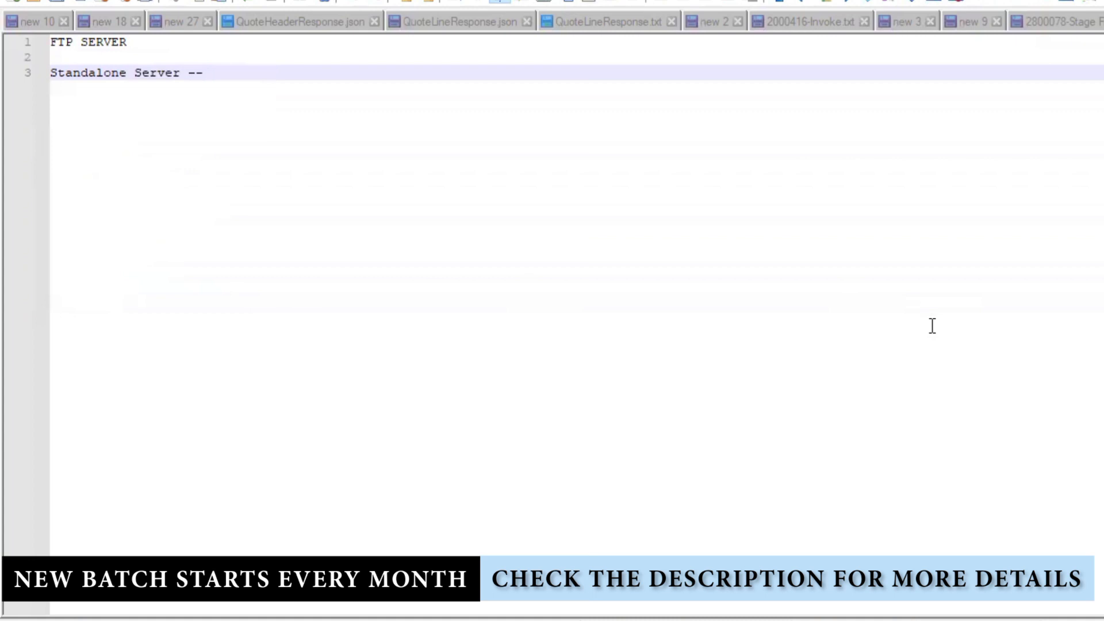
pyautogui.write(' AMAAZON')
pyautogui.press('Return')
pyautogui.press('Return')
pyautogui.press('Return')
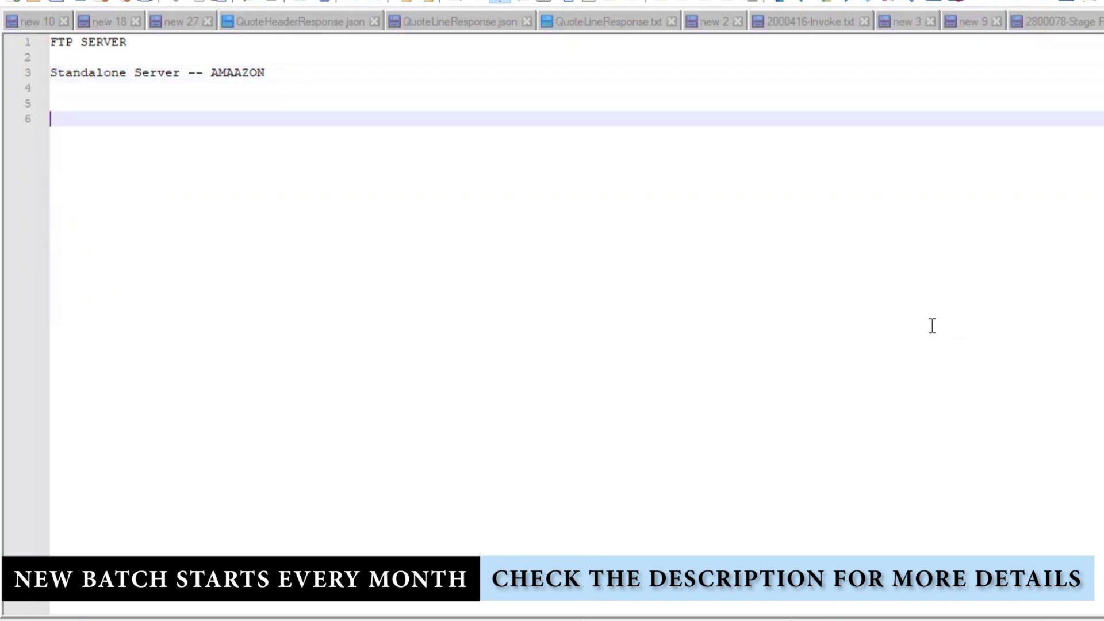
pyautogui.write('FTP')
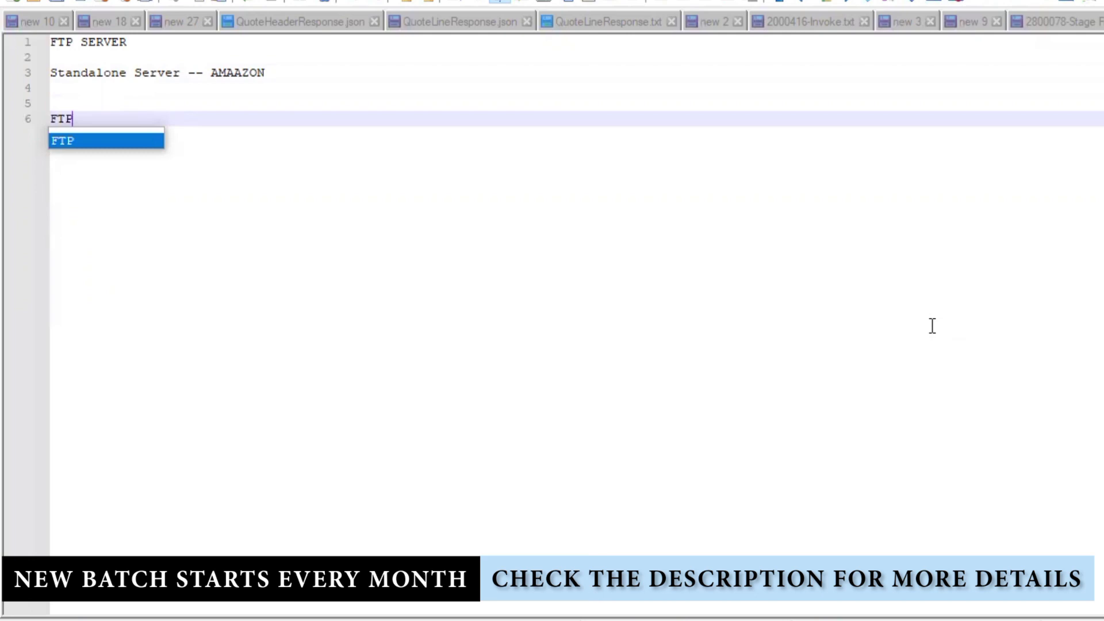
pyautogui.write('- ')
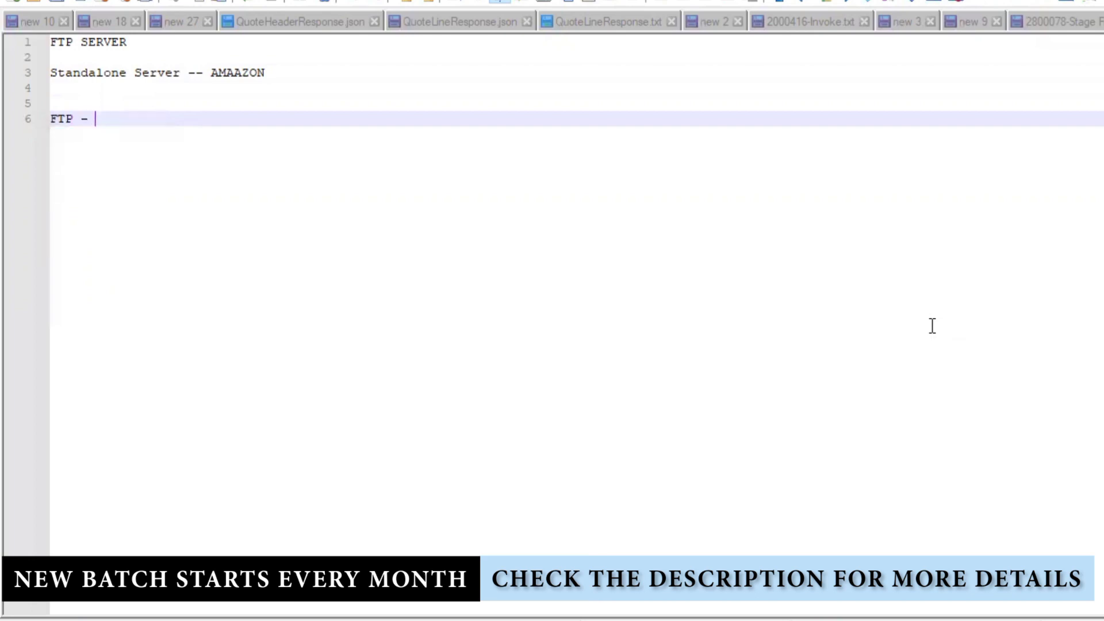
pyautogui.write('EMBEDED - OIC')
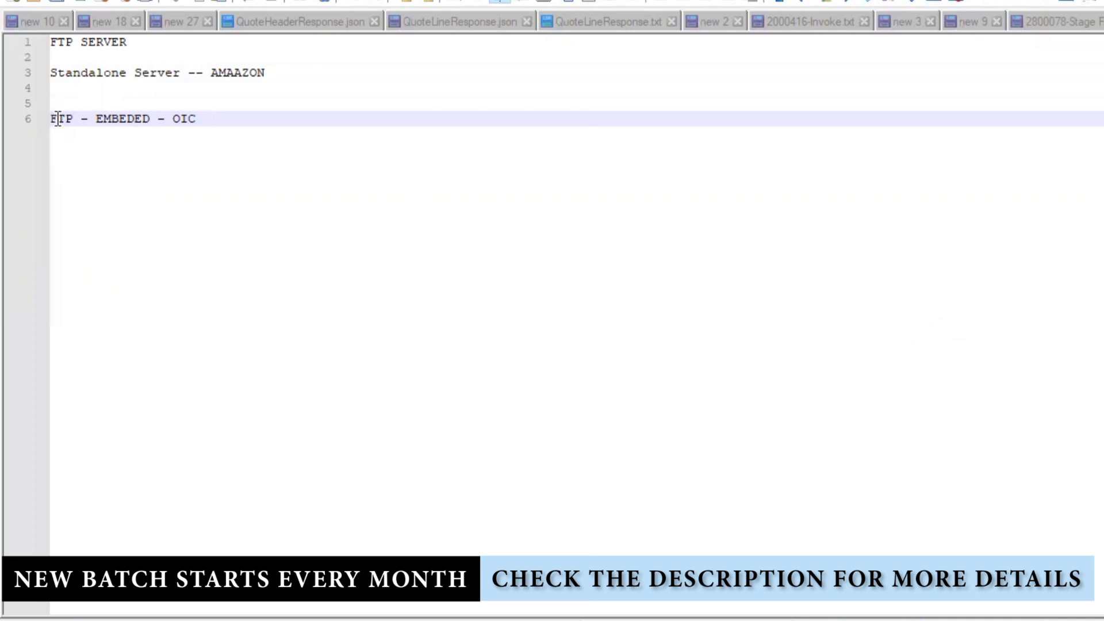
# - Review the note's lines, leaving the FTP - EMBEDED - OIC line selected
pyautogui.moveTo(208, 118); pyautogui.dragTo(3, 131)
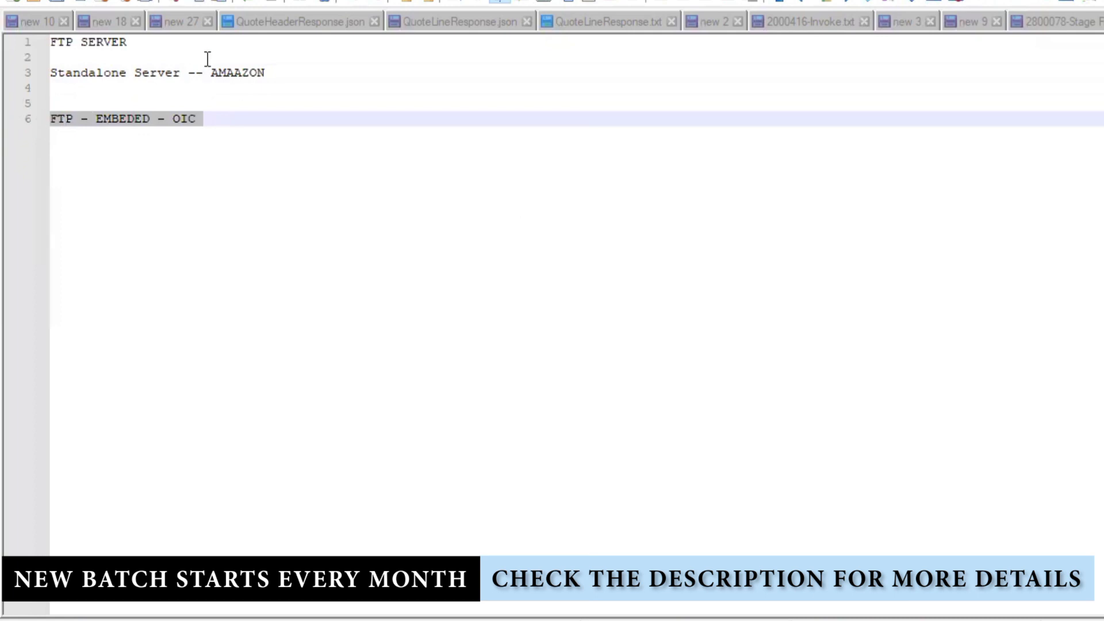
pyautogui.moveTo(127, 42); pyautogui.dragTo(50, 42)
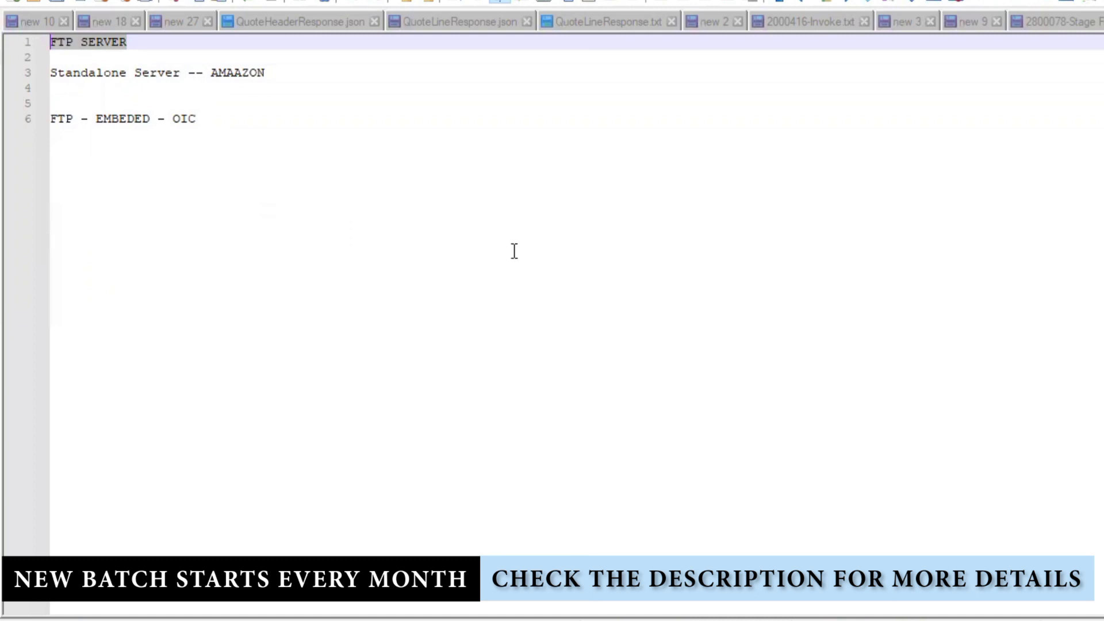
pyautogui.click(279, 76)
pyautogui.click(35, 73)
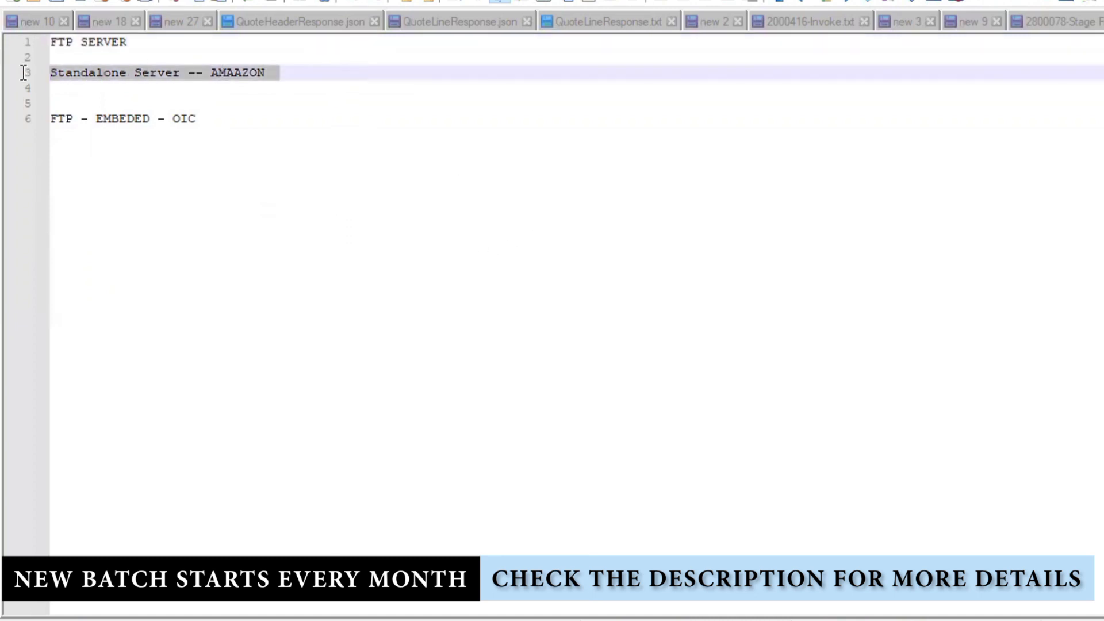
pyautogui.click(357, 115)
pyautogui.moveTo(314, 73); pyautogui.dragTo(131, 72)
pyautogui.click(84, 92)
pyautogui.moveTo(202, 118); pyautogui.dragTo(25, 119)
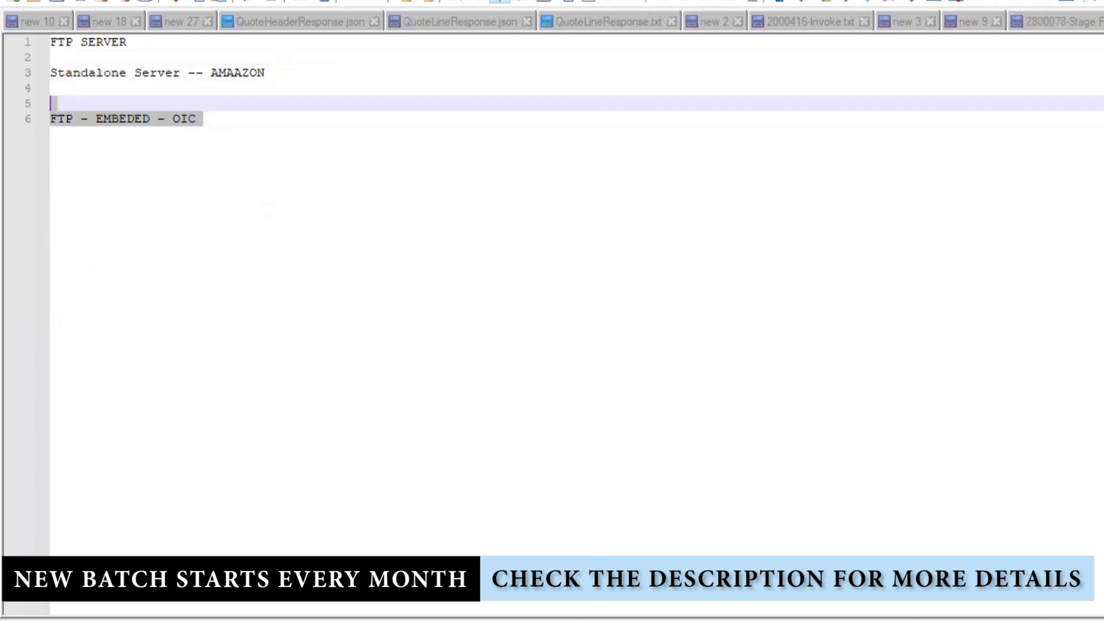
# - Load the Training bookmark 'Oracle Integration | Home-New' in a new Incognito Chrome window
pyautogui.moveTo(623, 604)
pyautogui.click(840, 534)
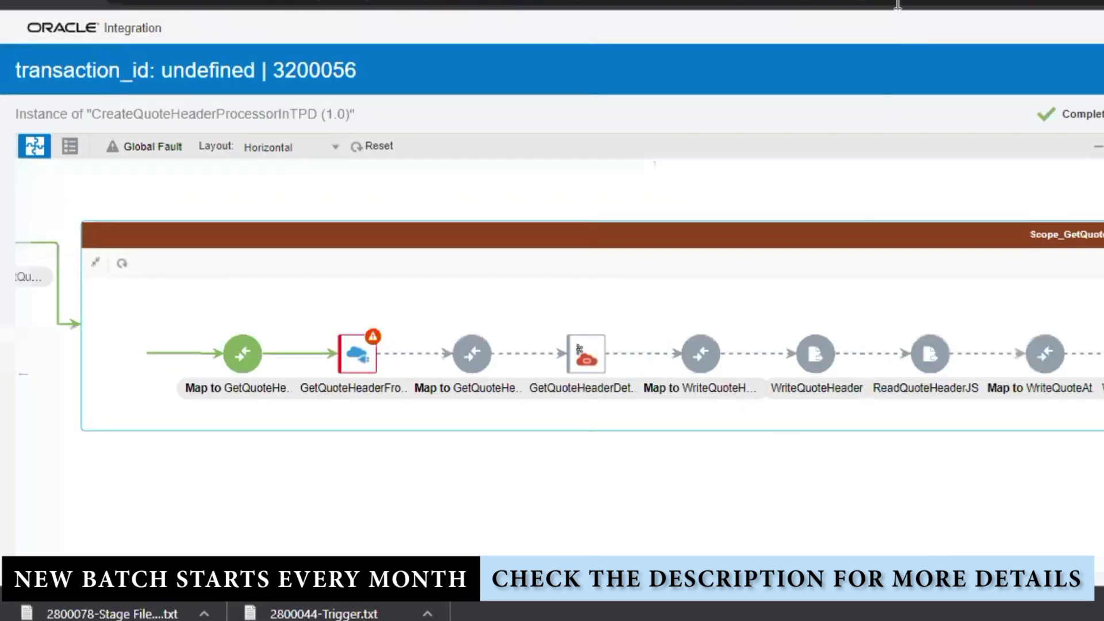
pyautogui.hotkey('ctrl', 'shift', 'n')
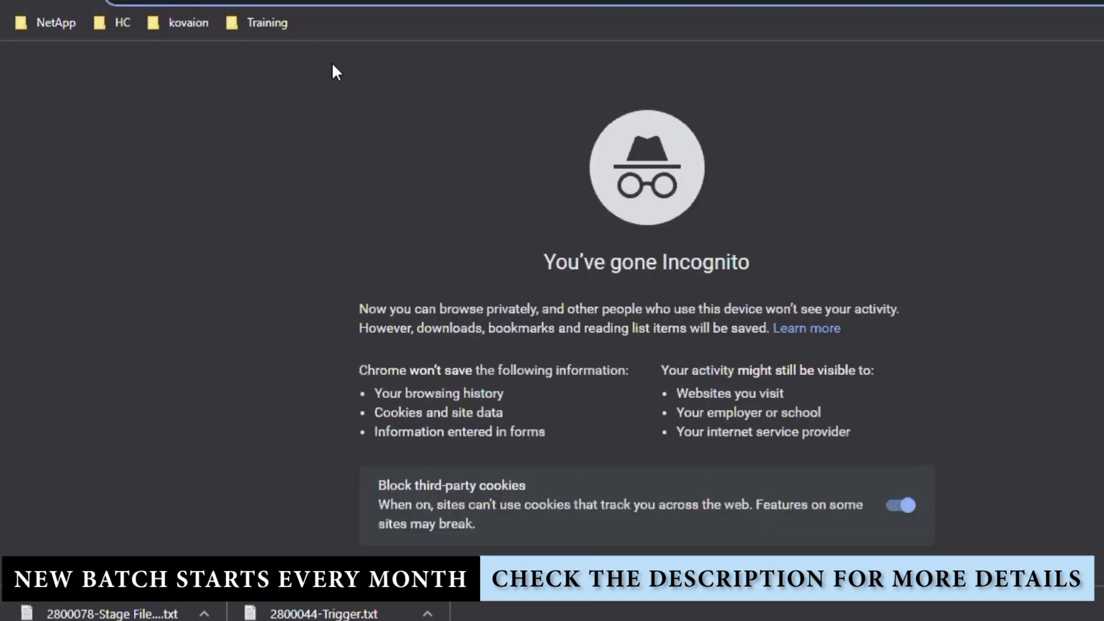
pyautogui.click(264, 28)
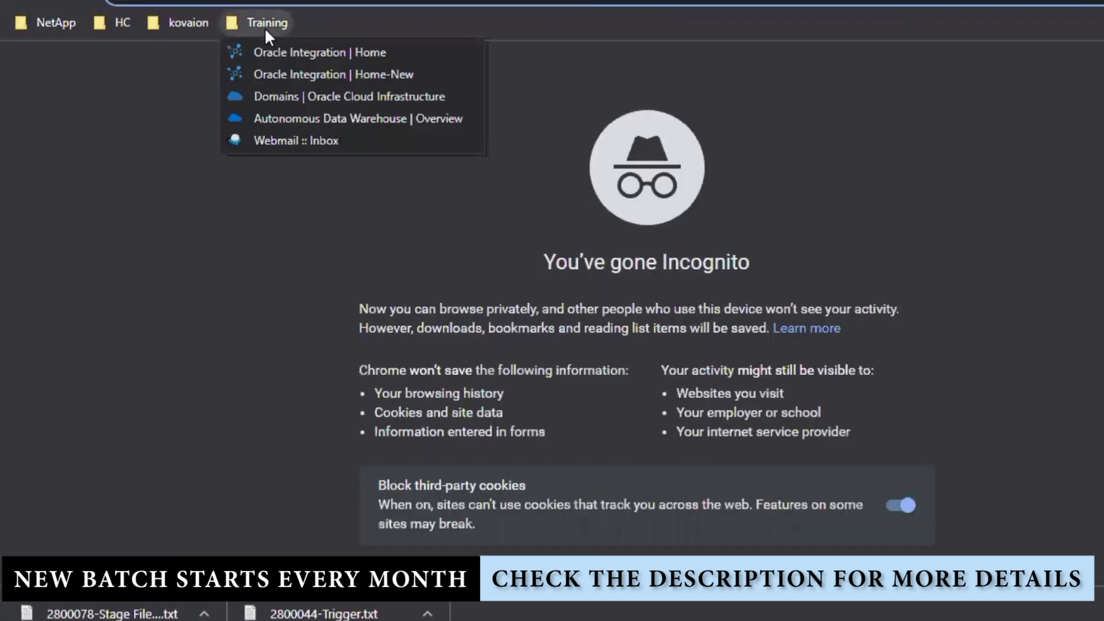
pyautogui.click(375, 75)
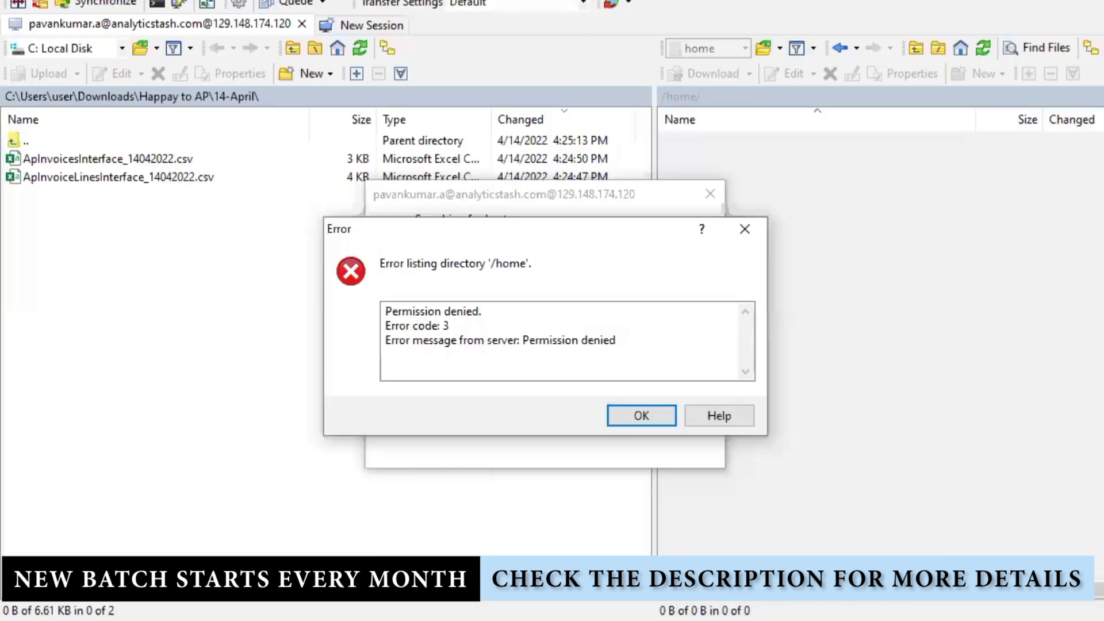
# - Dismiss the error dialogs, relaunch WinSCP and log in to the saved SFTP site
pyautogui.click(741, 226)
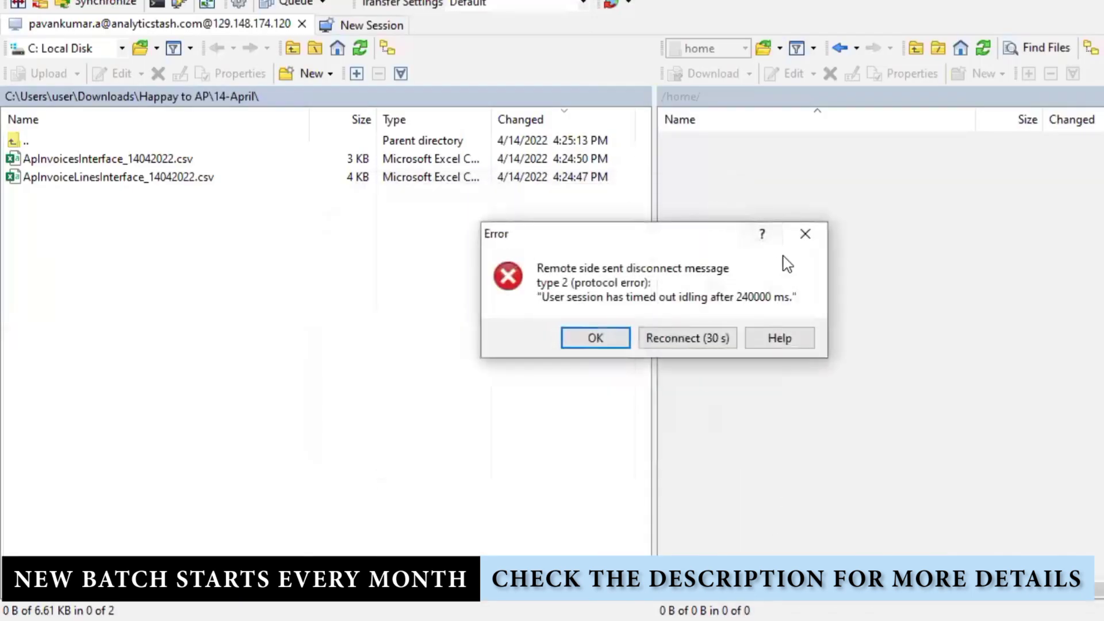
pyautogui.click(816, 234)
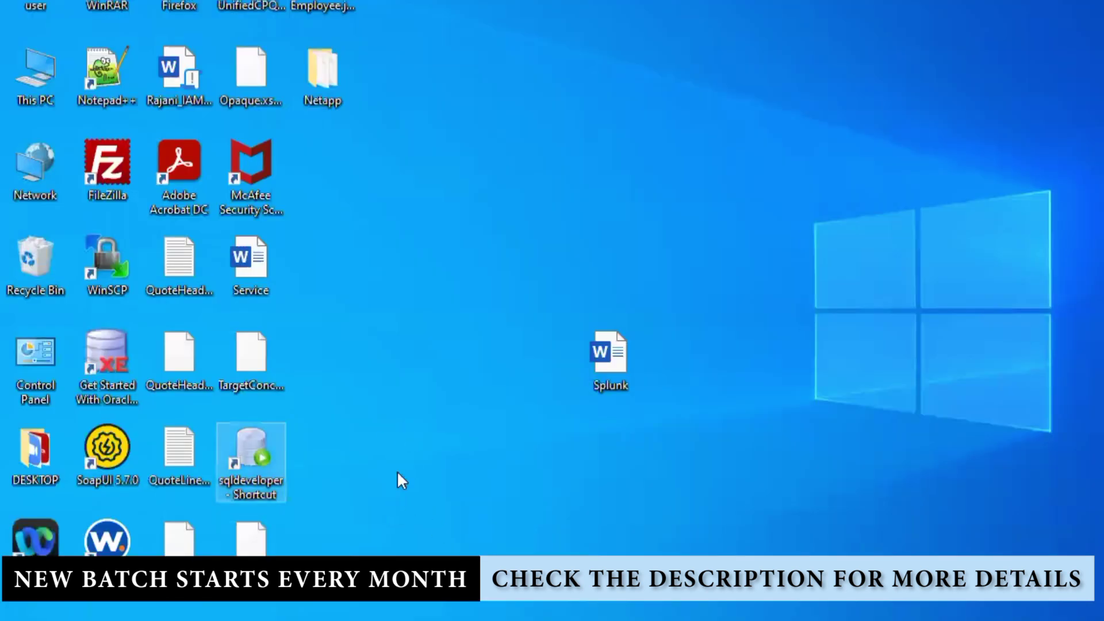
pyautogui.doubleClick(115, 265)
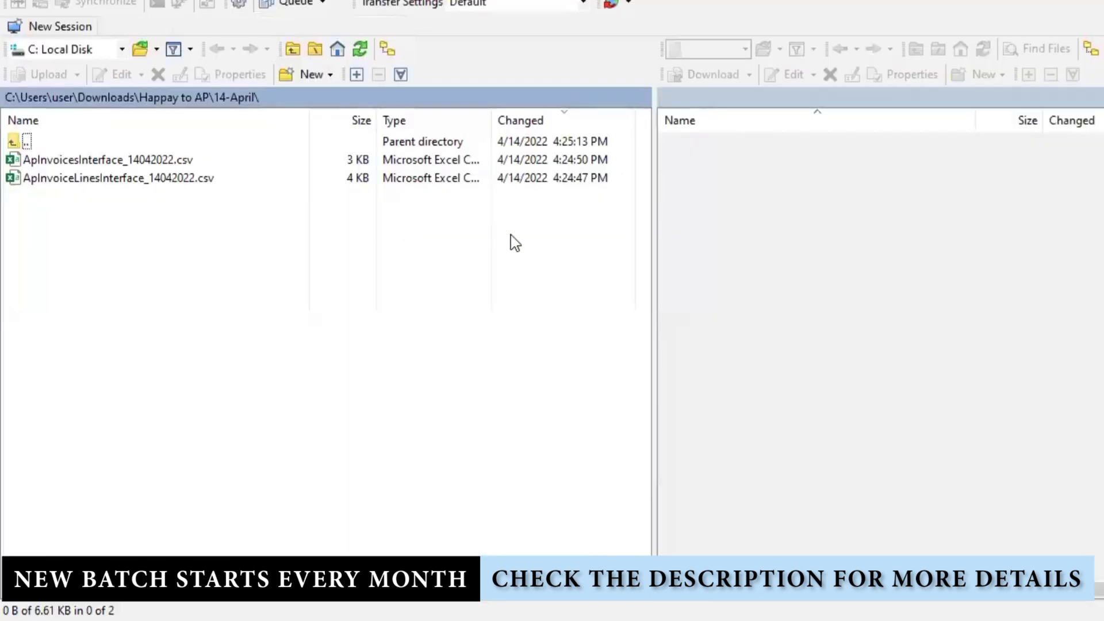
pyautogui.click(426, 213)
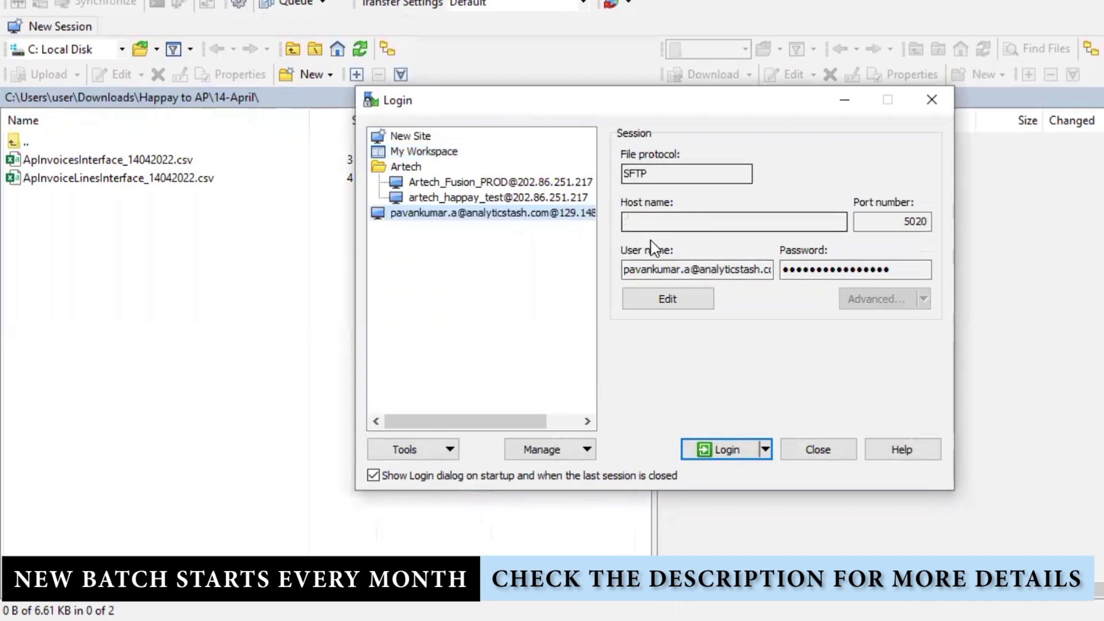
pyautogui.click(718, 449)
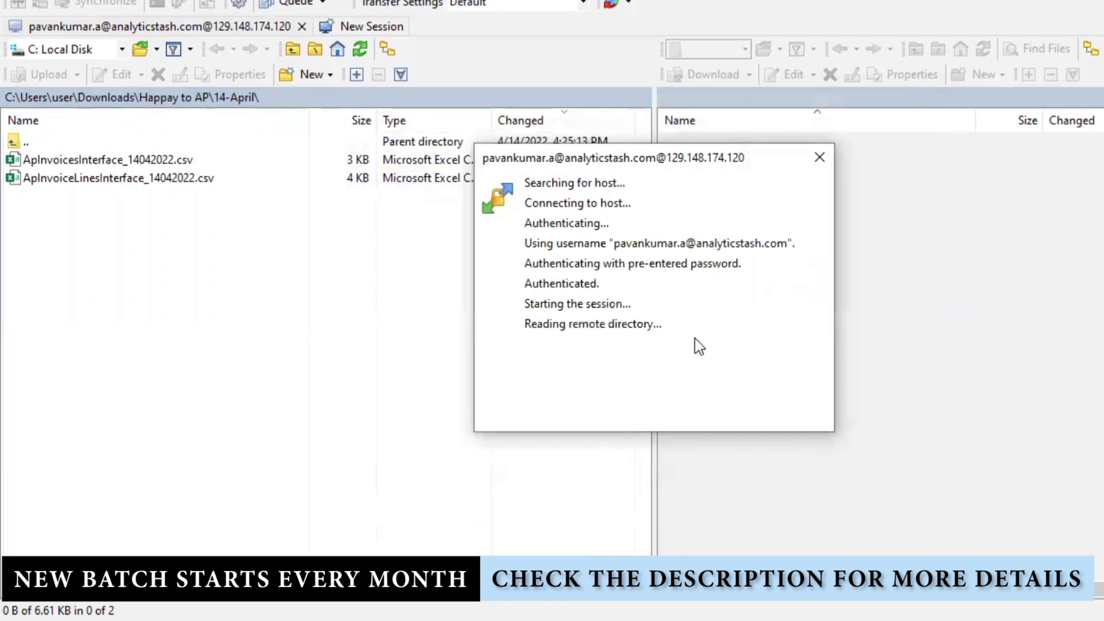
pyautogui.click(749, 378)
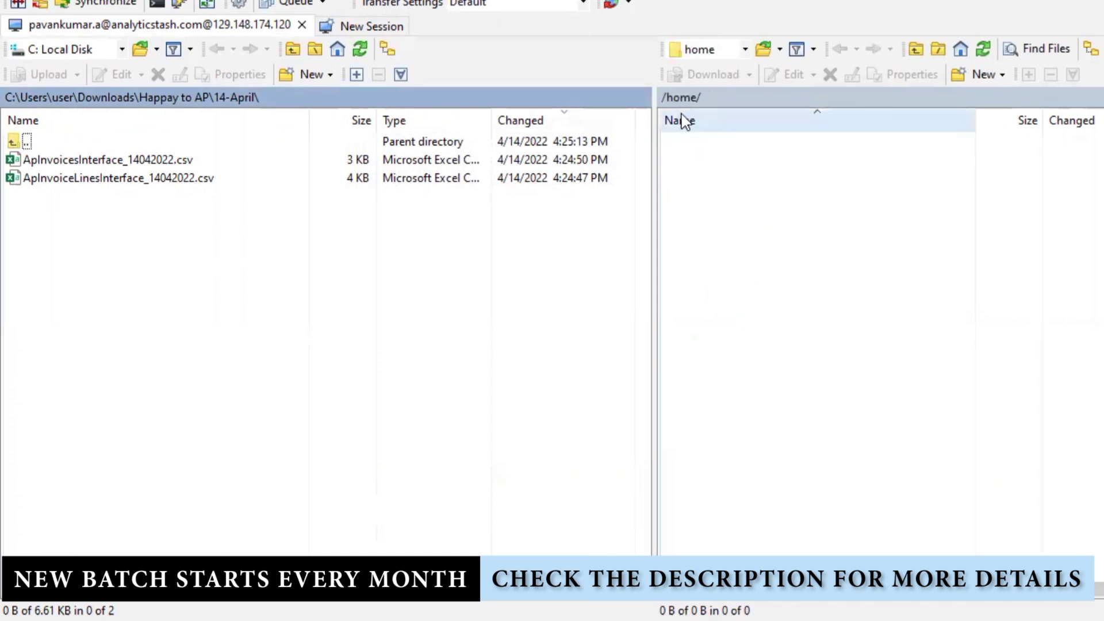
# - Stay in the remote /home/ folder and bring up the Open directory prompt
pyautogui.click(745, 49)
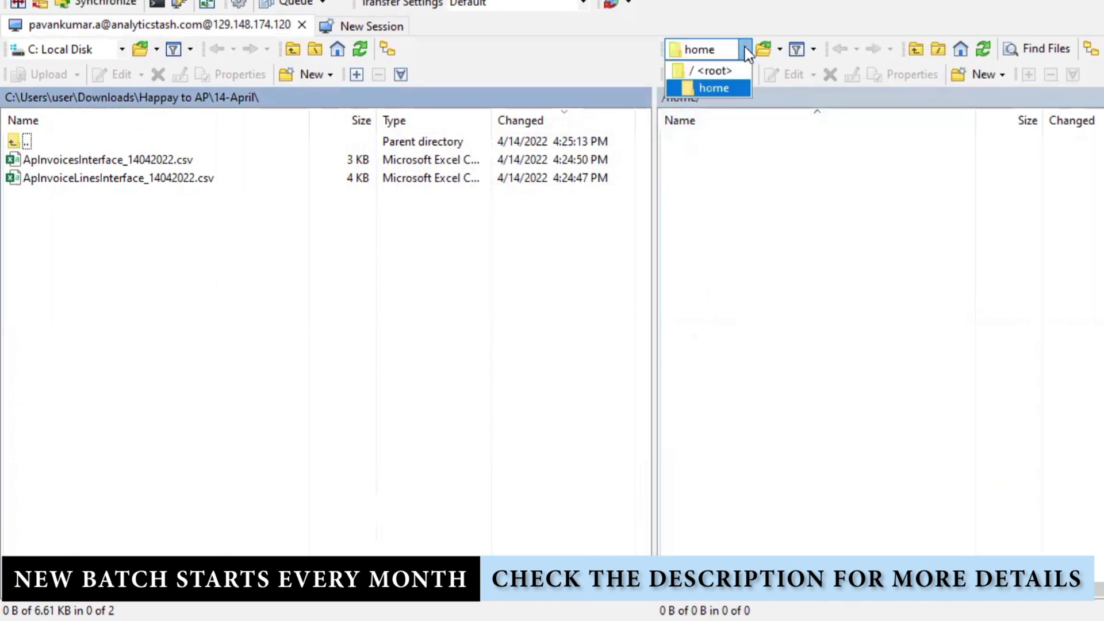
pyautogui.click(724, 84)
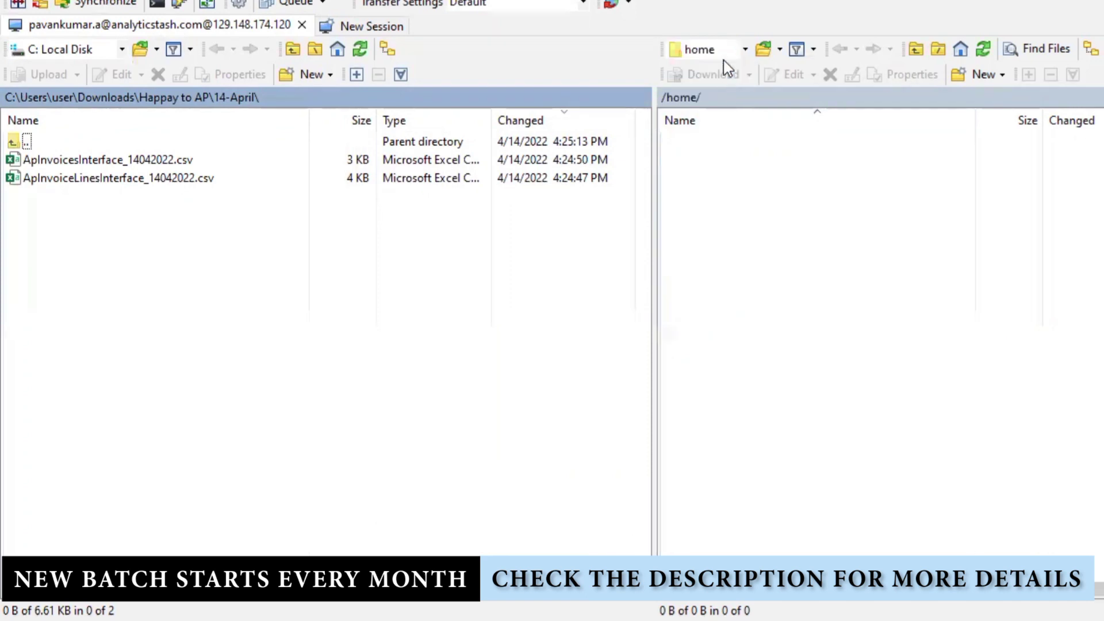
pyautogui.click(763, 50)
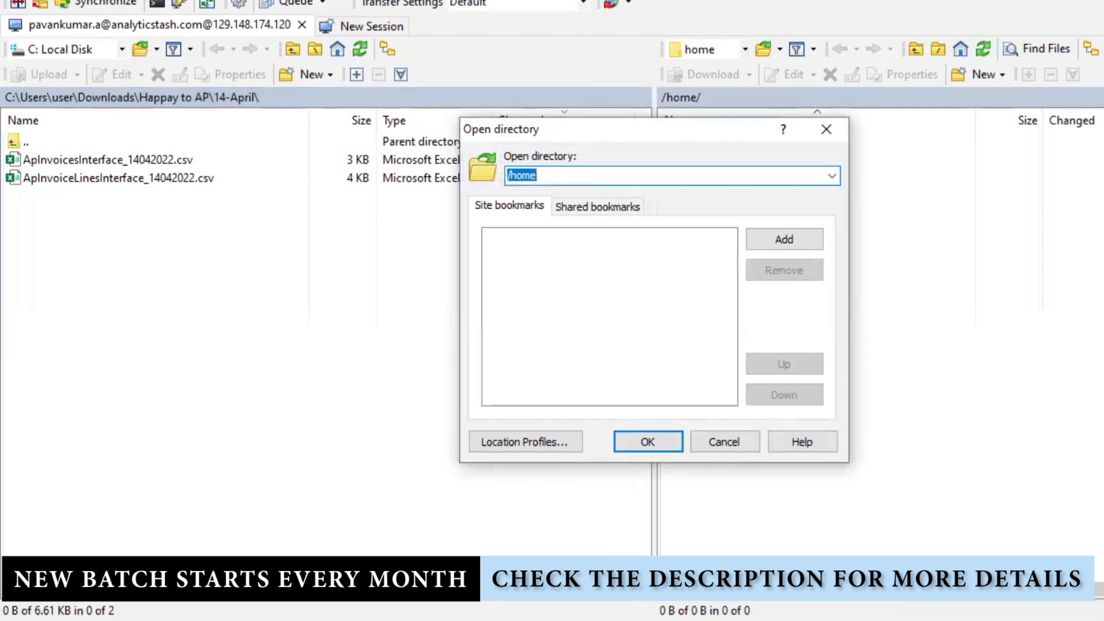
# - Attempt the Oracle Cloud sign-in with the saved login and re-enter the password
pyautogui.click(840, 527)
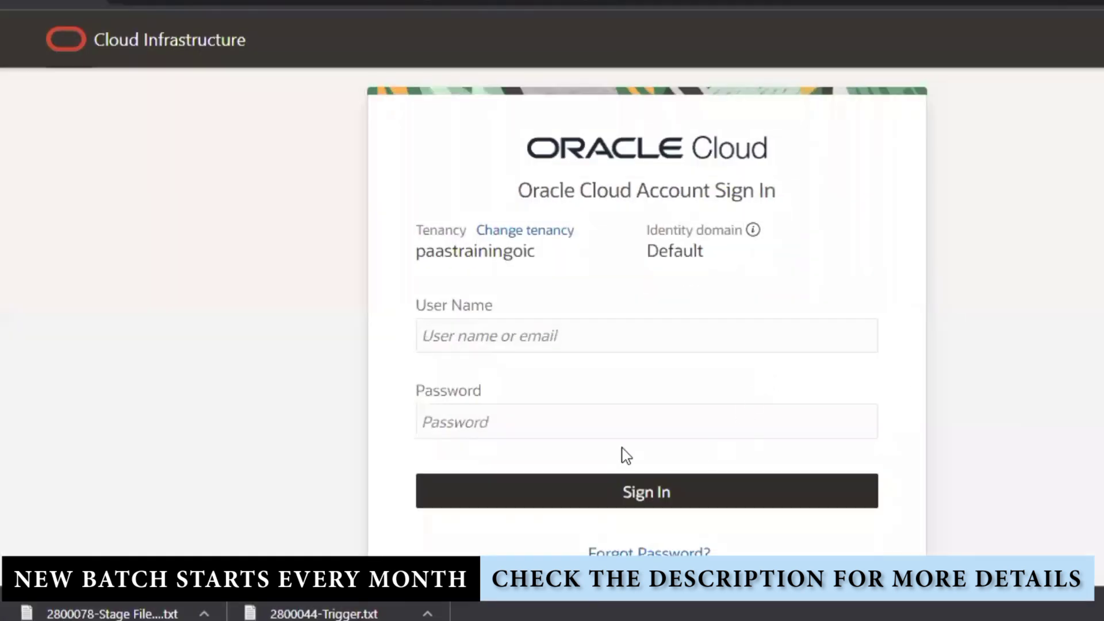
pyautogui.click(560, 325)
pyautogui.click(538, 383)
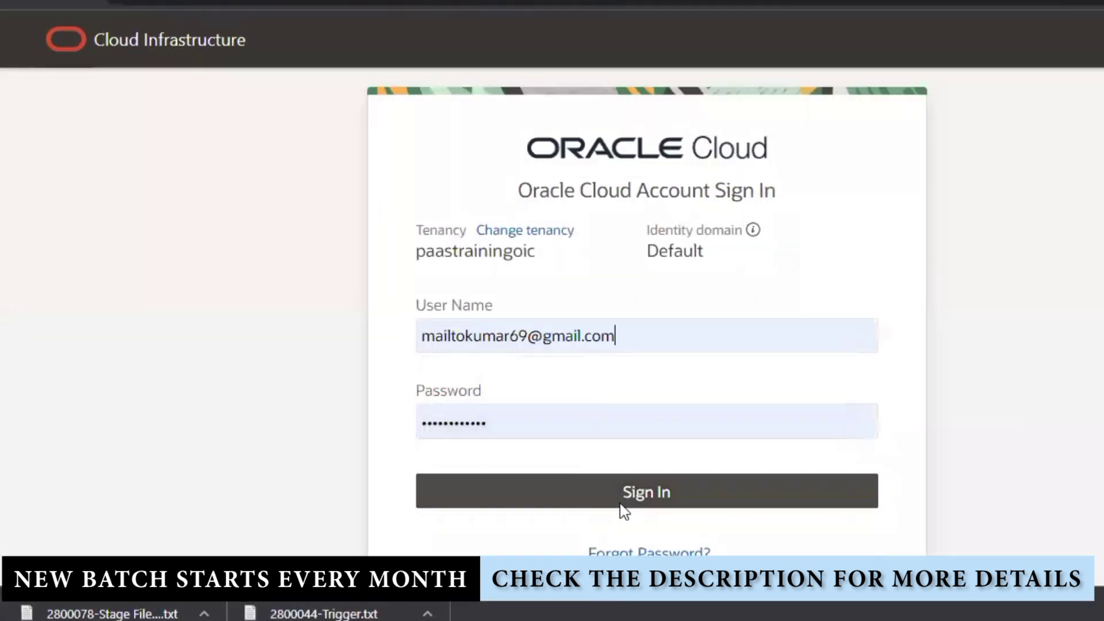
pyautogui.click(620, 505)
pyautogui.click(574, 483)
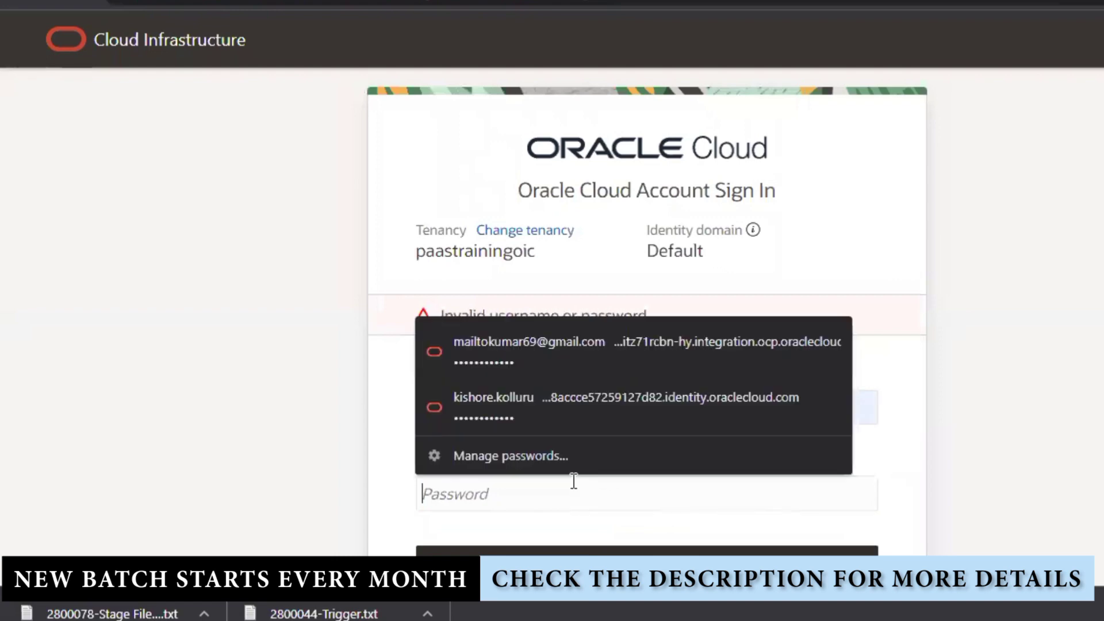
pyautogui.write('•••••')
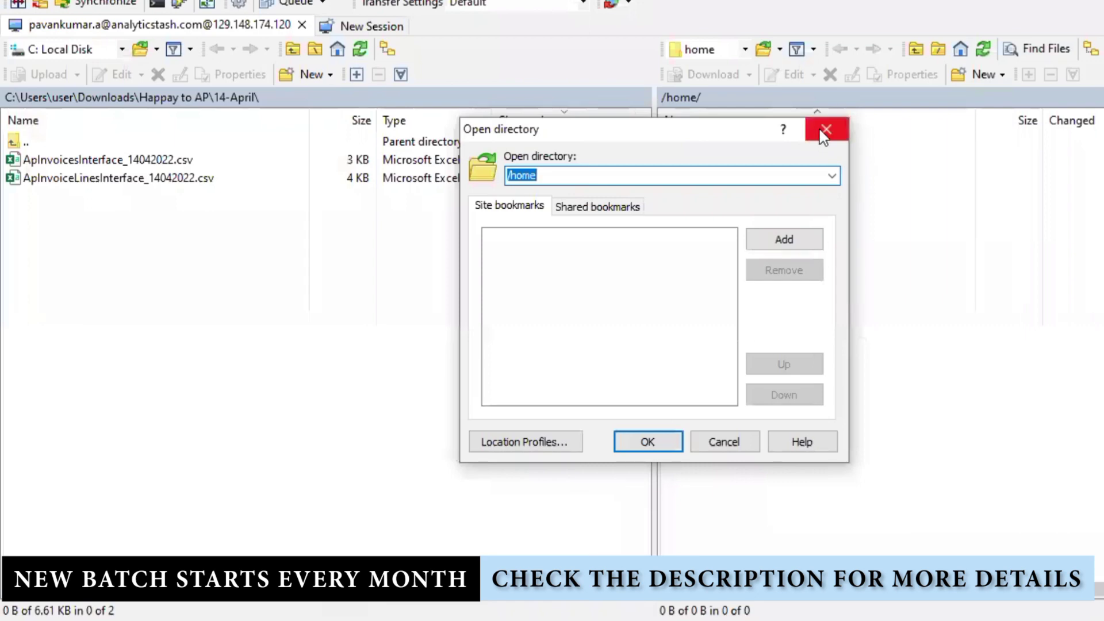
# - Close WinSCP, confirming the session end, and start a Windows search
pyautogui.click(826, 130)
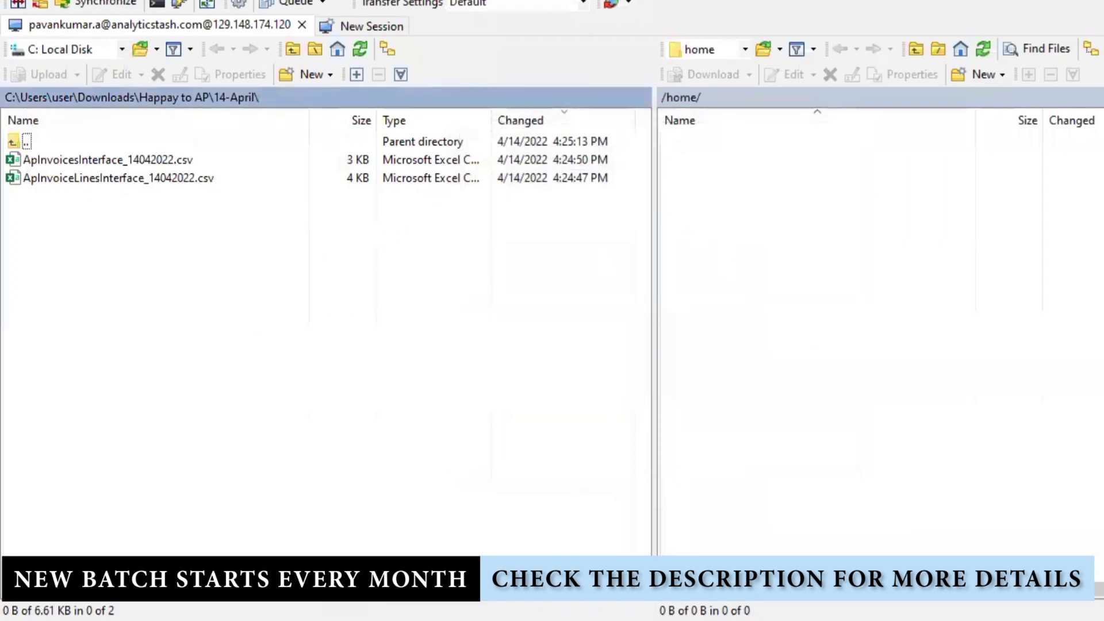
pyautogui.click(715, 108)
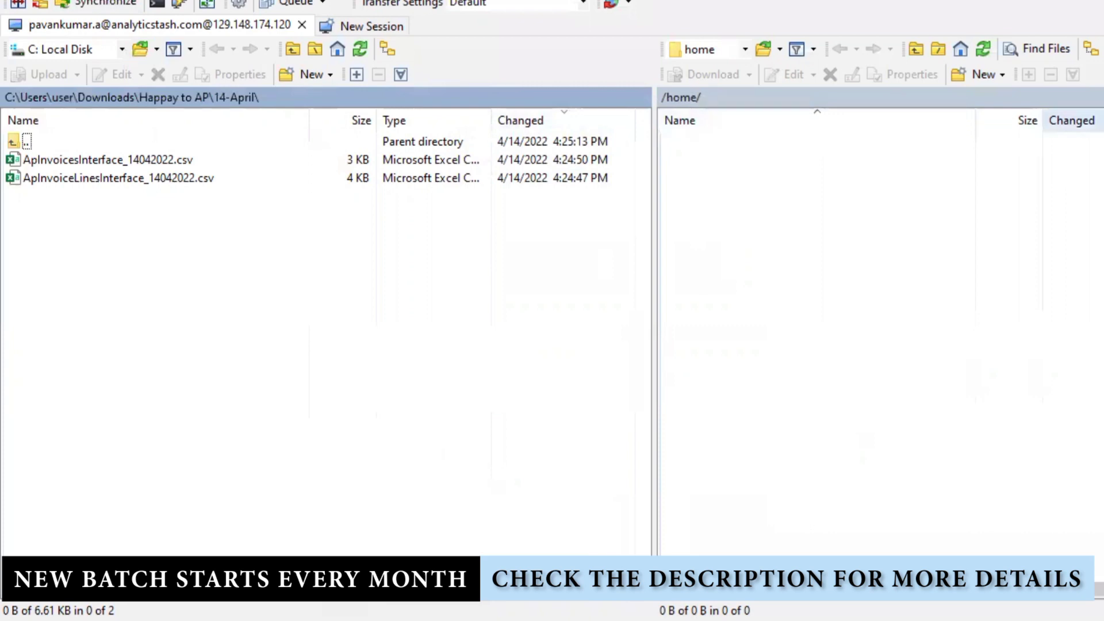
pyautogui.hotkey('alt', 'F4')
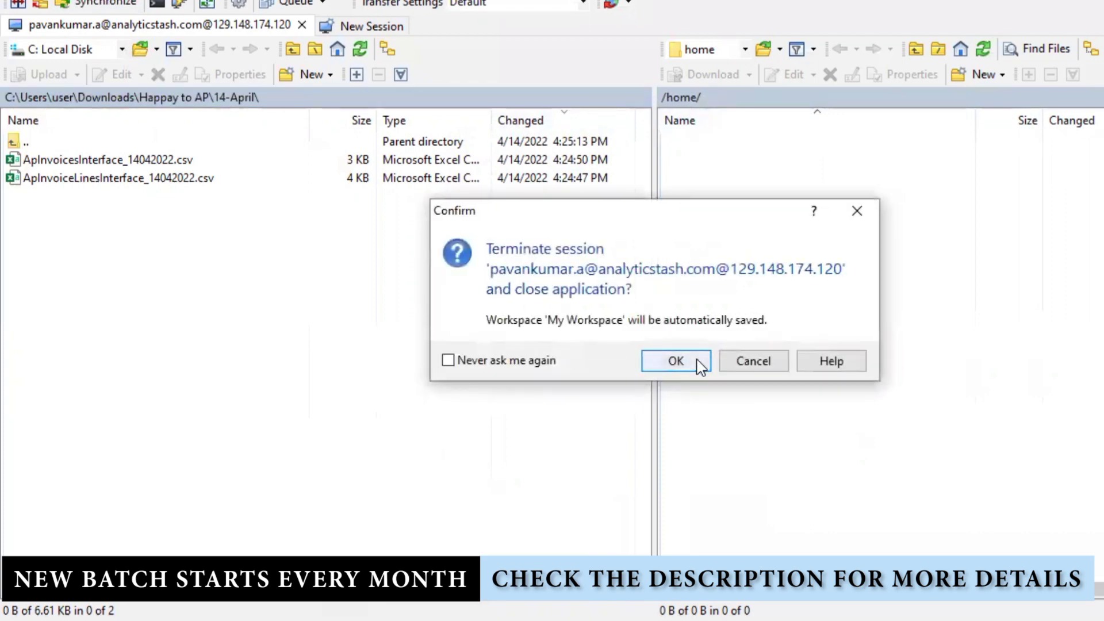
pyautogui.click(677, 361)
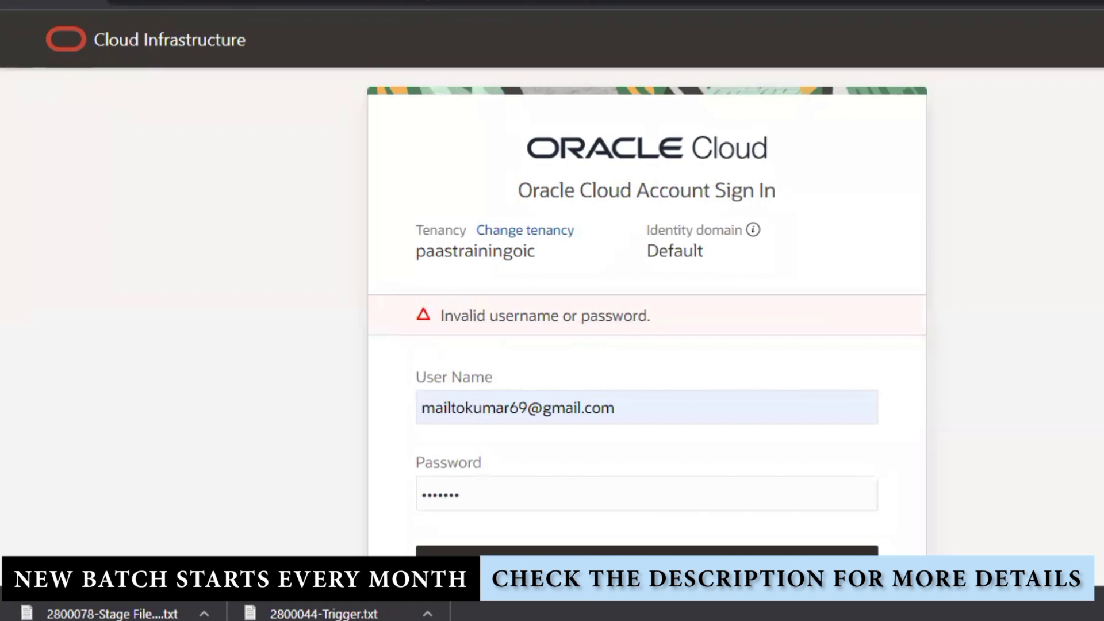
pyautogui.press('super')
# - Launch WinSCP via search 'wi' and select the saved site's host name 129.148.174.120
pyautogui.write('w')
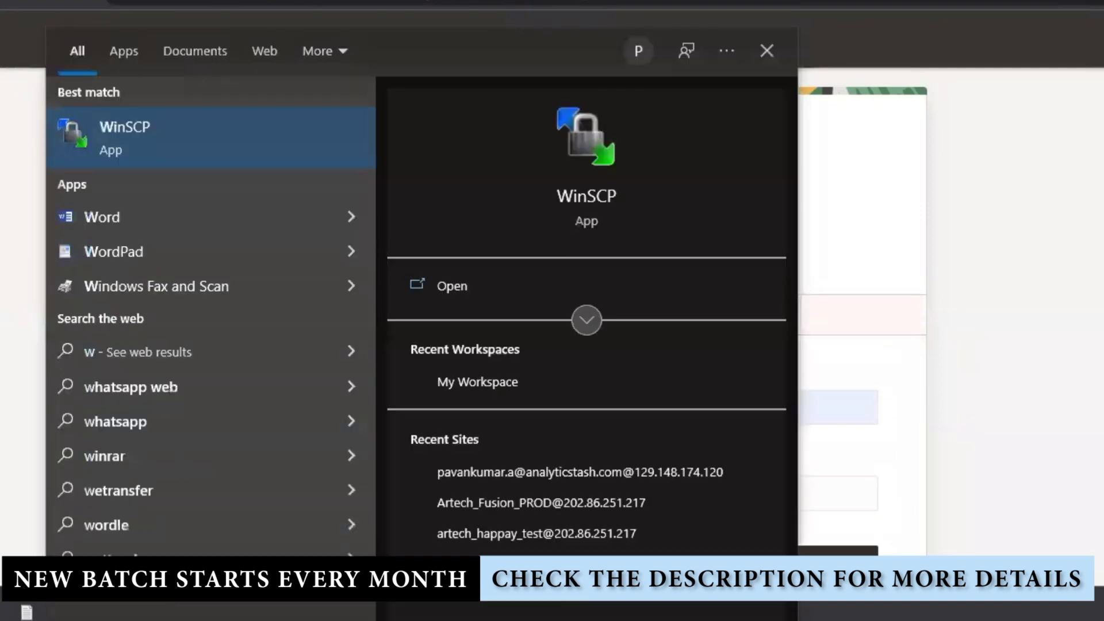
pyautogui.write('i')
pyautogui.click(234, 152)
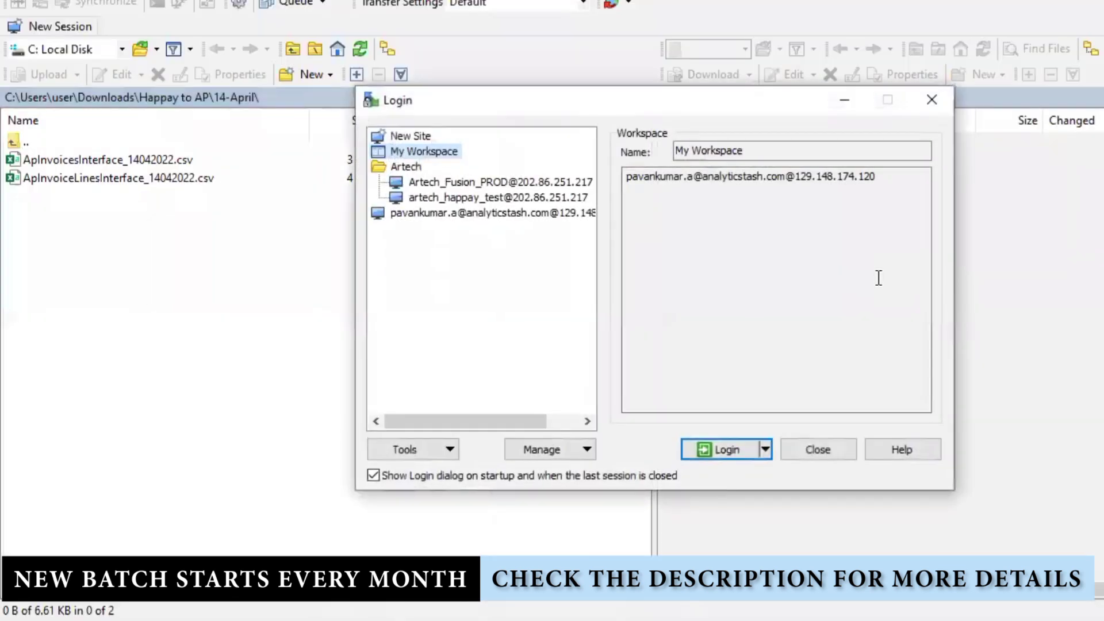
pyautogui.click(445, 216)
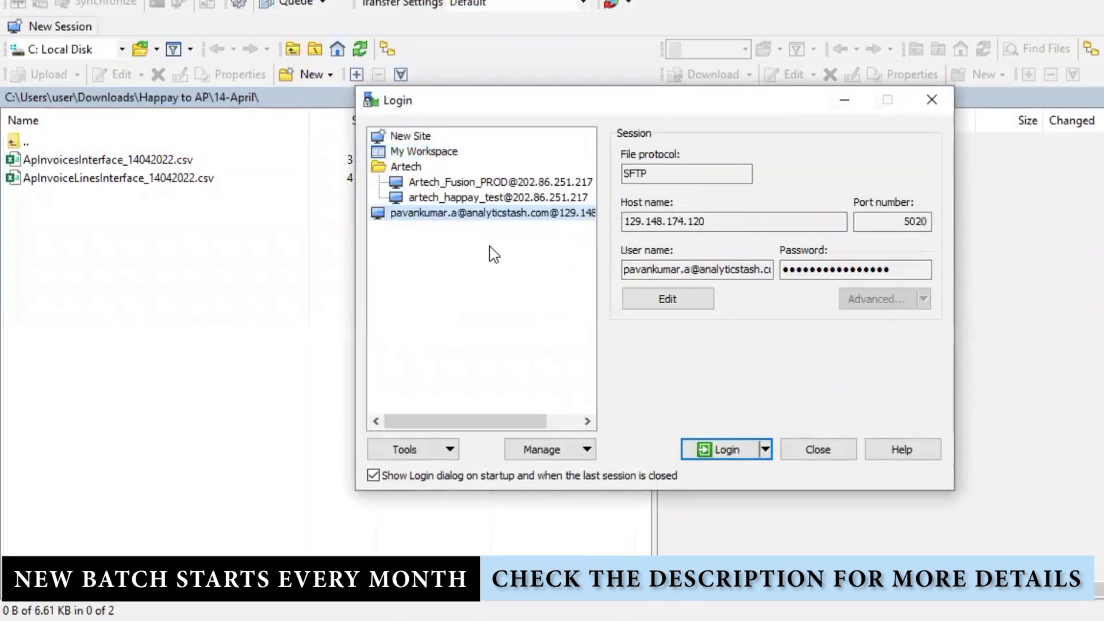
pyautogui.doubleClick(777, 222)
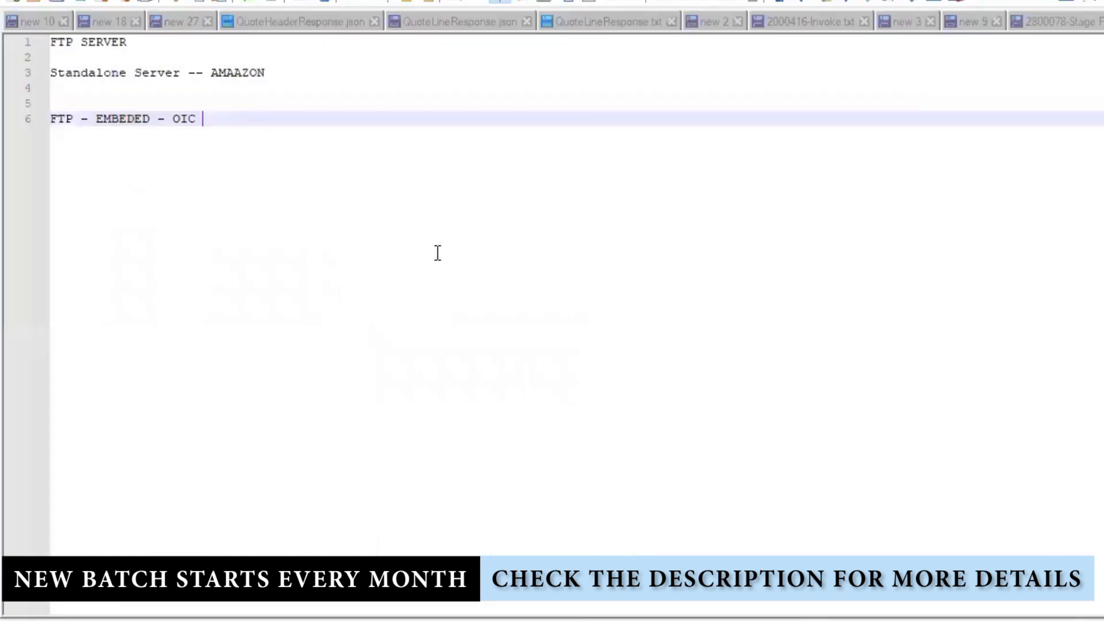
# - Paste the copied value onto note line 8 and port 5020 onto line 9
pyautogui.press('Return')
pyautogui.press('Return')
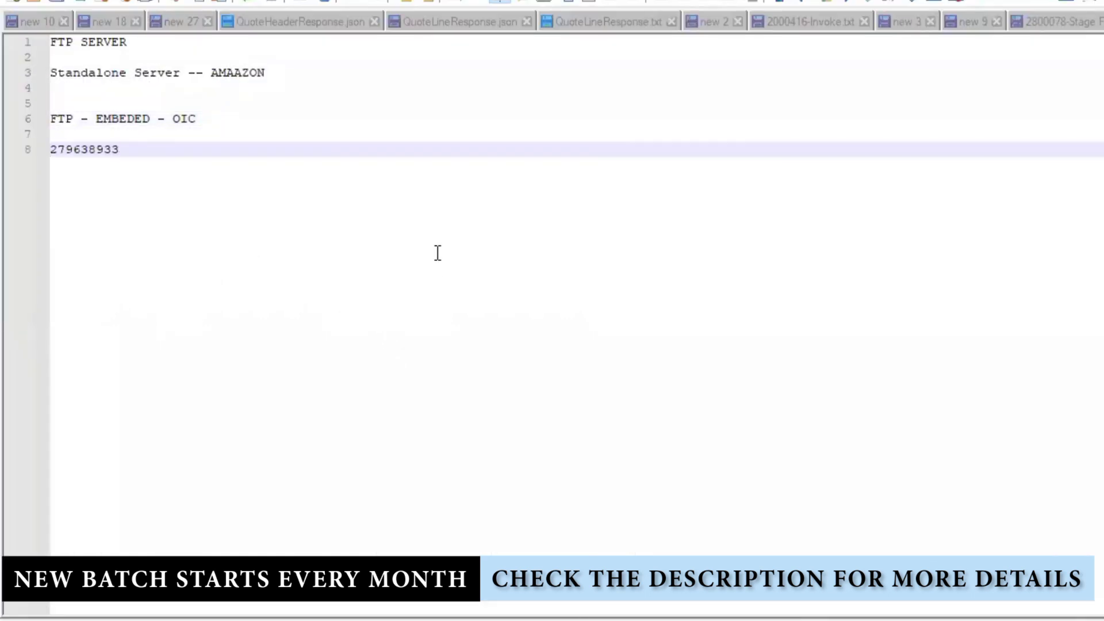
pyautogui.hotkey('alt', 'Tab')
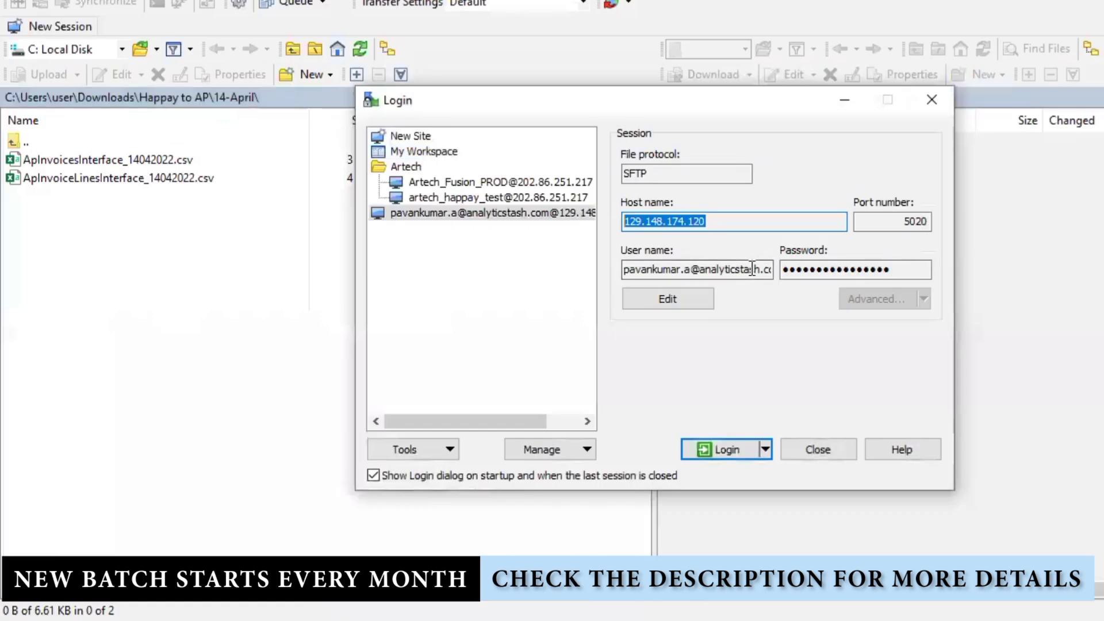
pyautogui.doubleClick(752, 269)
pyautogui.click(752, 269)
pyautogui.doubleClick(867, 221)
pyautogui.hotkey('ctrl', 'c')
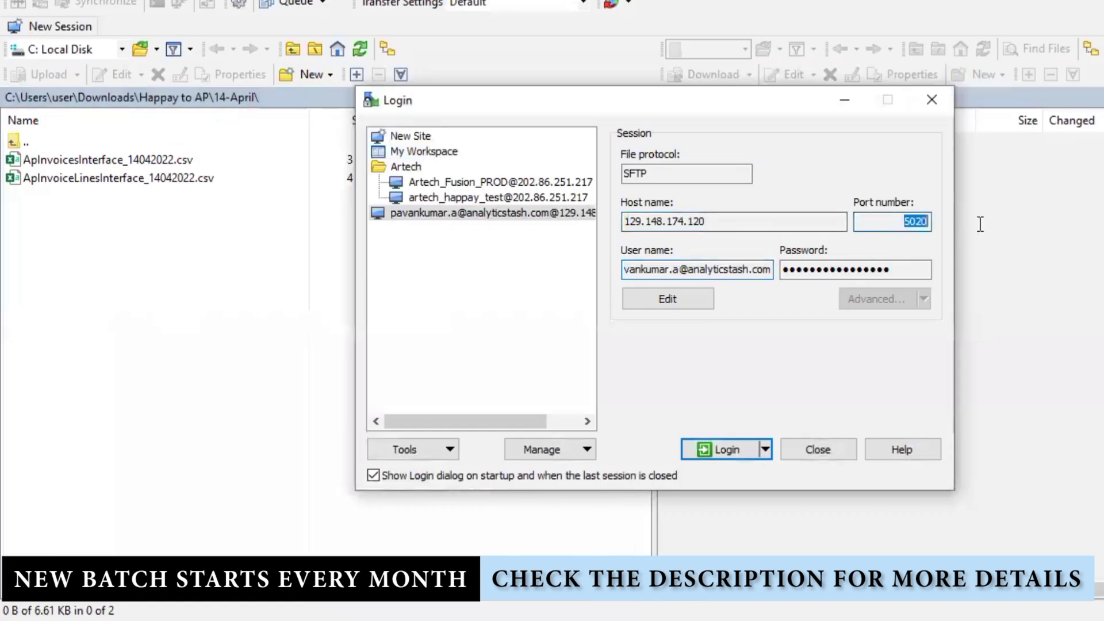
pyautogui.hotkey('alt', 'Tab')
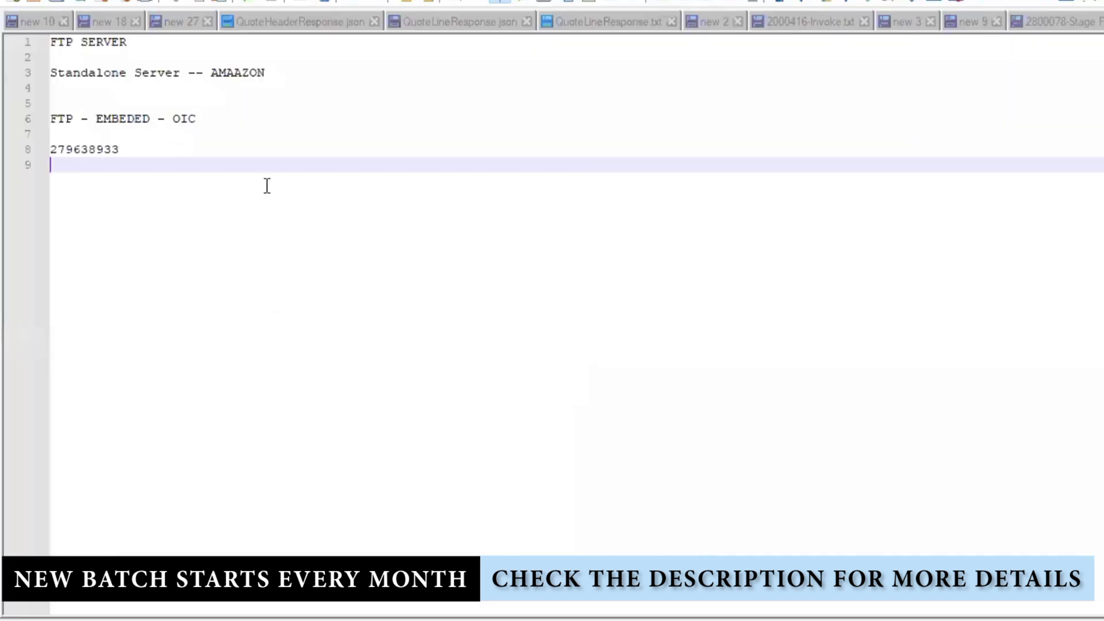
pyautogui.hotkey('ctrl', 'v')
# - Replace note line 8 with the saved site's host address 129.148.174.120
pyautogui.hotkey('alt', 'Tab')
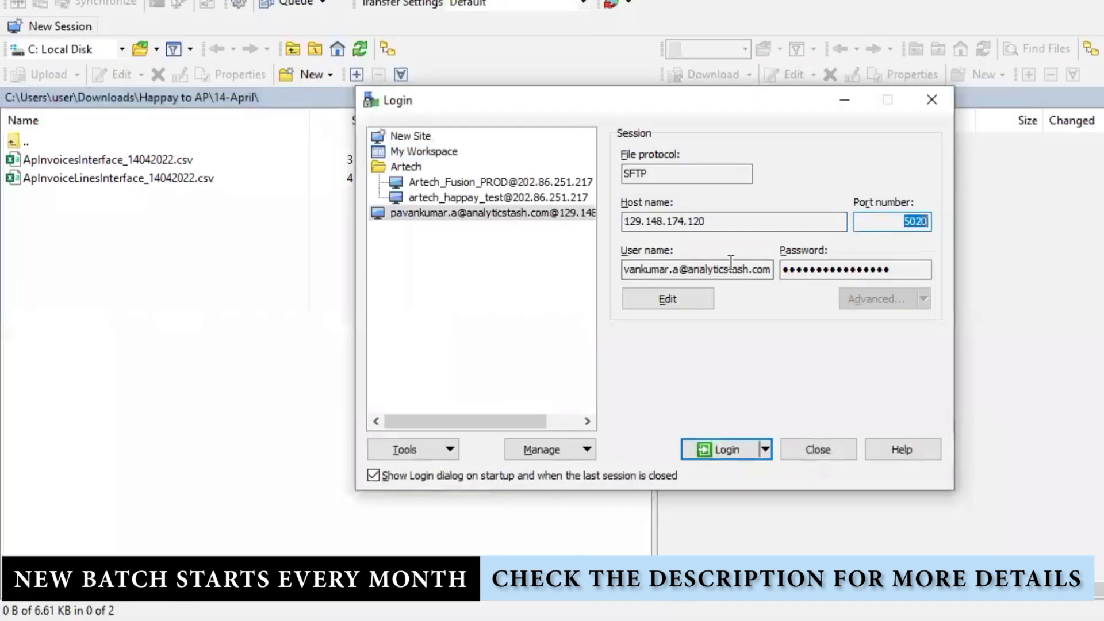
pyautogui.click(423, 136)
pyautogui.rightClick(395, 137)
pyautogui.click(710, 222)
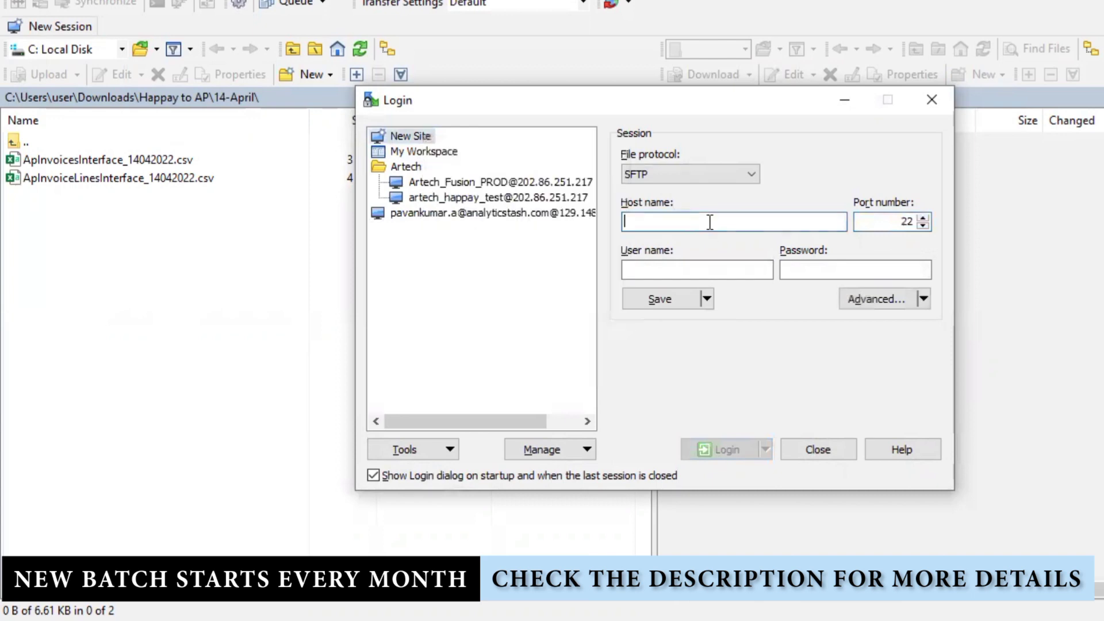
pyautogui.hotkey('alt', 'Tab')
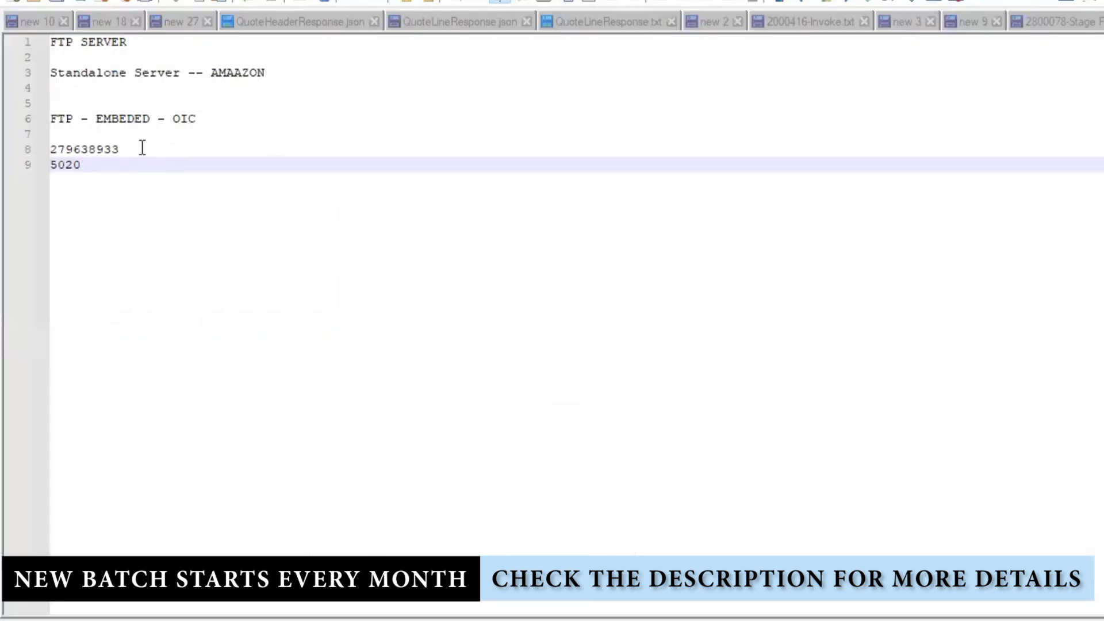
pyautogui.hotkey('alt', 'Tab')
pyautogui.click(386, 213)
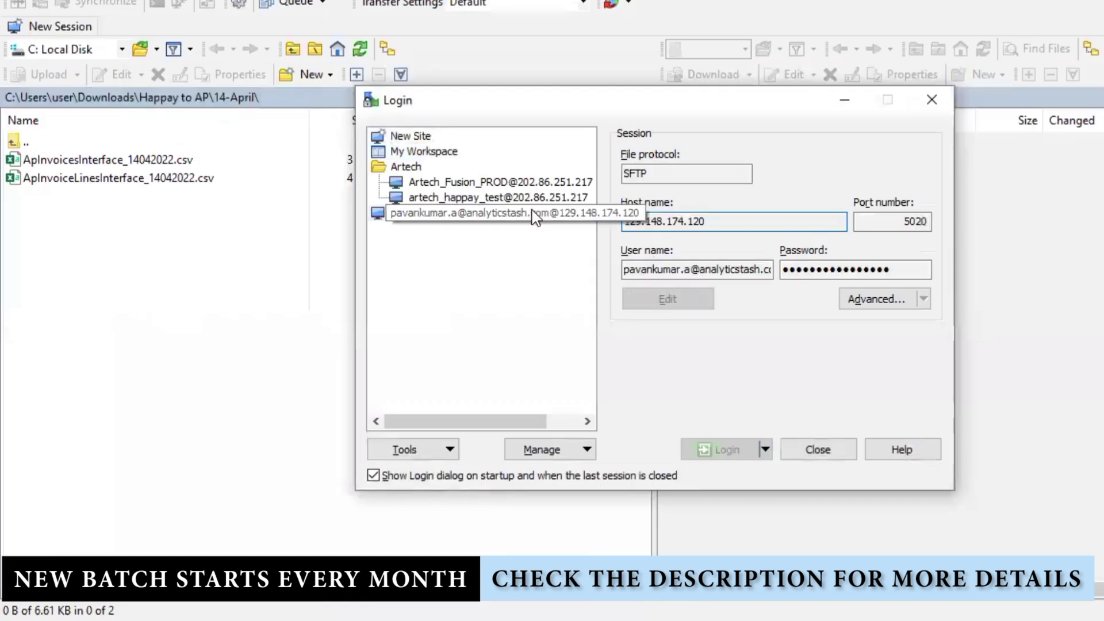
pyautogui.moveTo(719, 230); pyautogui.dragTo(561, 223)
pyautogui.hotkey('ctrl', 'c')
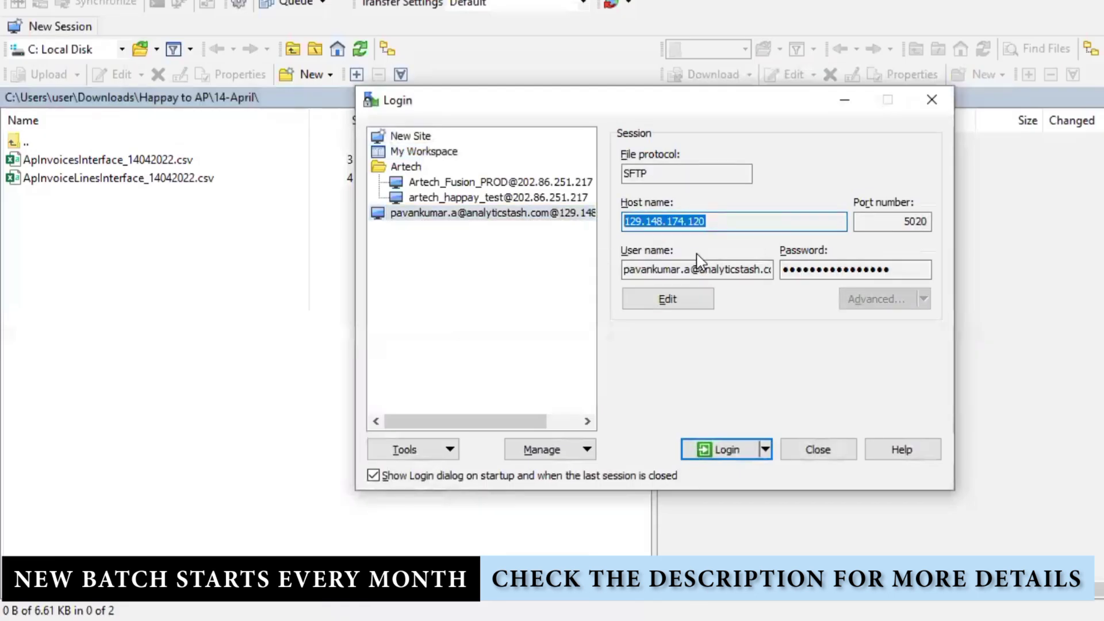
pyautogui.hotkey('alt', 'Tab')
pyautogui.moveTo(151, 150); pyautogui.dragTo(16, 149)
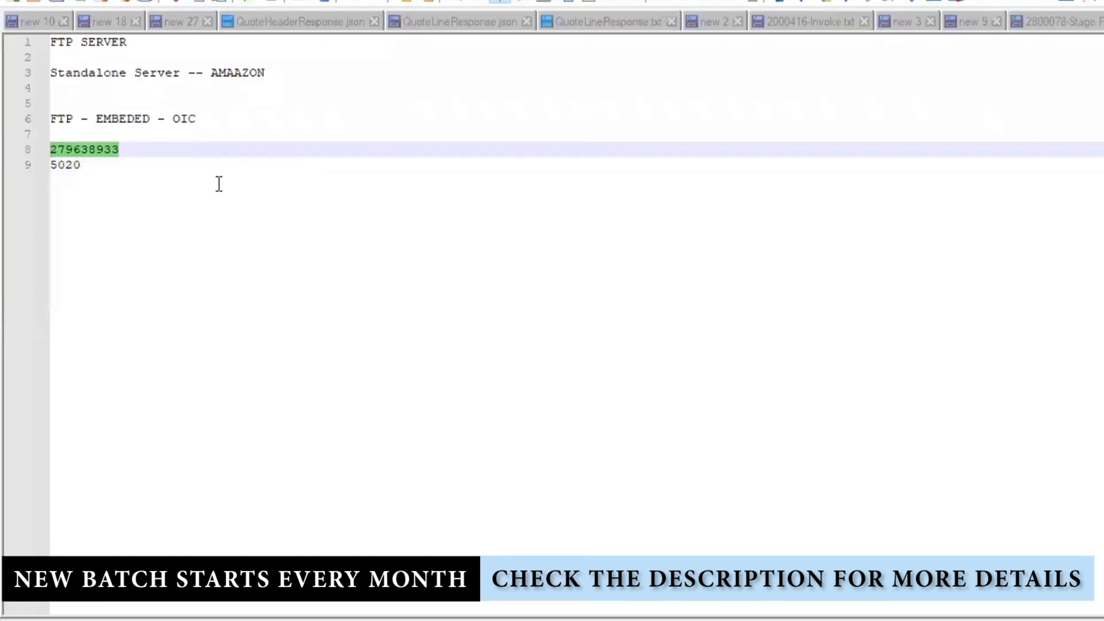
pyautogui.hotkey('ctrl', 'v')
pyautogui.moveTo(165, 151); pyautogui.dragTo(12, 150)
pyautogui.hotkey('ctrl', 'c')
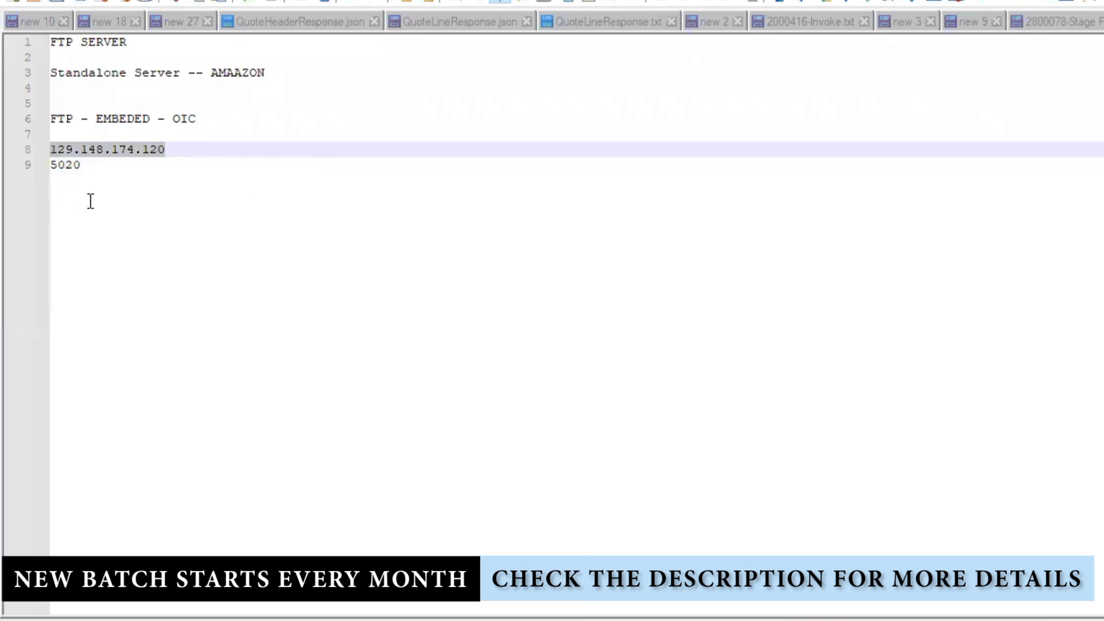
pyautogui.hotkey('alt', 'Tab')
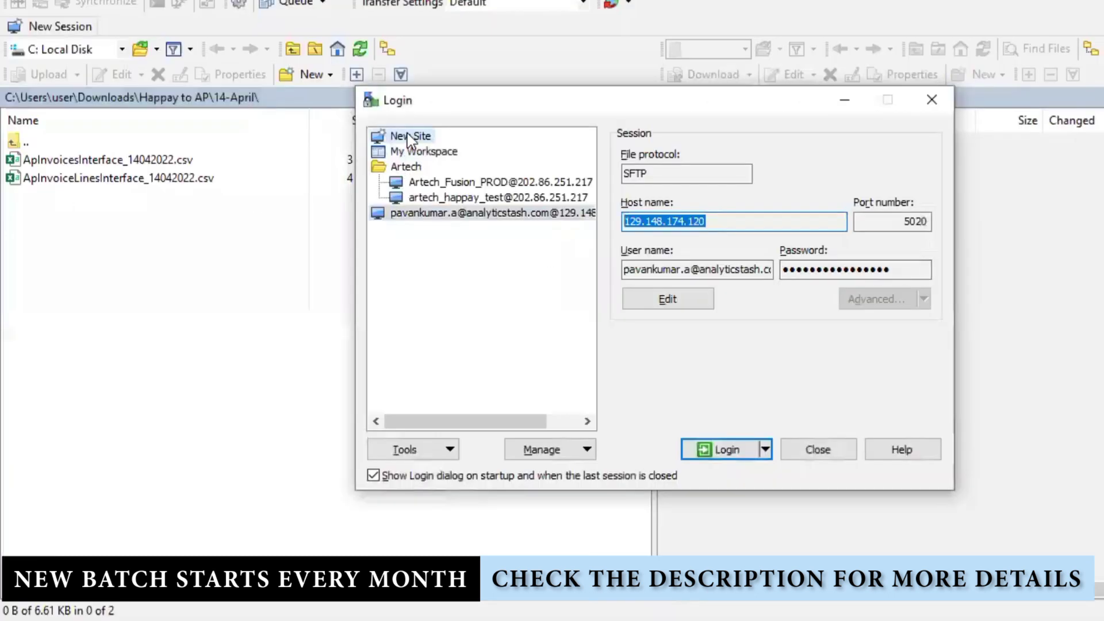
# - Create a new WinSCP site with host 129.148.174.120 and select its default port 22
pyautogui.click(410, 136)
pyautogui.click(719, 221)
pyautogui.hotkey('ctrl', 'v')
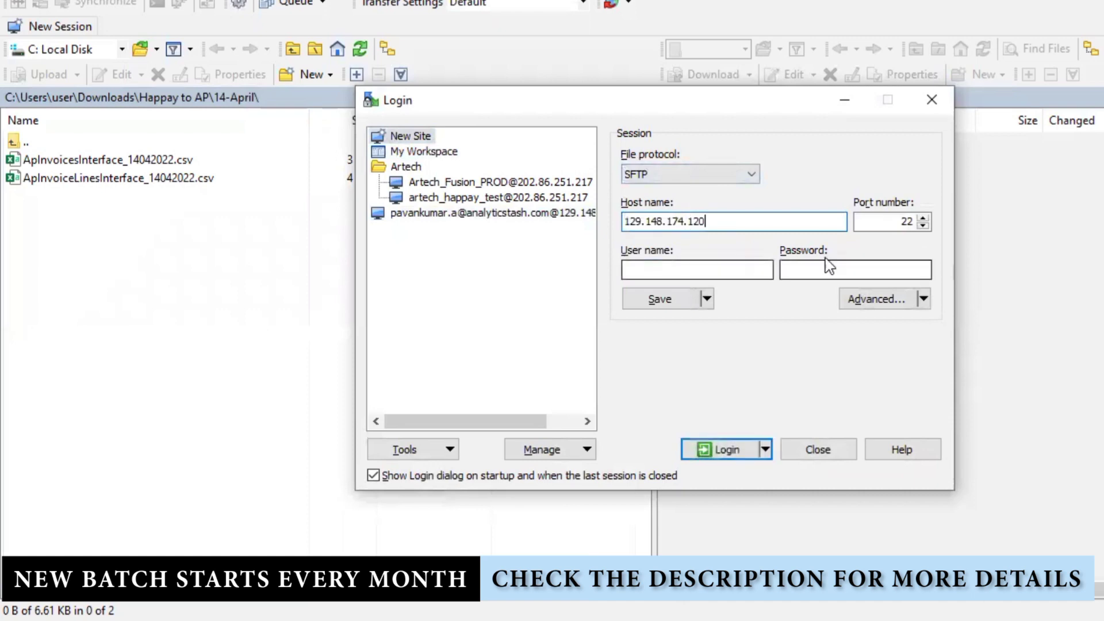
pyautogui.doubleClick(903, 223)
pyautogui.hotkey('alt', 'Tab')
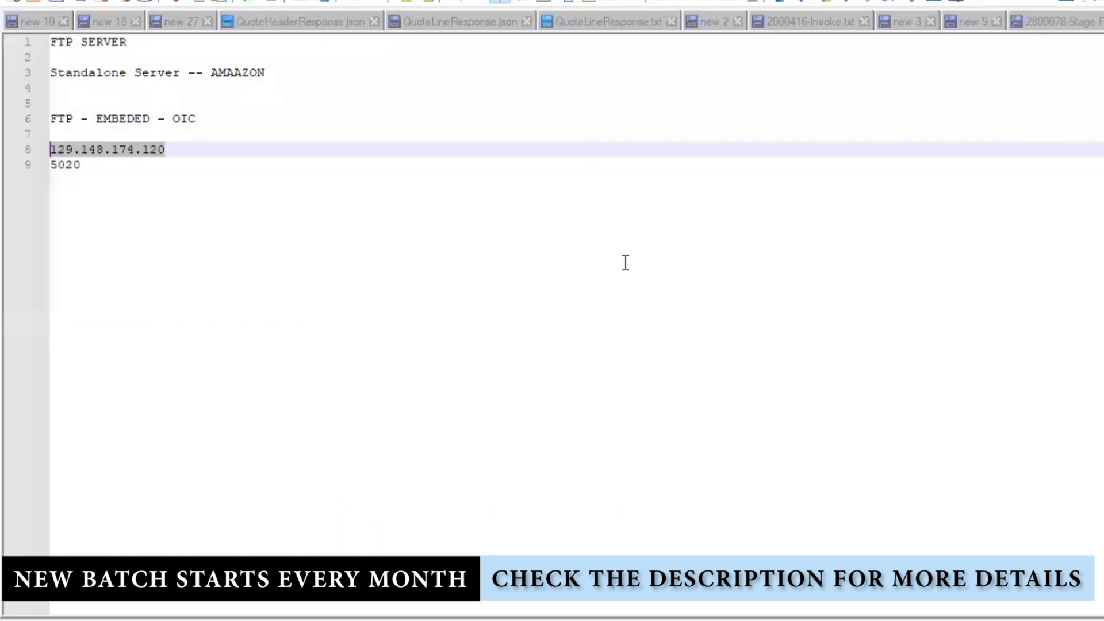
# - Enter port 5020, the SFTP user name and the password in the WinSCP login dialog
pyautogui.hotkey('alt', 'Tab')
pyautogui.write('5')
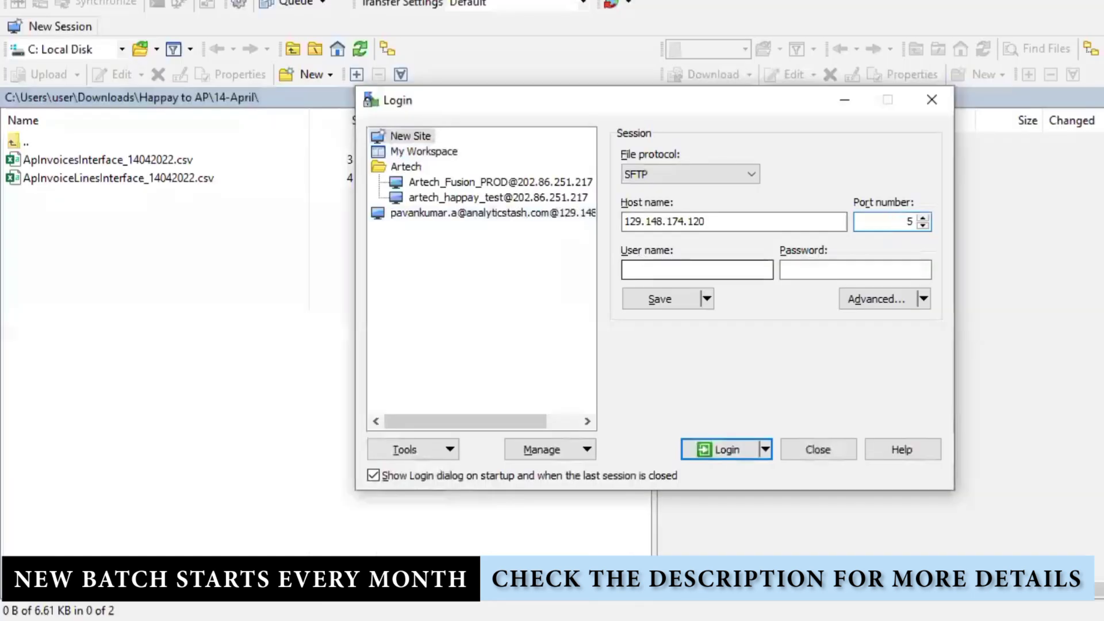
pyautogui.write('022')
pyautogui.press('BackSpace')
pyautogui.write('0')
pyautogui.press('Tab')
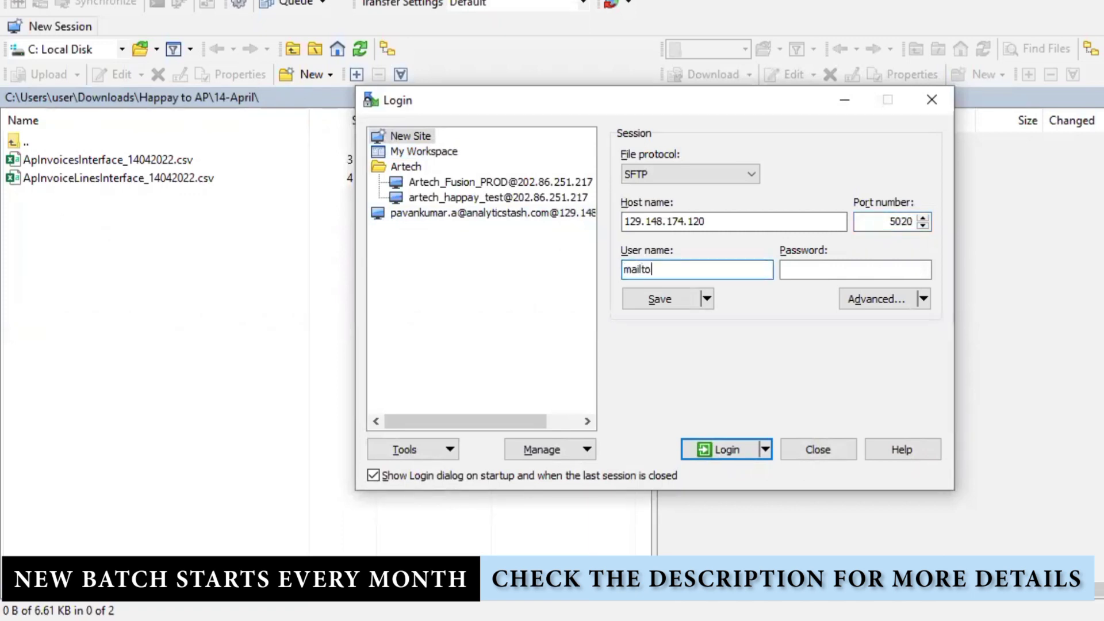
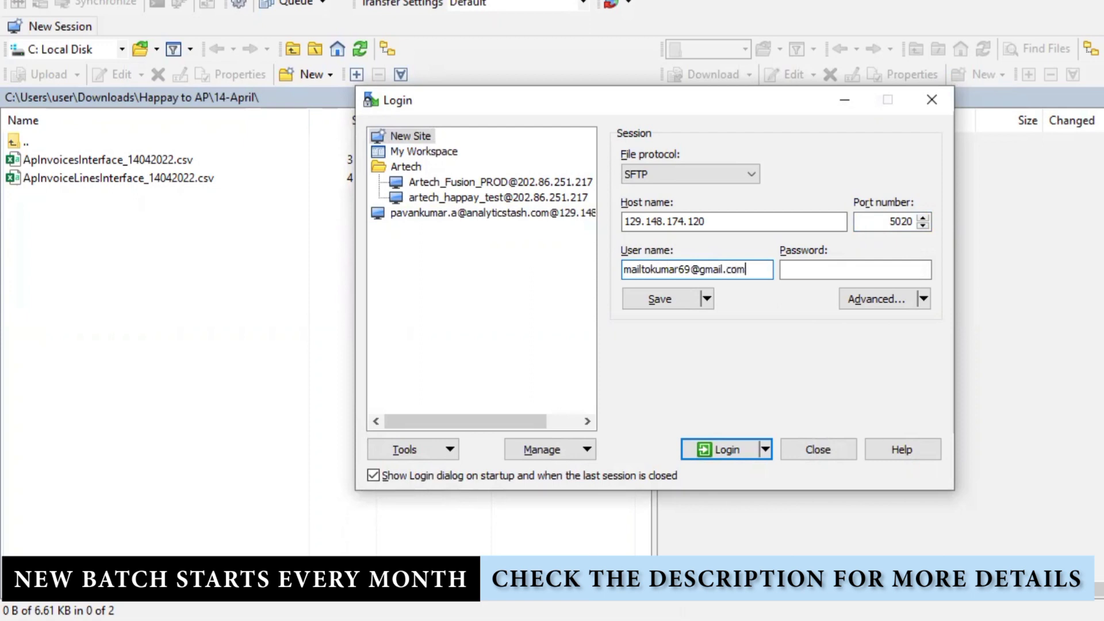
pyautogui.click(855, 270)
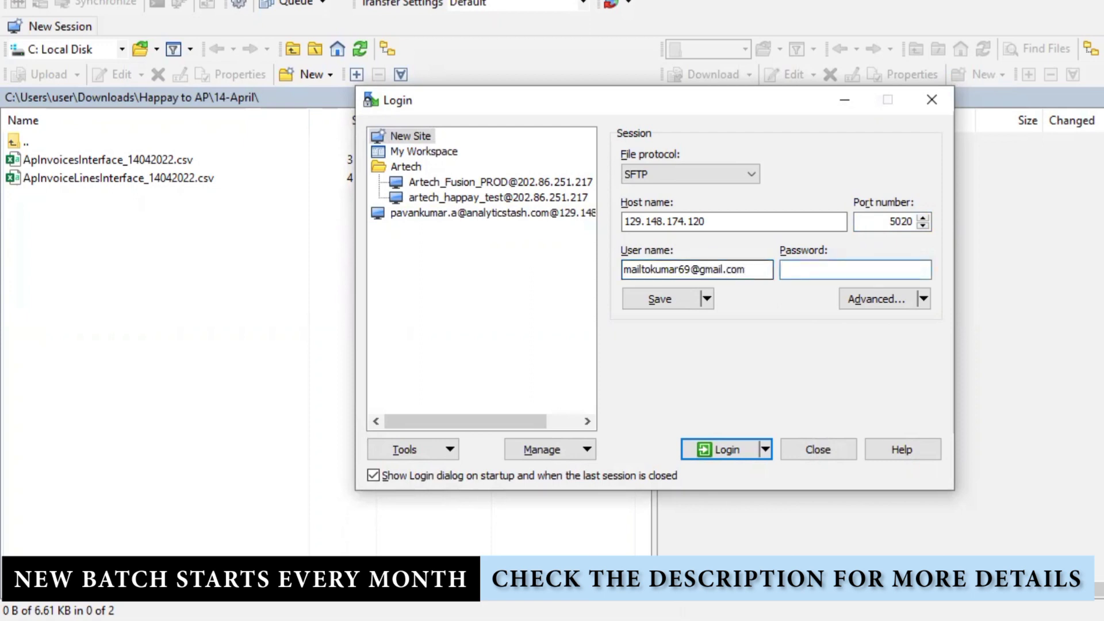
pyautogui.write('•••••••••')
# - Save the login details as a site with the password kept
pyautogui.click(681, 299)
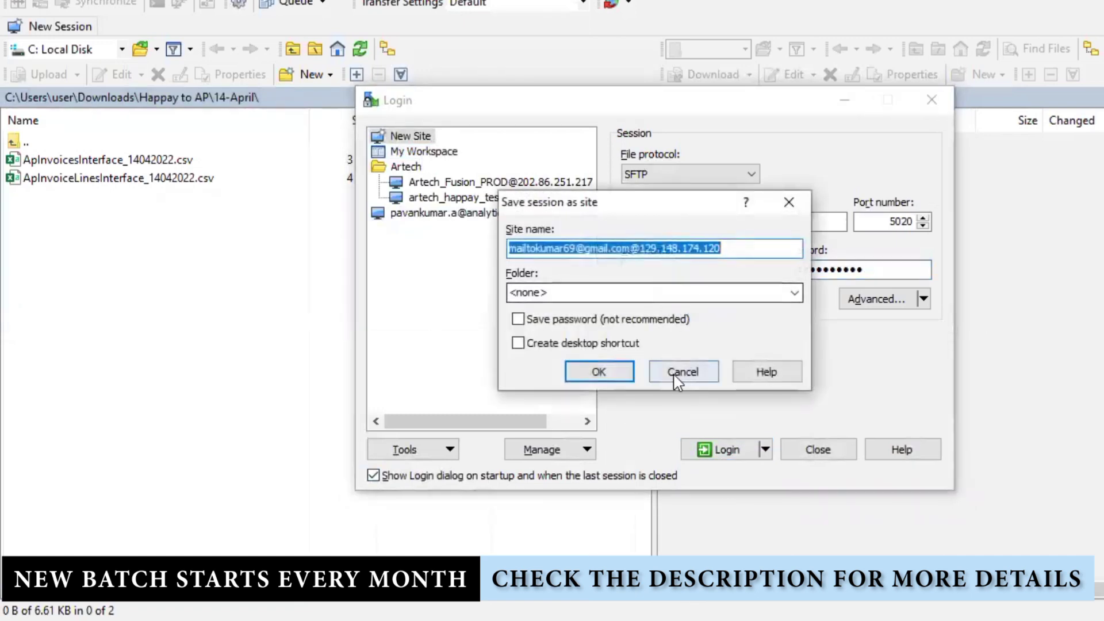
pyautogui.click(584, 319)
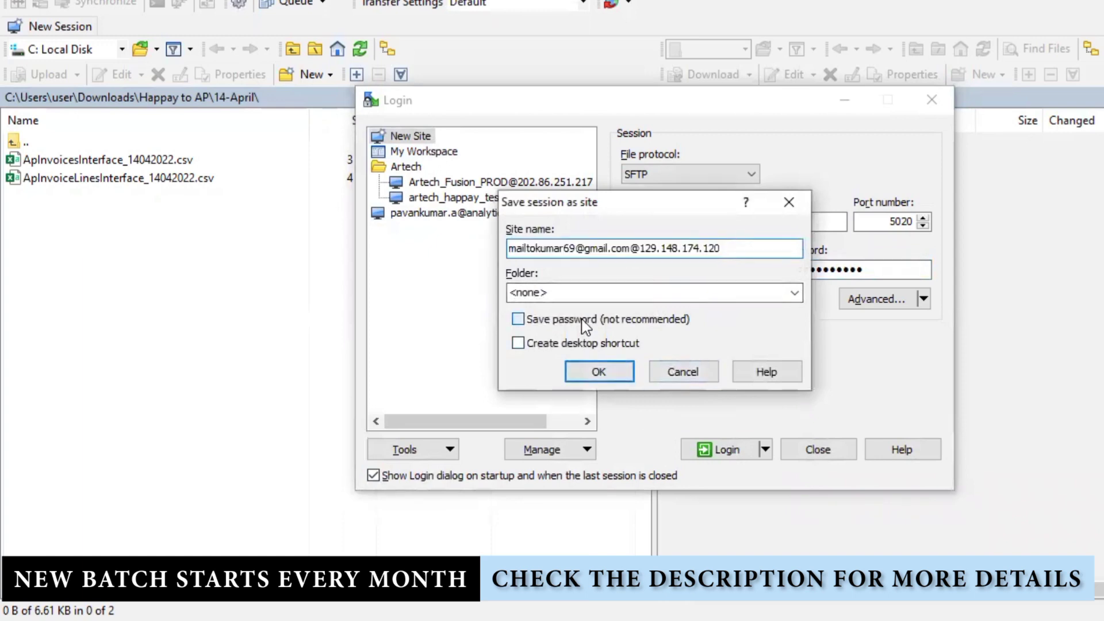
pyautogui.click(598, 372)
# - Log in to the SFTP server to show the remote /home/groups/Administrators/ folder
pyautogui.click(716, 451)
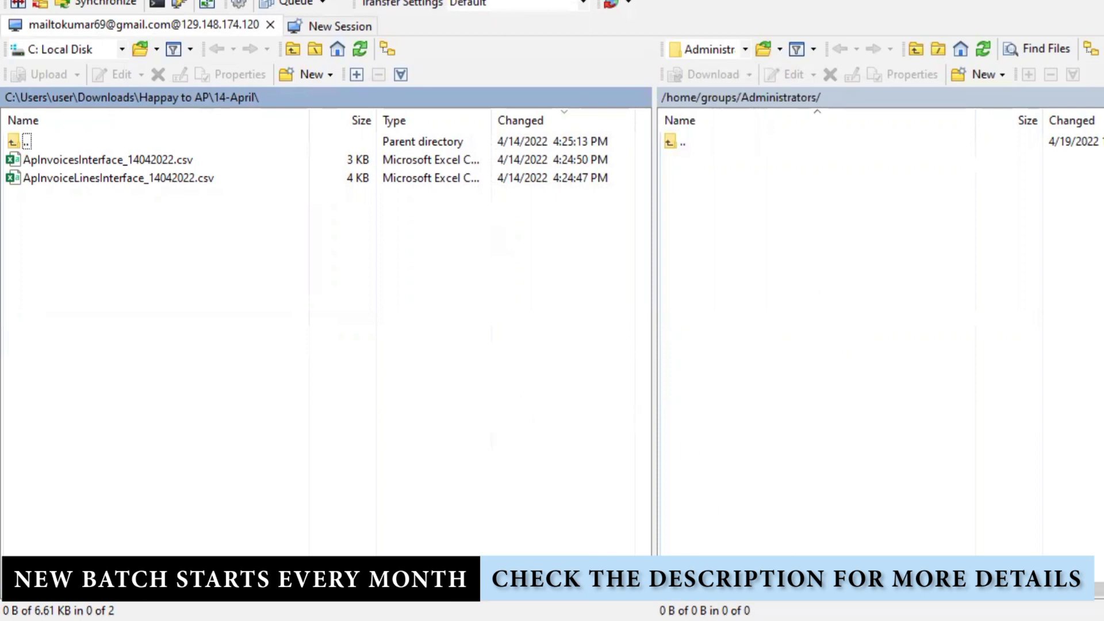
# - Add a new empty Notepad++ document and look over the XML.txt and XSD.txt notes
pyautogui.hotkey('alt', 'Tab')
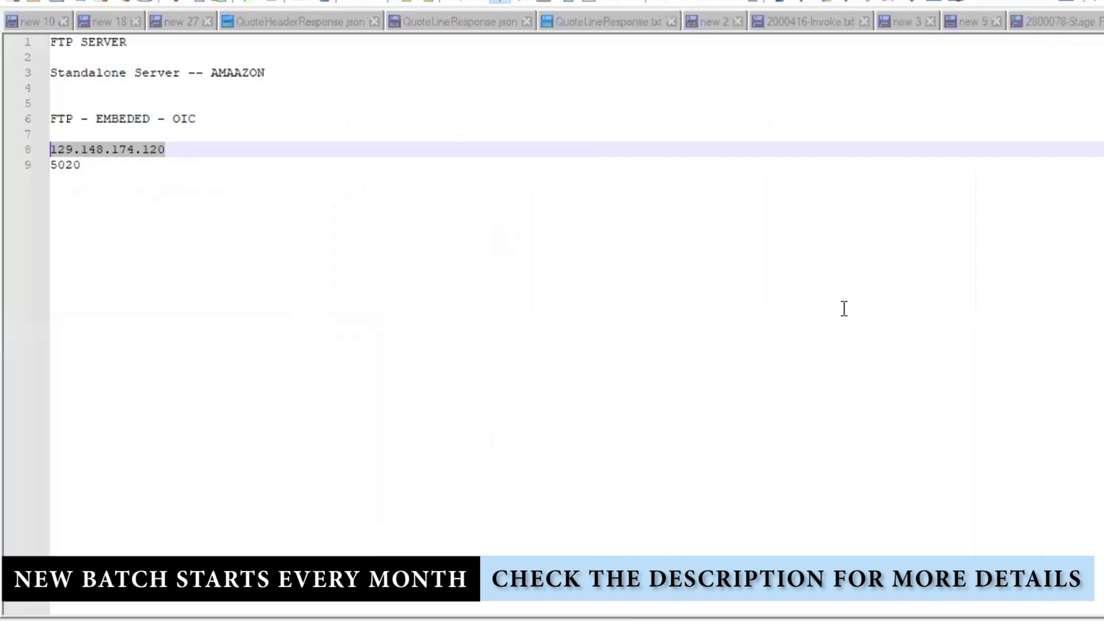
pyautogui.hotkey('ctrl', 'n')
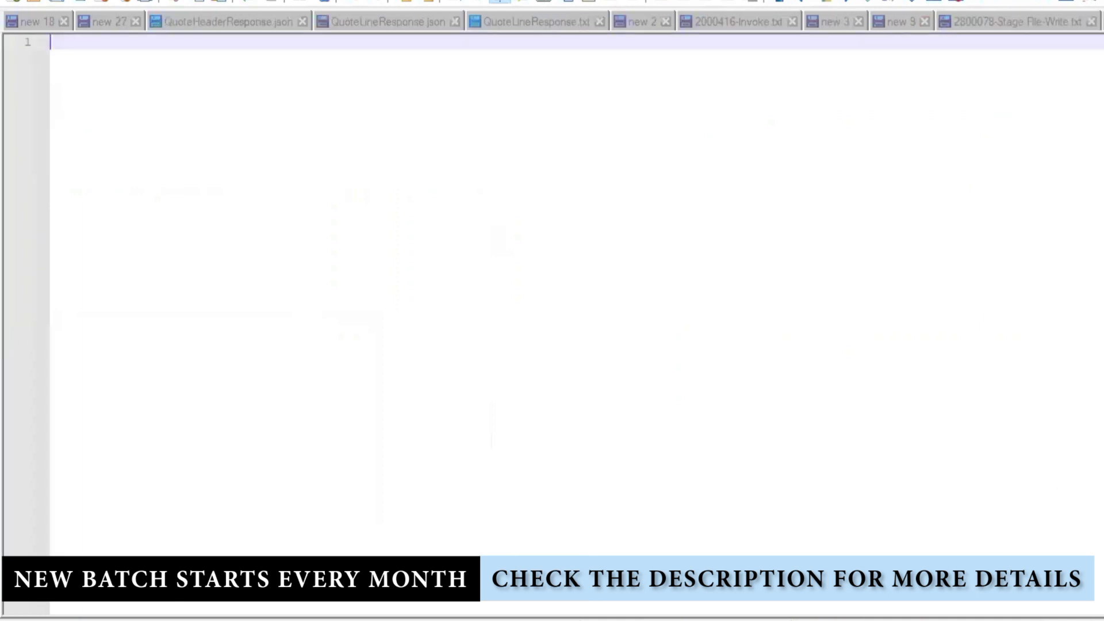
pyautogui.scroll(15, 552, 22)
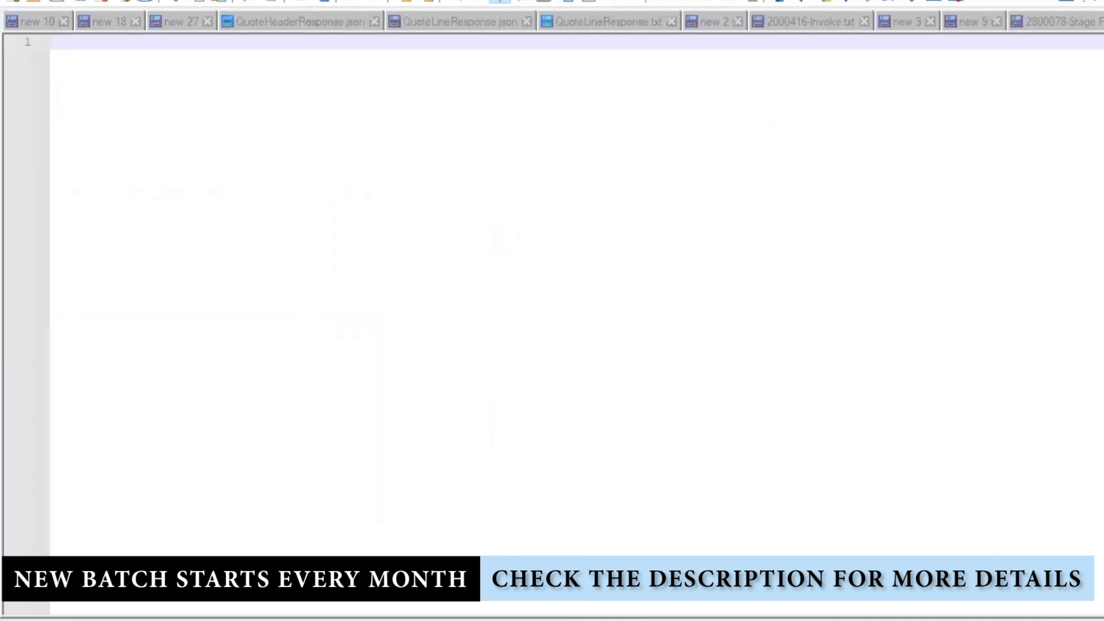
pyautogui.scroll(8, 552, 21)
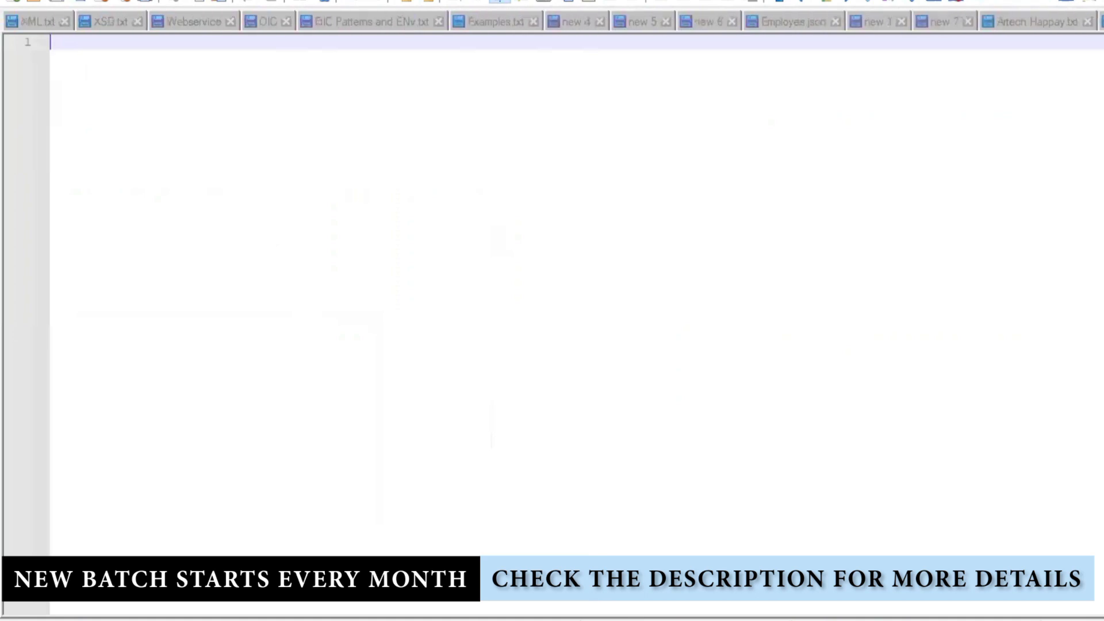
pyautogui.click(41, 28)
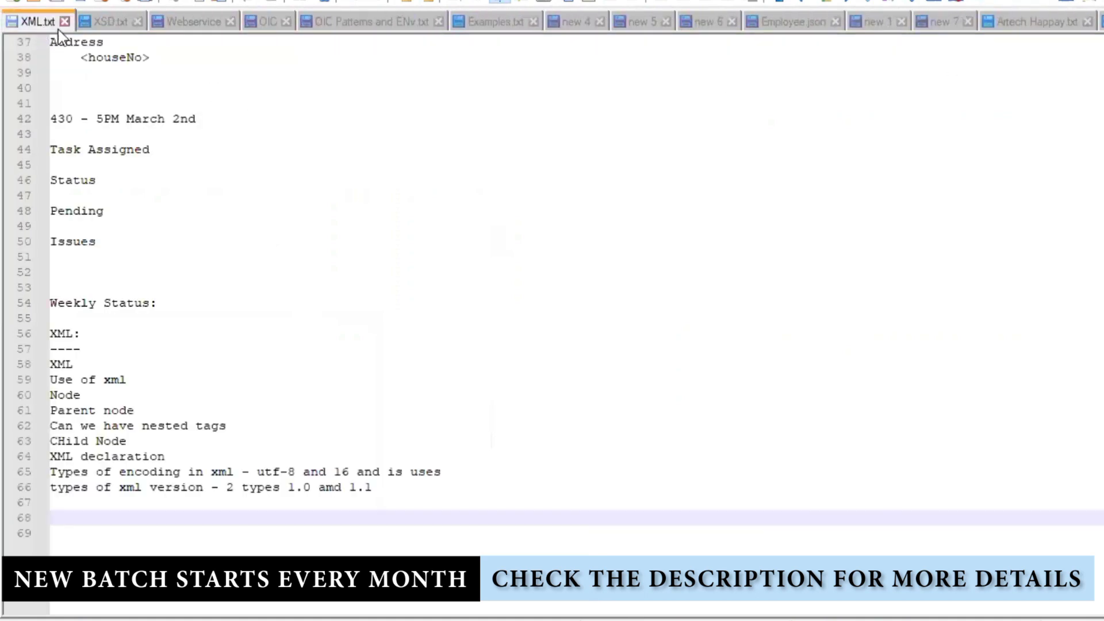
pyautogui.scroll(7, 345, 214)
pyautogui.click(124, 23)
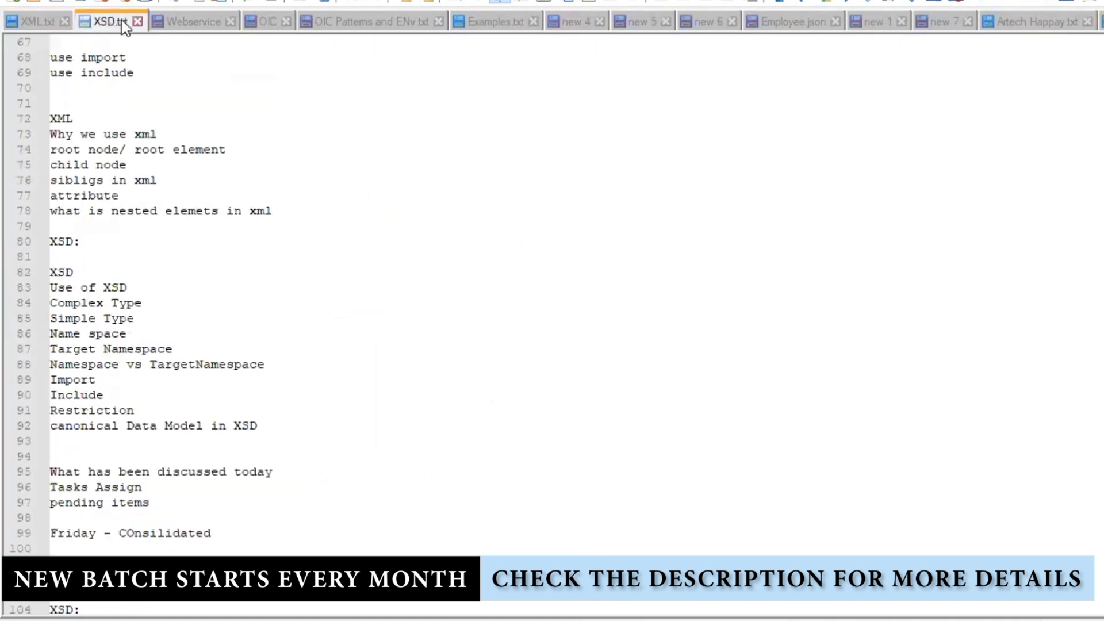
pyautogui.scroll(-1, 376, 266)
pyautogui.scroll(3, 376, 267)
# - In the Webservice notes, collapse, re-expand and select the employees XML block
pyautogui.click(196, 22)
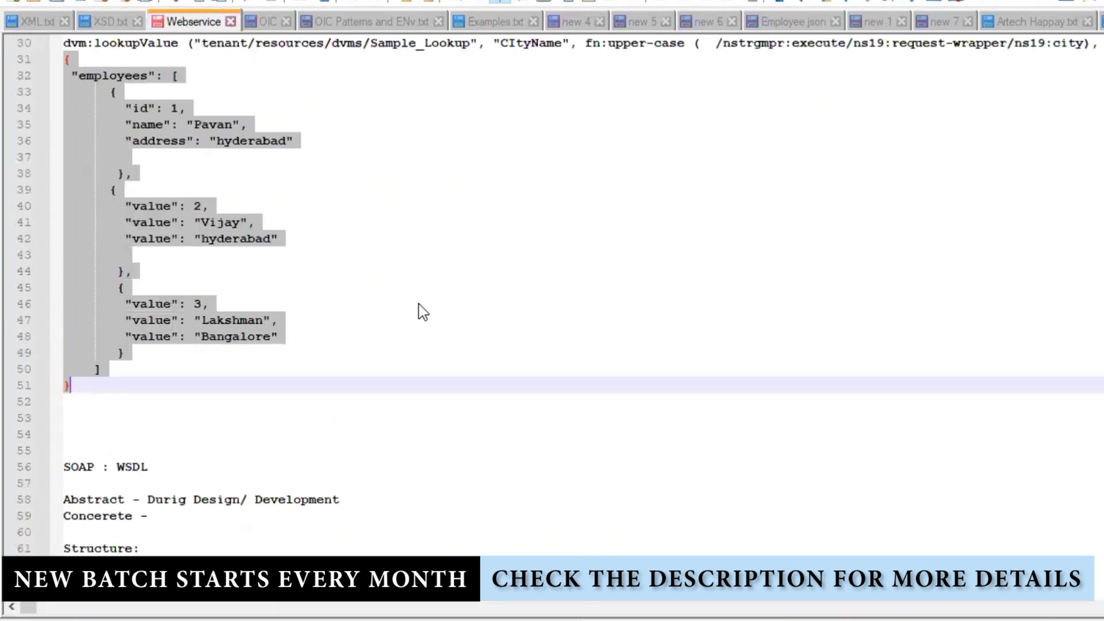
pyautogui.scroll(10, 506, 324)
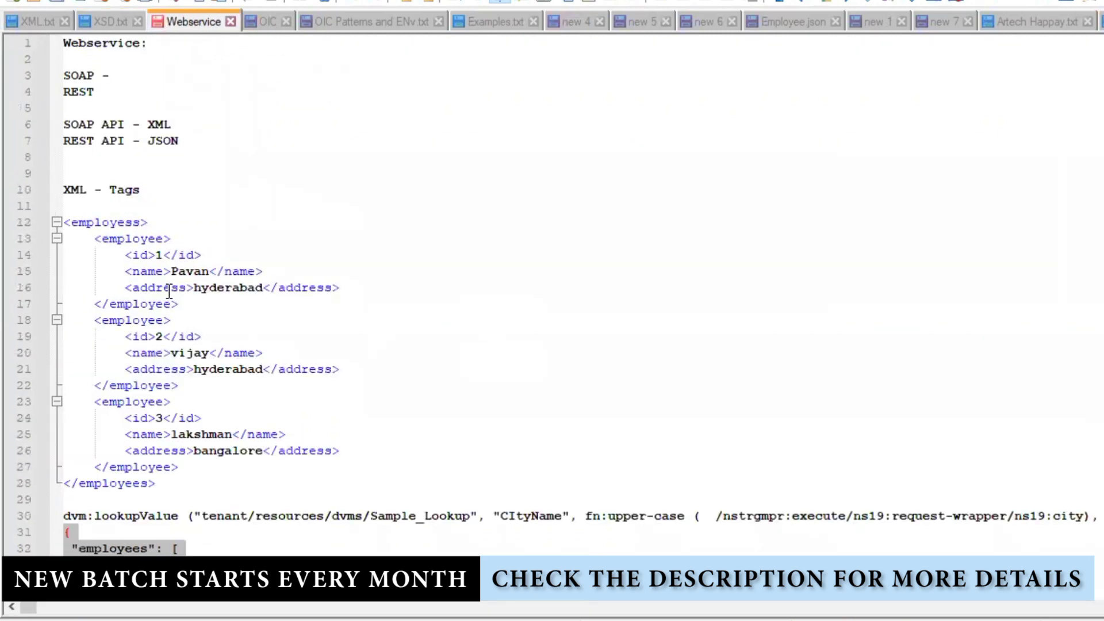
pyautogui.click(56, 222)
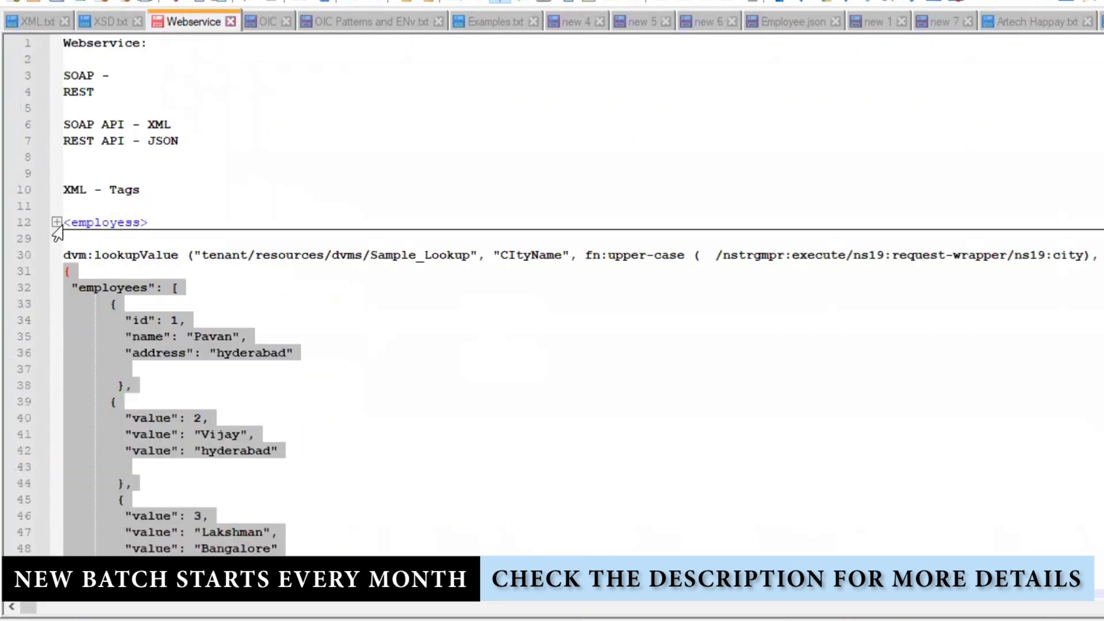
pyautogui.click(57, 222)
pyautogui.moveTo(163, 484); pyautogui.dragTo(37, 230)
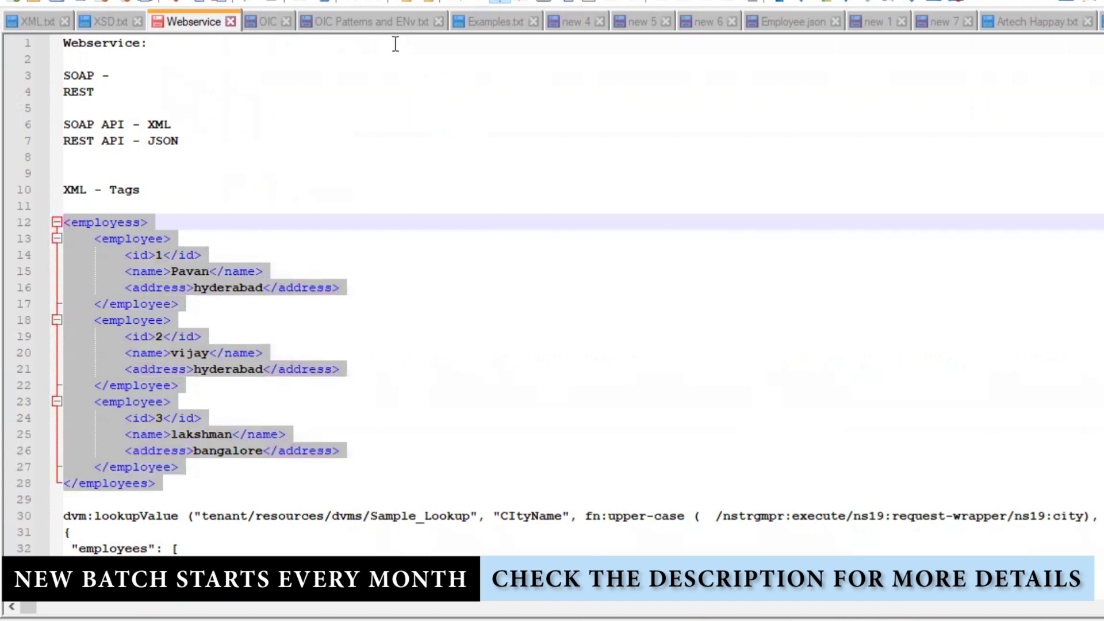
# - Look through the OIC Patterns and ENv, Examples.txt, new 4 and new 5 tabs
pyautogui.click(384, 24)
pyautogui.click(480, 23)
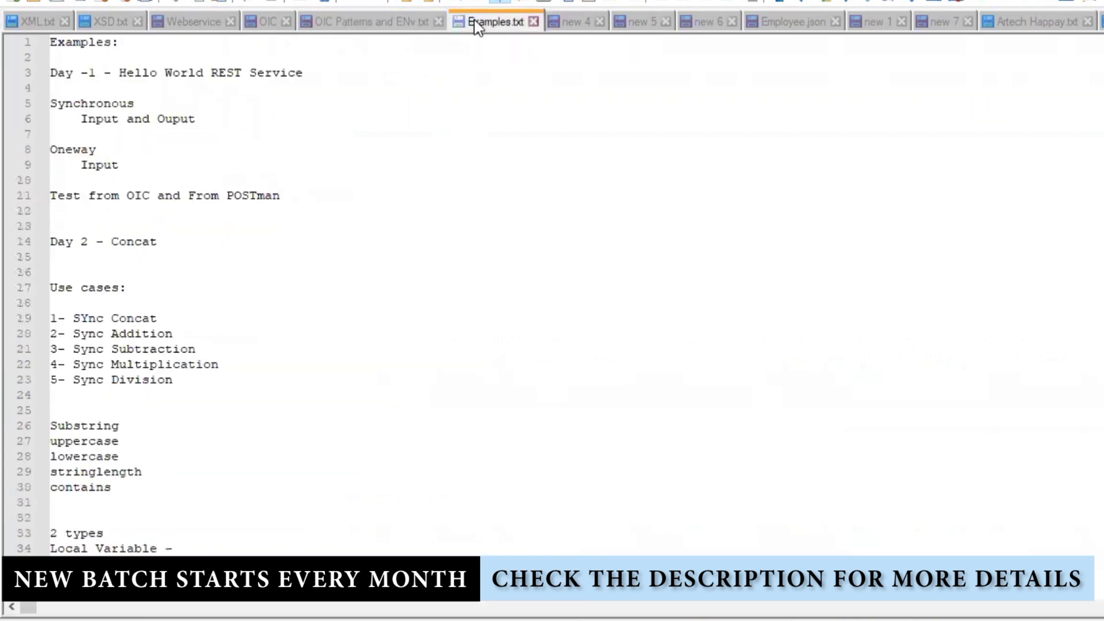
pyautogui.click(581, 23)
pyautogui.click(638, 23)
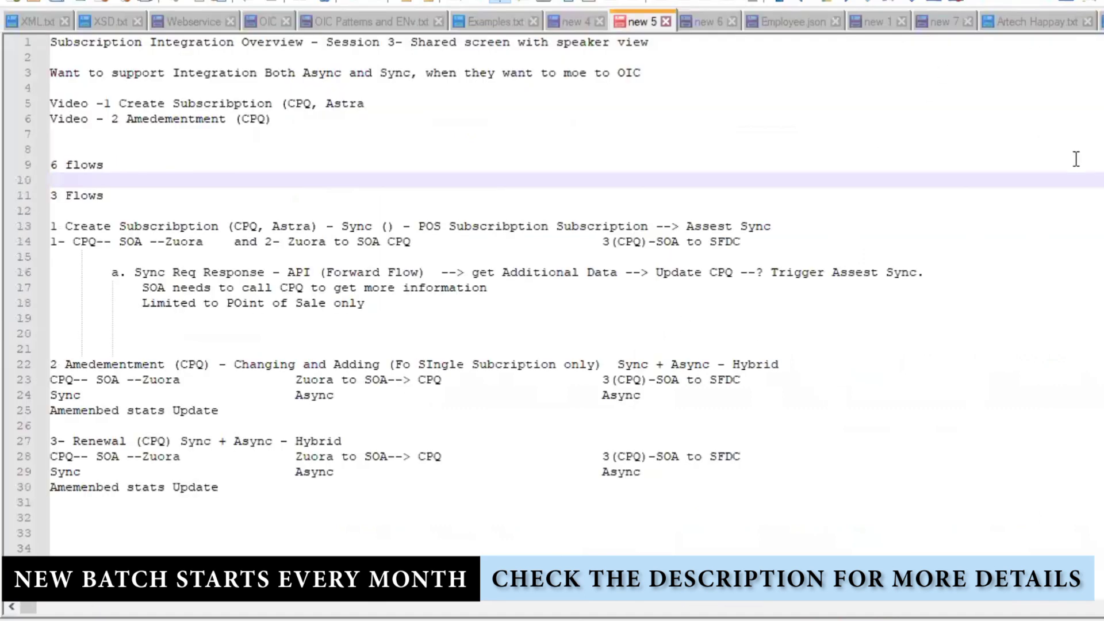
# - Type a Name,ID,Address header with rows Pavan,1,HYD; Krishna,2,BAN; VIJAY,3, CHENNAI, then save
pyautogui.hotkey('ctrl', 'n')
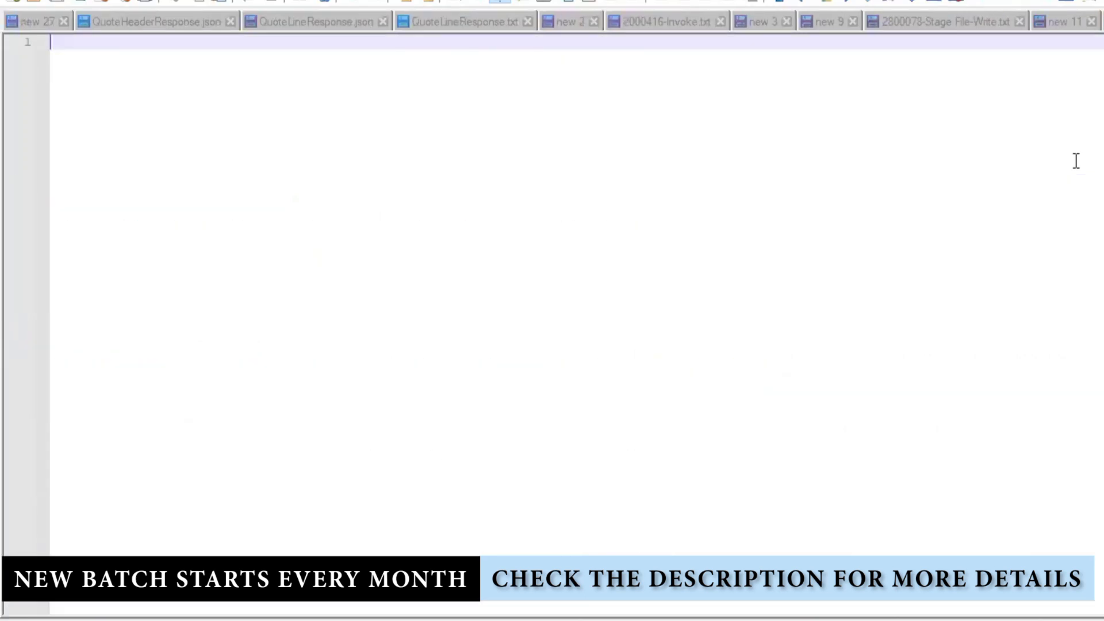
pyautogui.write('Name,ID,Address')
pyautogui.press('Return')
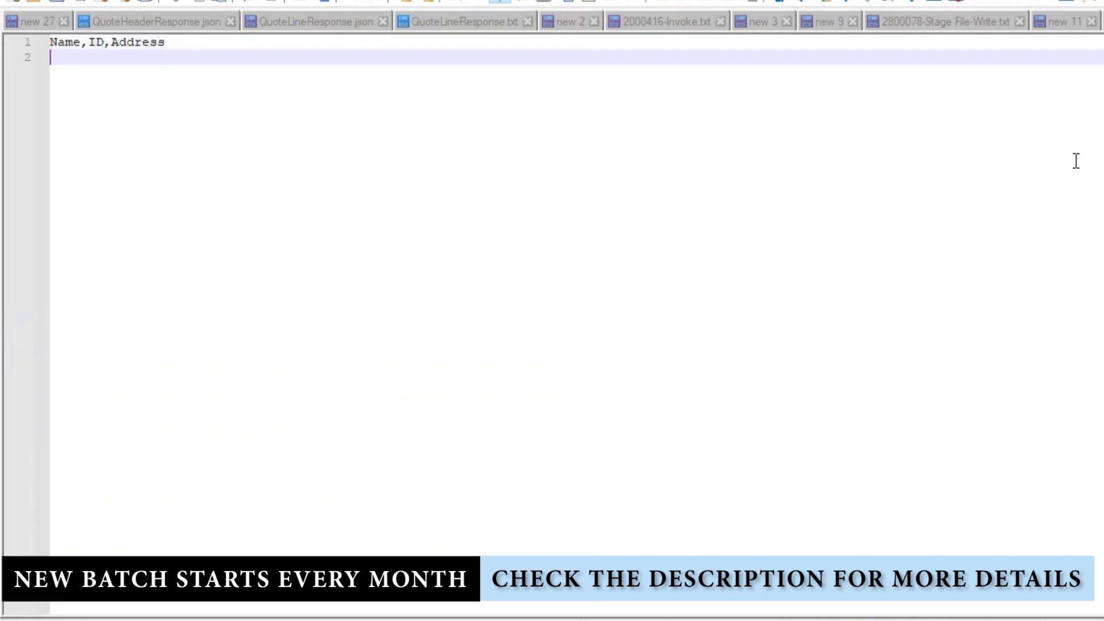
pyautogui.write('1')
pyautogui.press('BackSpace')
pyautogui.write('Pavan,1,HYD')
pyautogui.press('Return')
pyautogui.write('K')
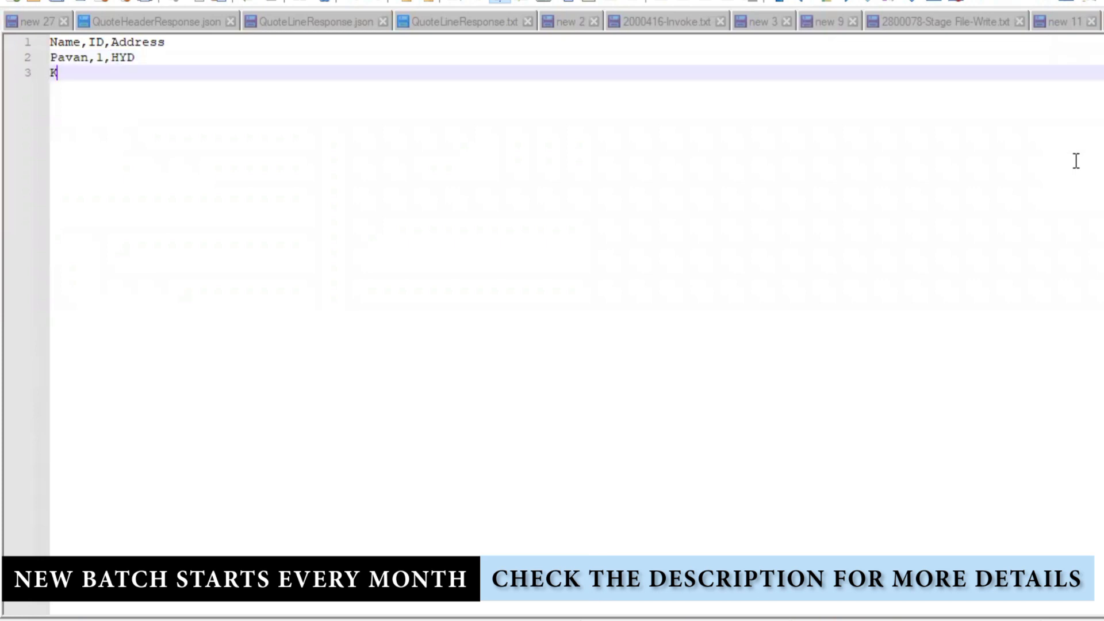
pyautogui.write('rishna')
pyautogui.write(',2,BAN')
pyautogui.press('Return')
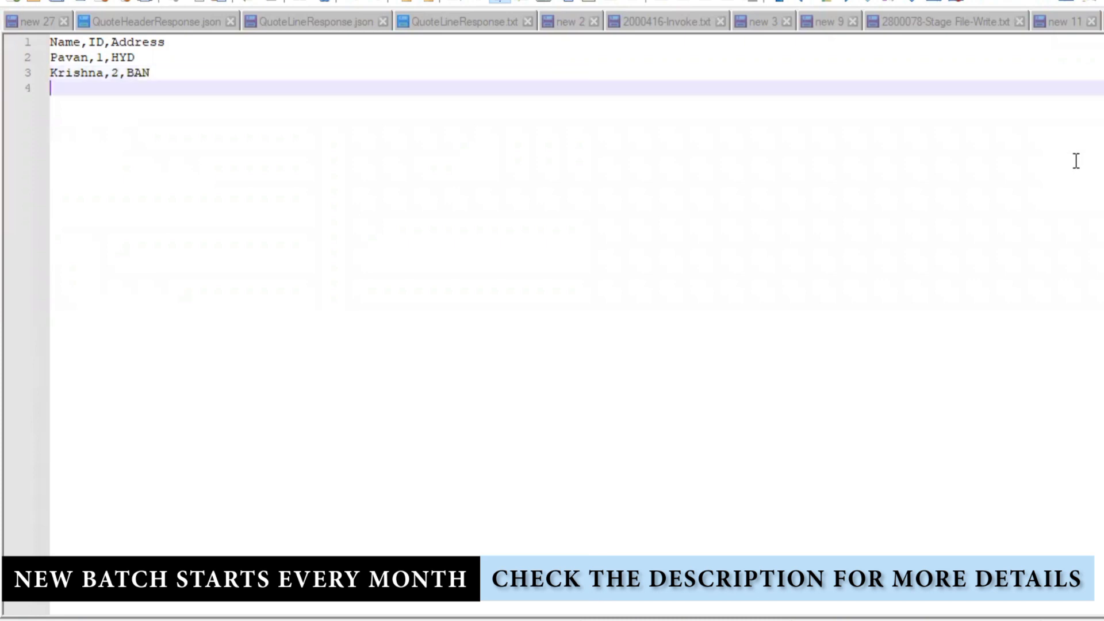
pyautogui.write('VIJAY,3, CHENNAI')
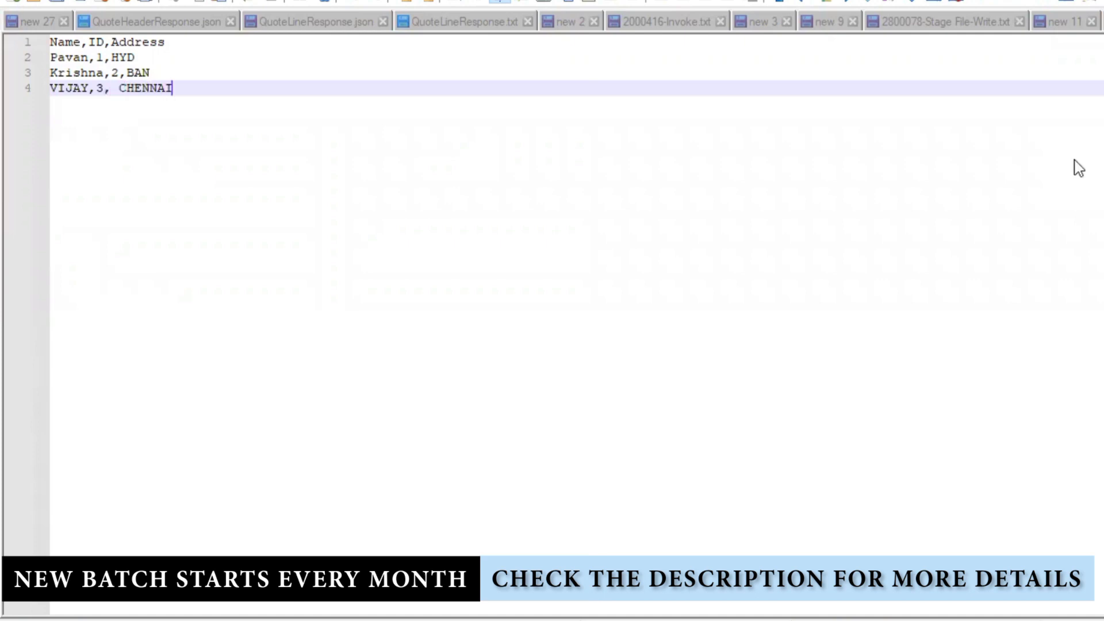
pyautogui.hotkey('ctrl', 's')
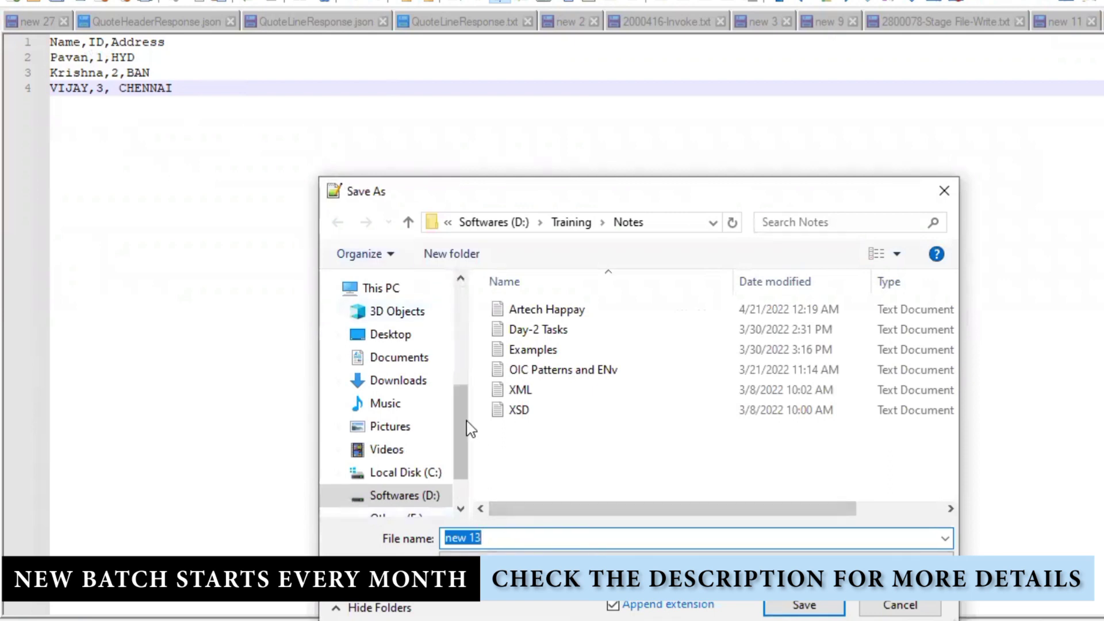
# - Create a TRaining folder on the Desktop in the Save As dialog
pyautogui.moveTo(460, 432); pyautogui.dragTo(464, 262)
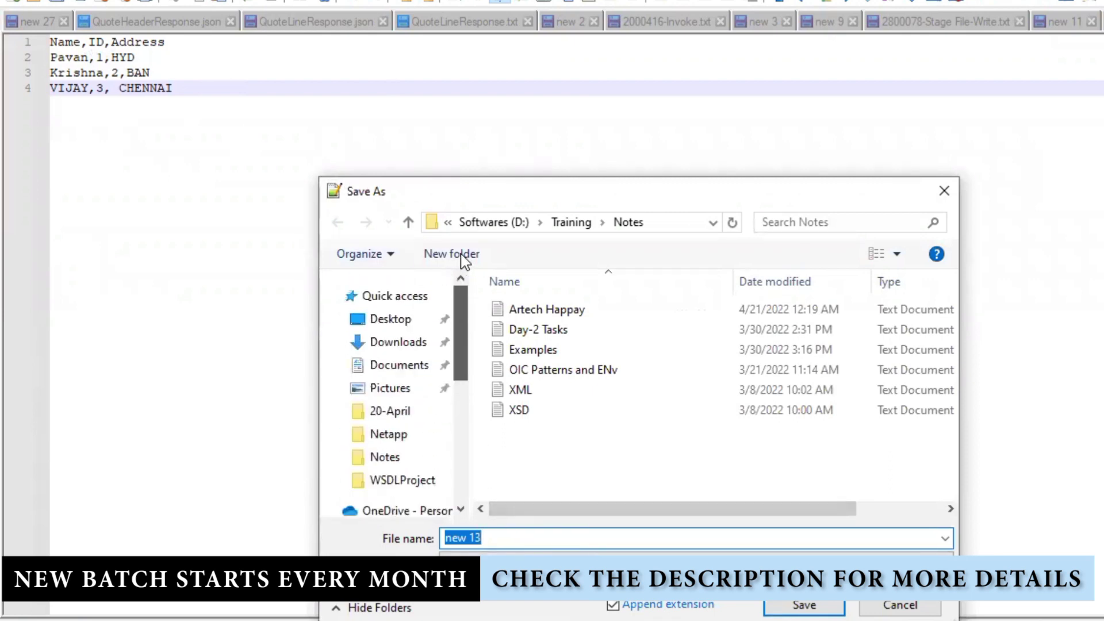
pyautogui.click(402, 319)
pyautogui.click(513, 537)
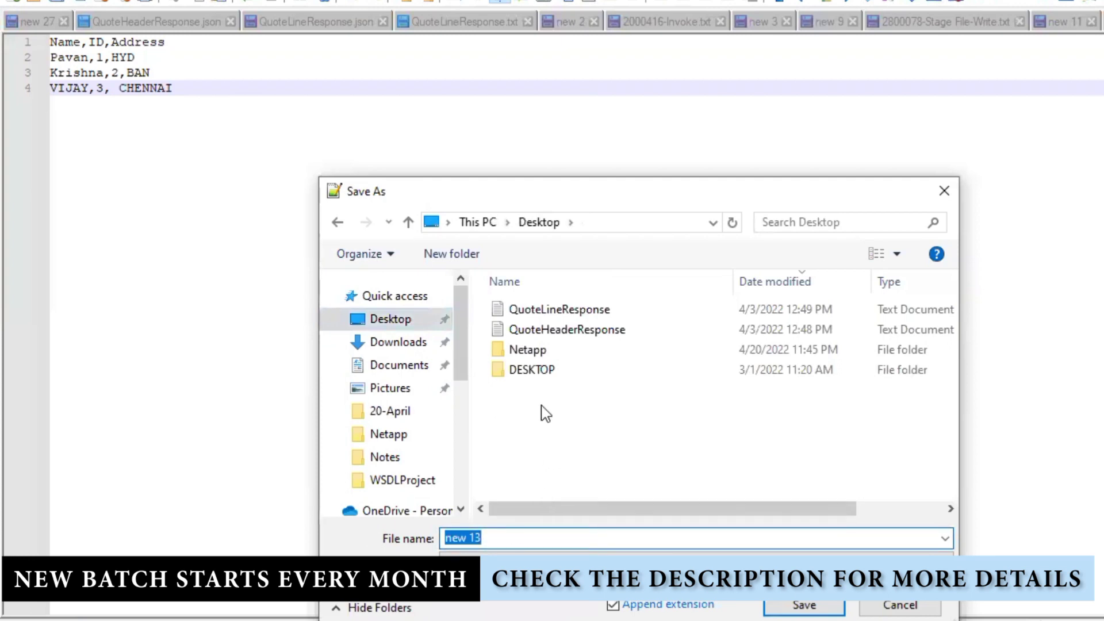
pyautogui.click(456, 251)
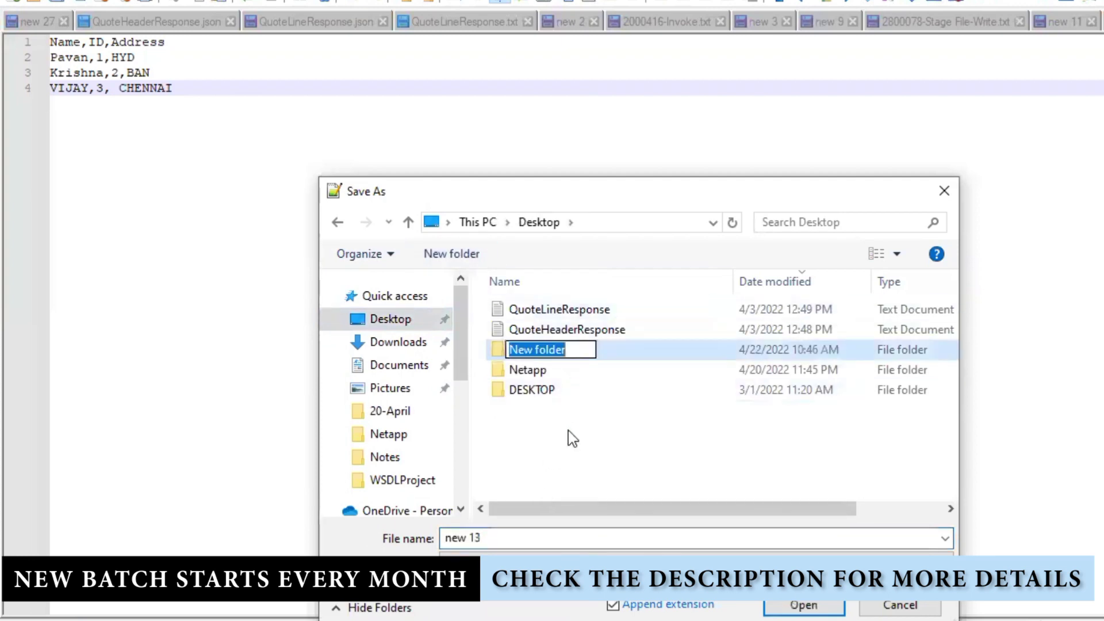
pyautogui.write('TRaining')
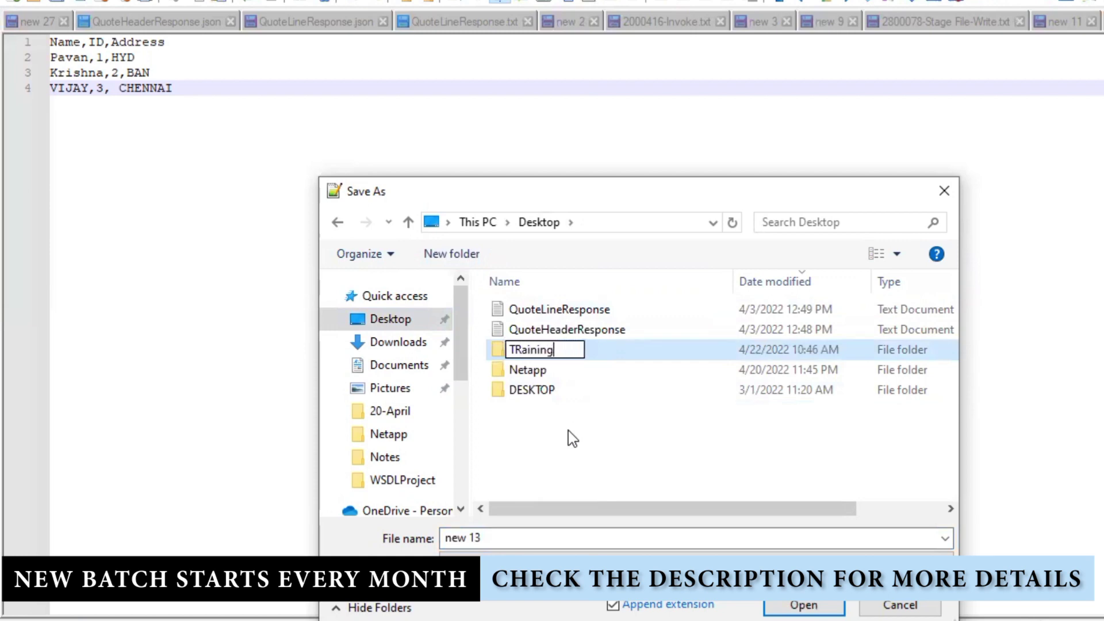
pyautogui.press('Return')
pyautogui.press('Return')
# - Create a File folder inside TRaining and an Employee folder inside File
pyautogui.click(443, 254)
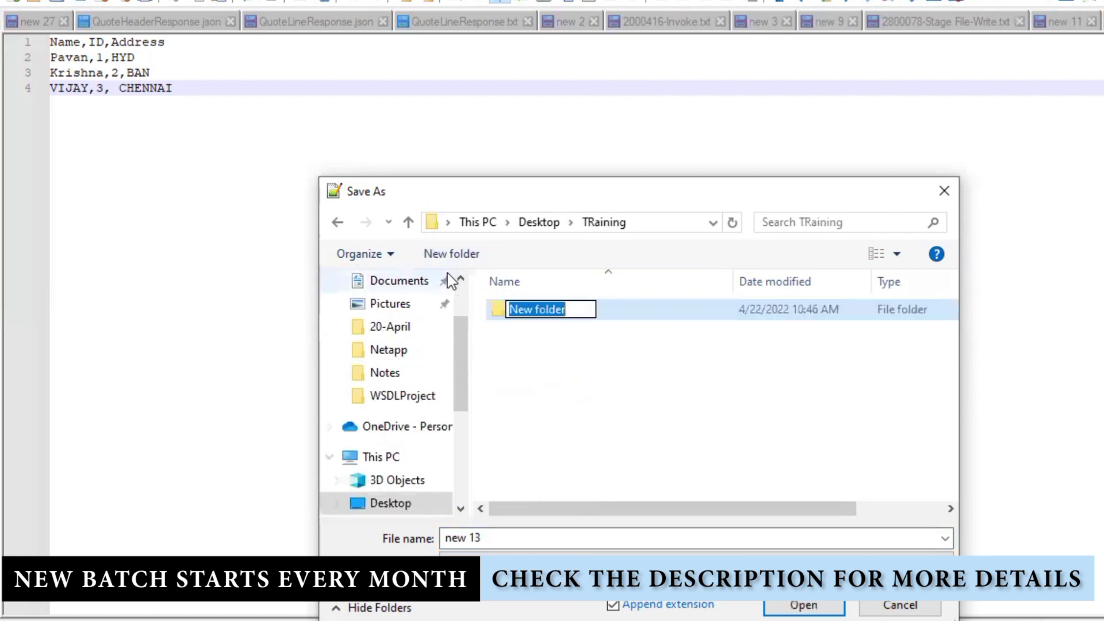
pyautogui.write('E')
pyautogui.press('BackSpace')
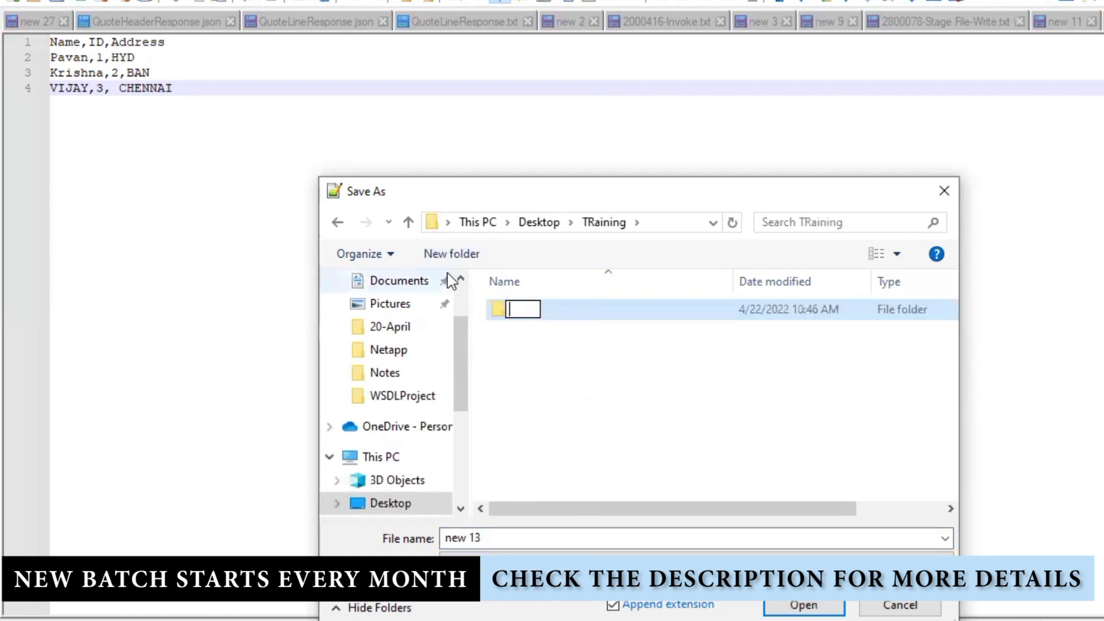
pyautogui.write('File')
pyautogui.press('Return')
pyautogui.press('Return')
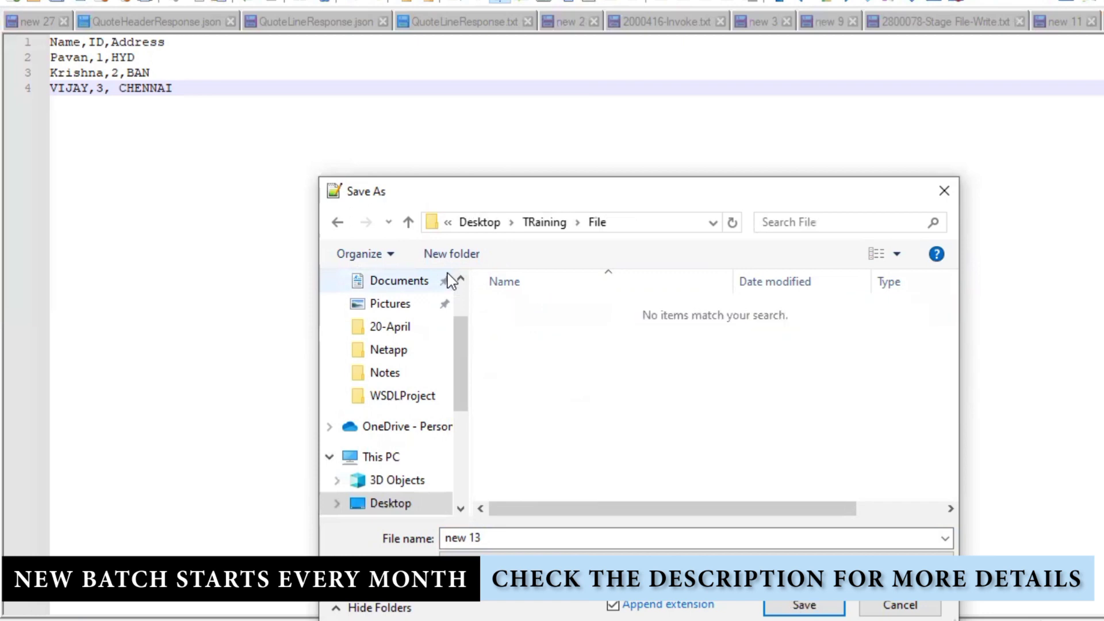
pyautogui.click(439, 265)
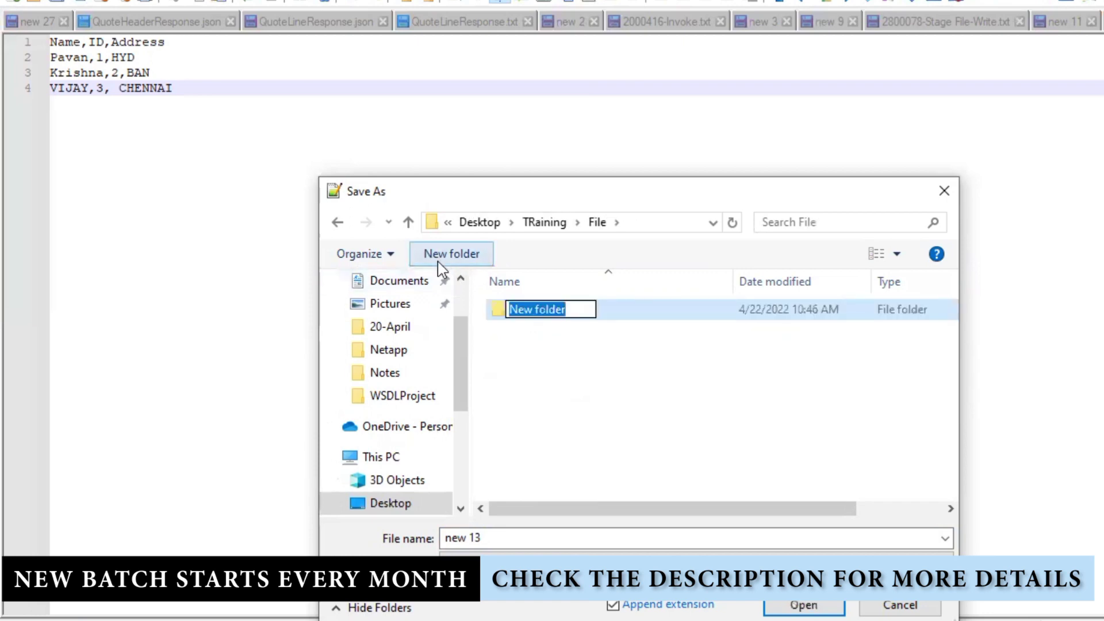
pyautogui.write('EMploye')
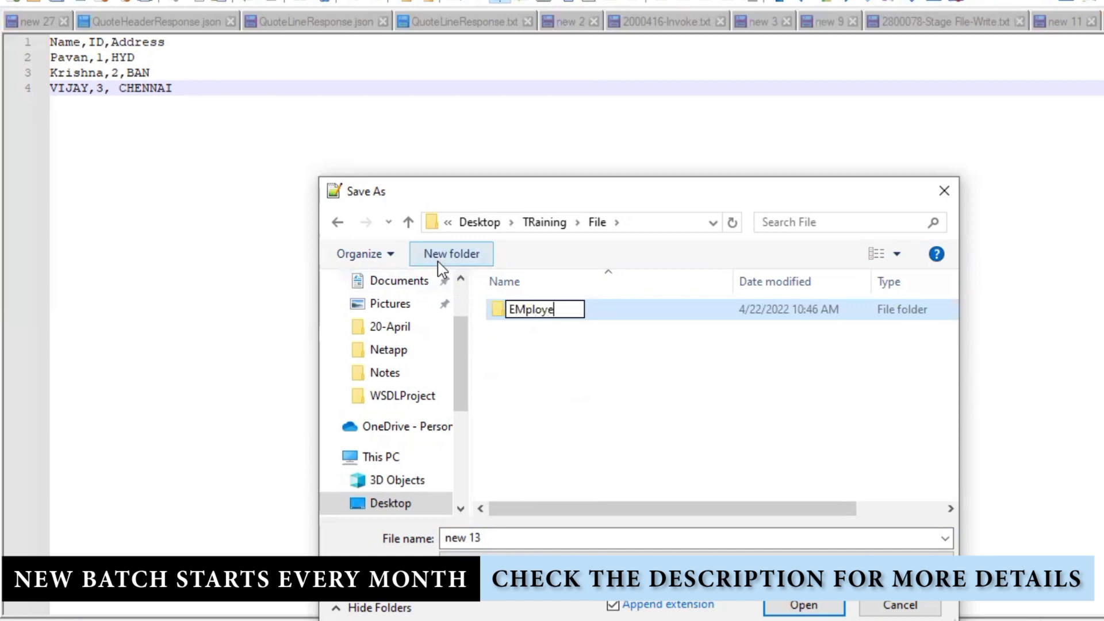
pyautogui.press('BackSpace')
pyautogui.press('BackSpace')
pyautogui.press('BackSpace')
pyautogui.press('BackSpace')
pyautogui.press('BackSpace')
pyautogui.press('BackSpace')
pyautogui.write('mpl')
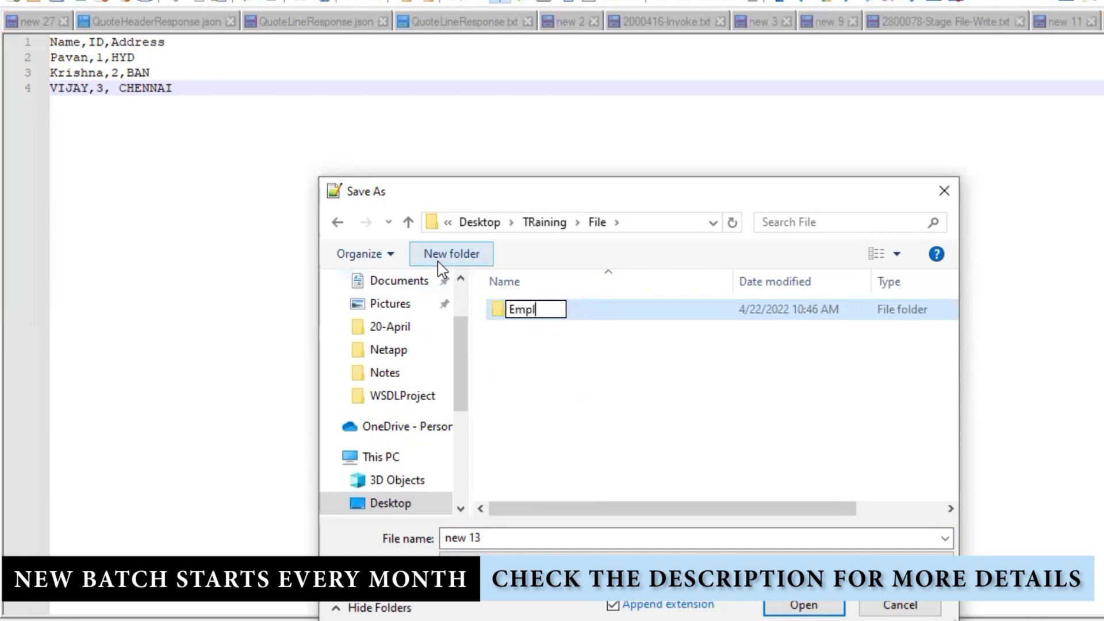
pyautogui.write('oyee')
pyautogui.press('Return')
pyautogui.press('Return')
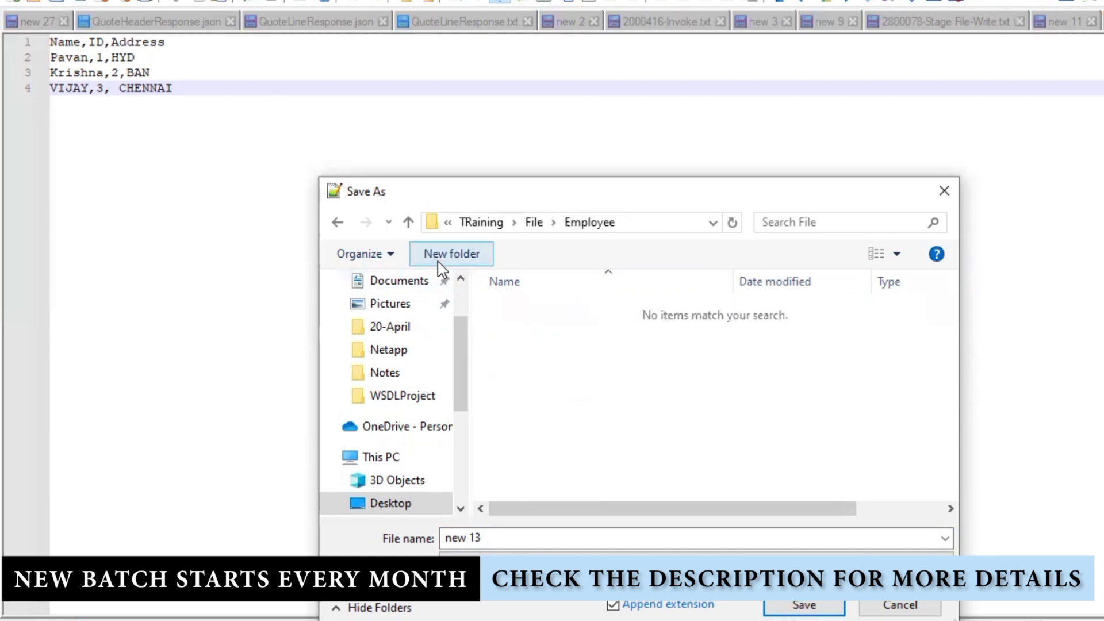
# - Save the document as Employee.csv with Save as type set to All types
pyautogui.click(511, 538)
pyautogui.write('E')
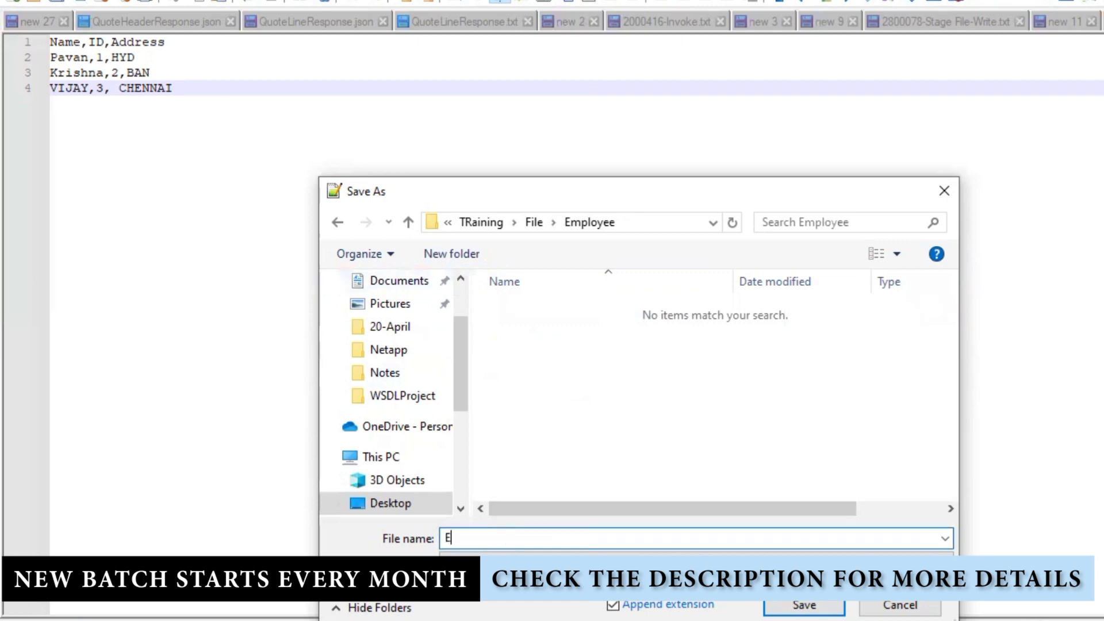
pyautogui.write('mployee.csv')
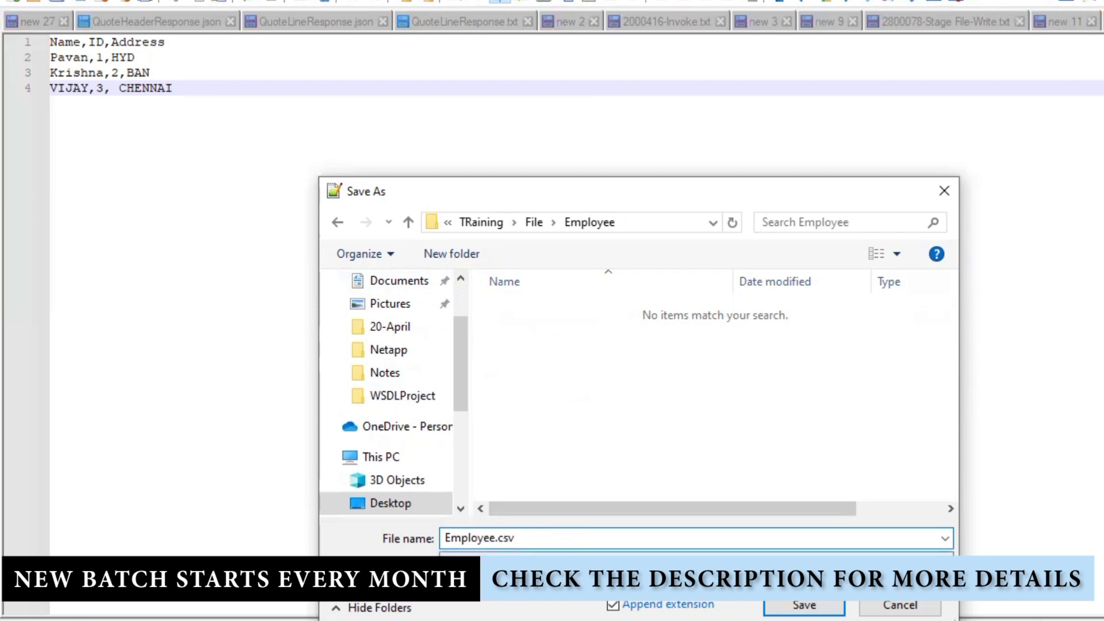
pyautogui.click(518, 561)
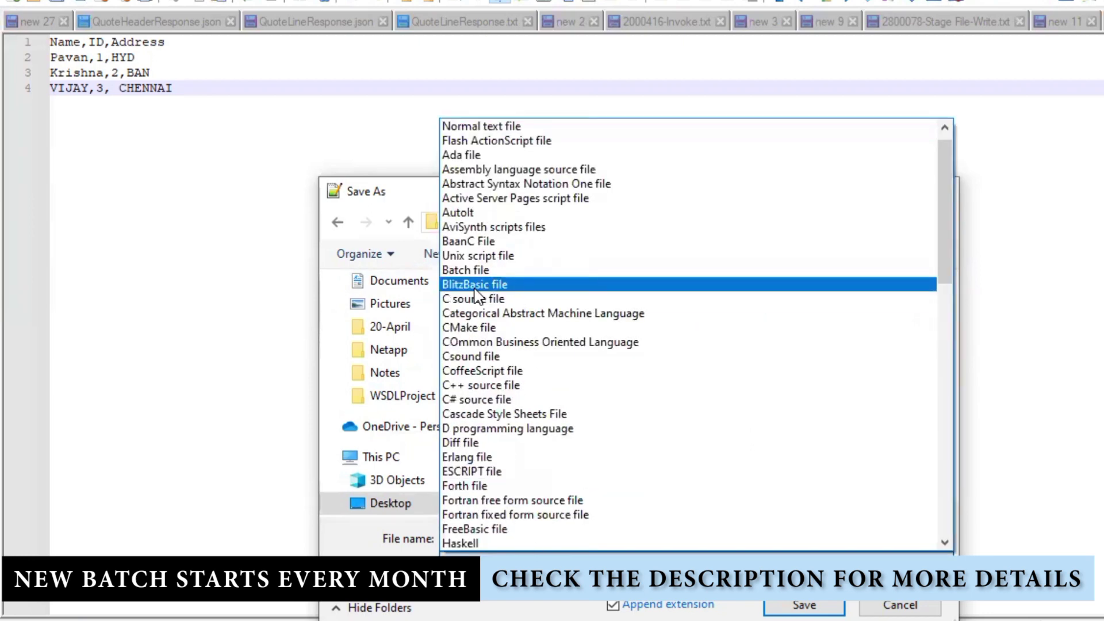
pyautogui.scroll(1, 476, 230)
pyautogui.click(473, 125)
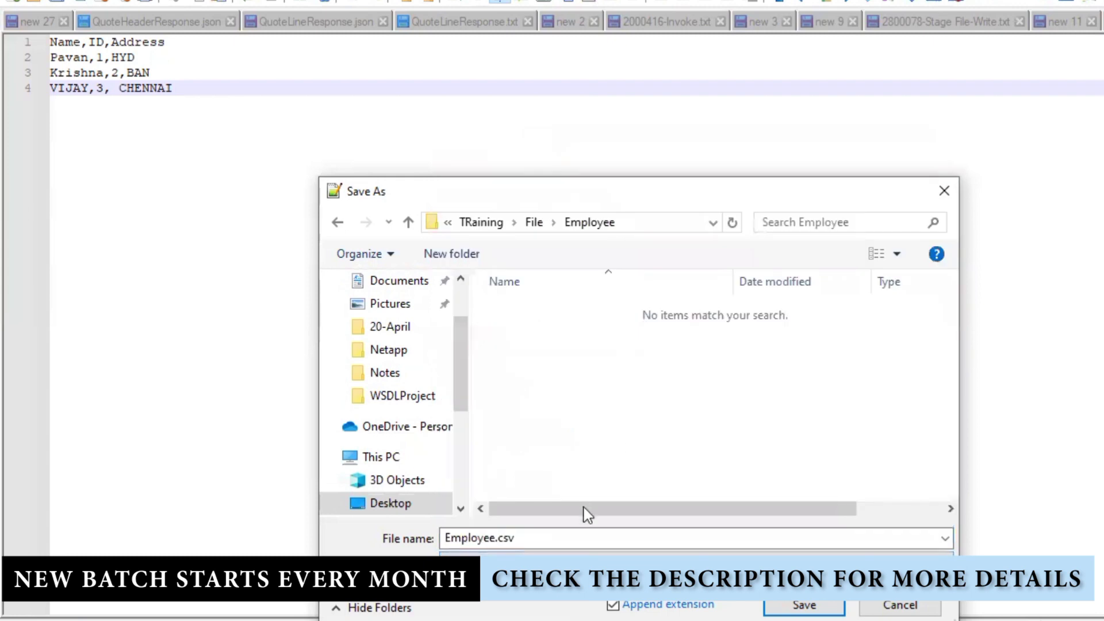
pyautogui.doubleClick(552, 538)
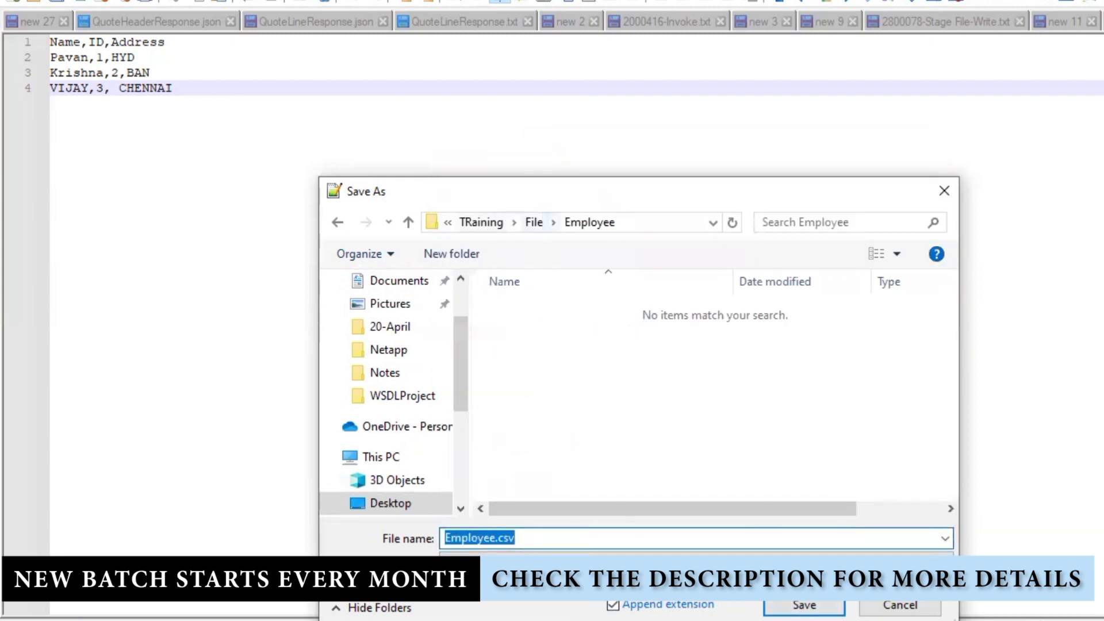
pyautogui.click(799, 606)
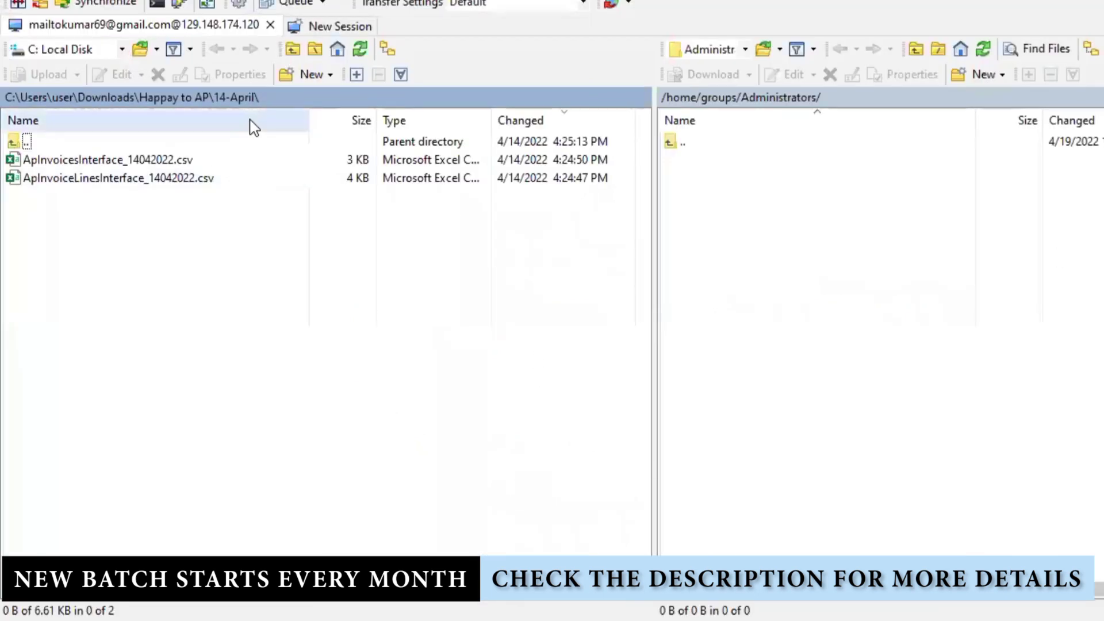
# - Browse the local pane to Desktop\TRaining\File\Employee and upload Employee.csv to the remote Administrators folder
pyautogui.click(63, 98)
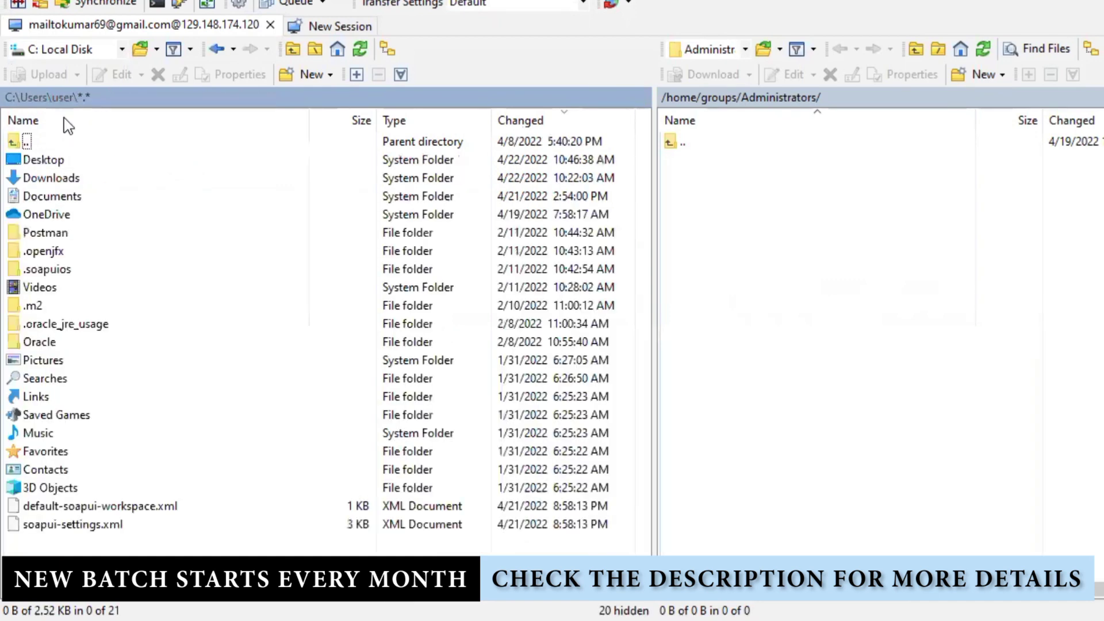
pyautogui.doubleClick(58, 159)
pyautogui.doubleClick(56, 161)
pyautogui.doubleClick(53, 160)
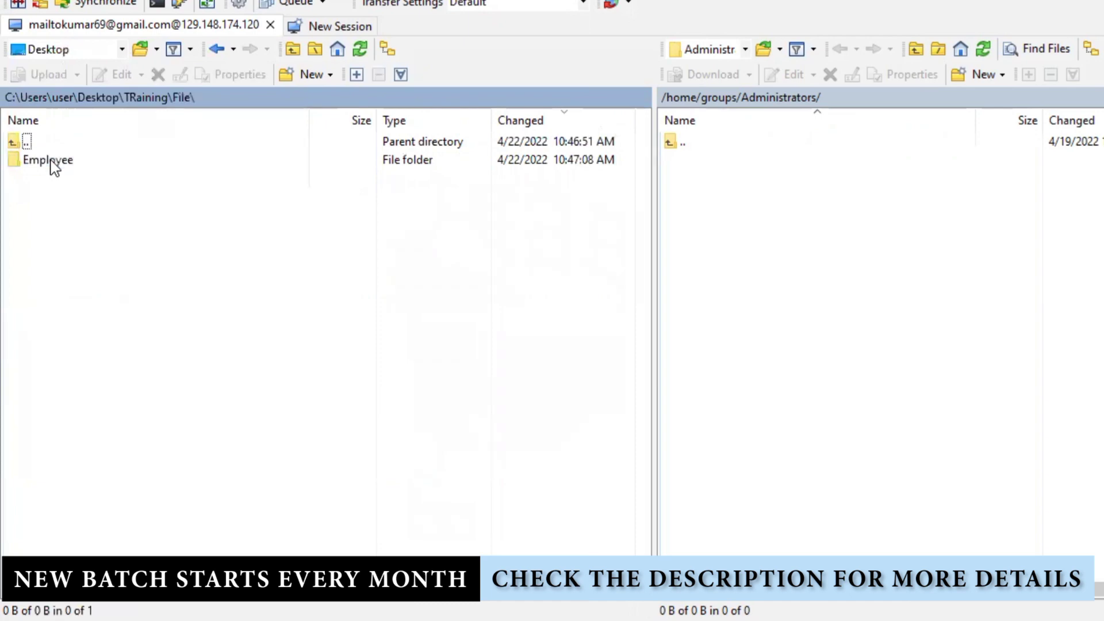
pyautogui.doubleClick(81, 161)
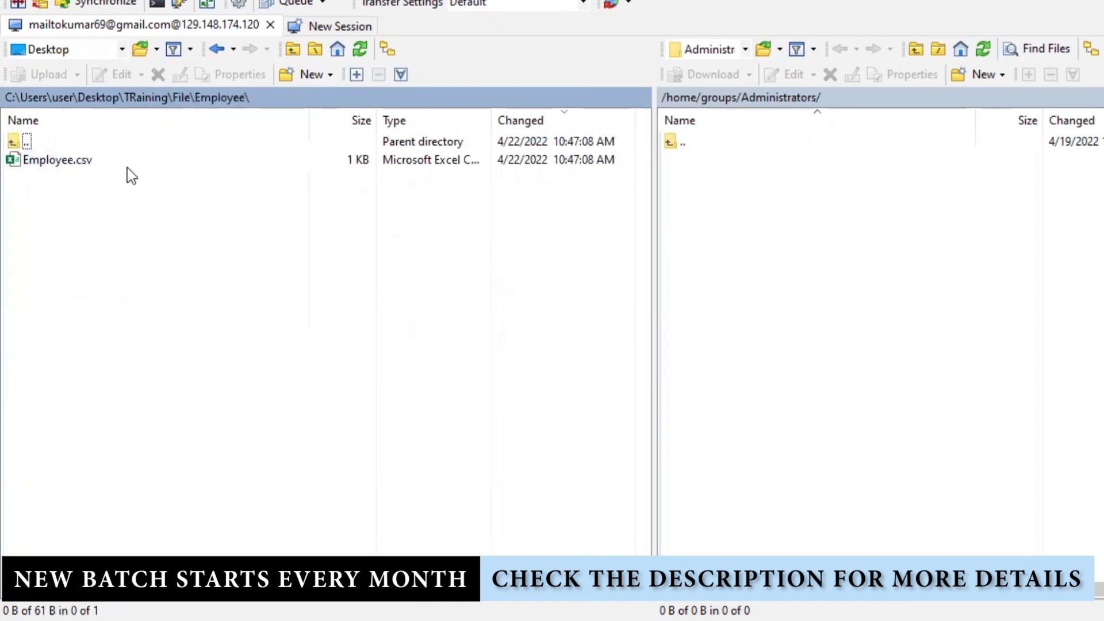
pyautogui.moveTo(102, 157); pyautogui.dragTo(192, 209)
pyautogui.click(173, 169)
pyautogui.moveTo(248, 165); pyautogui.dragTo(744, 200)
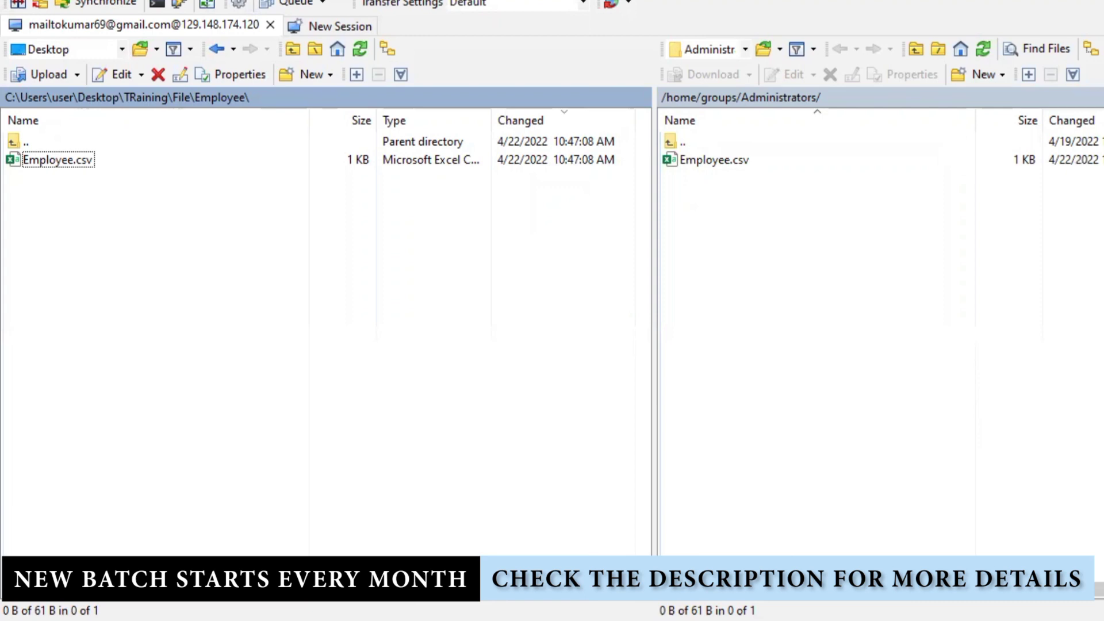
pyautogui.click(528, 613)
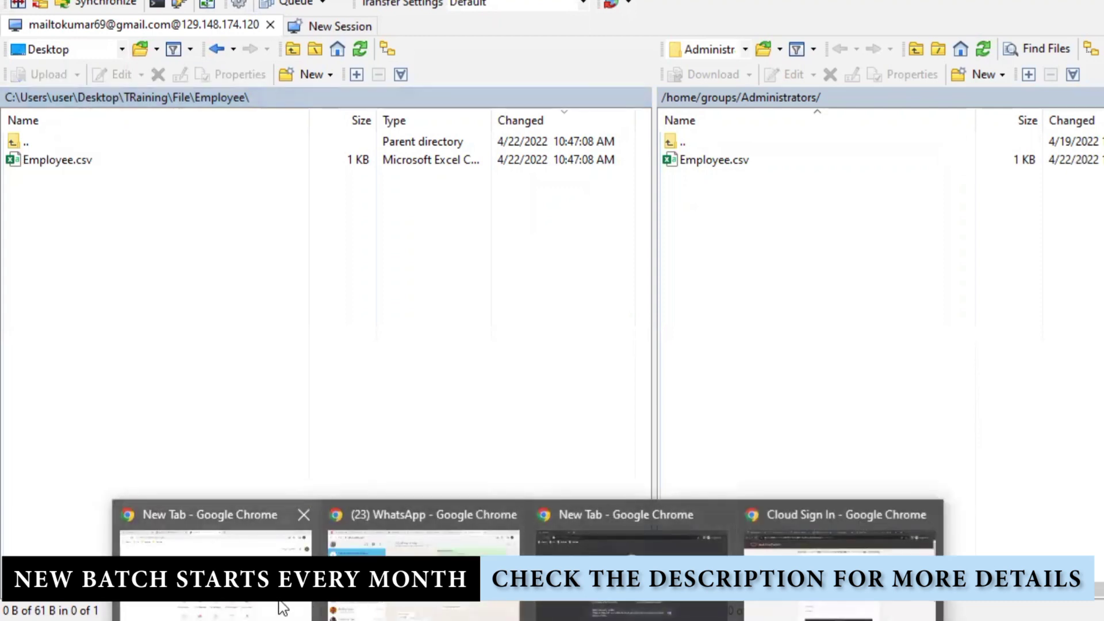
# - Re-enter the password in the Oracle Cloud sign-in window and sign in
pyautogui.click(632, 541)
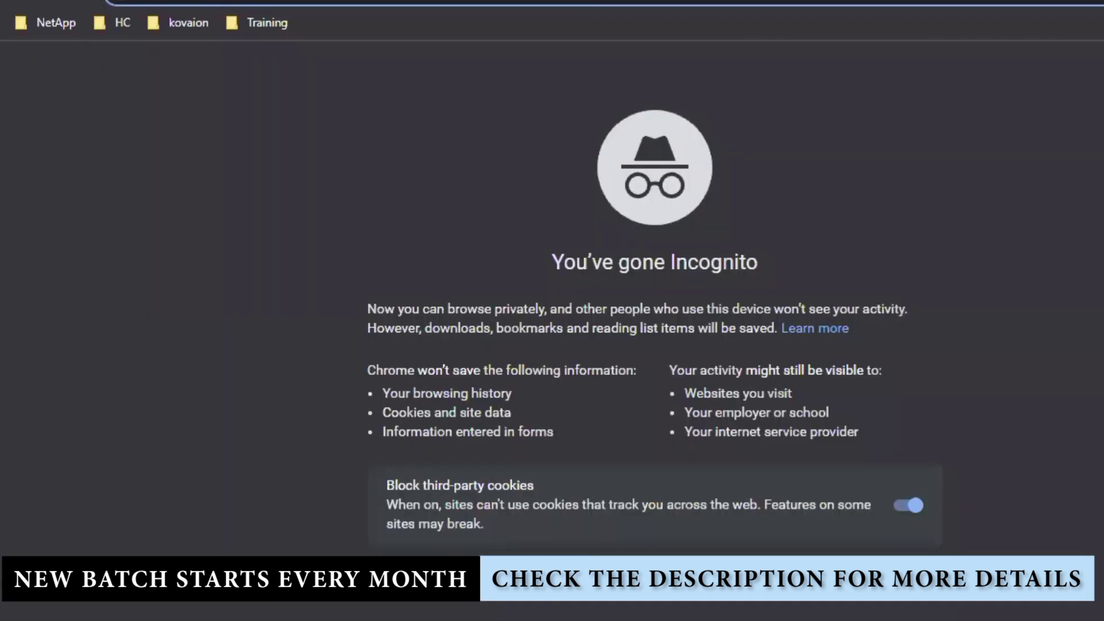
pyautogui.moveTo(528, 612)
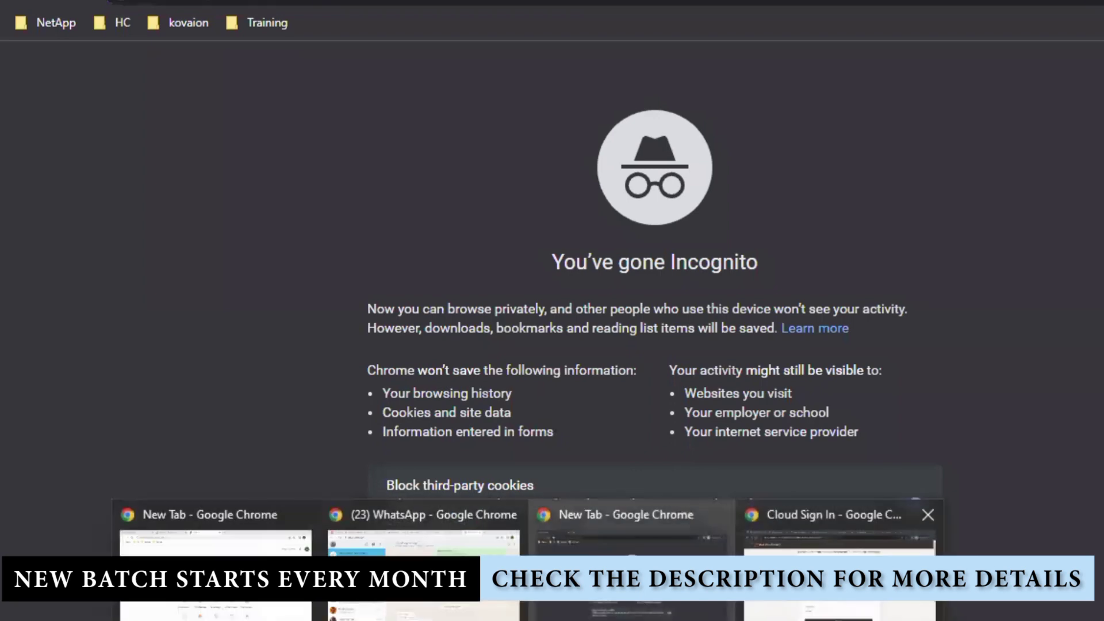
pyautogui.click(805, 523)
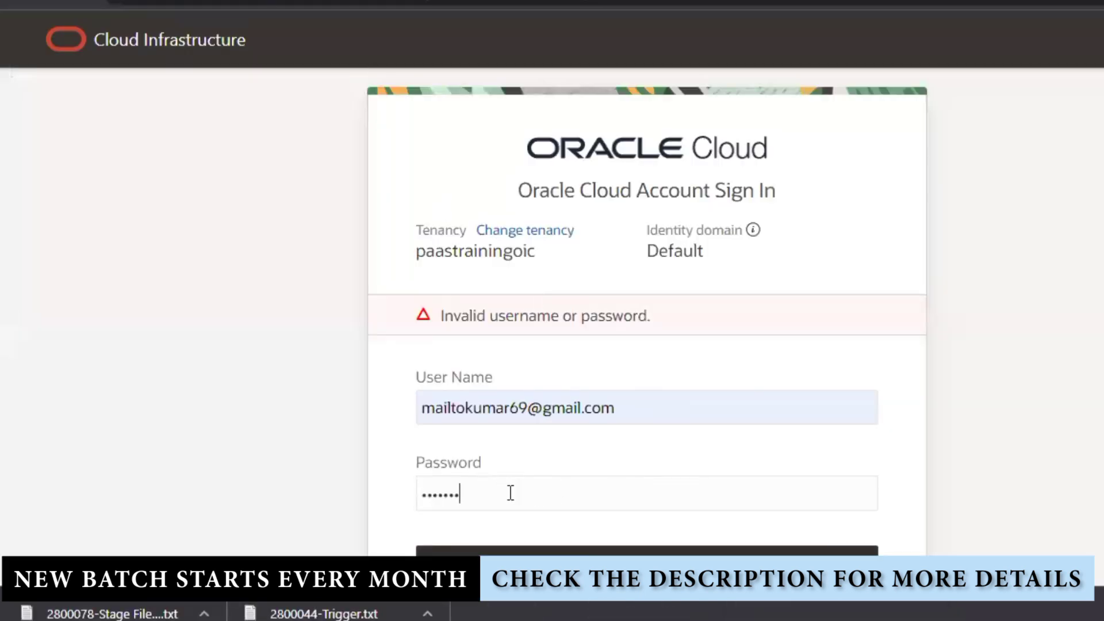
pyautogui.moveTo(498, 493); pyautogui.dragTo(276, 483)
pyautogui.write('a••••')
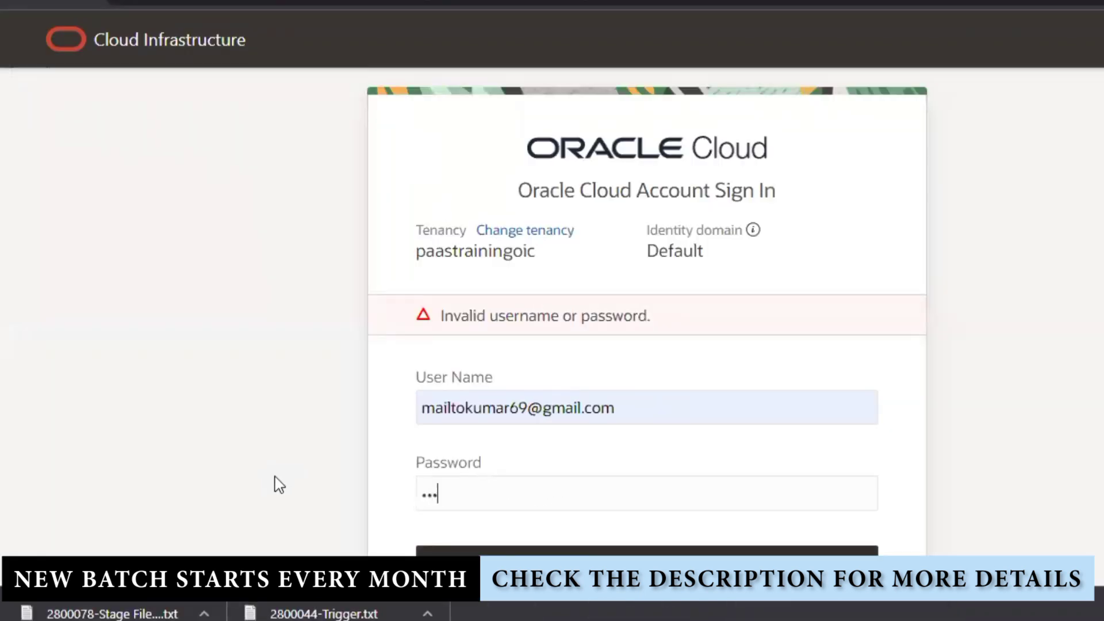
pyautogui.write('•••••••')
pyautogui.click(579, 551)
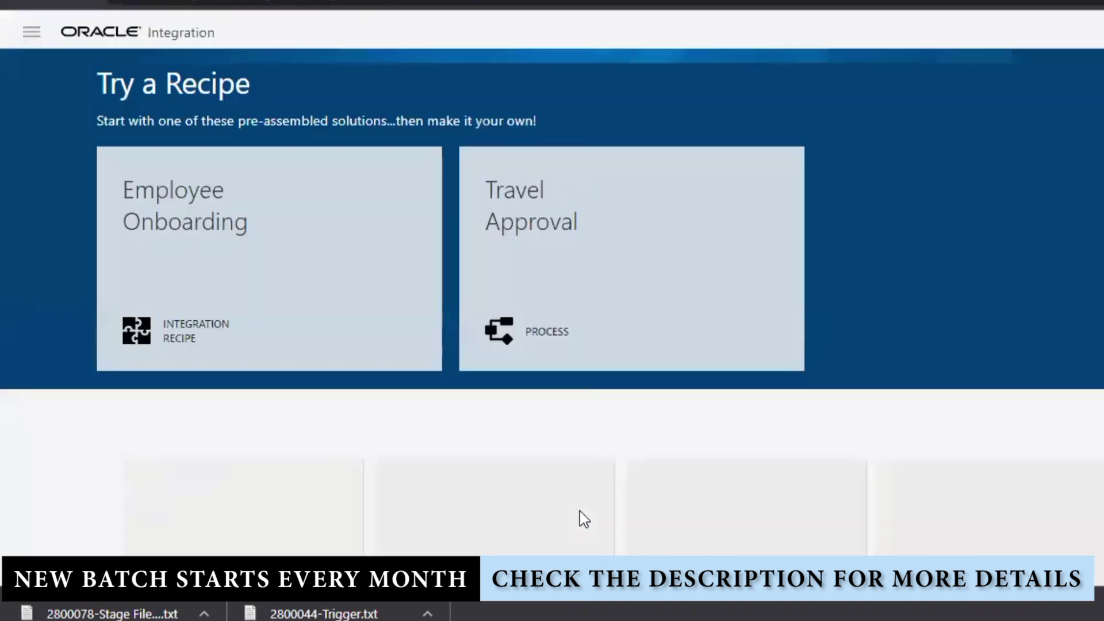
# - Go to Integrations > Integrations from the navigation menu
pyautogui.click(32, 32)
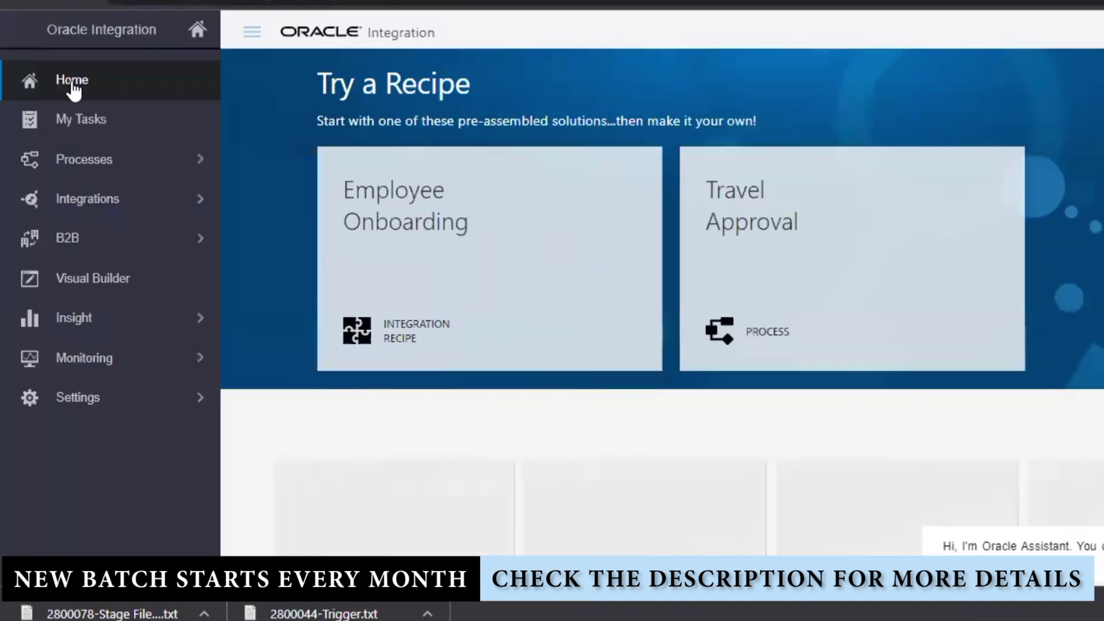
pyautogui.click(129, 212)
pyautogui.click(92, 86)
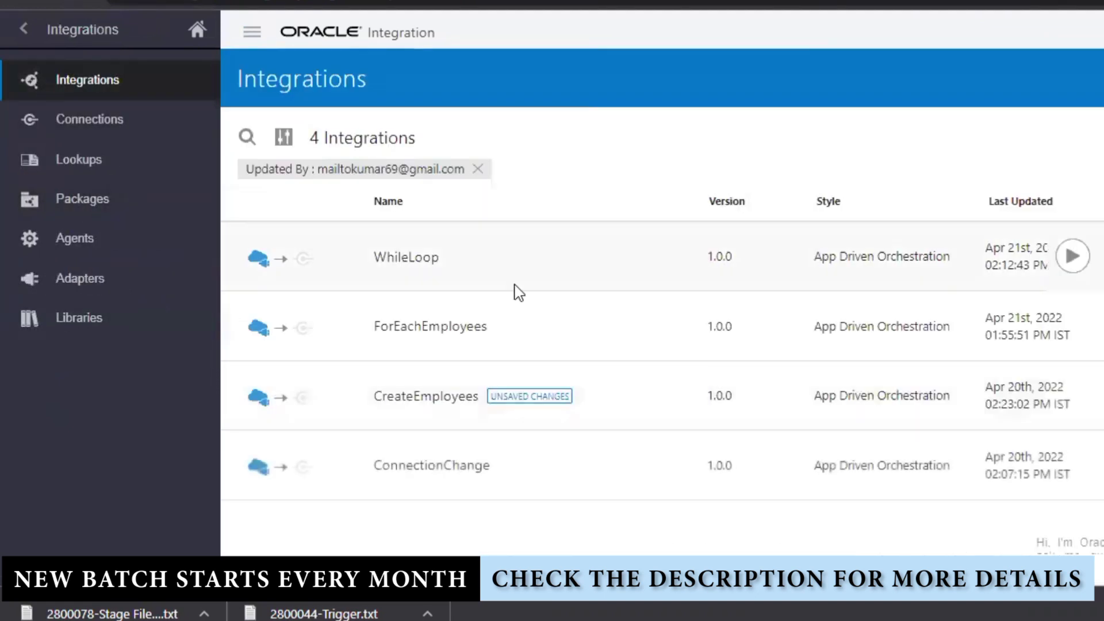
# - Clear the Updated By filter and start a new Scheduled Orchestration integration
pyautogui.click(478, 169)
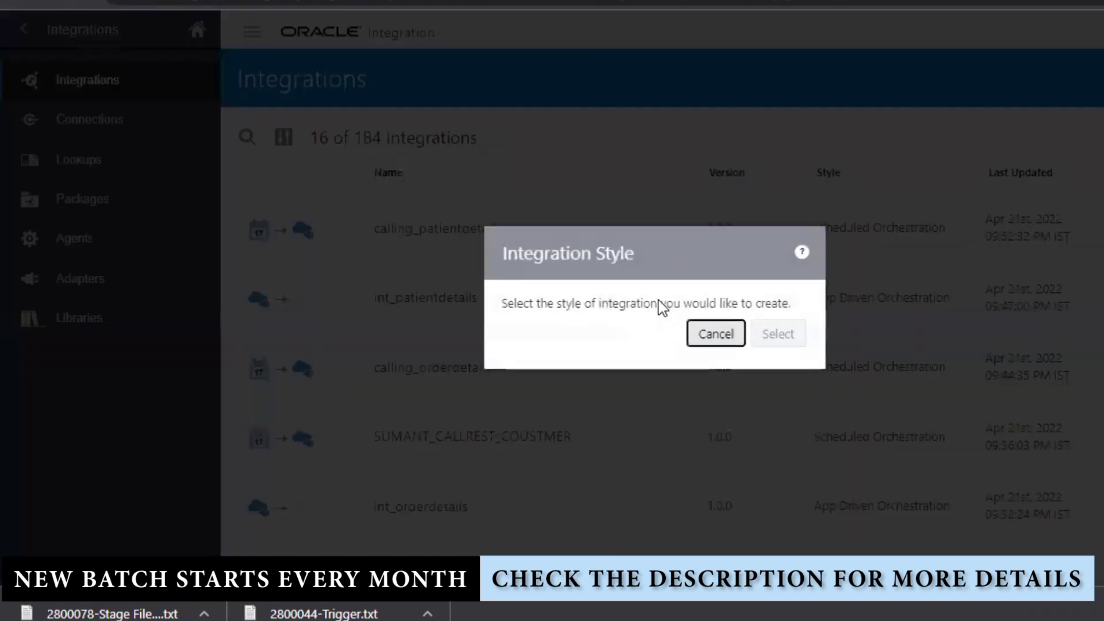
pyautogui.click(414, 248)
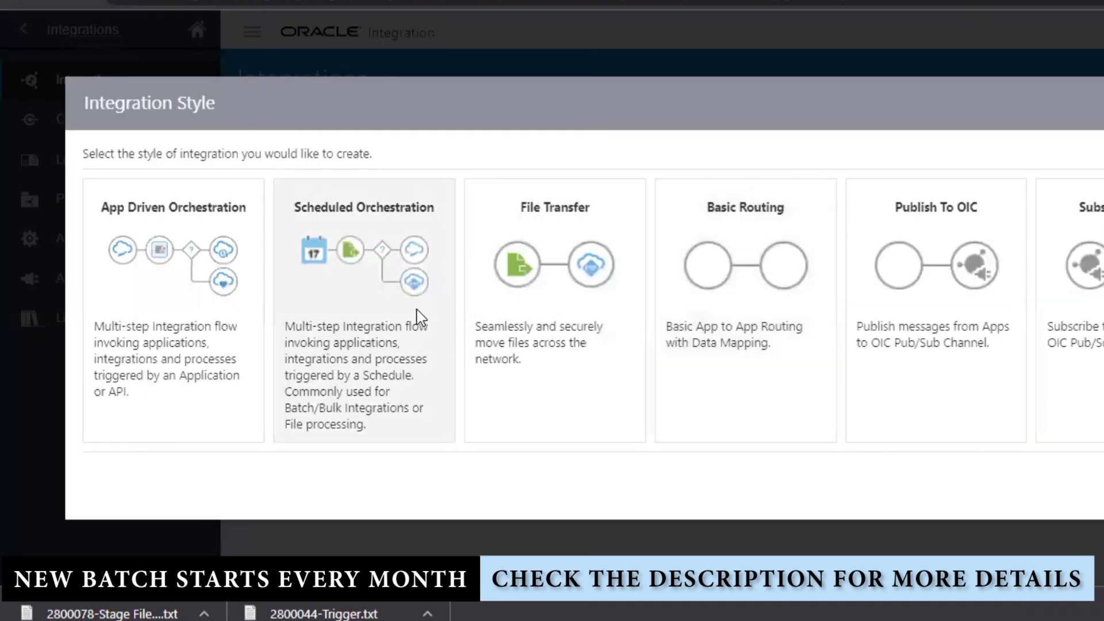
pyautogui.click(619, 399)
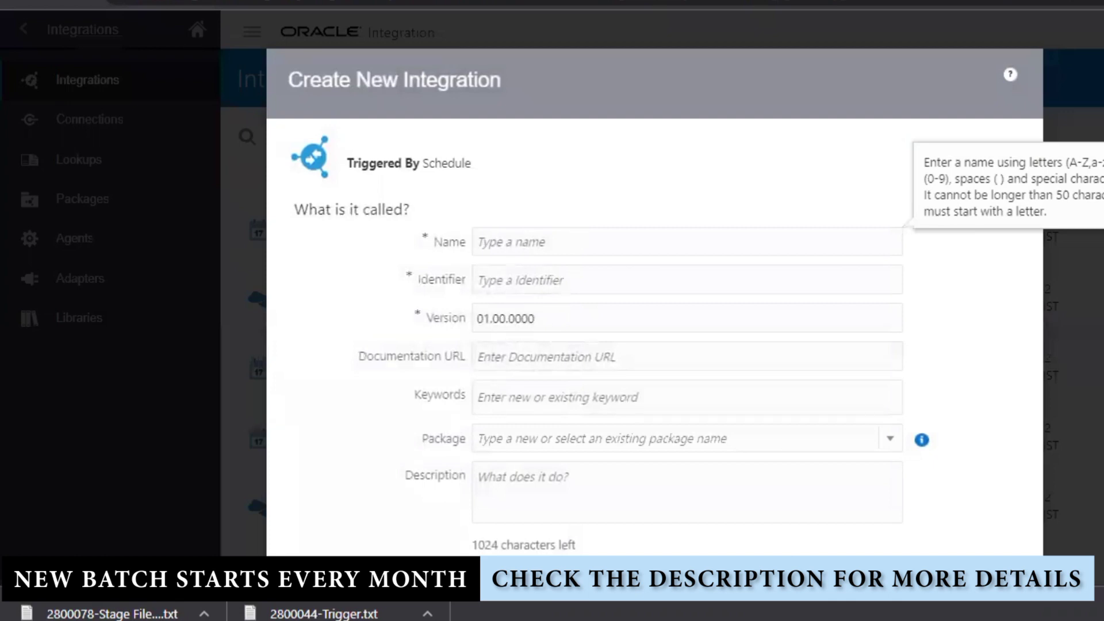
pyautogui.hotkey('alt', 'Tab')
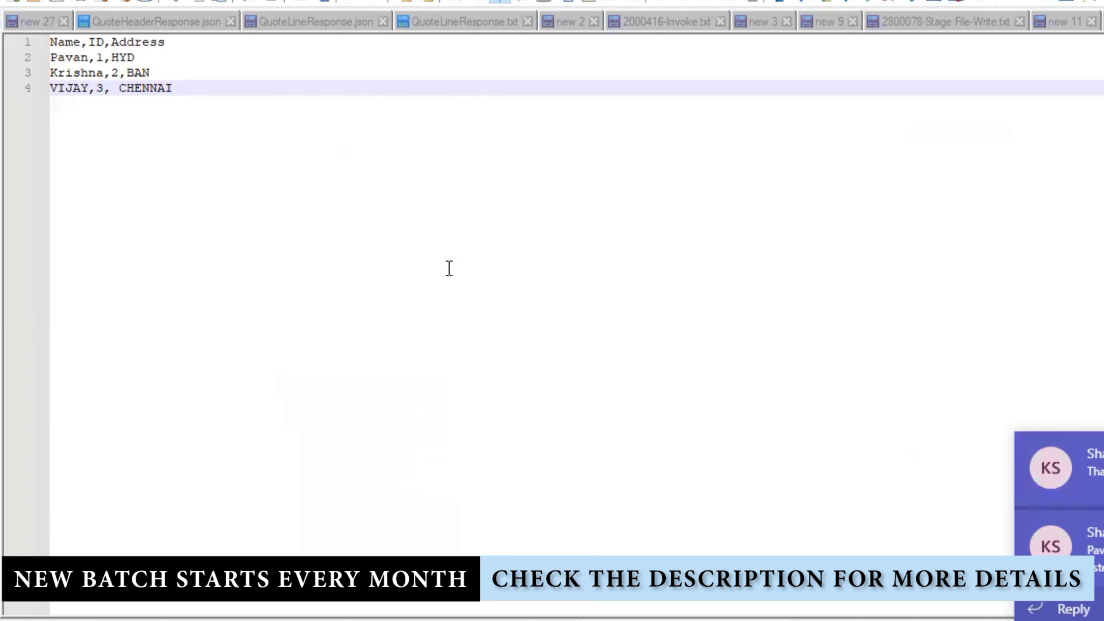
# - Thumbs-up two Daily Standup messages, then send the 'sure' reply in the direct chat
pyautogui.click(1059, 469)
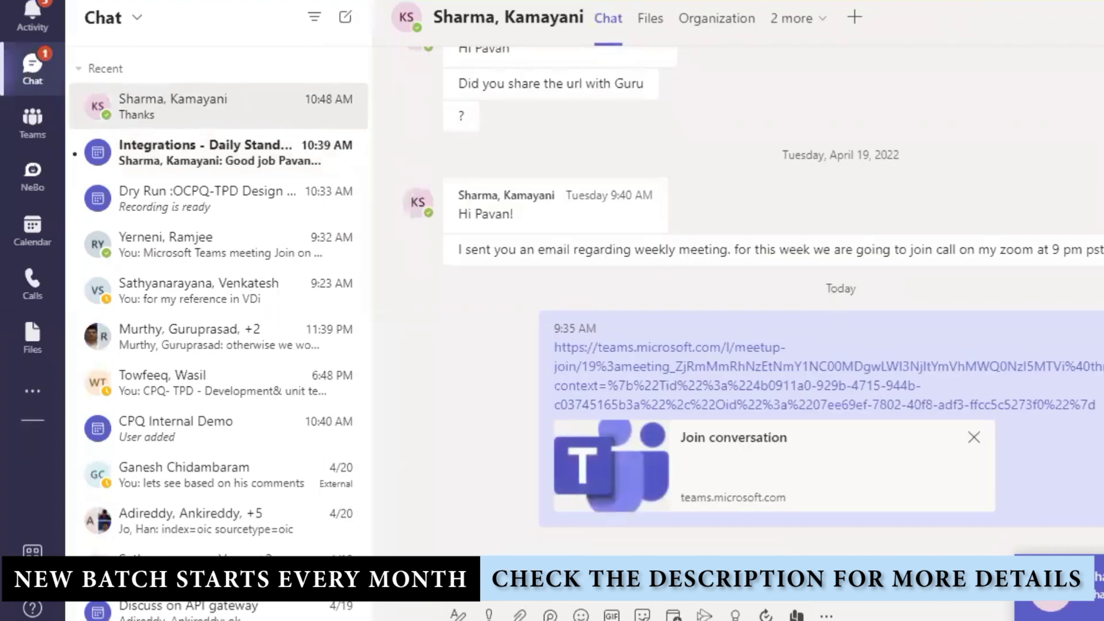
pyautogui.scroll(-2, 458, 512)
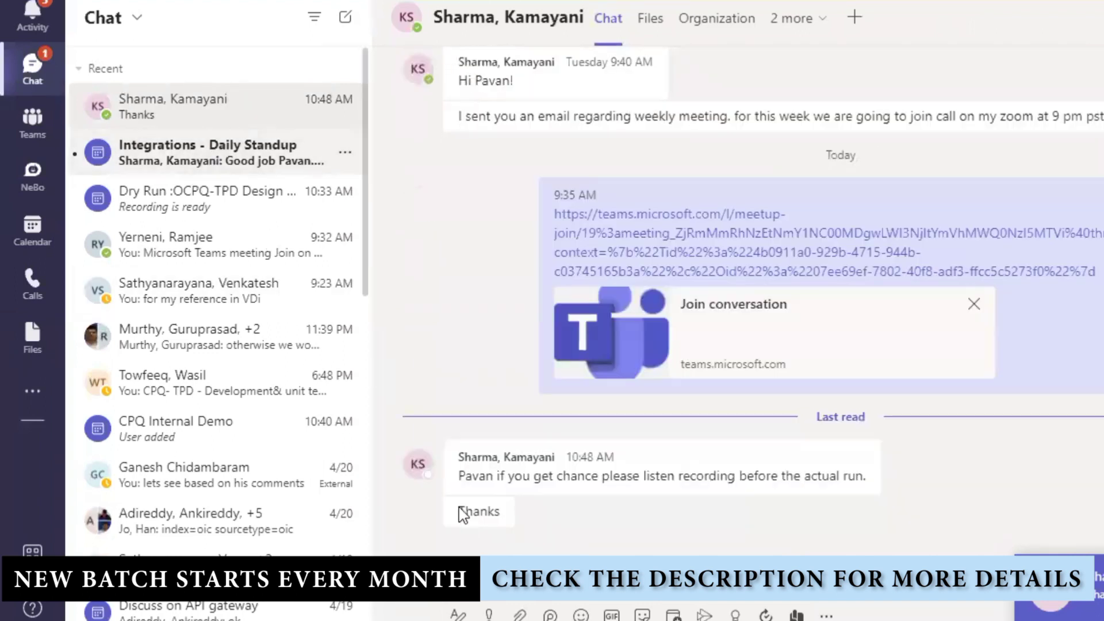
pyautogui.click(219, 152)
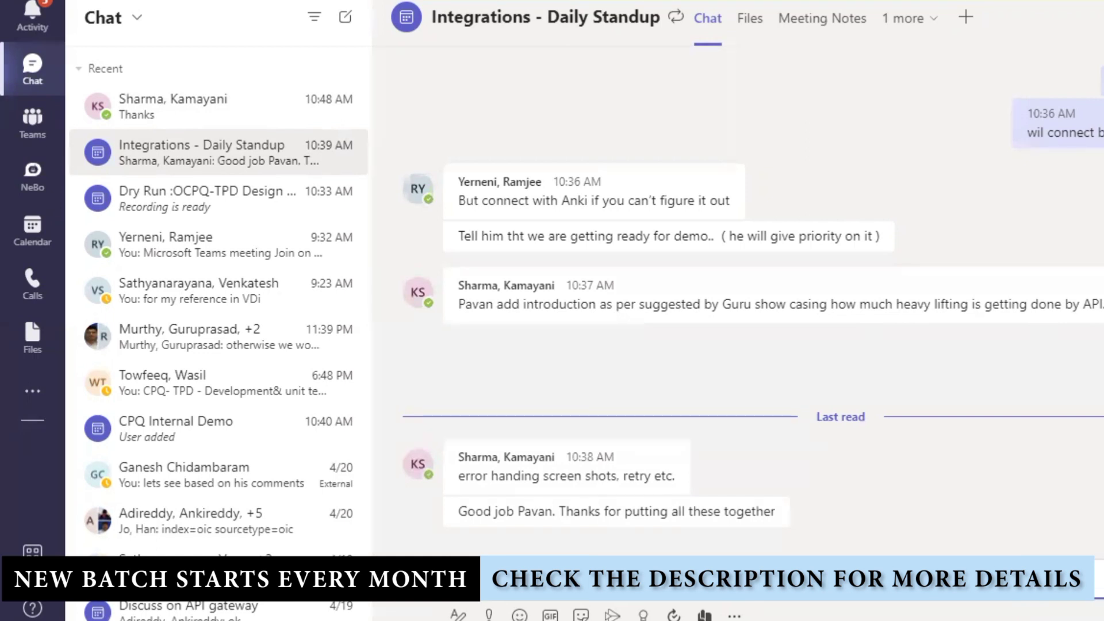
pyautogui.moveTo(636, 454)
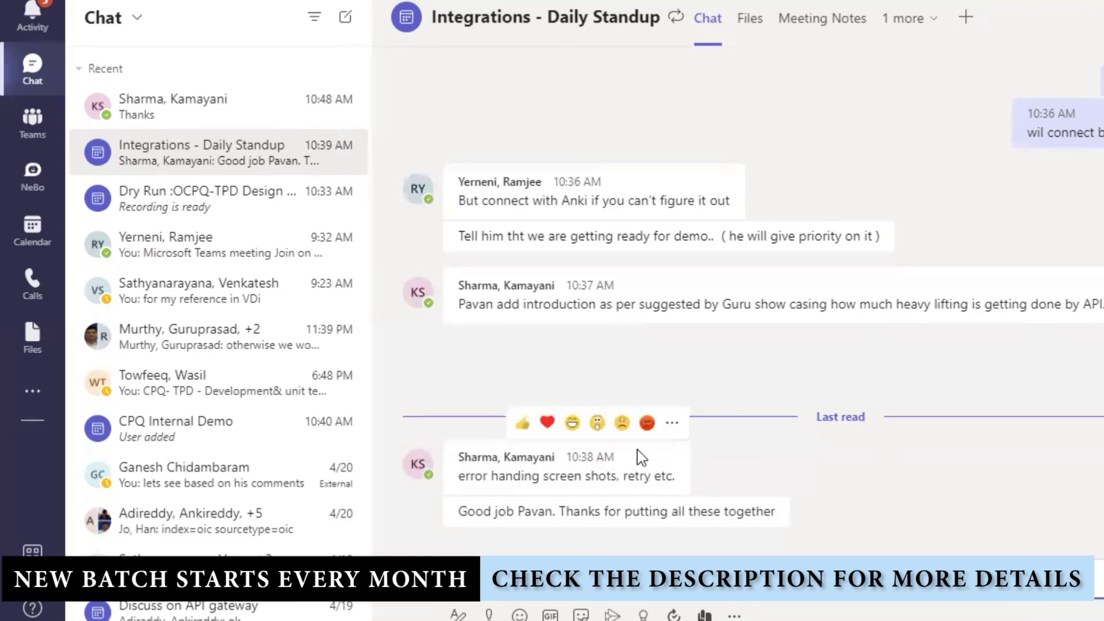
pyautogui.click(523, 424)
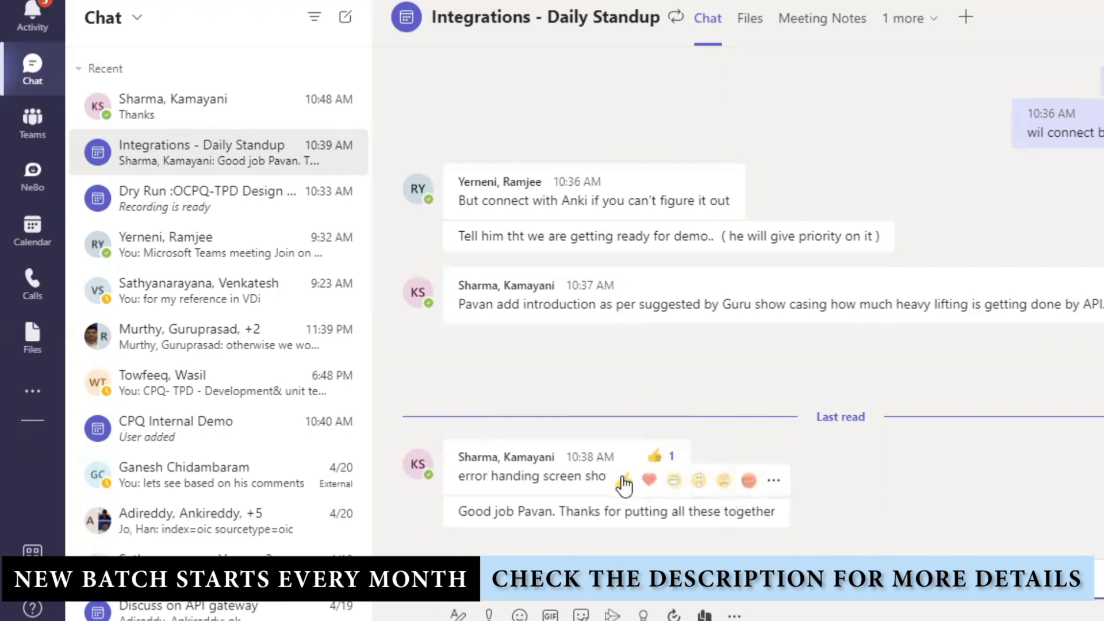
pyautogui.click(626, 483)
pyautogui.click(216, 118)
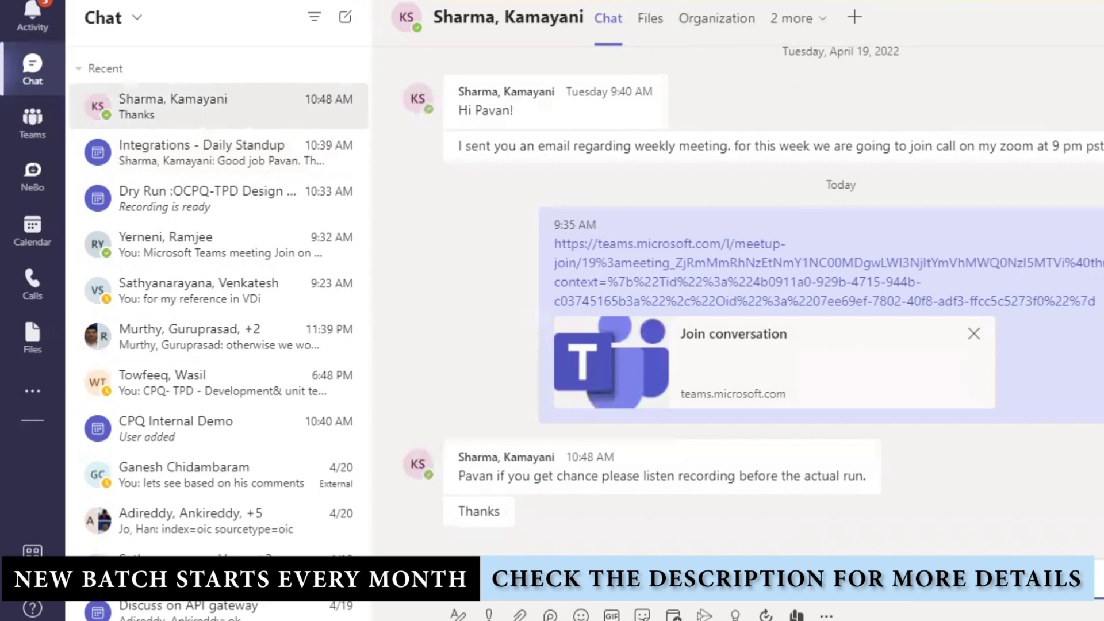
pyautogui.press('Return')
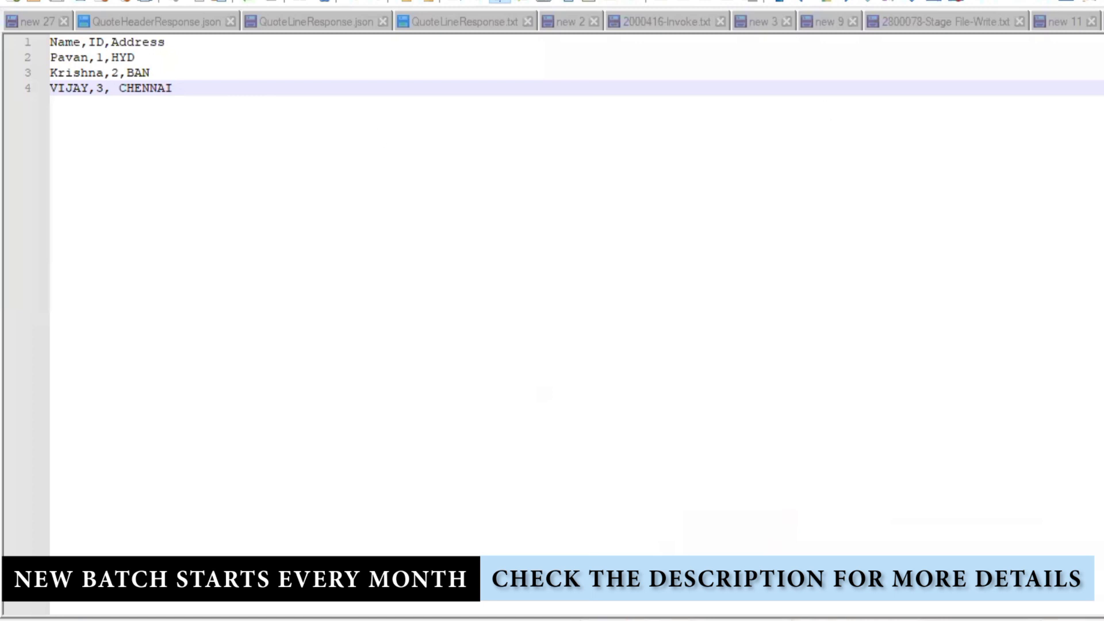
# - Start a new document with 'Source --' on the first line and 'Place' below
pyautogui.hotkey('ctrl', 'n')
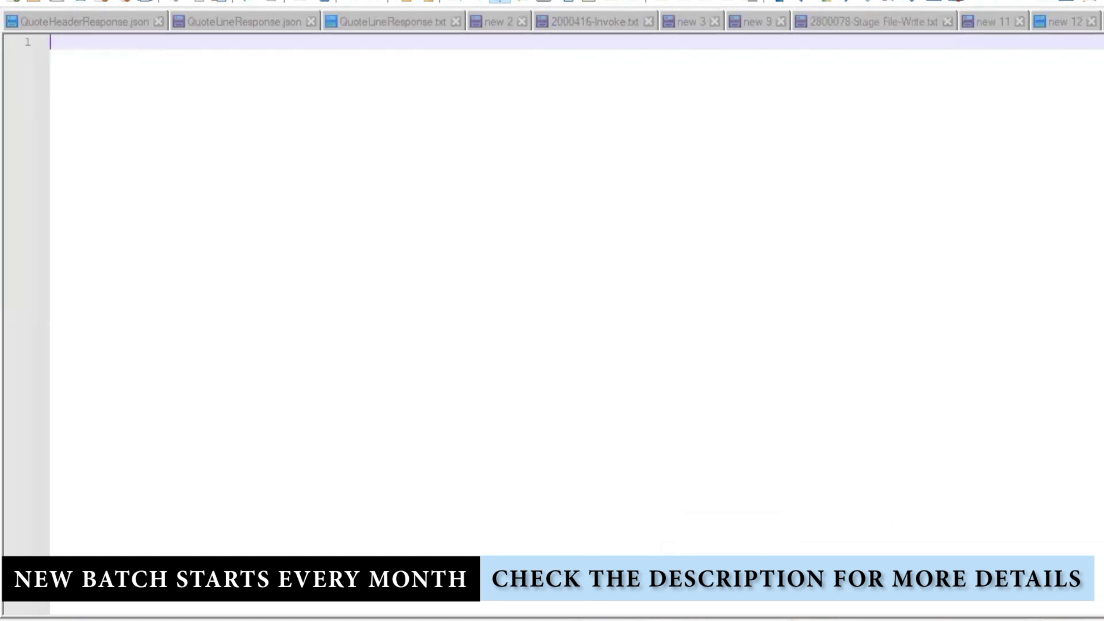
pyautogui.write('Source --')
pyautogui.press('Return')
pyautogui.press('Return')
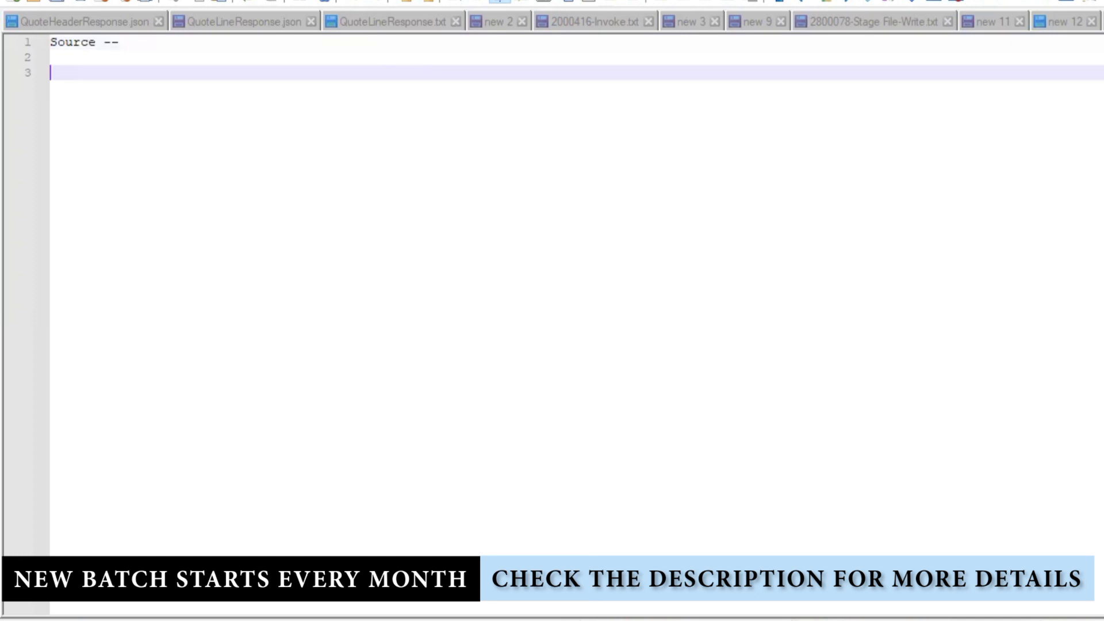
pyautogui.write('Place')
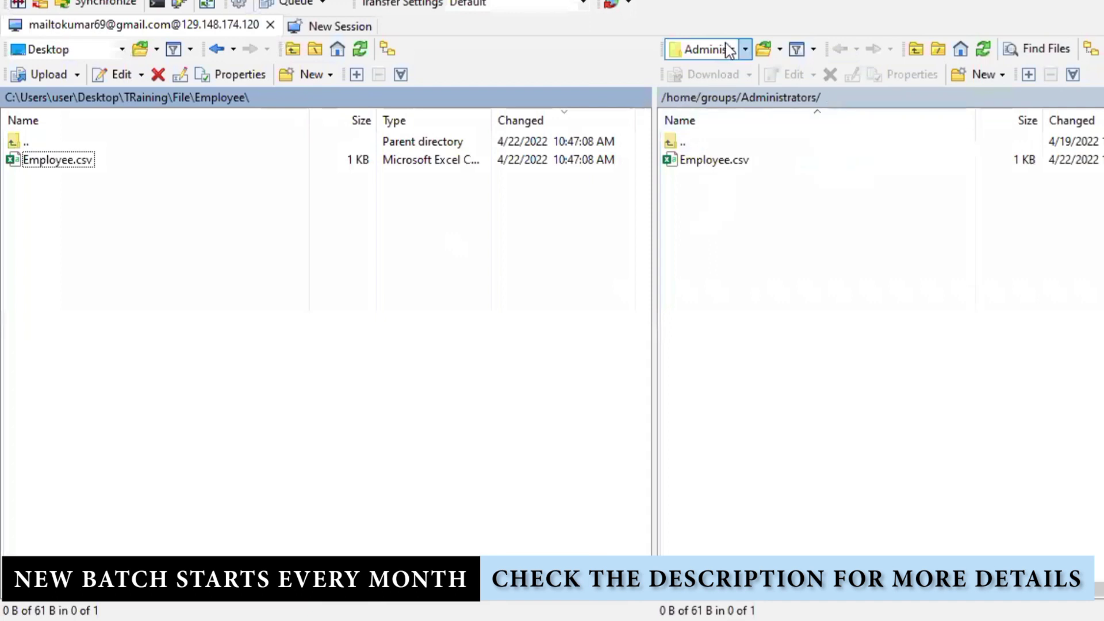
# - Create SOURCE and TARGET directories in the remote /home/groups/Administrators/ folder
pyautogui.click(984, 74)
pyautogui.click(1005, 118)
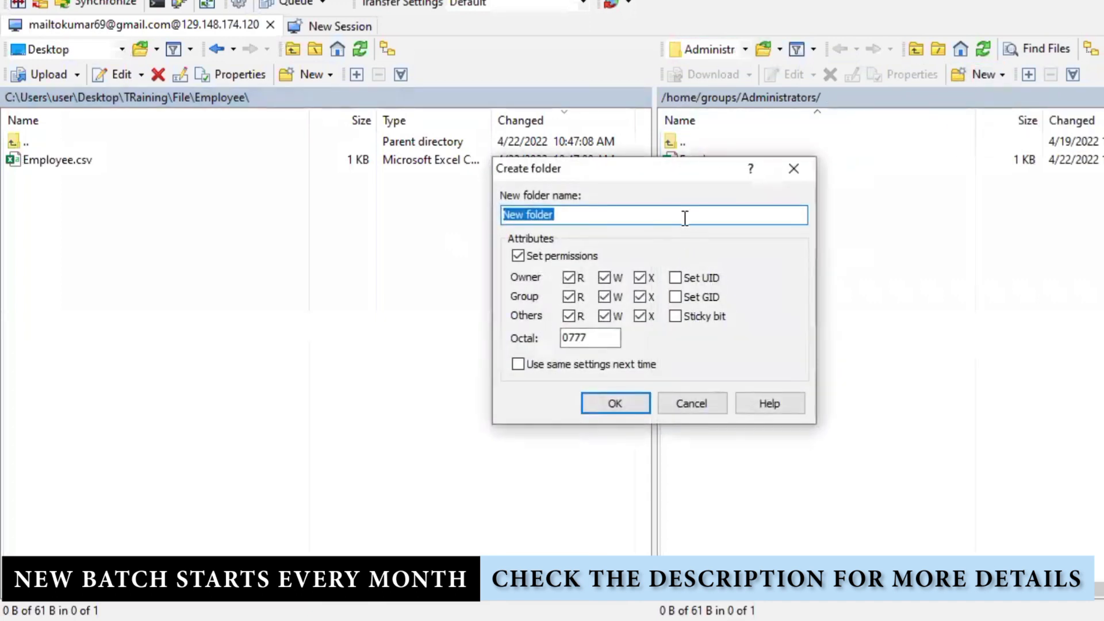
pyautogui.write('SOU')
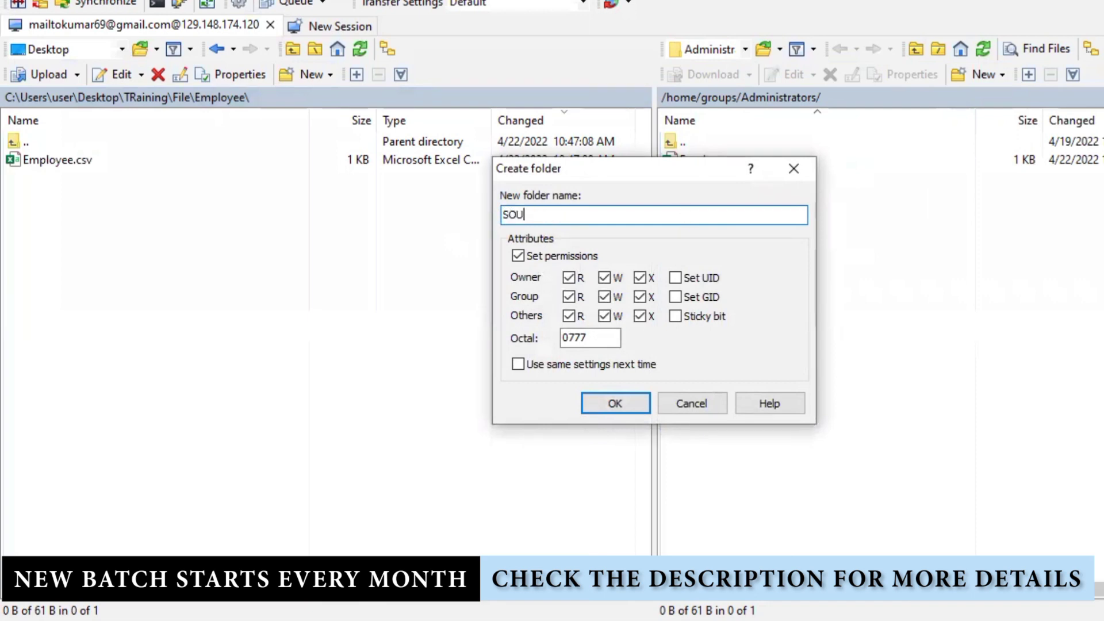
pyautogui.write('RCE')
pyautogui.press('Return')
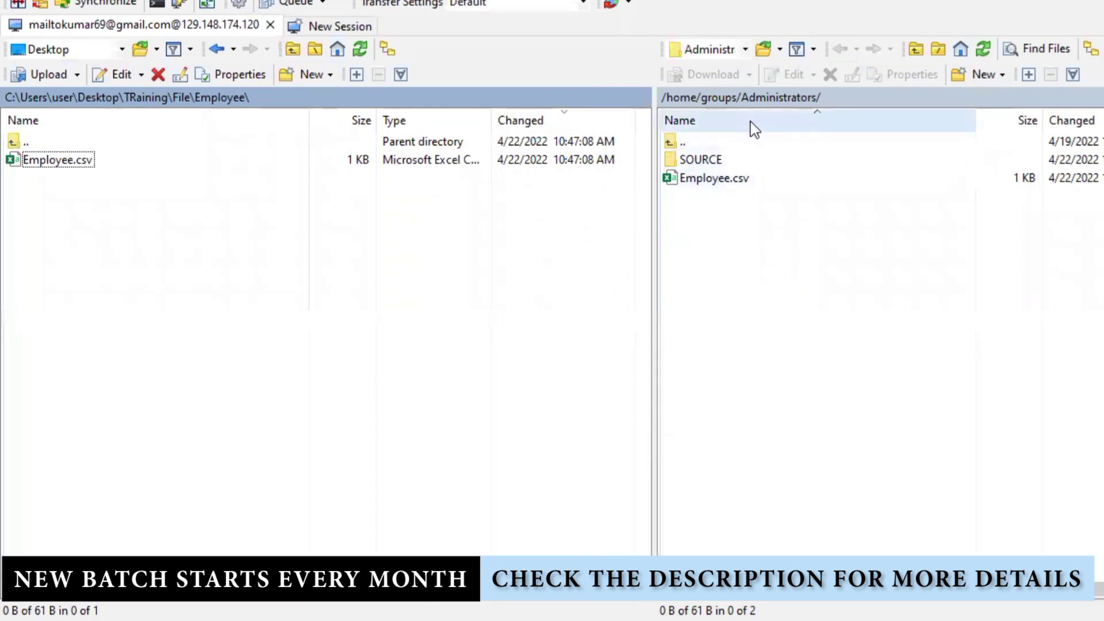
pyautogui.click(976, 86)
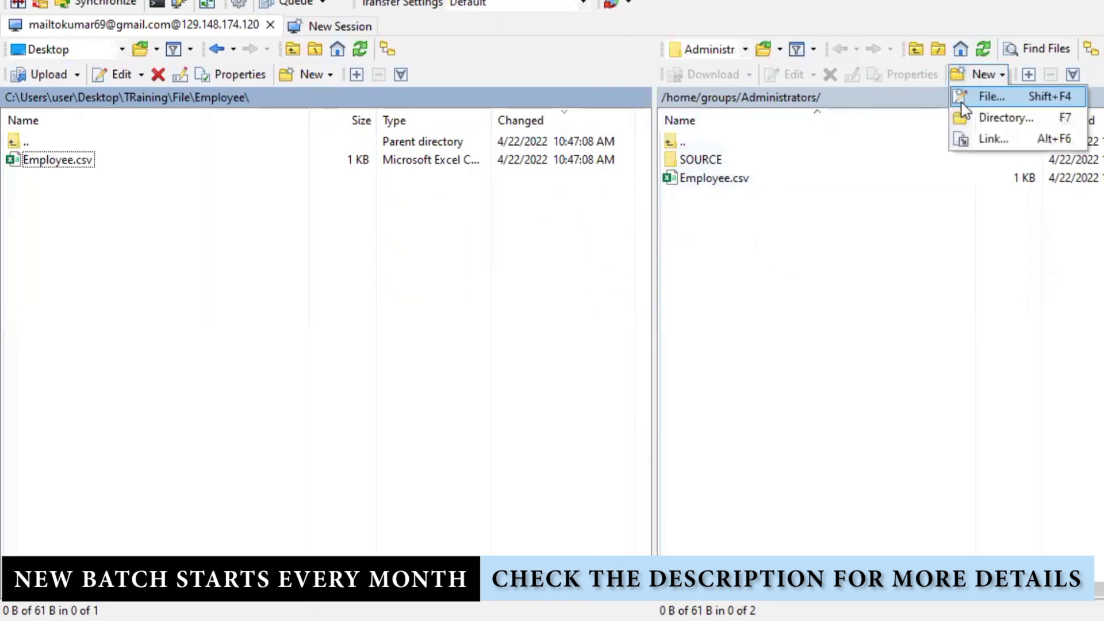
pyautogui.click(1005, 118)
pyautogui.write('T')
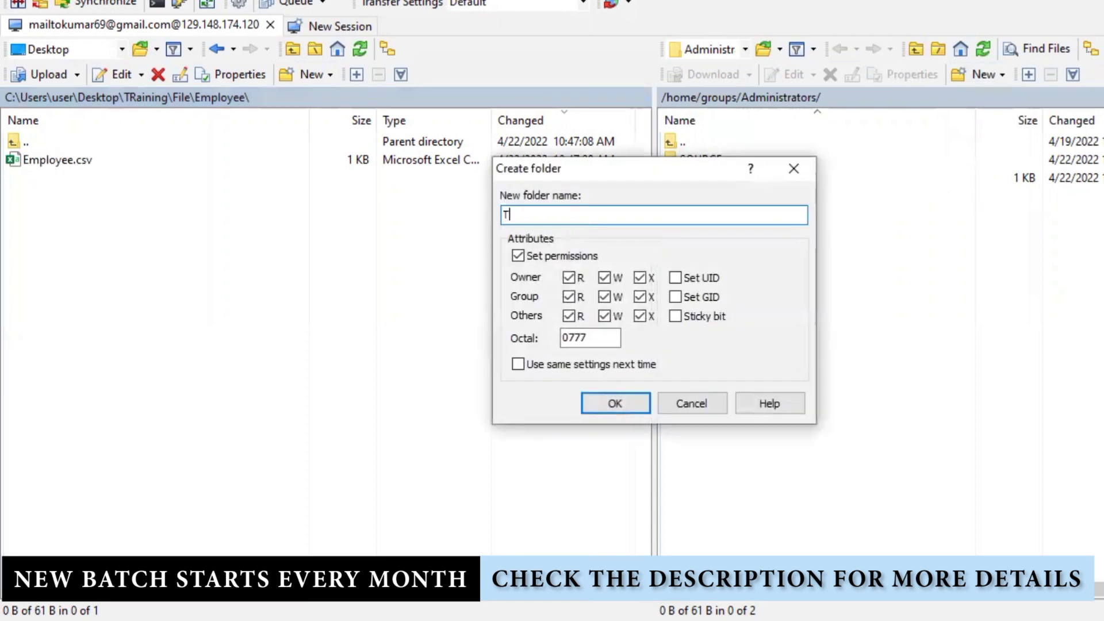
pyautogui.write('ARGET')
pyautogui.click(613, 403)
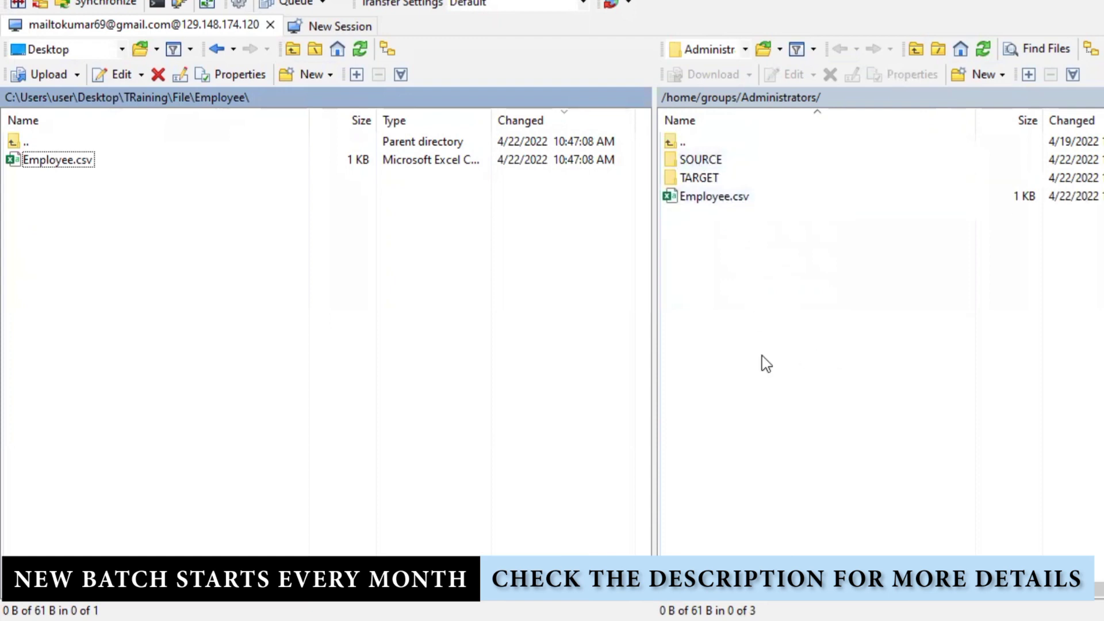
# - Point out the new SOURCE and TARGET folders, then return to the Oracle Integration browser window
pyautogui.click(708, 165)
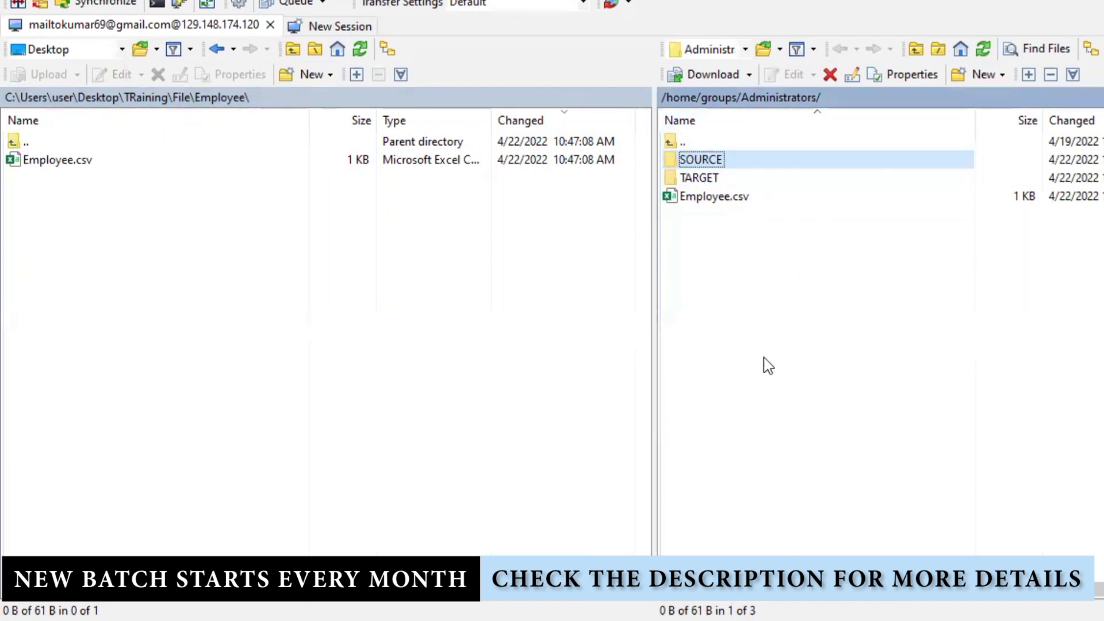
pyautogui.click(690, 177)
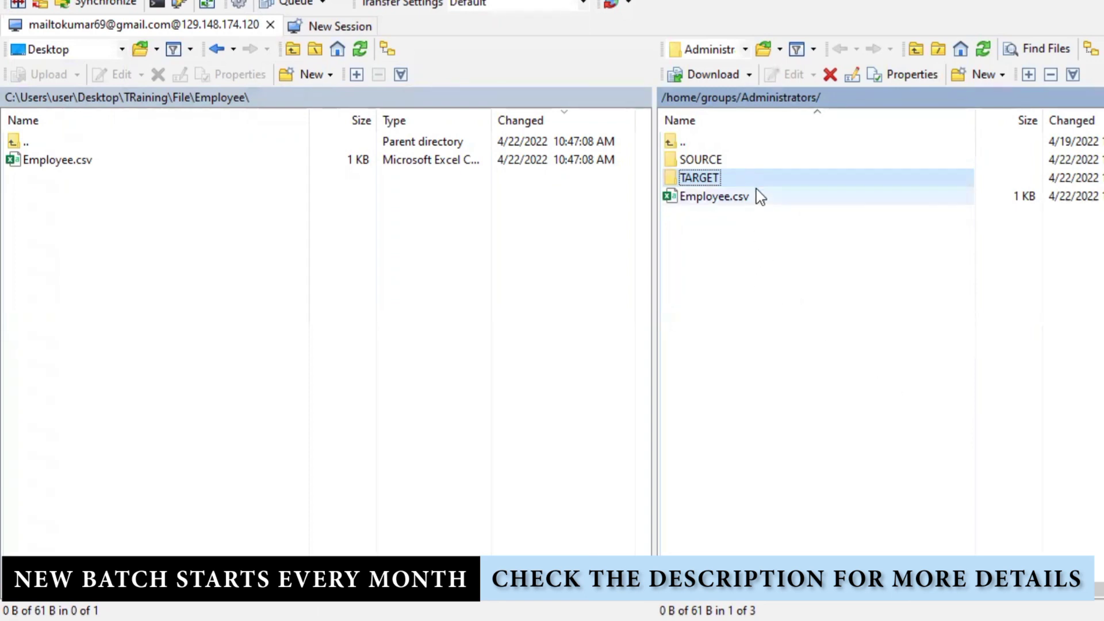
pyautogui.click(715, 163)
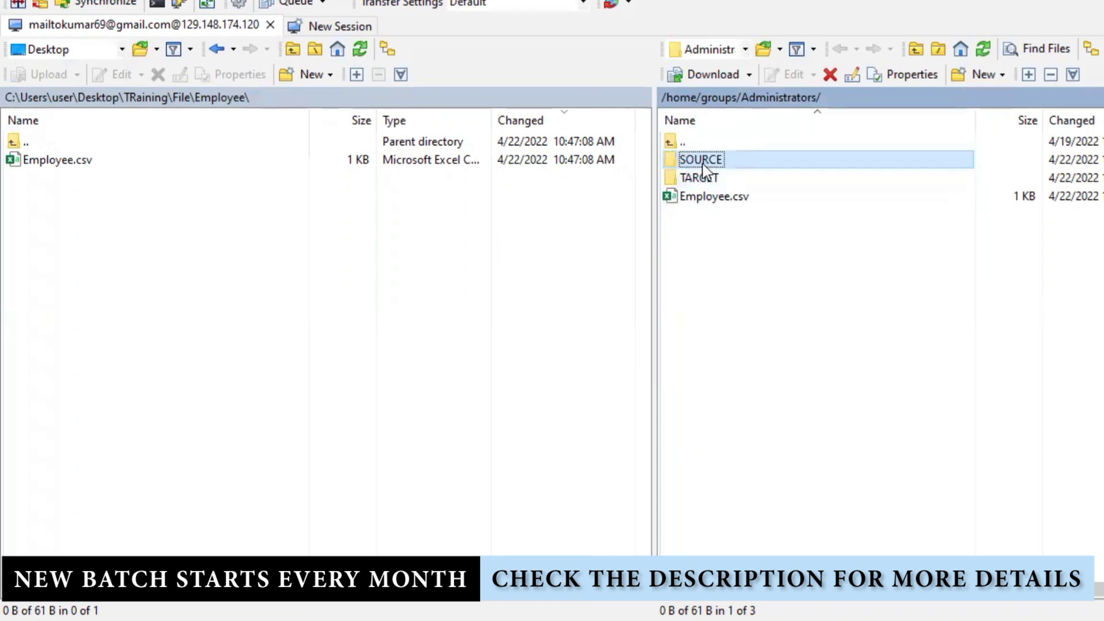
pyautogui.click(713, 178)
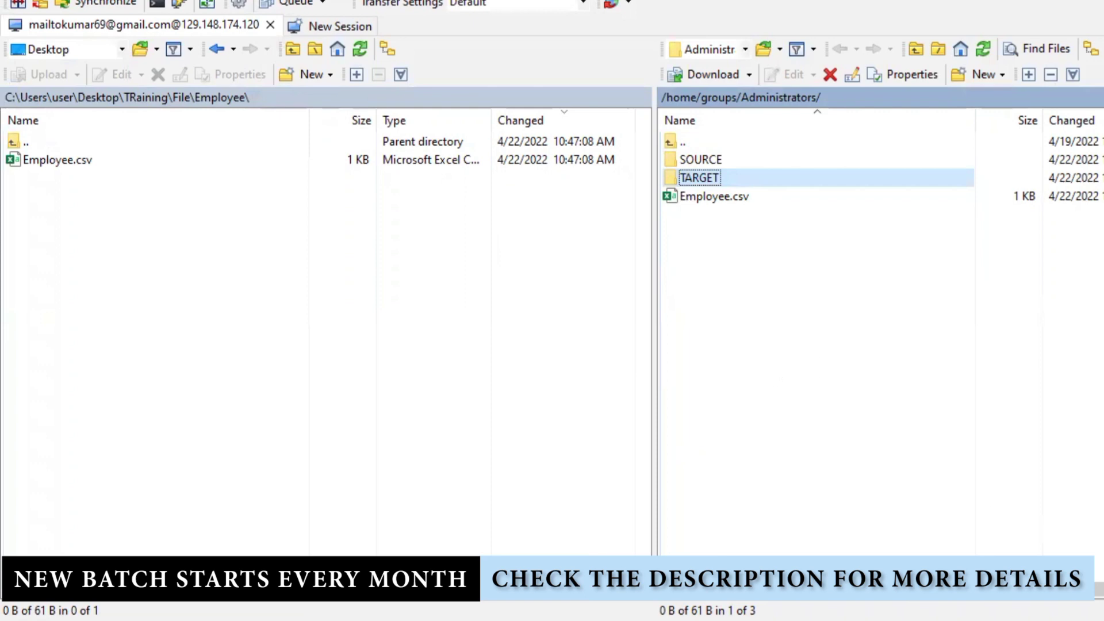
pyautogui.moveTo(530, 611)
pyautogui.click(840, 526)
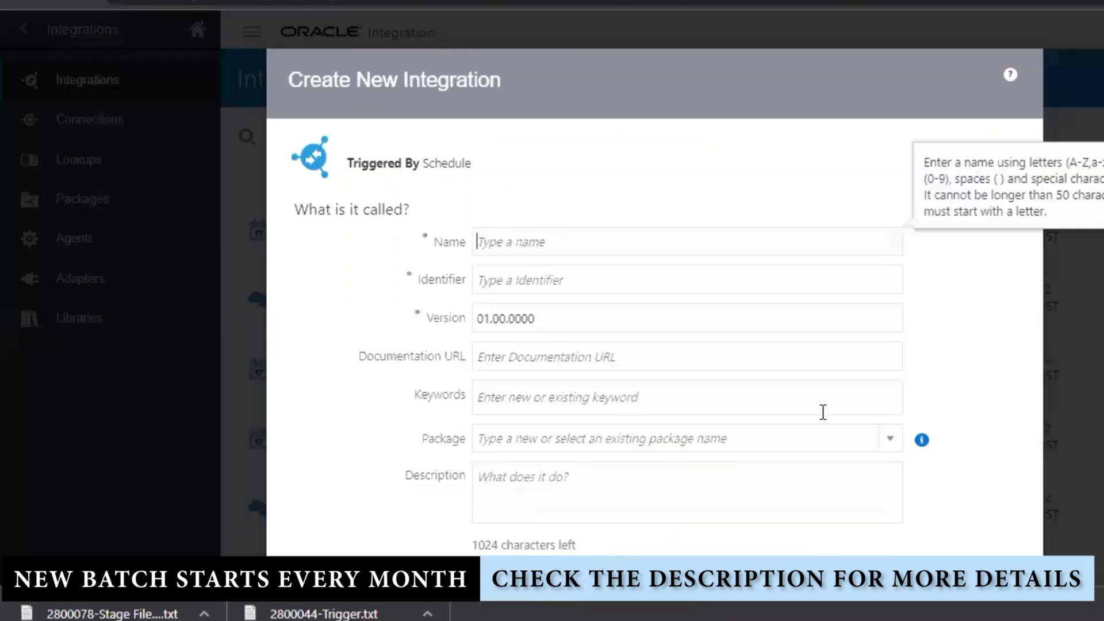
# - Name the scheduled integration WriteEmployeeDetails and create it
pyautogui.click(576, 239)
pyautogui.write('WriteE')
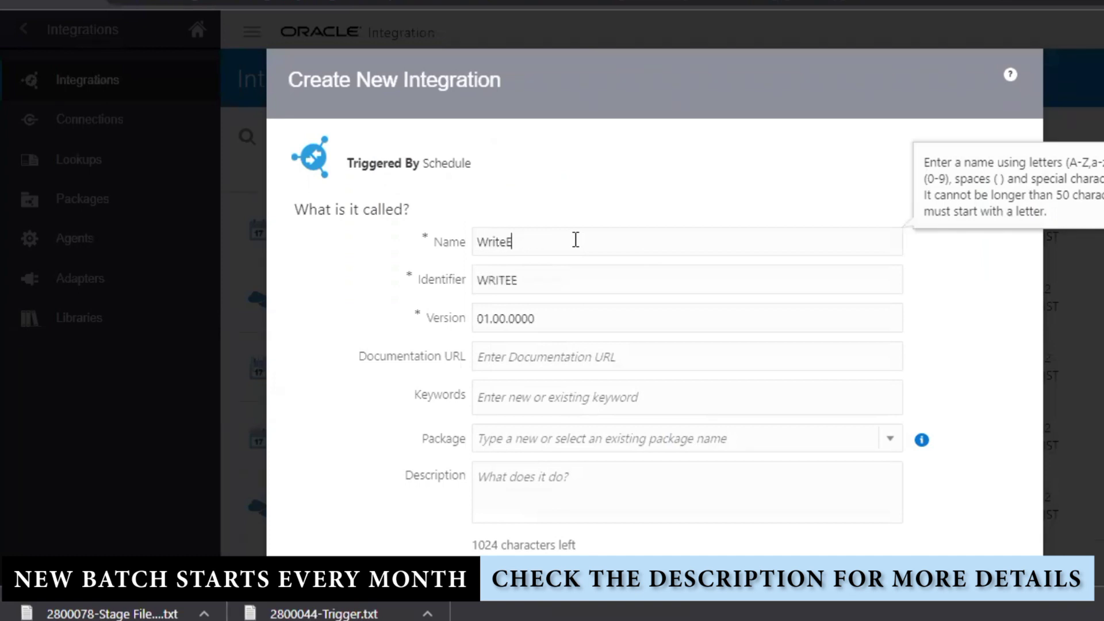
pyautogui.write('mployeeD')
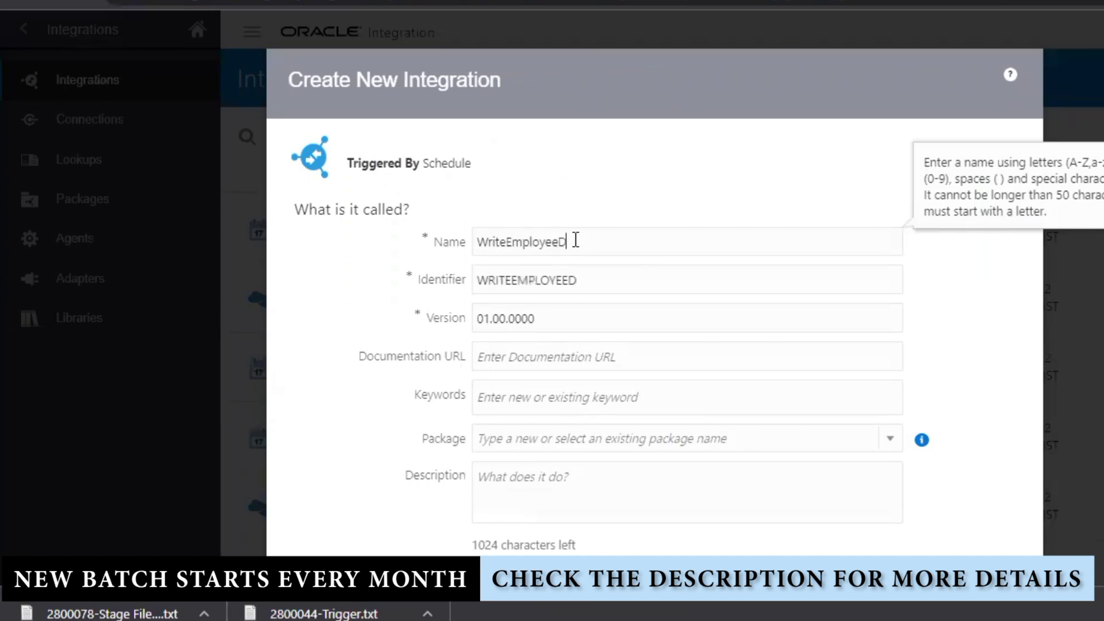
pyautogui.write('etails')
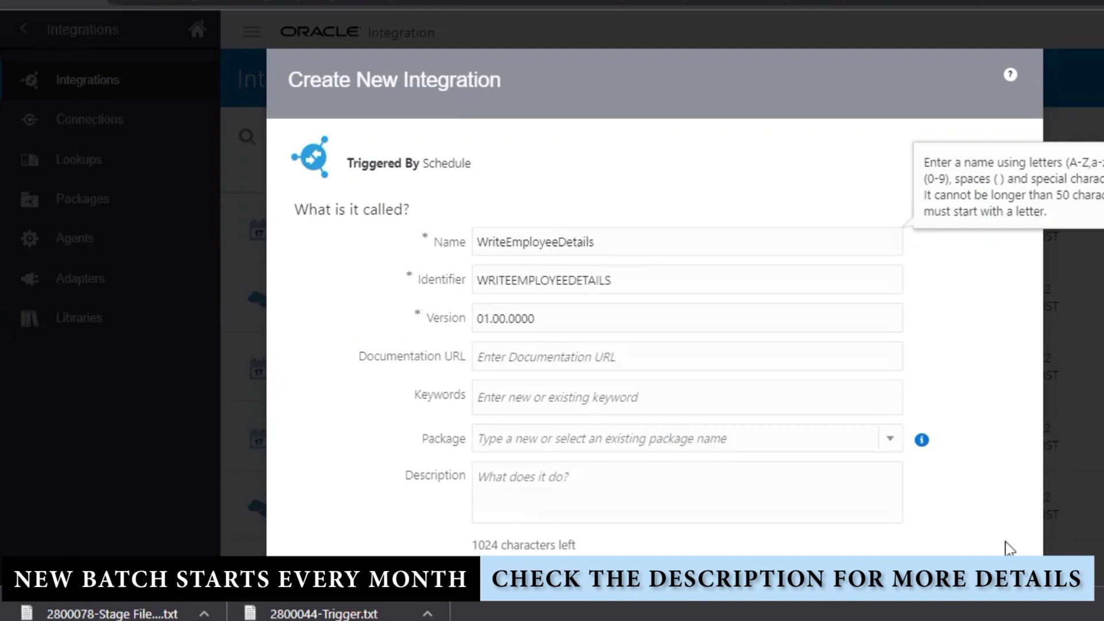
pyautogui.scroll(-1, 915, 426)
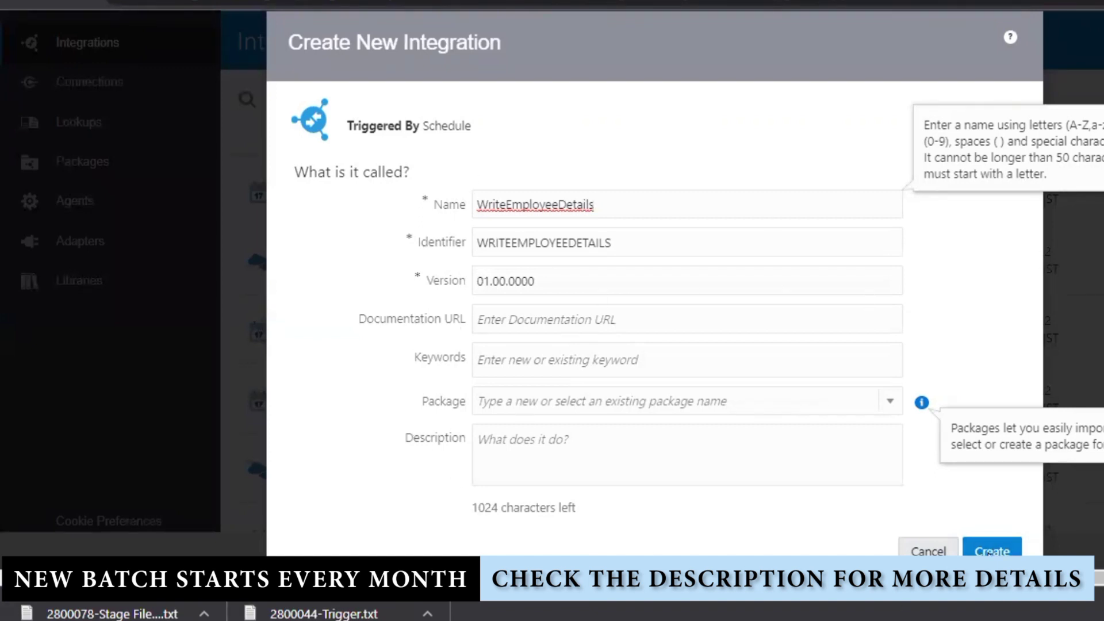
pyautogui.click(983, 551)
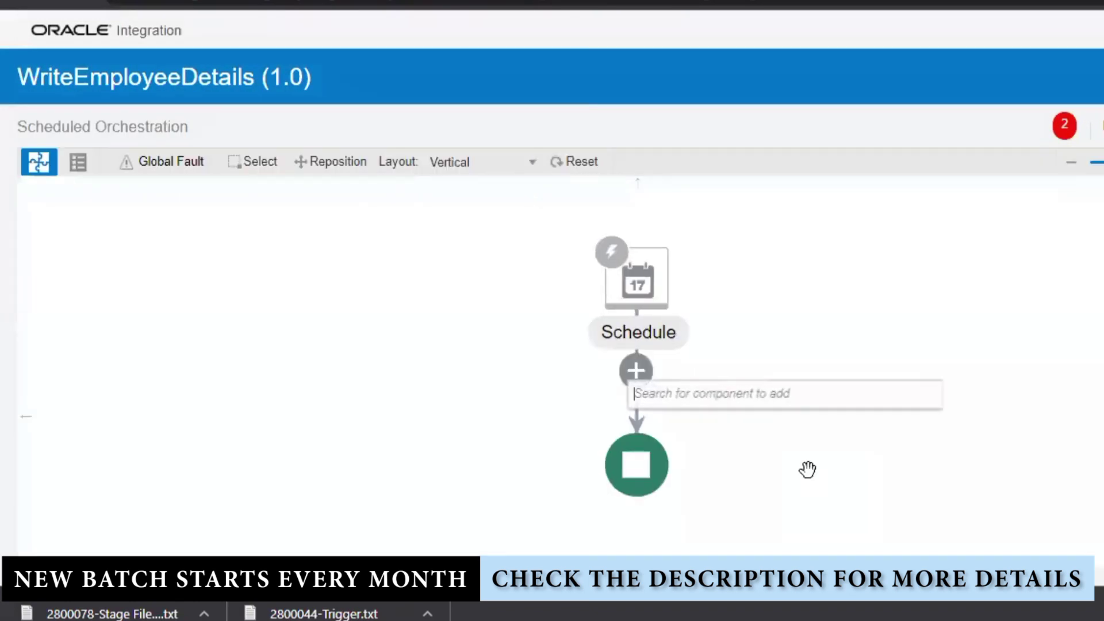
# - Insert the FTP_CONNECTION invoke between Schedule and End after cancelling a mistaken B2B action
pyautogui.moveTo(813, 479)
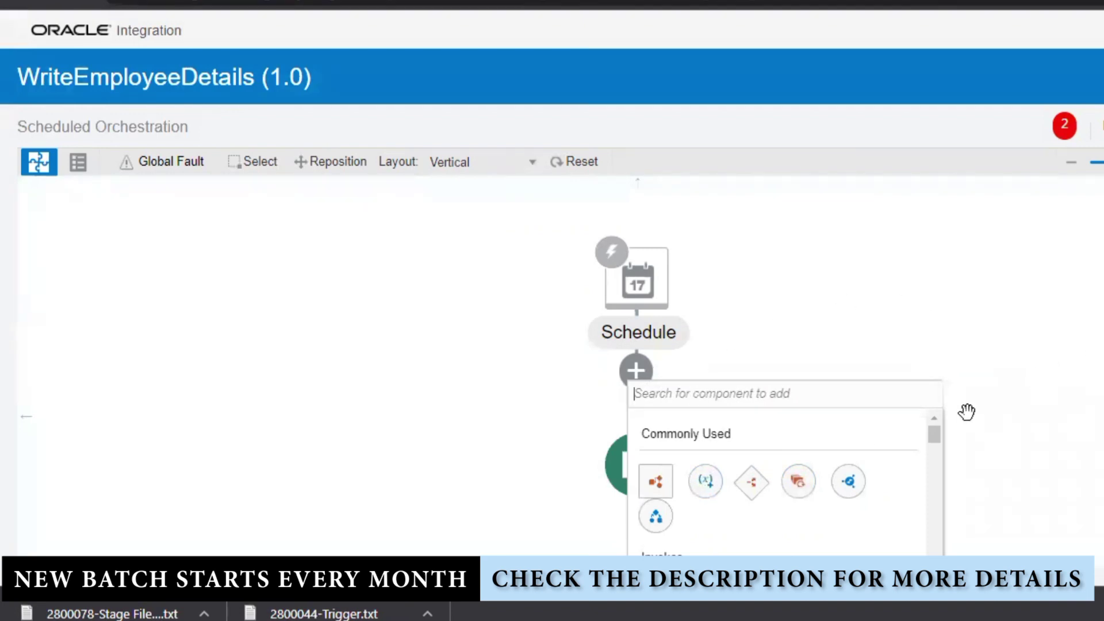
pyautogui.click(853, 298)
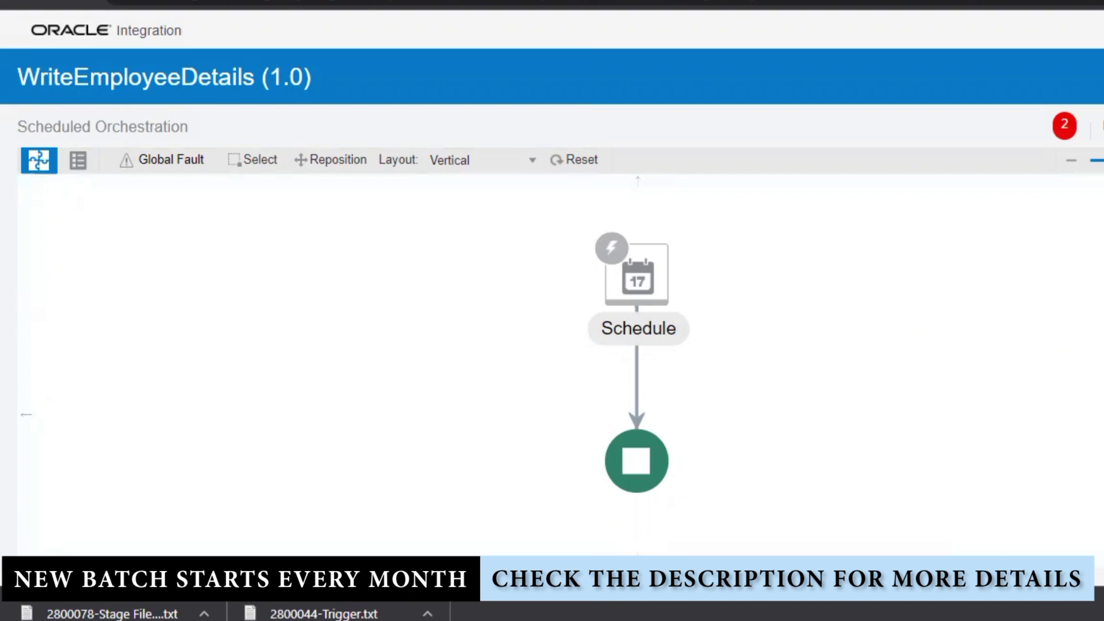
pyautogui.click(1099, 190)
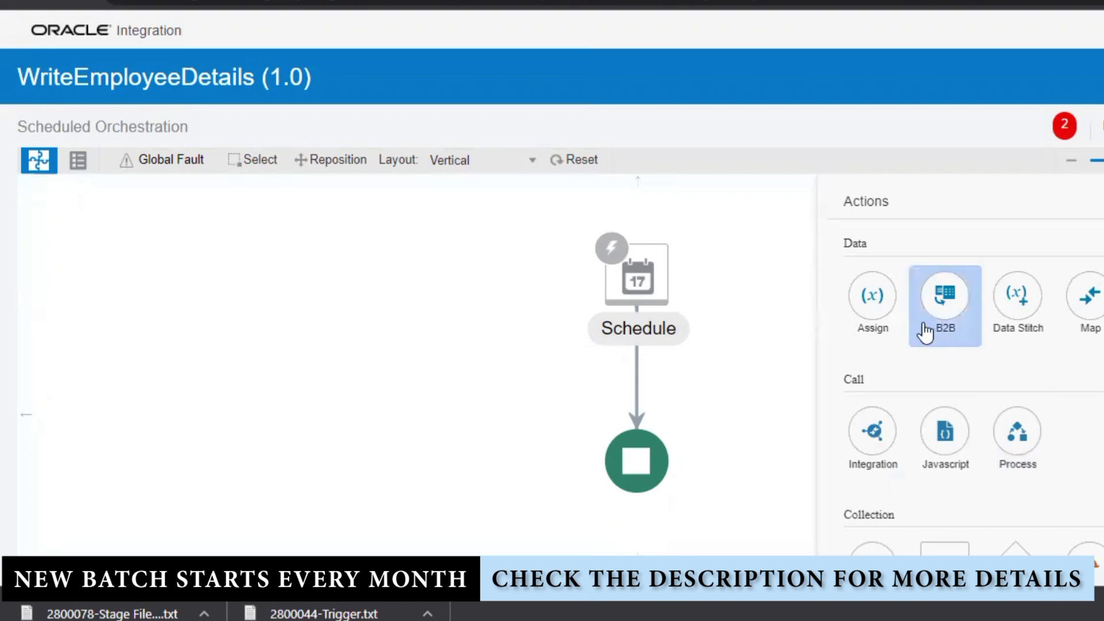
pyautogui.moveTo(945, 295); pyautogui.dragTo(637, 366)
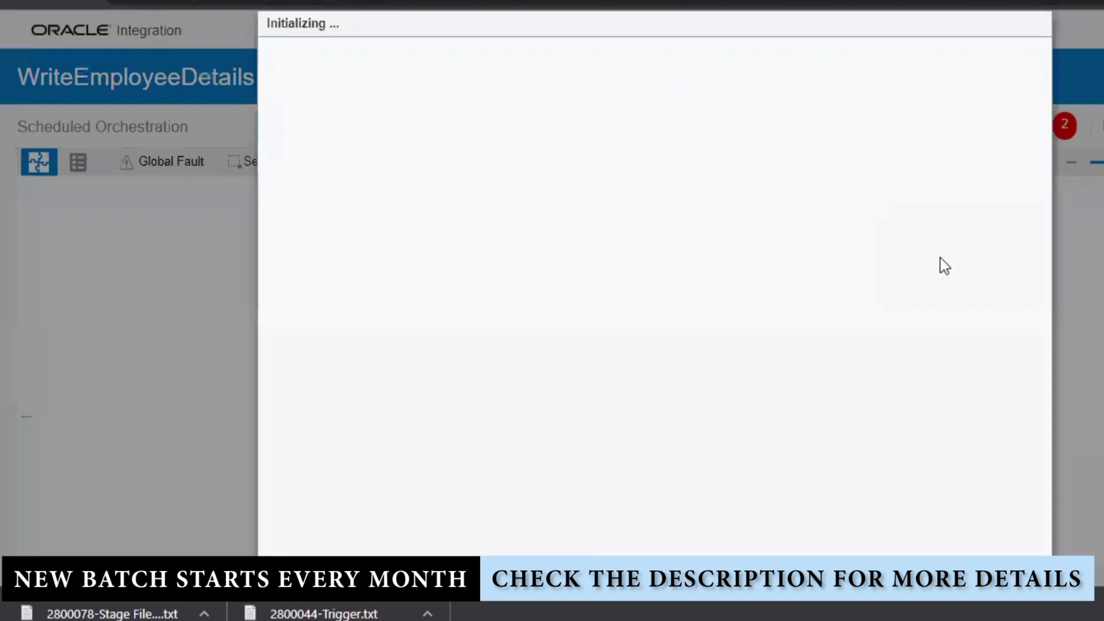
pyautogui.click(970, 55)
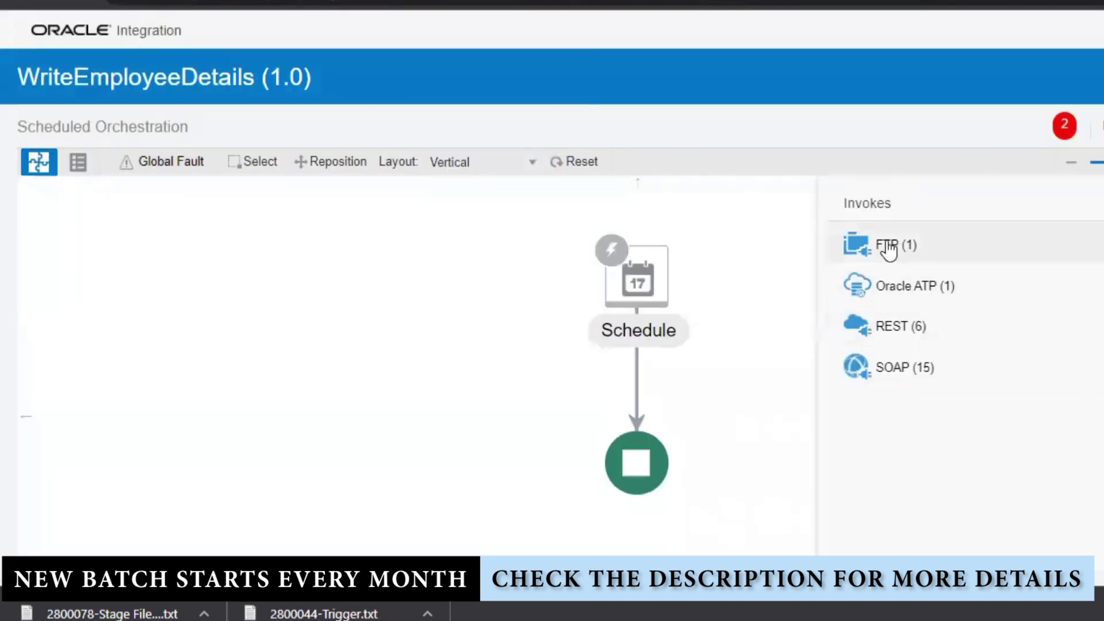
pyautogui.click(887, 251)
pyautogui.moveTo(932, 296); pyautogui.dragTo(636, 368)
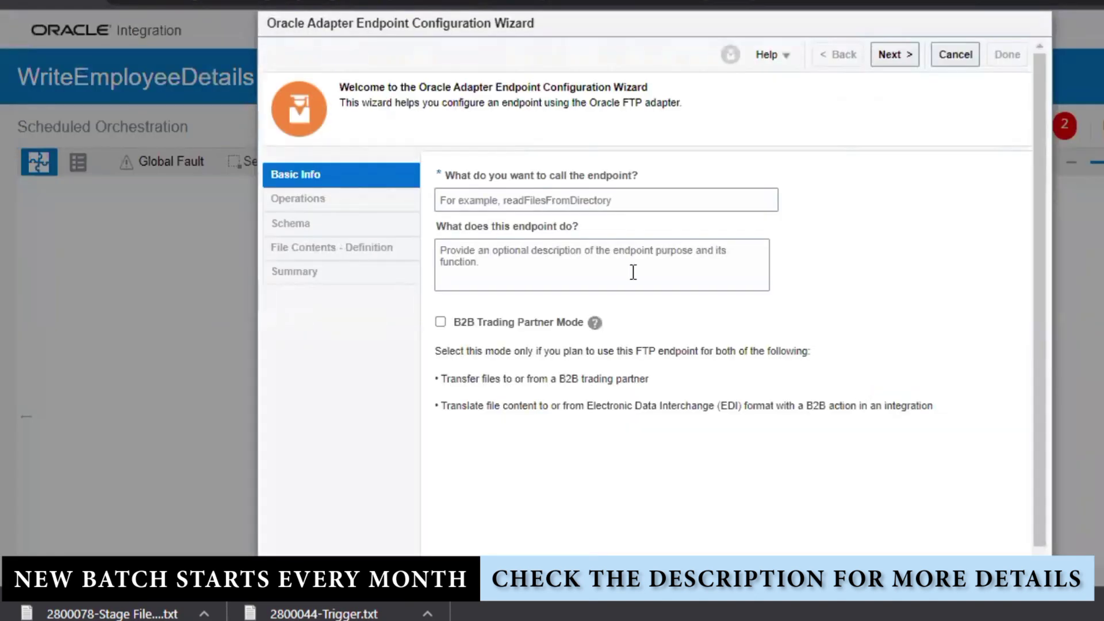
# - Name the FTP endpoint WriteEmployeeDetails and bring up the operation list to choose Write File
pyautogui.click(555, 201)
pyautogui.write('Wri')
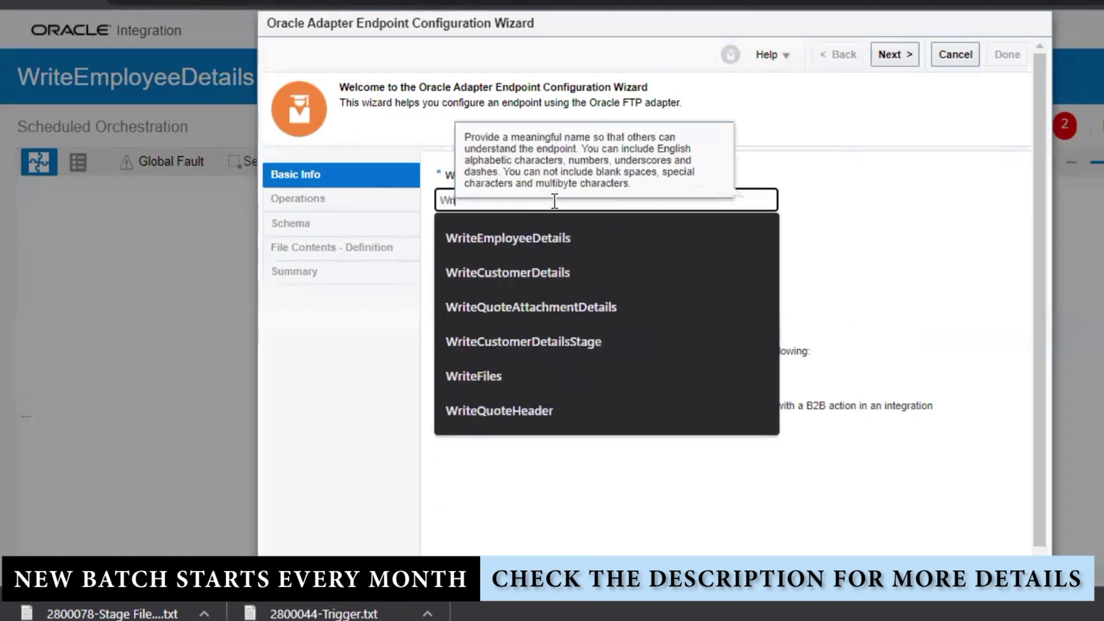
pyautogui.write('teEmpl')
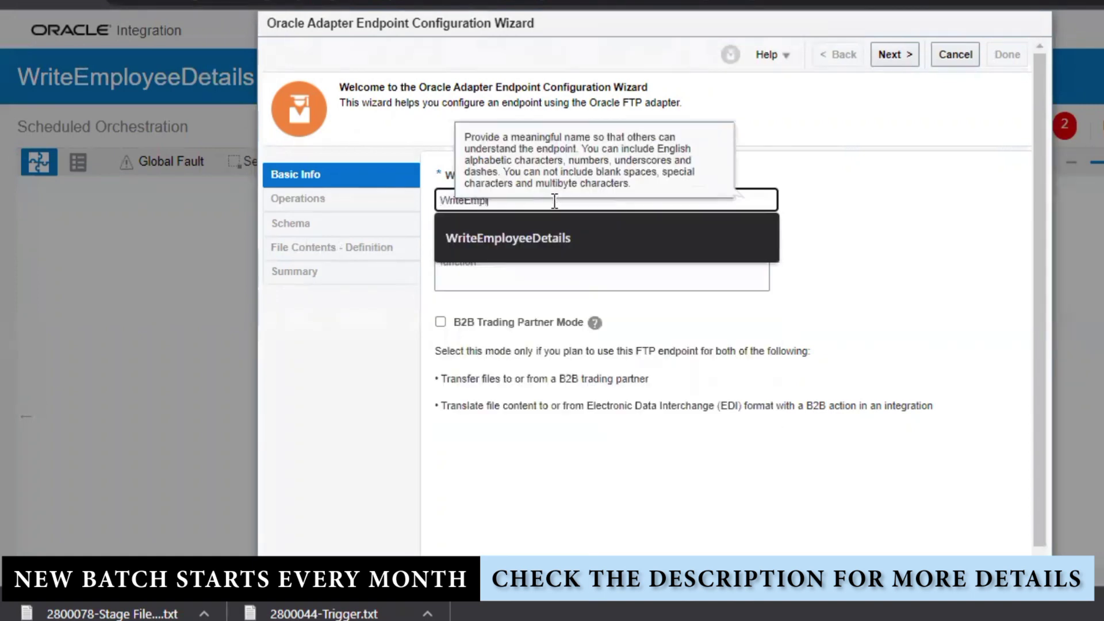
pyautogui.write('oyeeDetails')
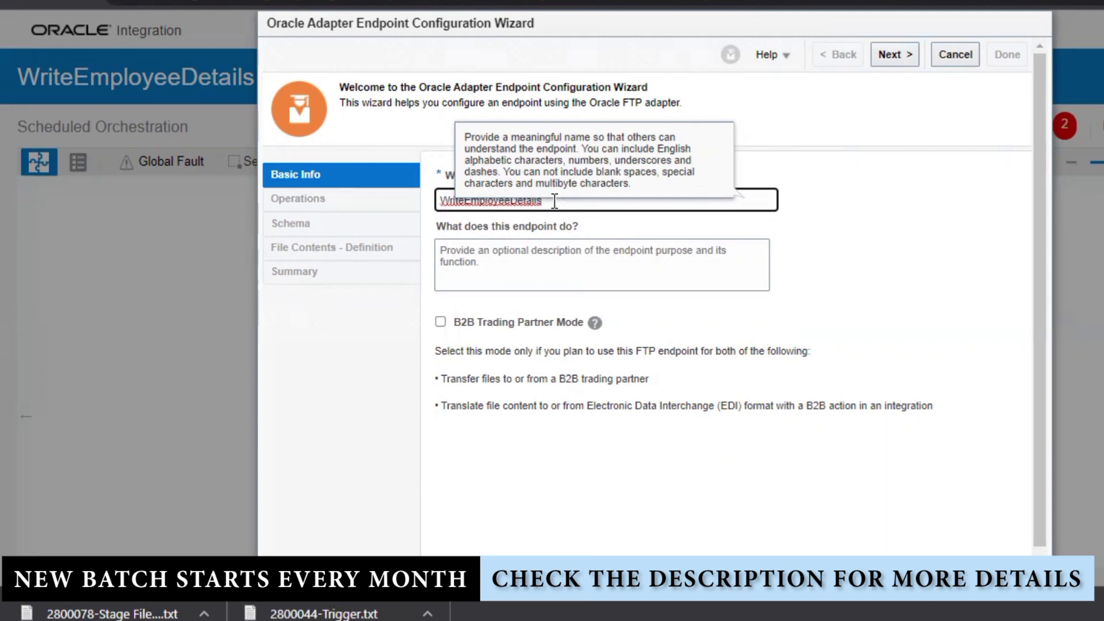
pyautogui.click(906, 56)
pyautogui.click(602, 178)
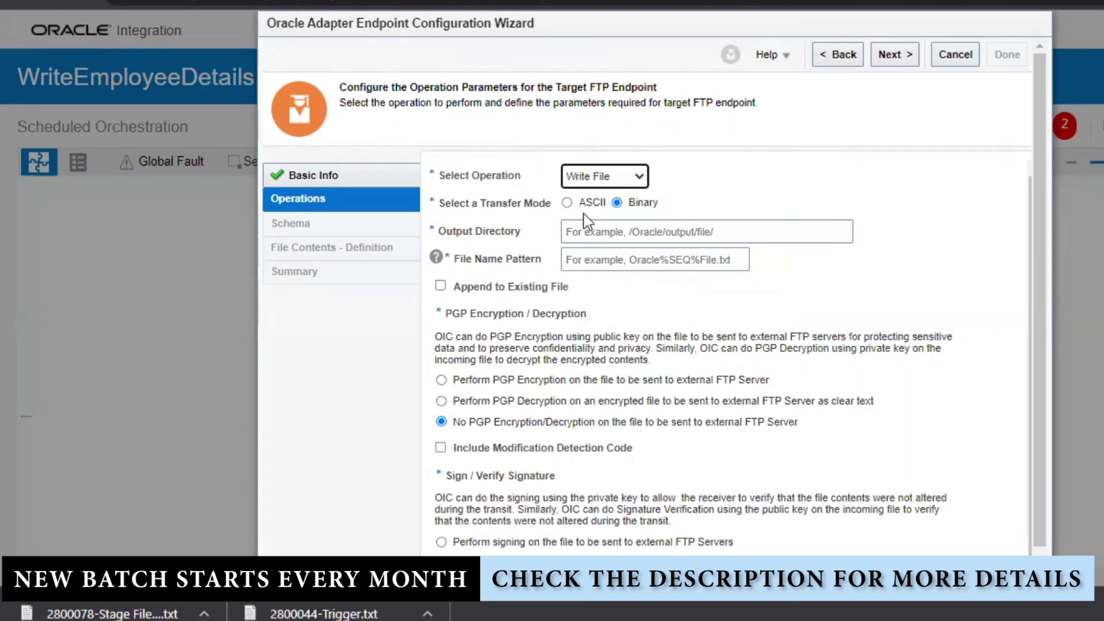
# - Choose ASCII mode and set the output directory to /home/groups/Administrators/SOURCE, copied from WinSCP
pyautogui.click(567, 203)
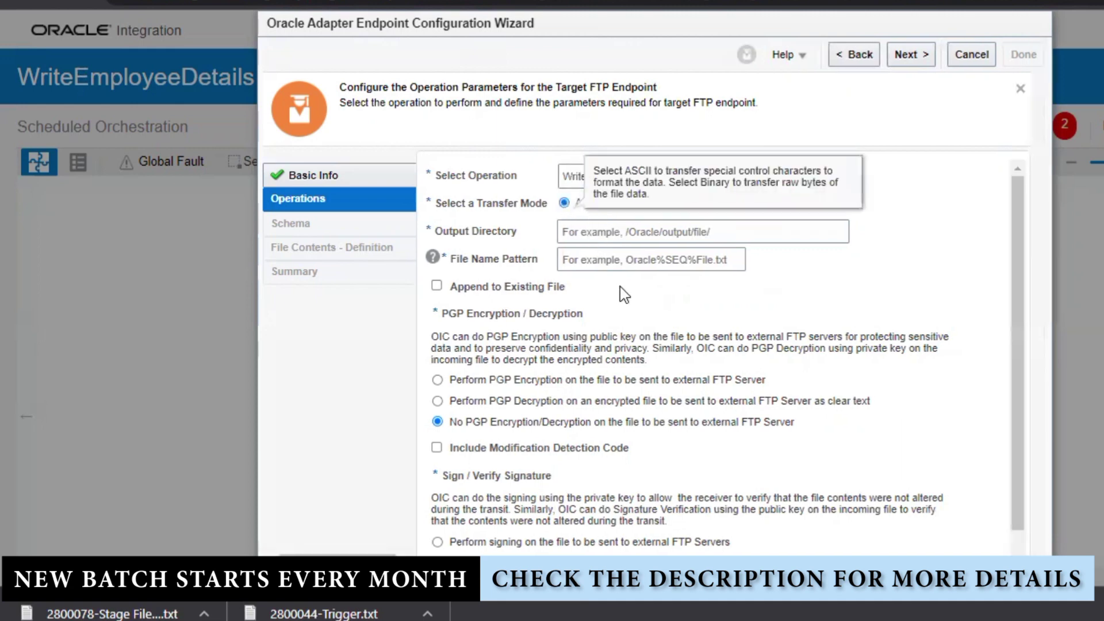
pyautogui.click(656, 236)
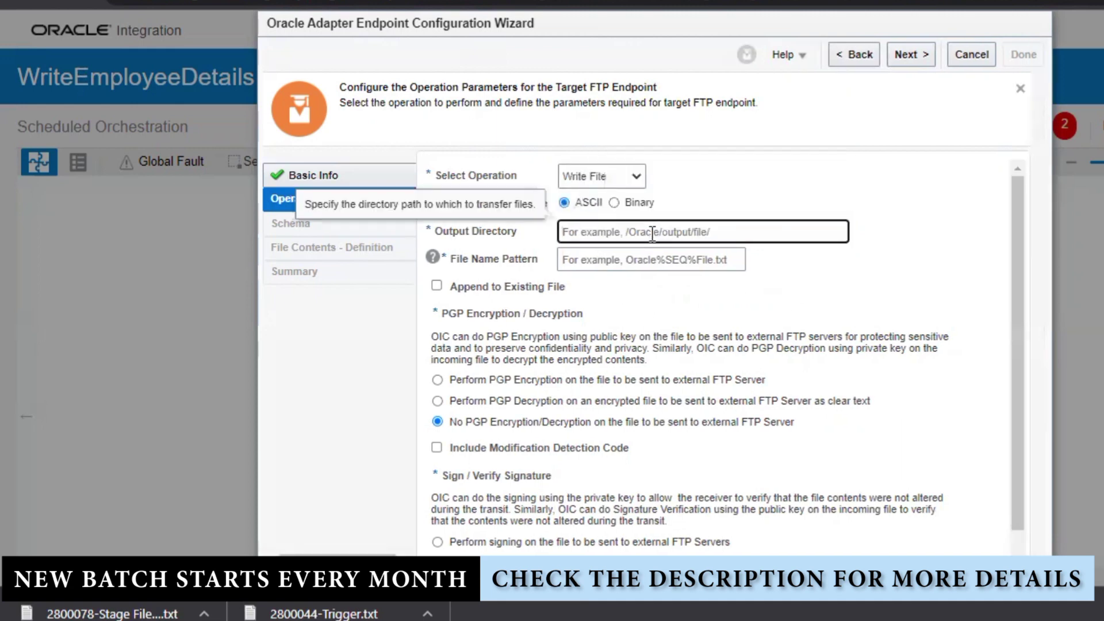
pyautogui.write('/')
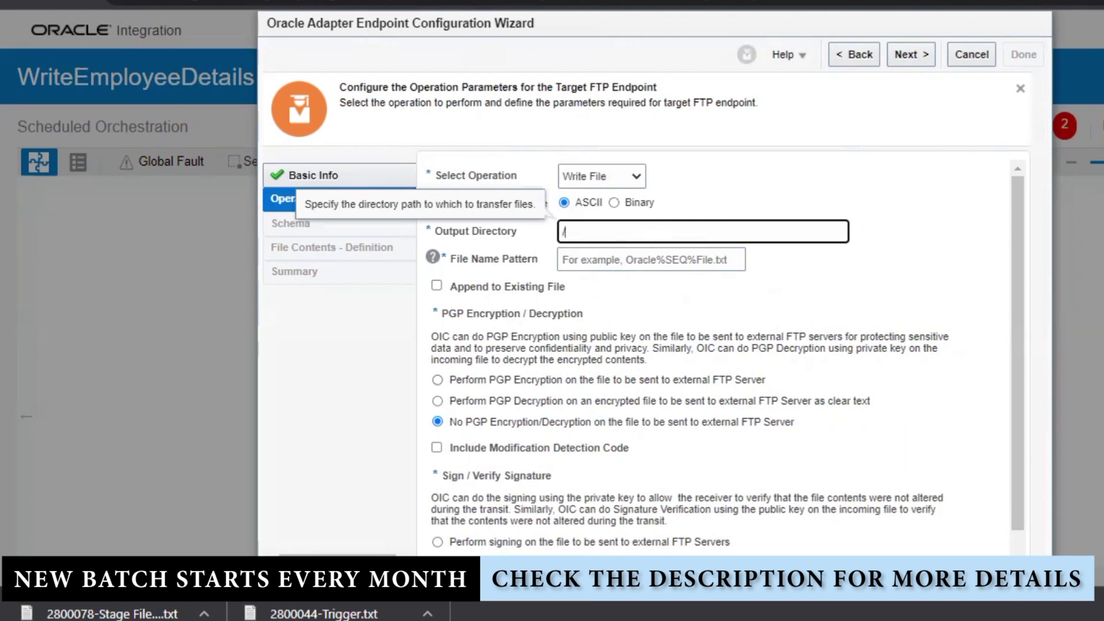
pyautogui.hotkey('alt', 'Tab')
pyautogui.click(828, 98)
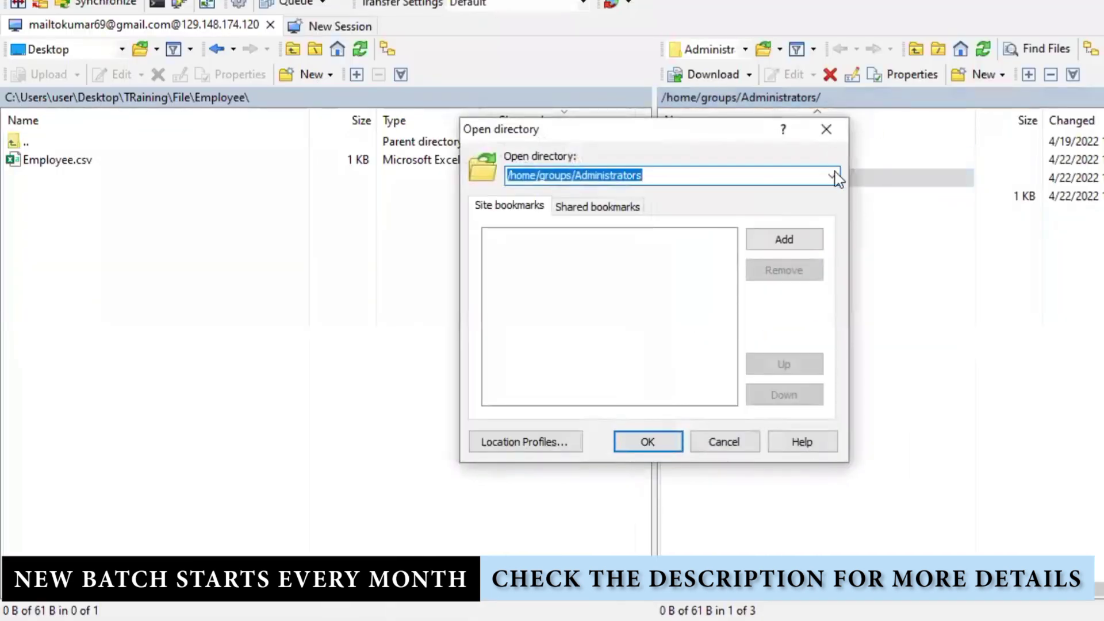
pyautogui.click(826, 129)
pyautogui.doubleClick(722, 176)
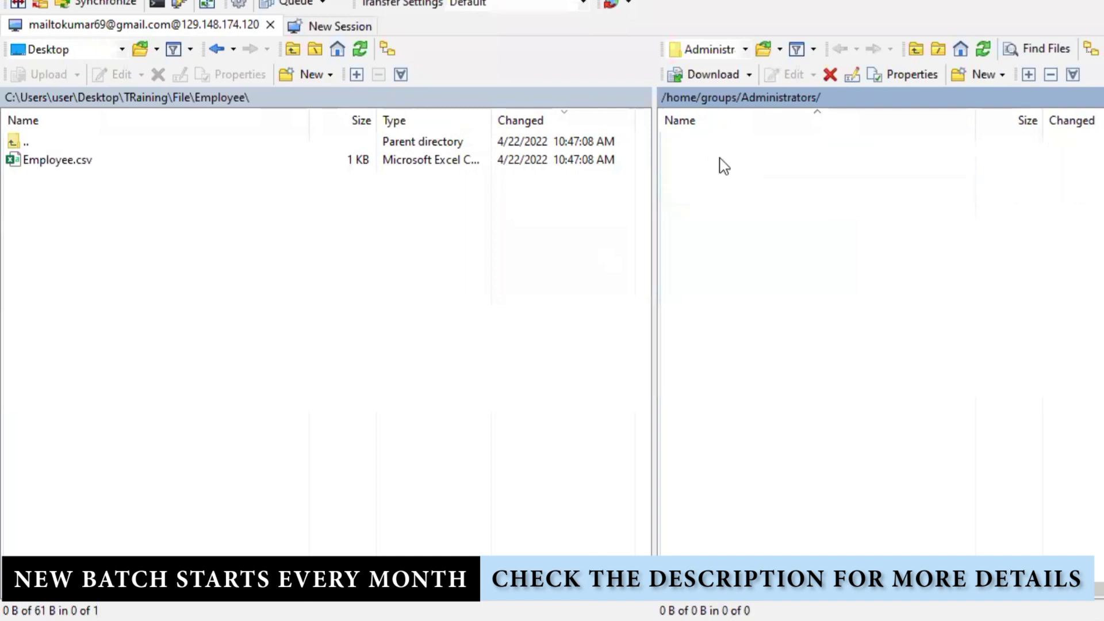
pyautogui.click(939, 102)
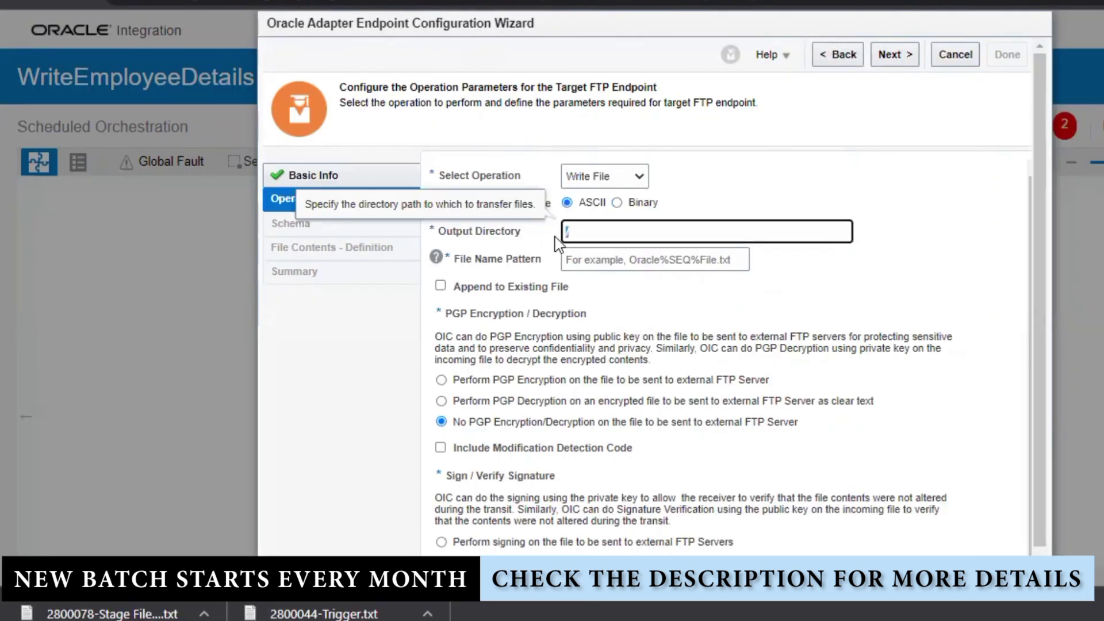
pyautogui.write('/home/groups/Administrators/SOURCE')
# - Enter Employee_%SEQ%.csv as the file name pattern
pyautogui.click(621, 253)
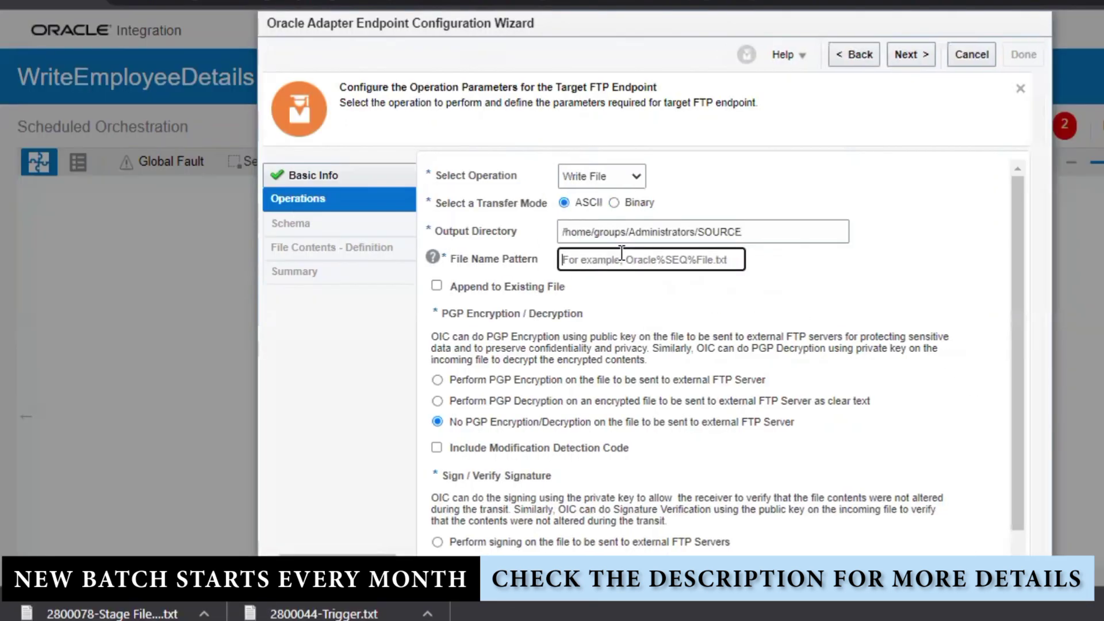
pyautogui.write('Emp')
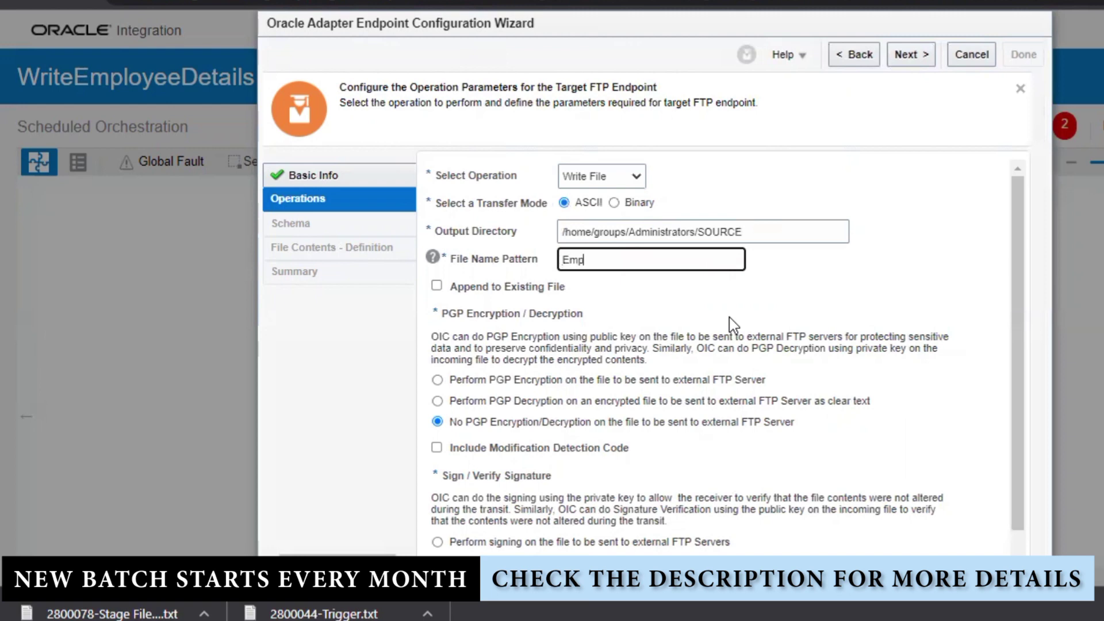
pyautogui.write('loyee_')
pyautogui.hotkey('ctrl', 'a')
pyautogui.hotkey('ctrl', 'c')
pyautogui.press('BackSpace')
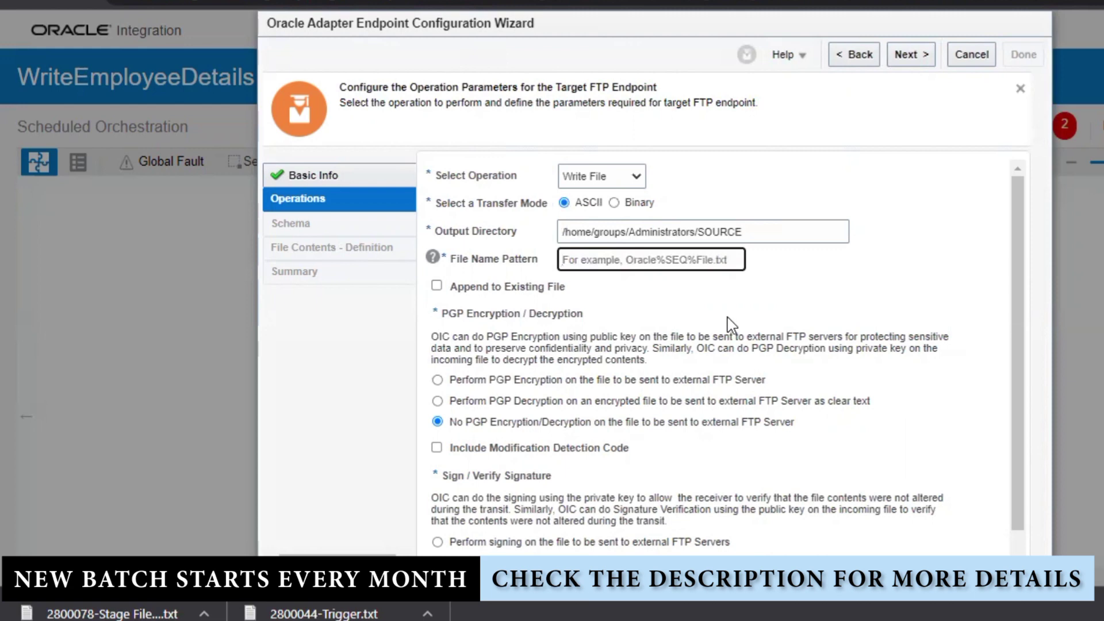
pyautogui.hotkey('ctrl', 'v')
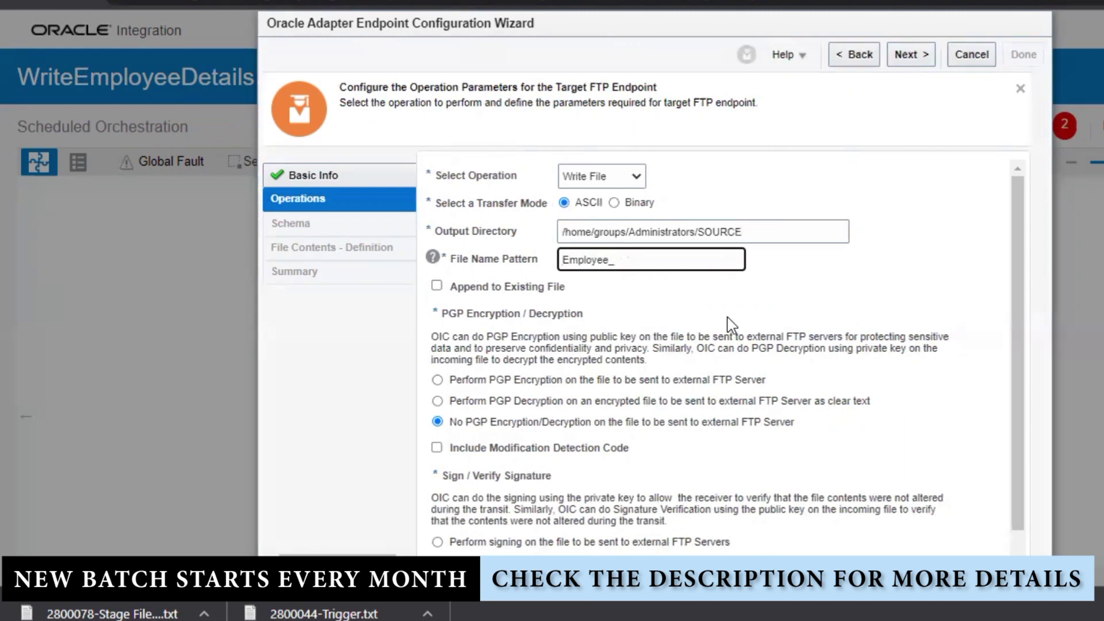
pyautogui.write('%')
pyautogui.write('DEC')
pyautogui.press('BackSpace')
pyautogui.write('SEQ')
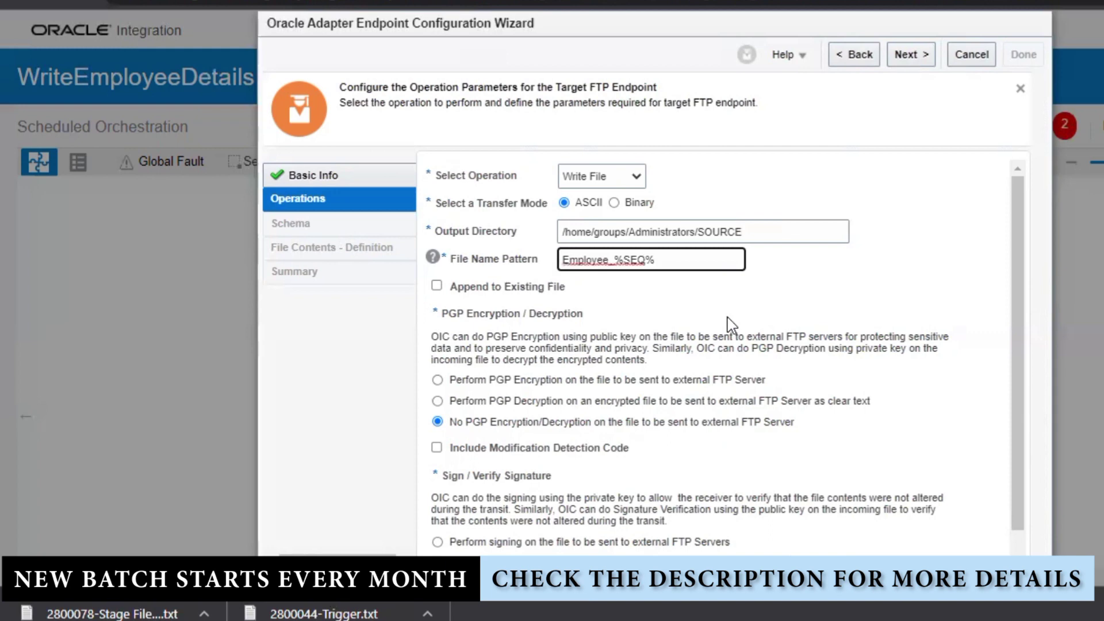
pyautogui.write('%.csv')
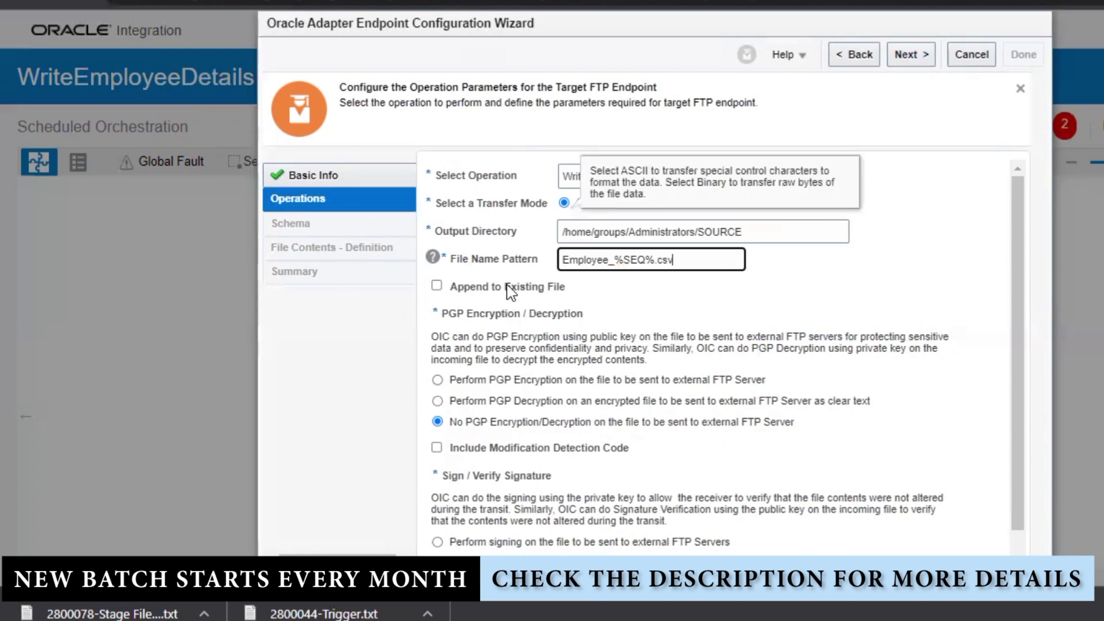
# - Load Employee.csv from the Desktop training File folder as the sample CSV structure
pyautogui.click(917, 57)
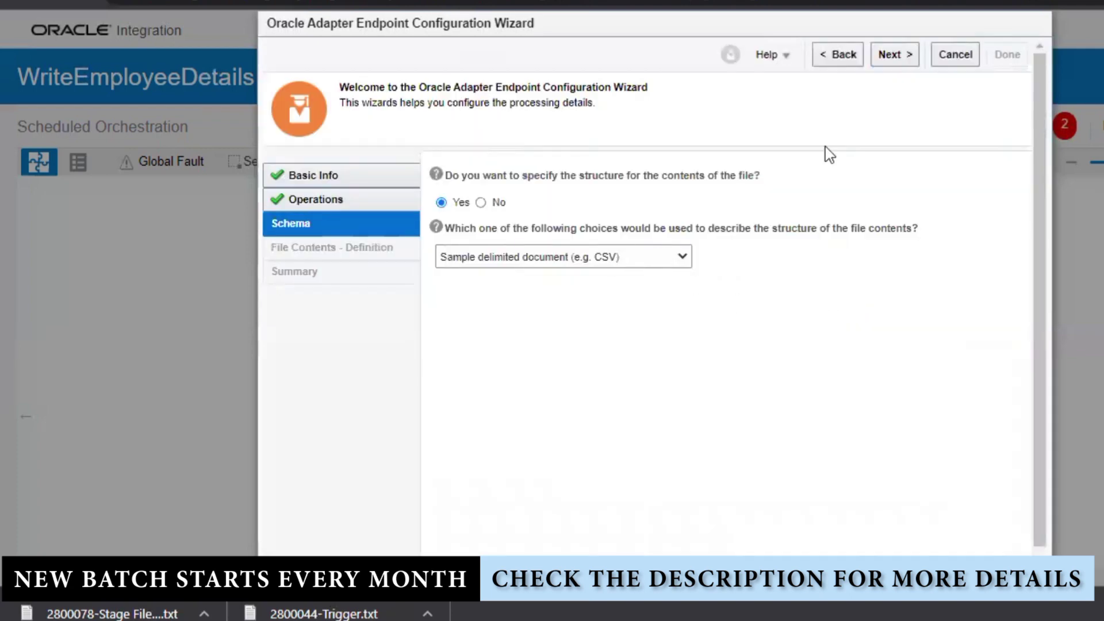
pyautogui.click(899, 54)
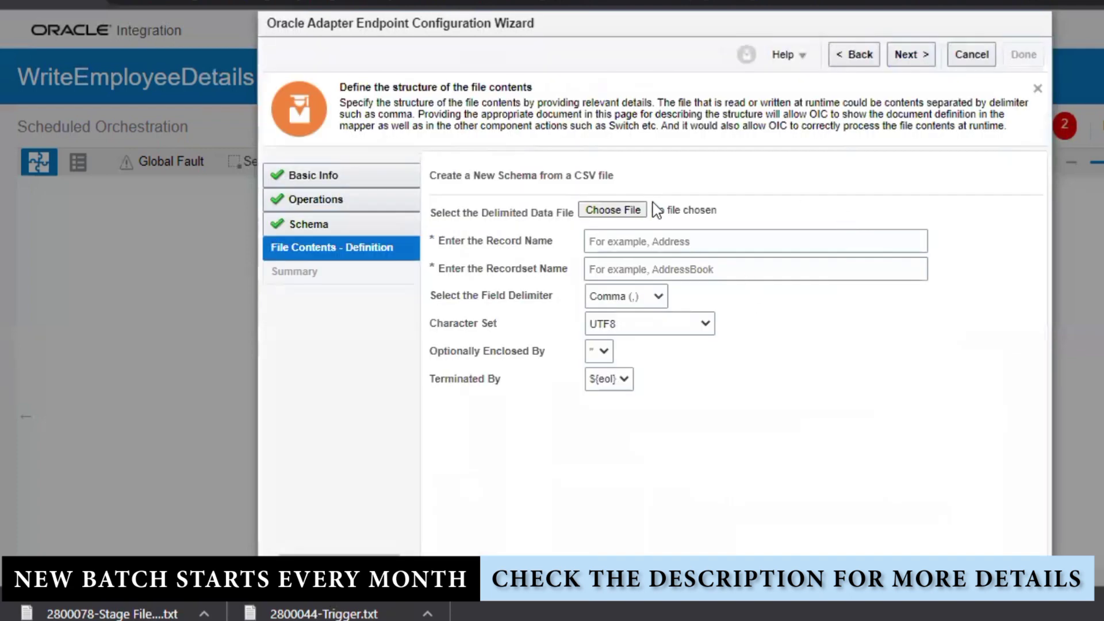
pyautogui.click(636, 206)
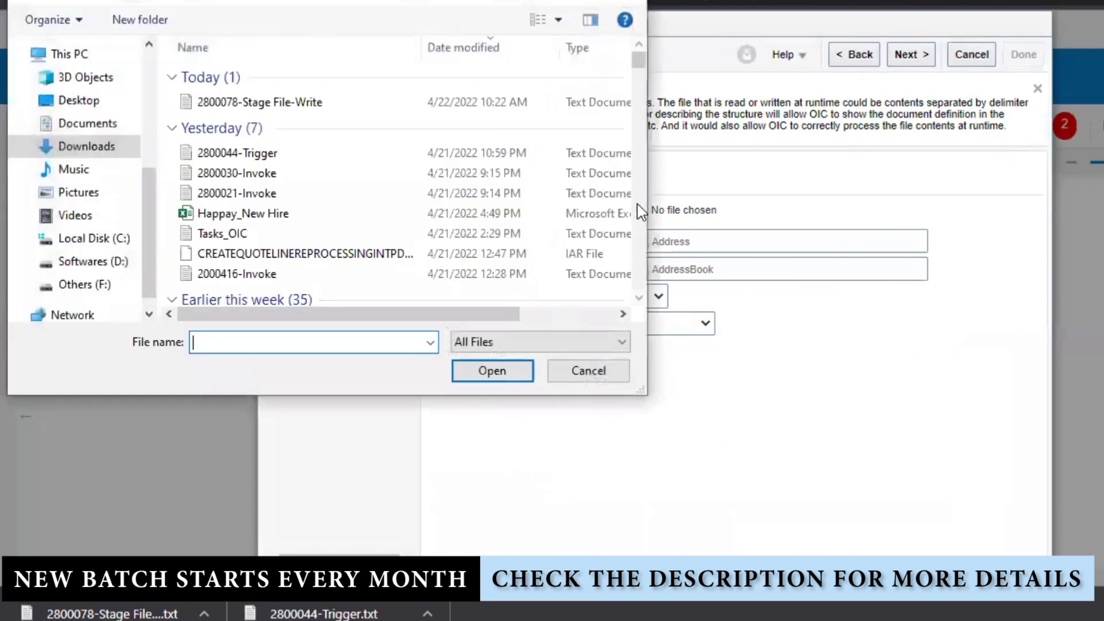
pyautogui.click(87, 101)
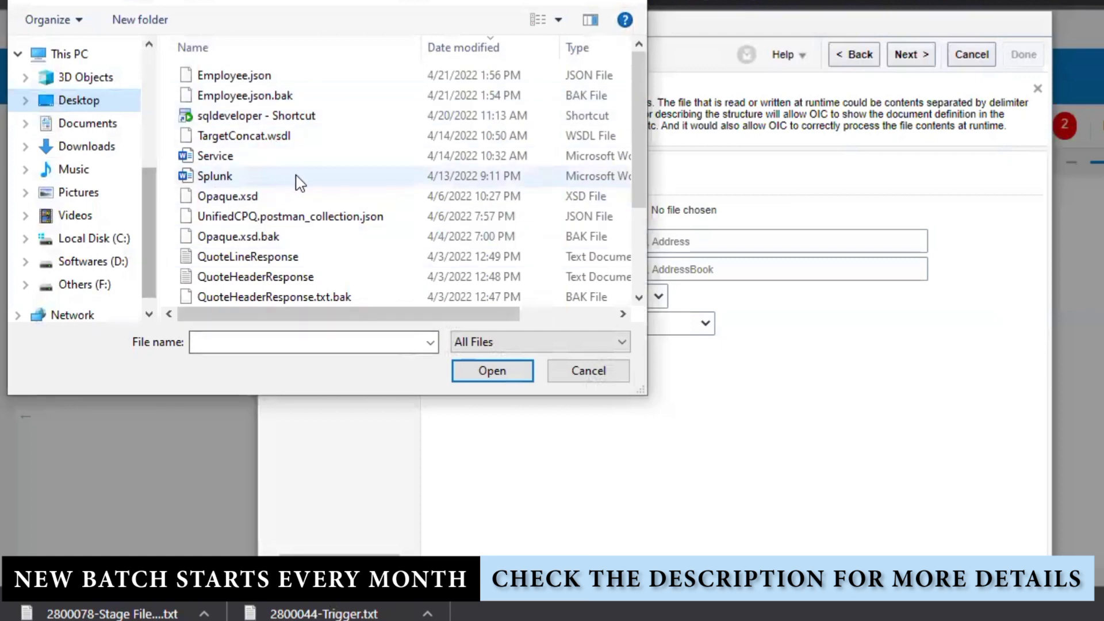
pyautogui.scroll(-2, 295, 180)
pyautogui.doubleClick(247, 253)
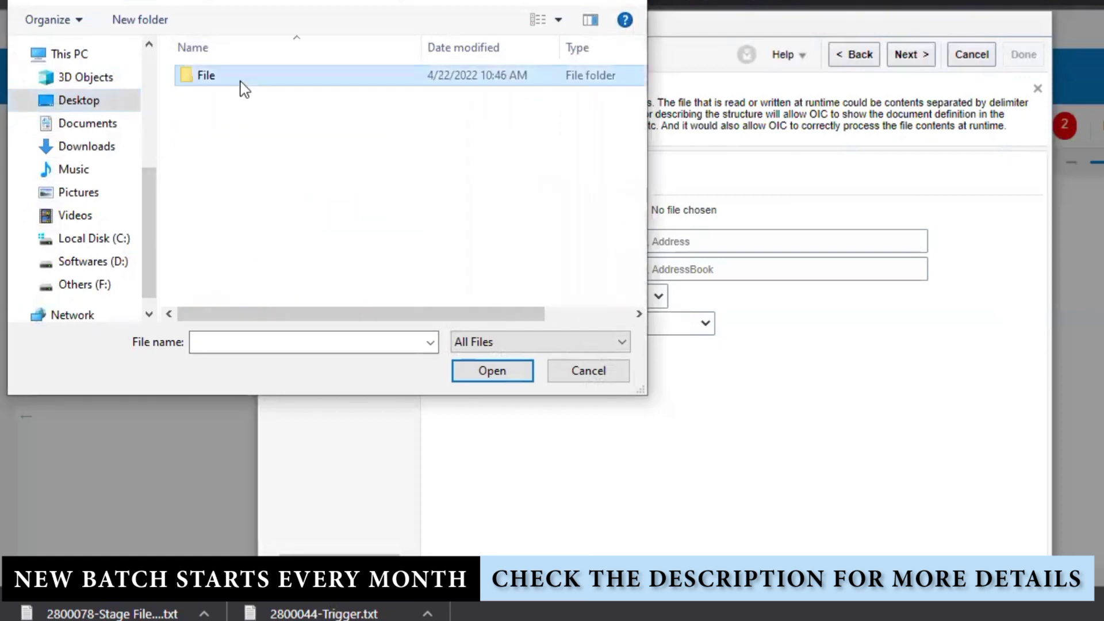
pyautogui.doubleClick(240, 81)
pyautogui.doubleClick(258, 77)
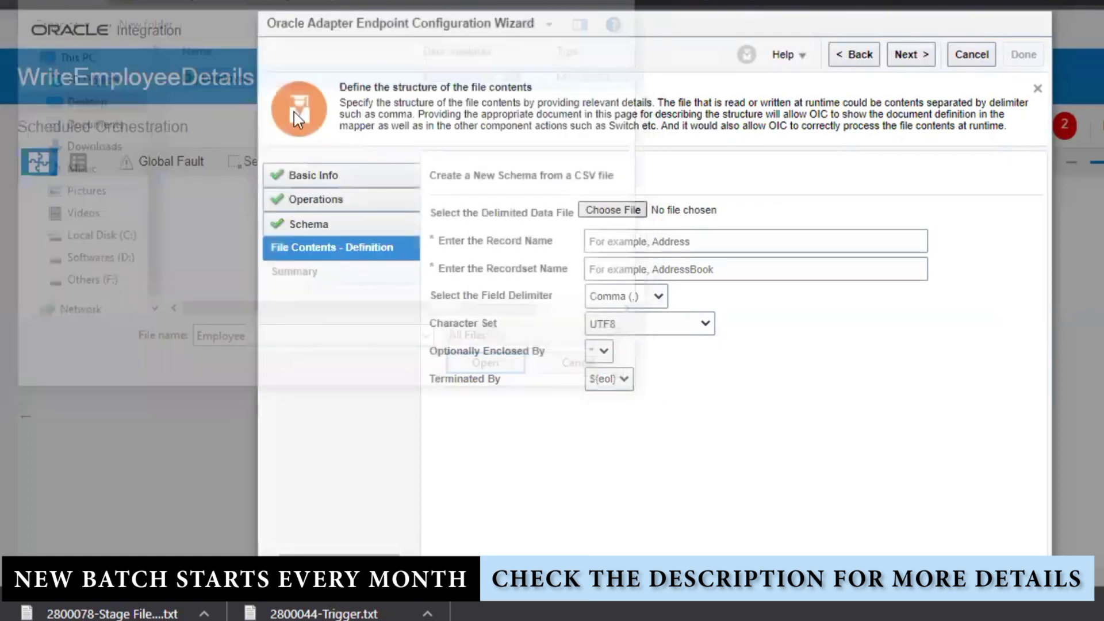
# - Set record name EmployeeDetails and recordset name EmployeeDetailsRequest, then continue to the summary
pyautogui.click(685, 270)
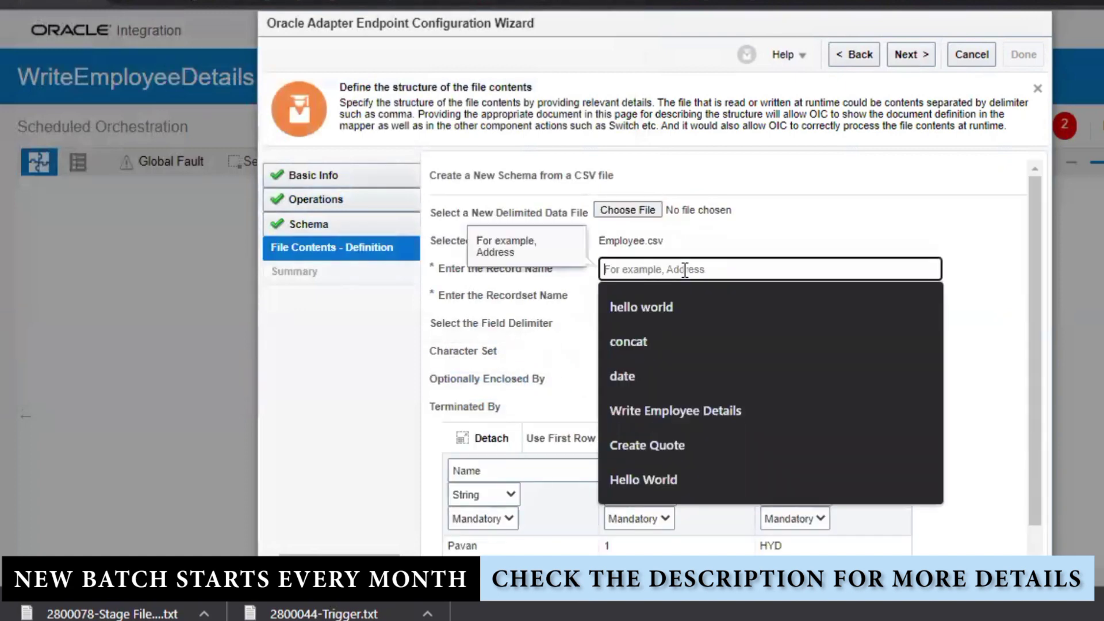
pyautogui.write('EmployeeDetails')
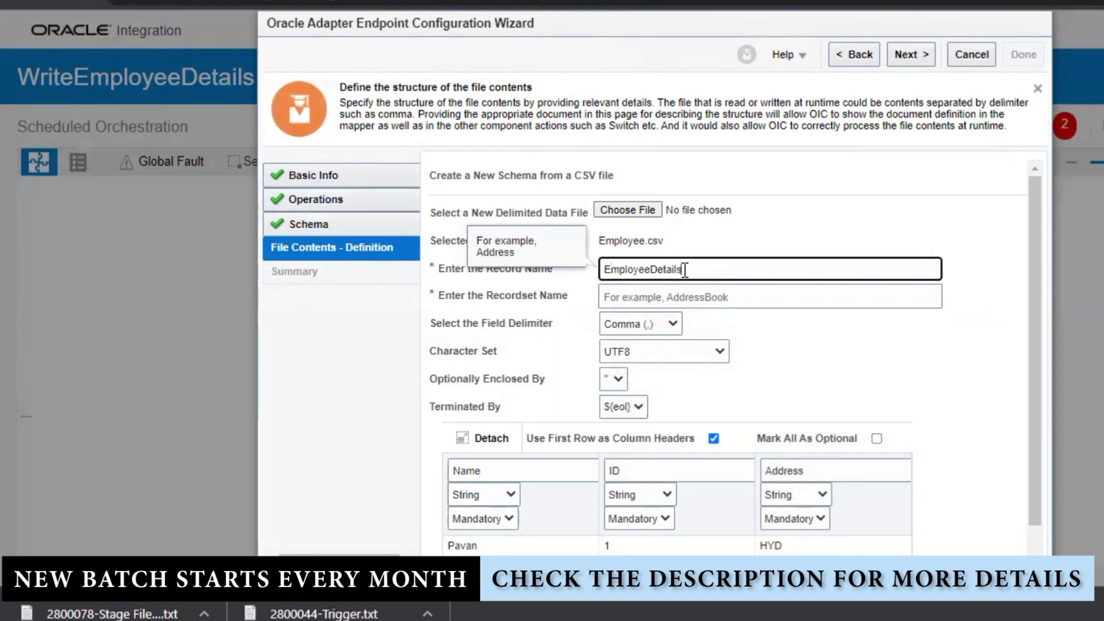
pyautogui.hotkey('ctrl', 'a')
pyautogui.hotkey('ctrl', 'c')
pyautogui.press('Tab')
pyautogui.hotkey('ctrl', 'v')
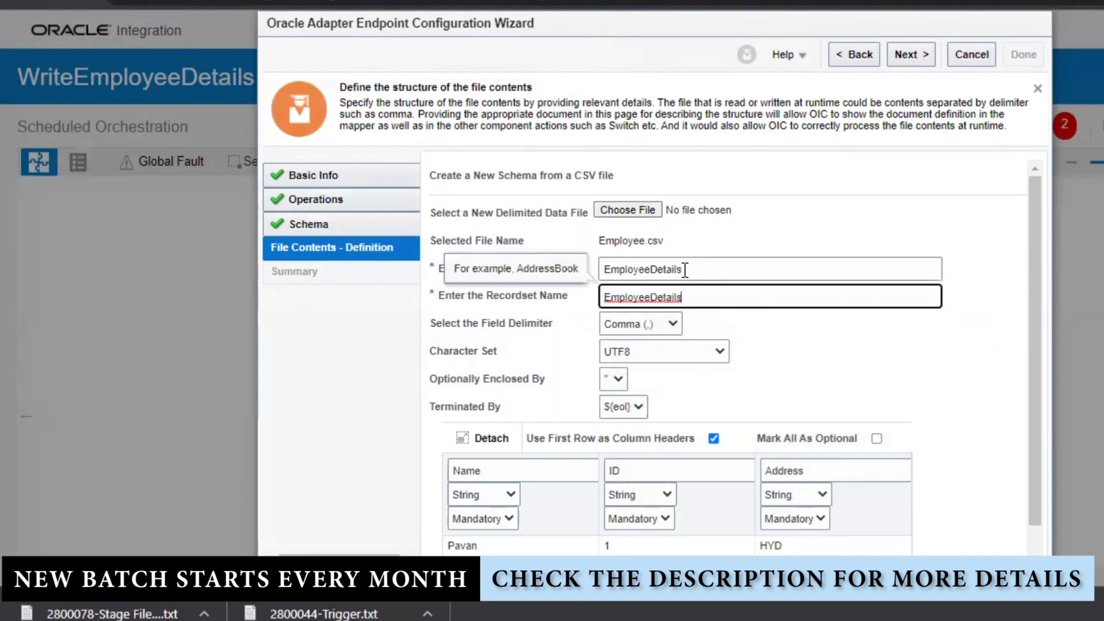
pyautogui.write('Request')
pyautogui.click(929, 345)
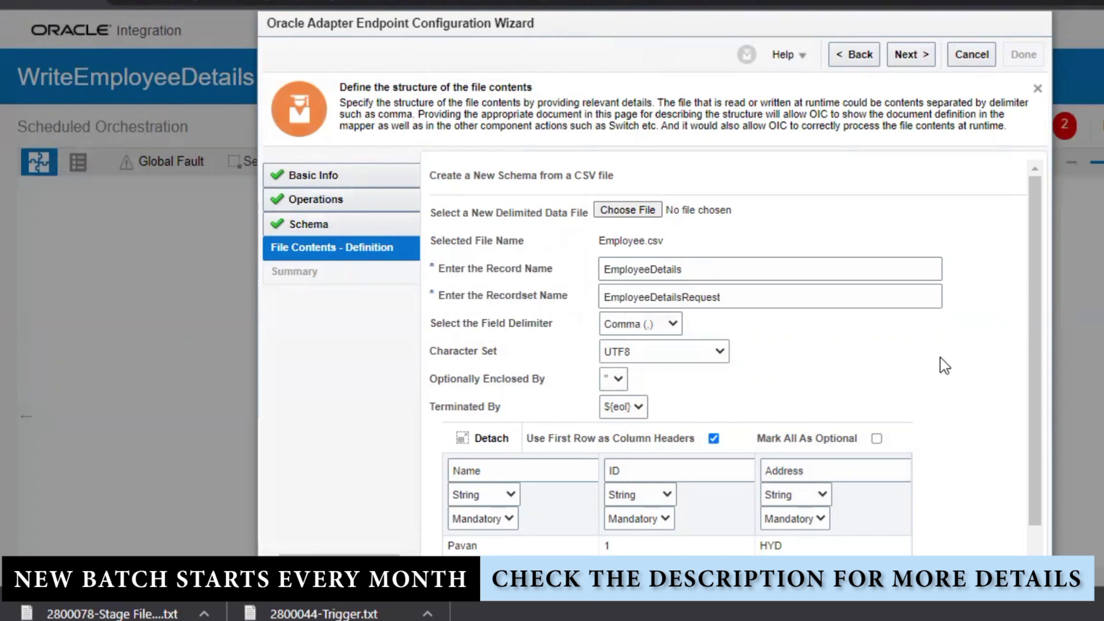
pyautogui.scroll(-1, 940, 359)
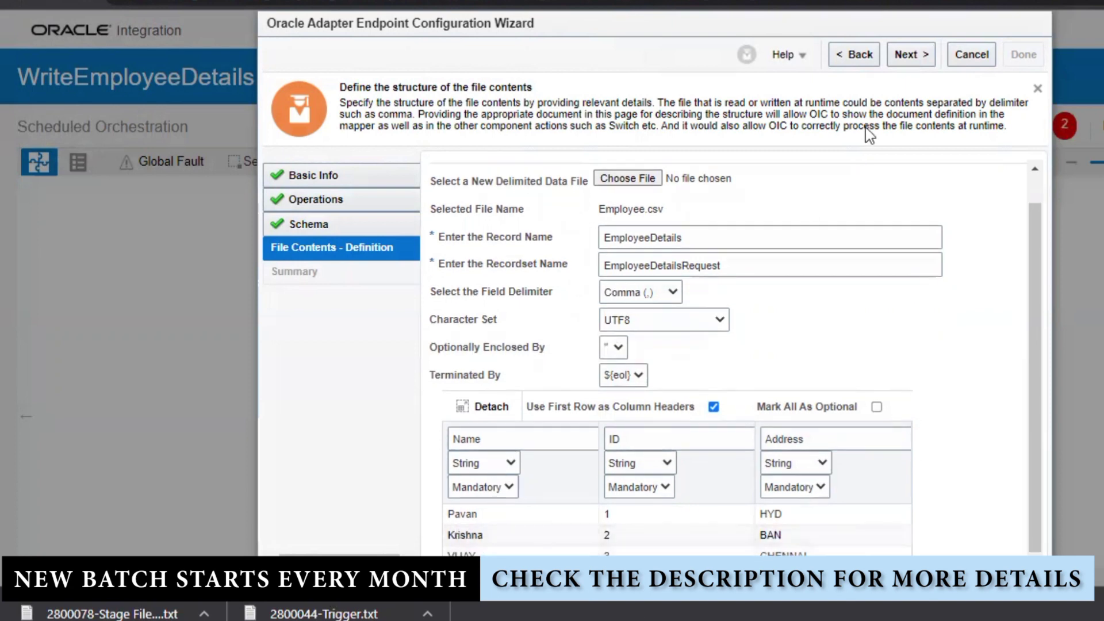
pyautogui.click(908, 54)
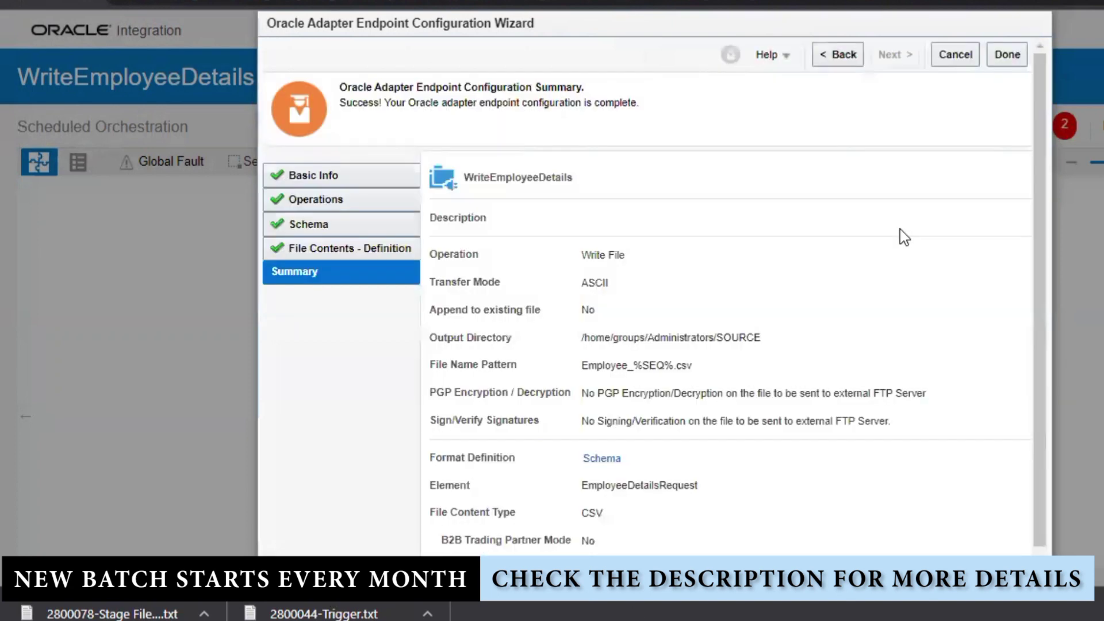
# - Finish the FTP wizard and open the Map to WriteEmployeeDetails step for editing
pyautogui.click(1006, 54)
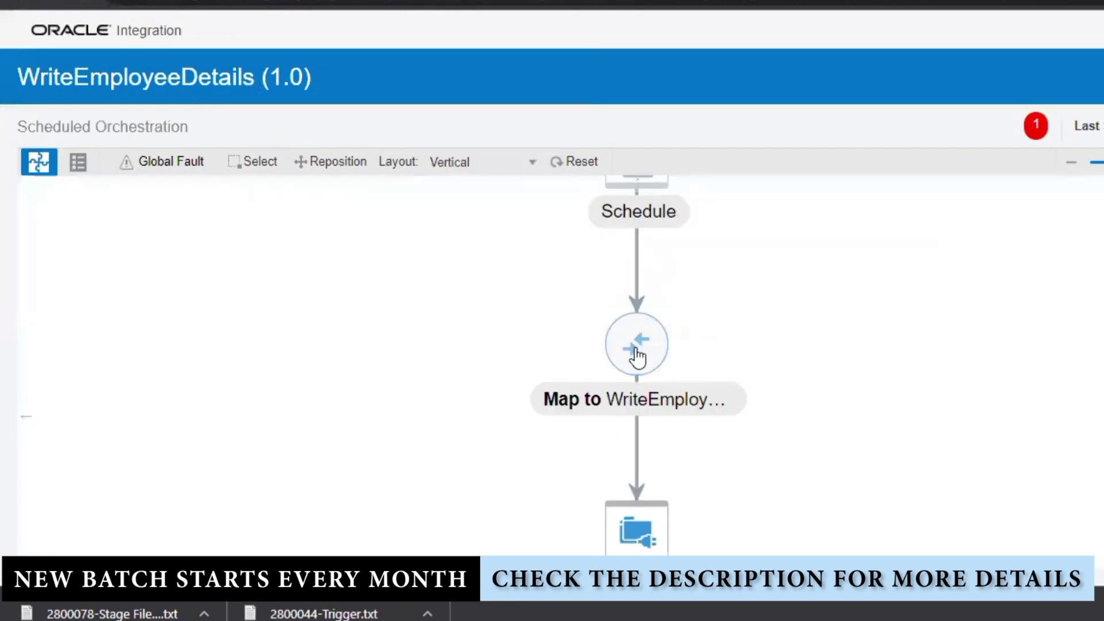
pyautogui.click(637, 348)
pyautogui.click(932, 333)
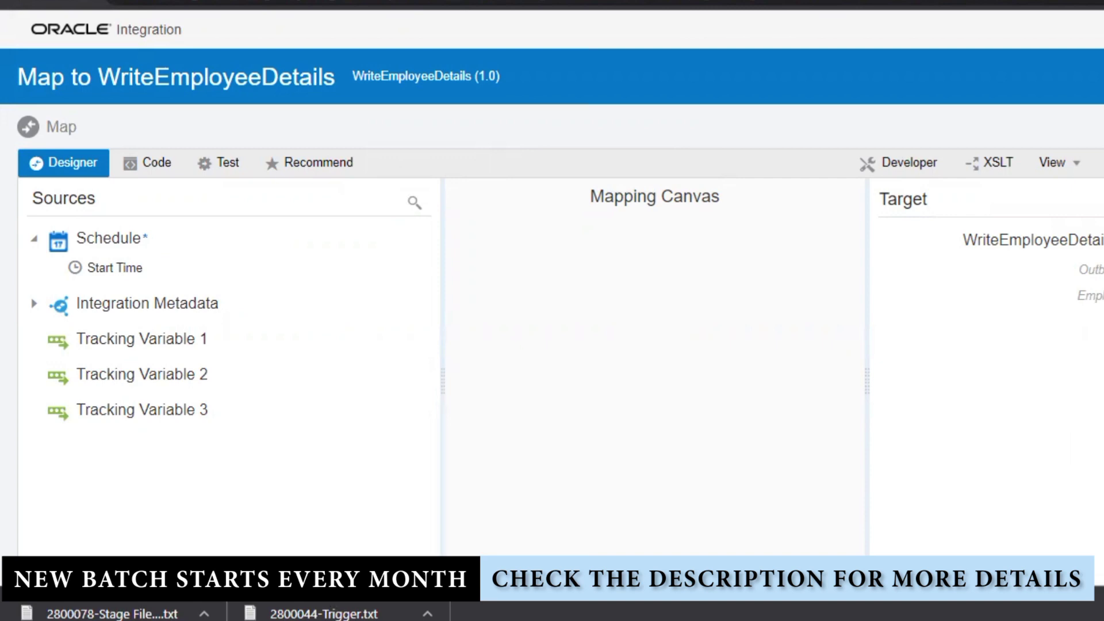
# - Repeat the EmployeeDetails target node so it can hold several employee records
pyautogui.rightClick(966, 327)
pyautogui.click(673, 353)
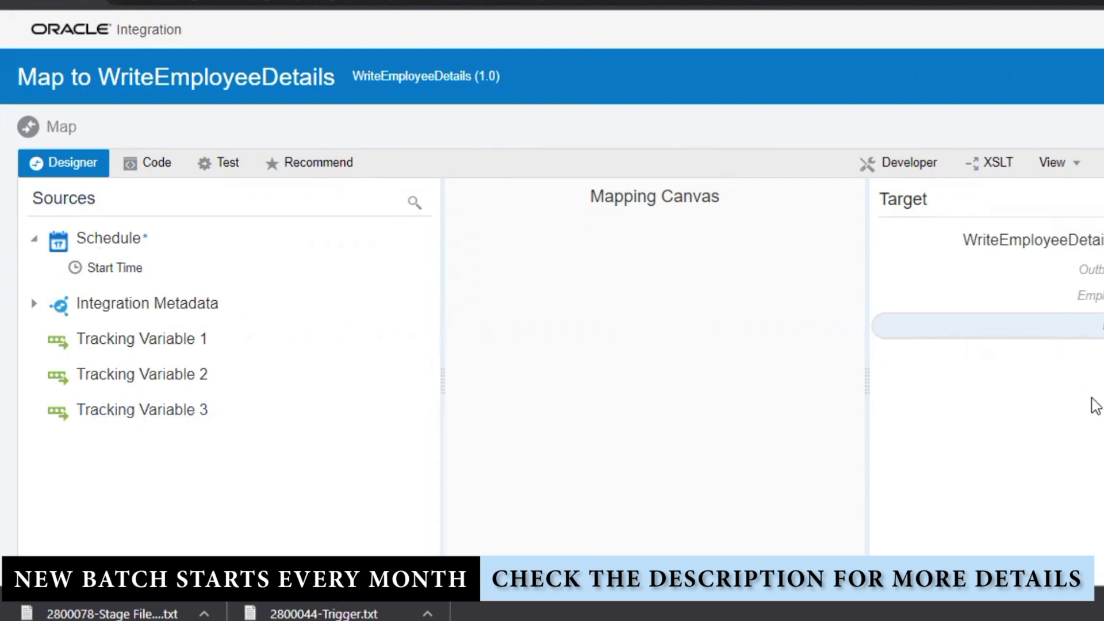
pyautogui.rightClick(963, 325)
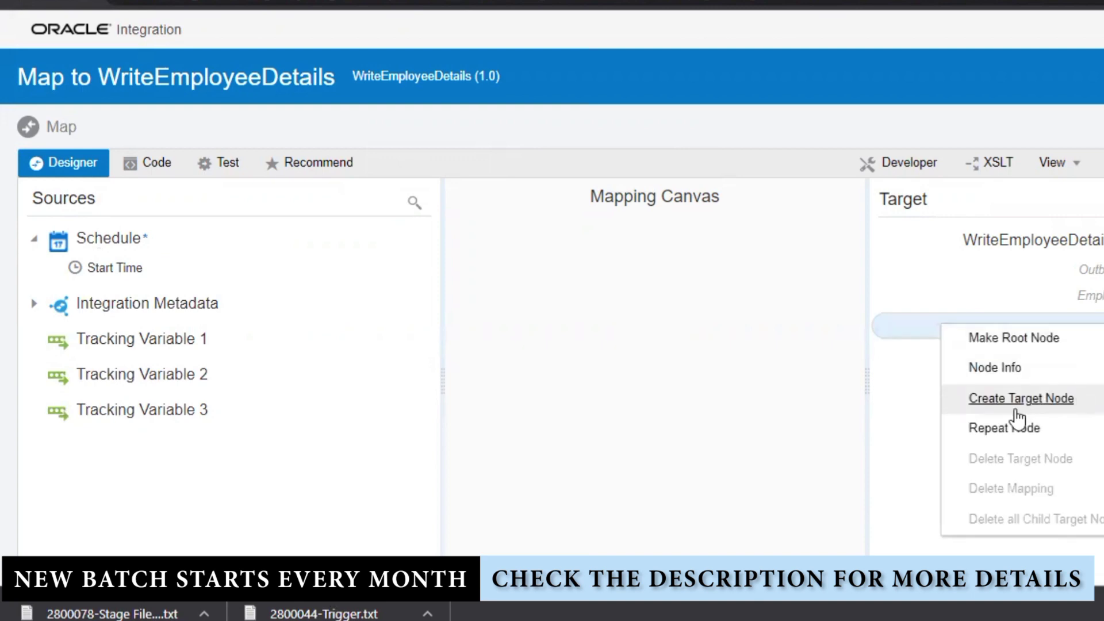
pyautogui.click(1023, 434)
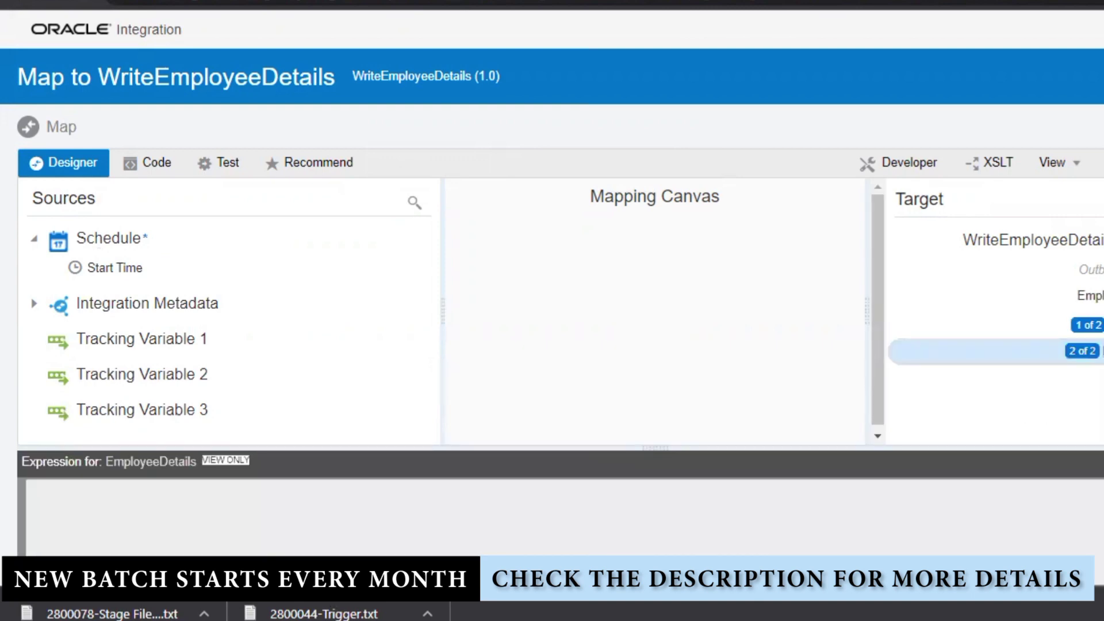
pyautogui.rightClick(972, 323)
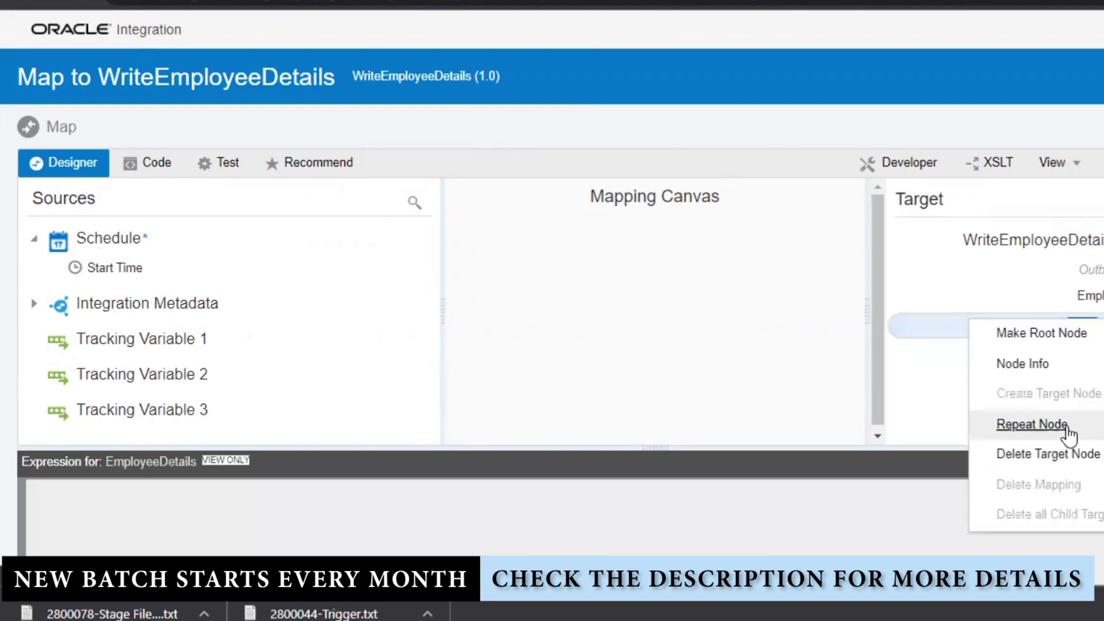
pyautogui.click(1070, 434)
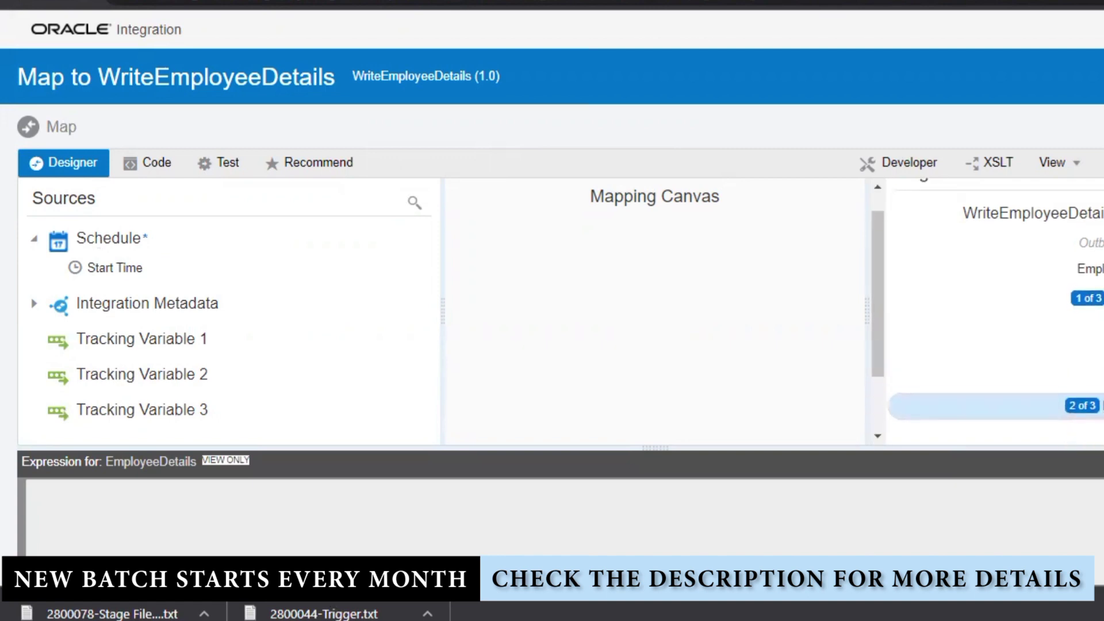
# - Map the first record's Name to a sample employee name and ID to "1", starting its Address
pyautogui.rightClick(1090, 402)
pyautogui.click(1062, 412)
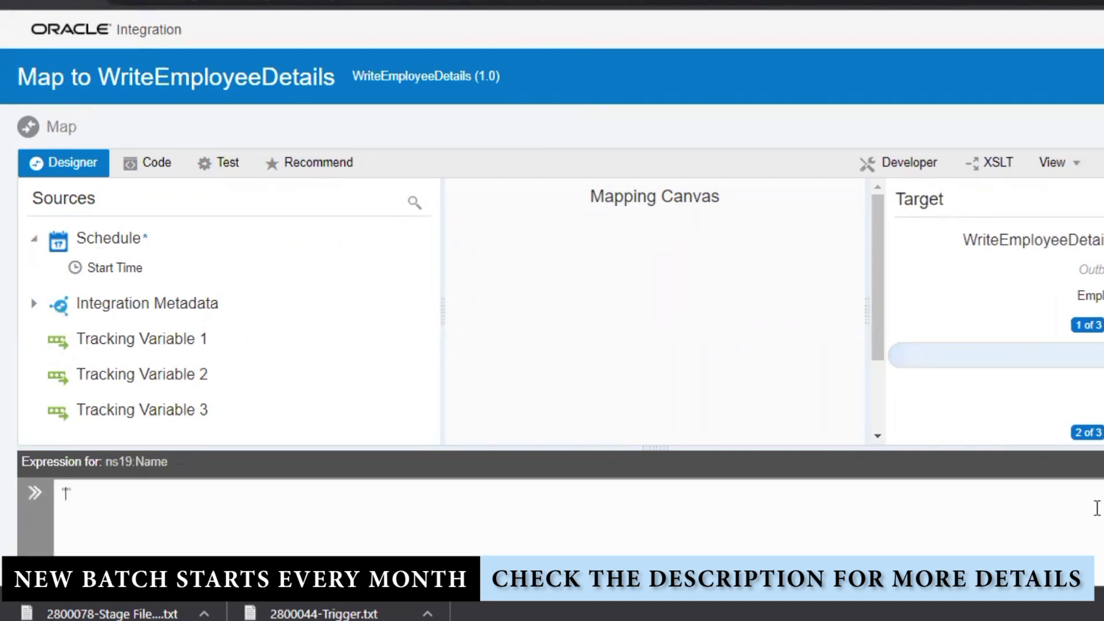
pyautogui.write('PAVAN')
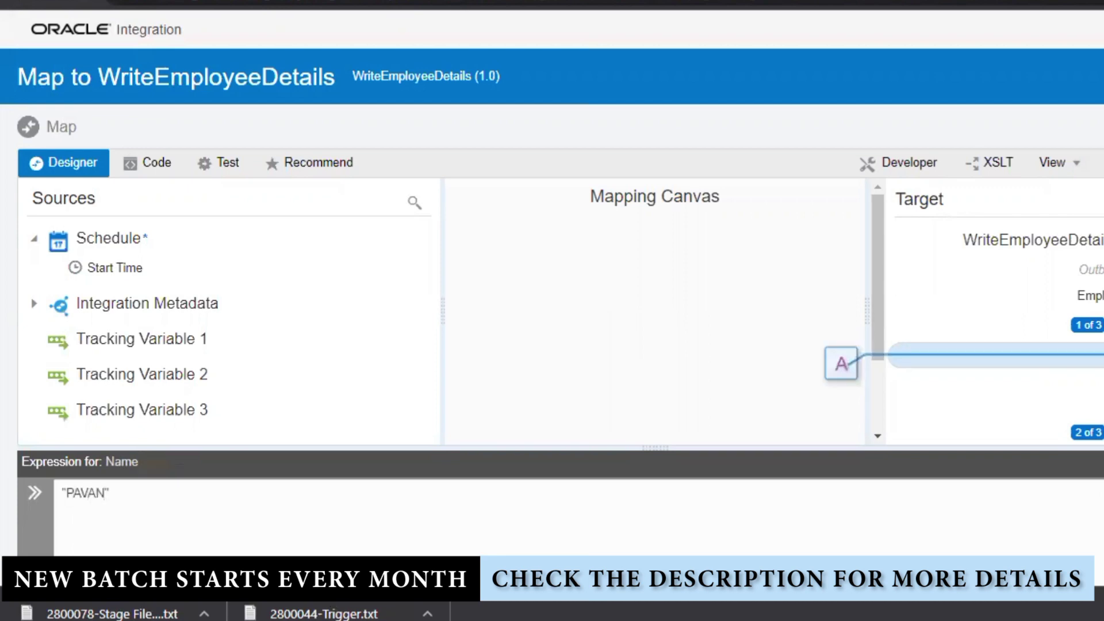
pyautogui.rightClick(1100, 381)
pyautogui.click(1068, 241)
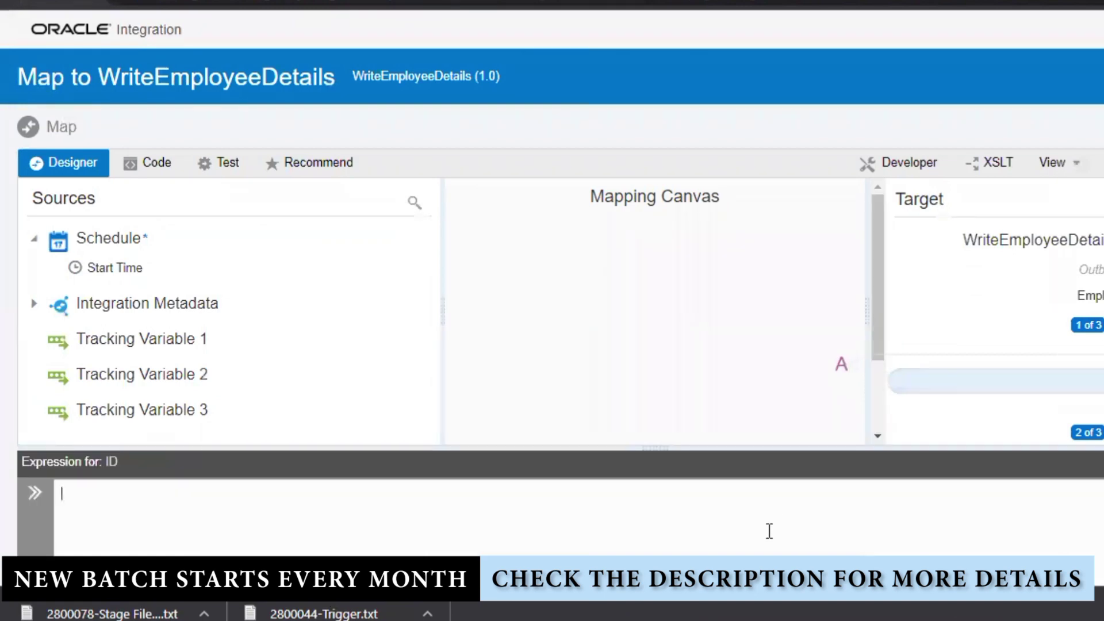
pyautogui.write('"1')
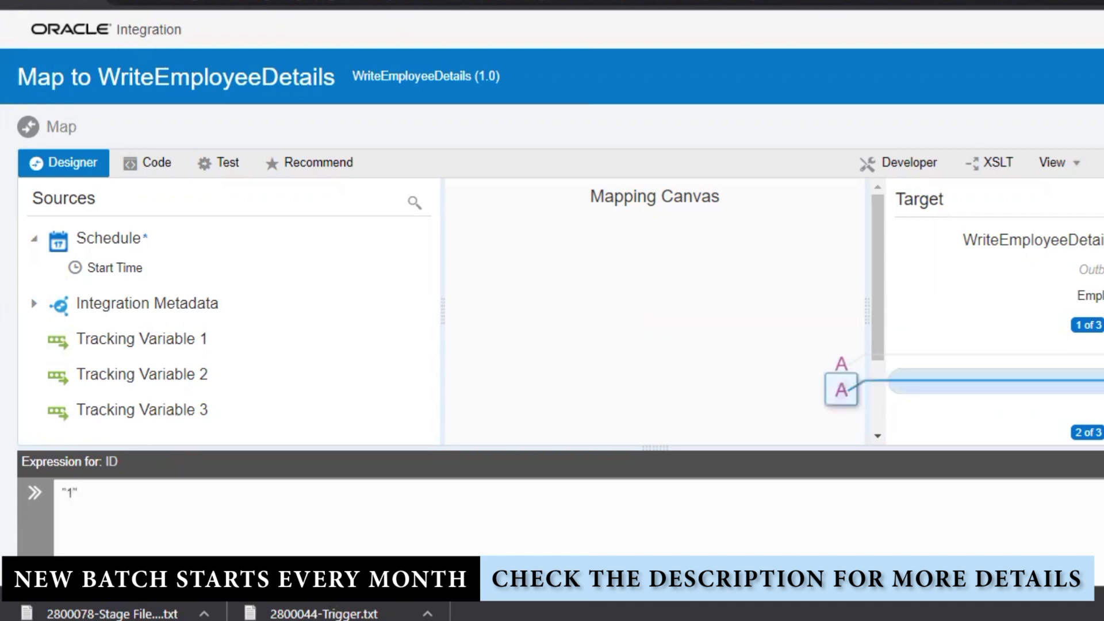
pyautogui.rightClick(989, 406)
pyautogui.click(1050, 265)
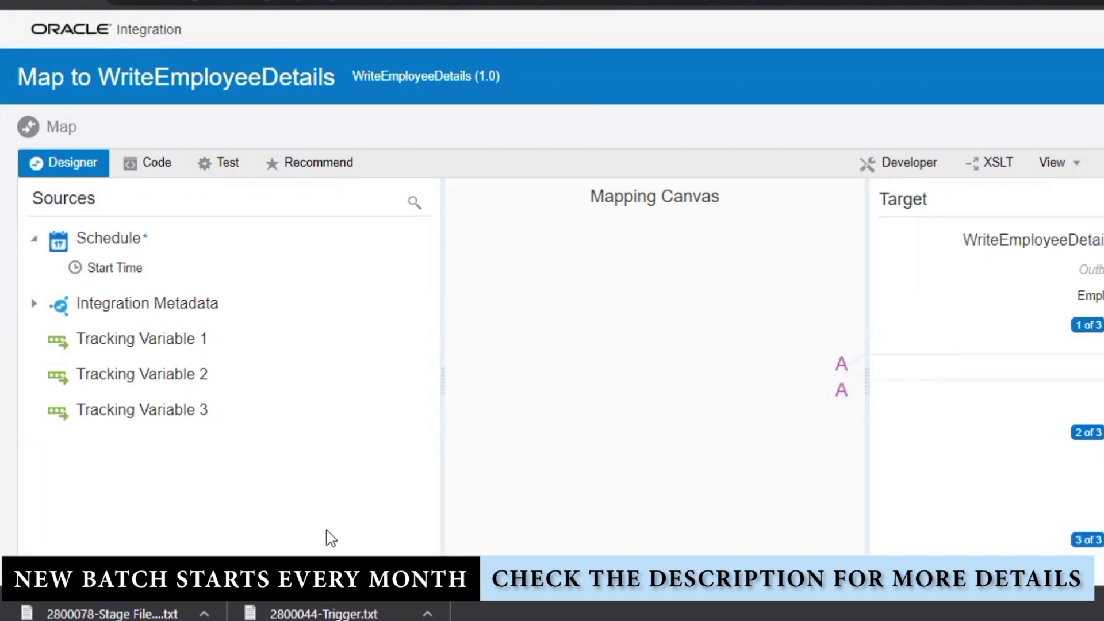
# - Set the first record's Address to "HYDERABAD" and map the second record's Name to a sample employee name
pyautogui.click(413, 531)
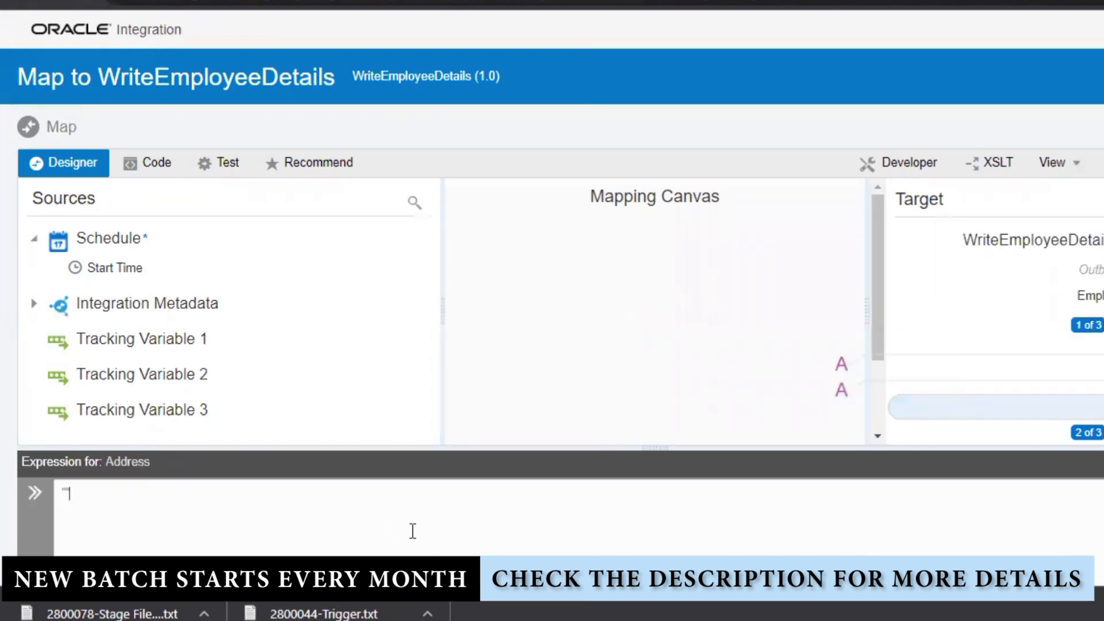
pyautogui.write('"HYDERABAD')
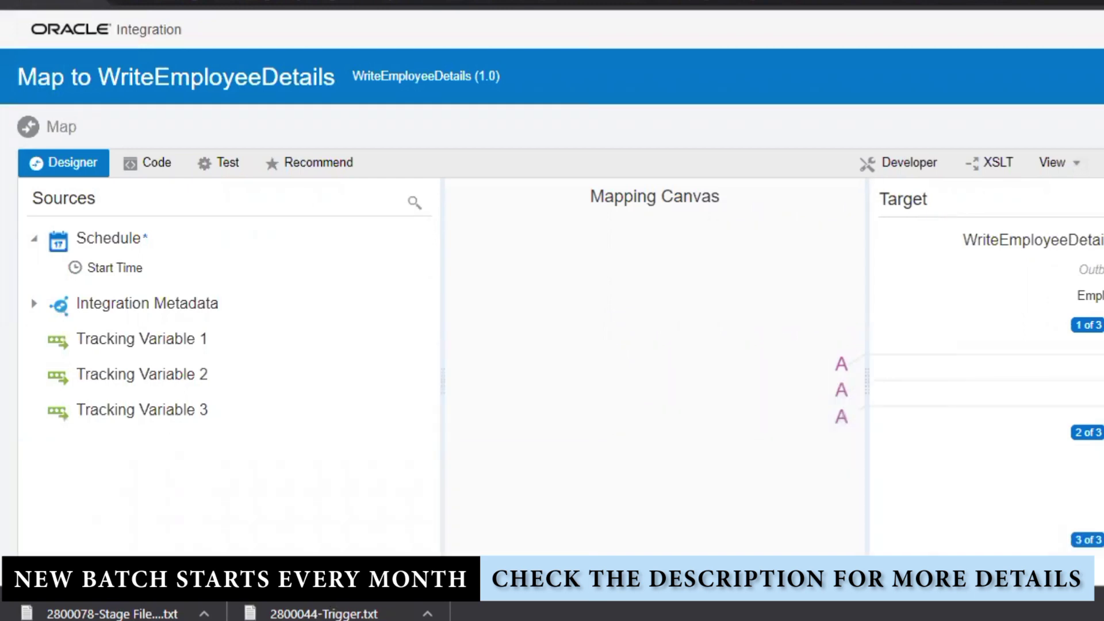
pyautogui.rightClick(970, 251)
pyautogui.click(1033, 332)
pyautogui.click(1006, 476)
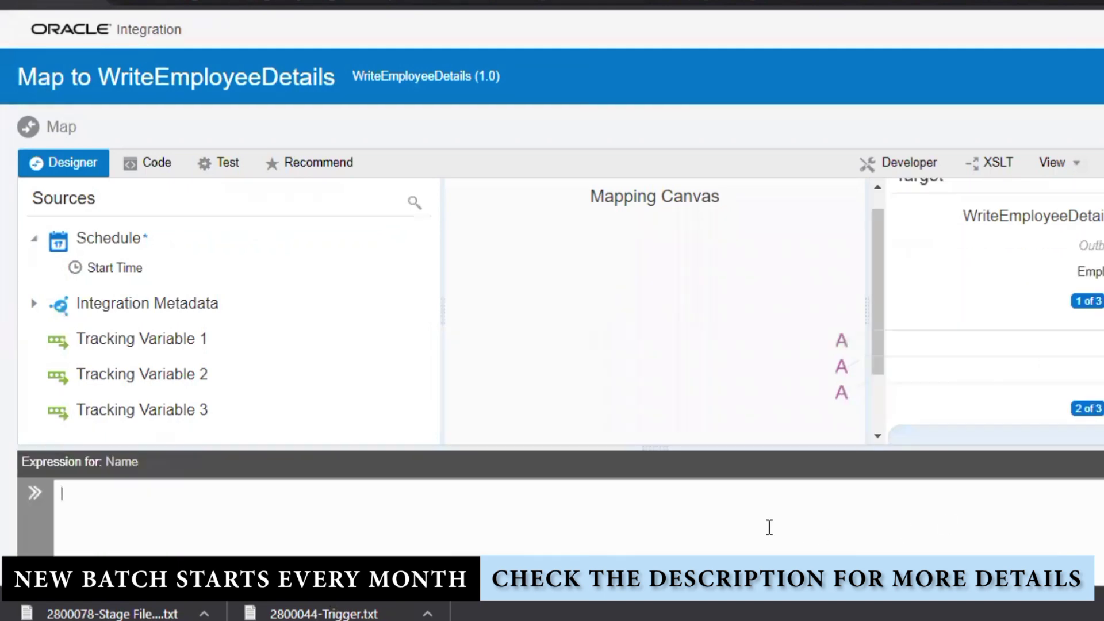
pyautogui.write('"VIJAY')
pyautogui.click(838, 439)
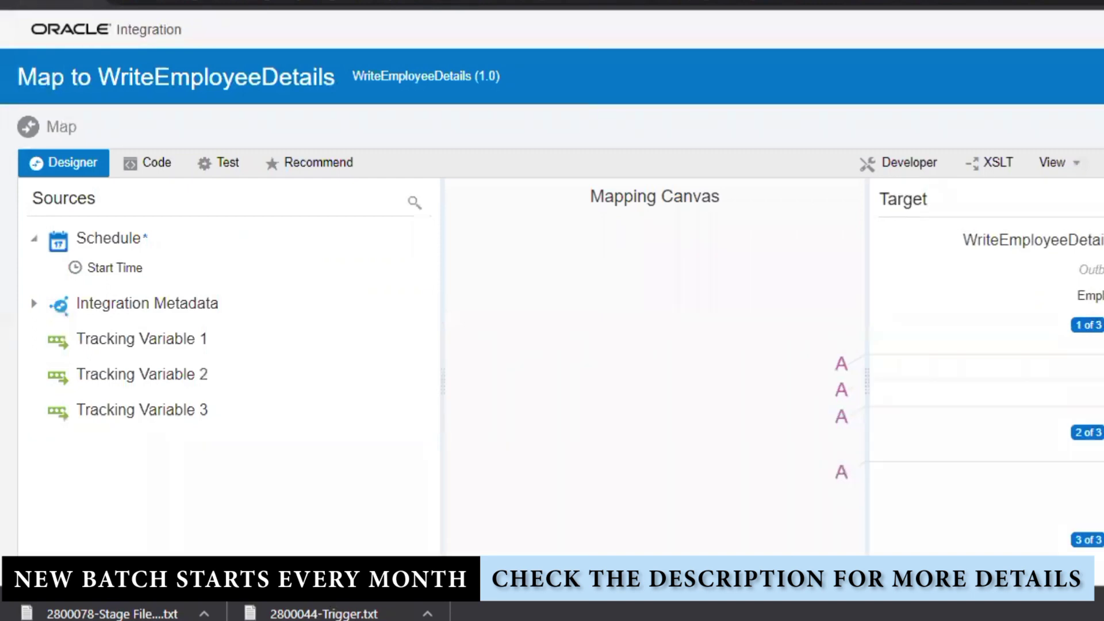
# - Map the second record's ID to "2" and Address to "BANGALORE"
pyautogui.rightClick(909, 274)
pyautogui.click(1061, 348)
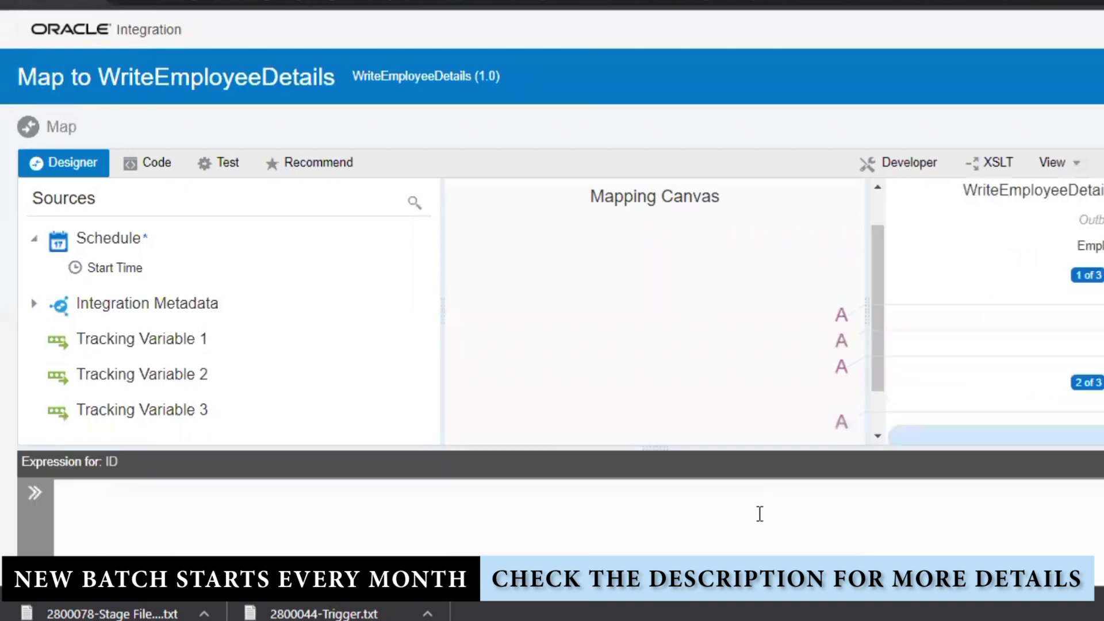
pyautogui.write('"2"')
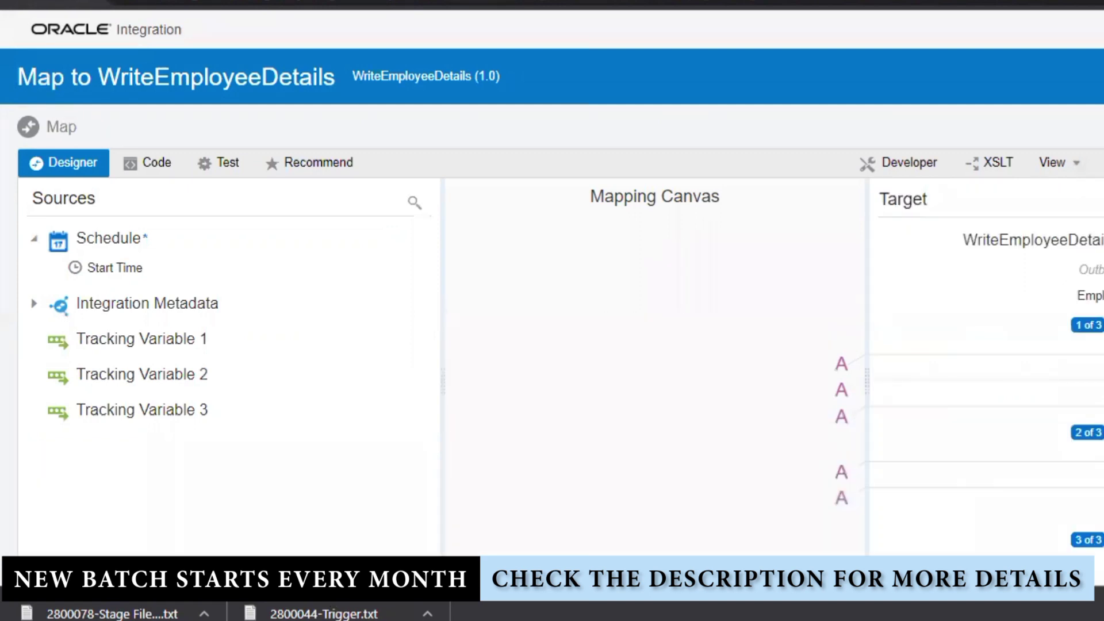
pyautogui.rightClick(961, 300)
pyautogui.click(1060, 387)
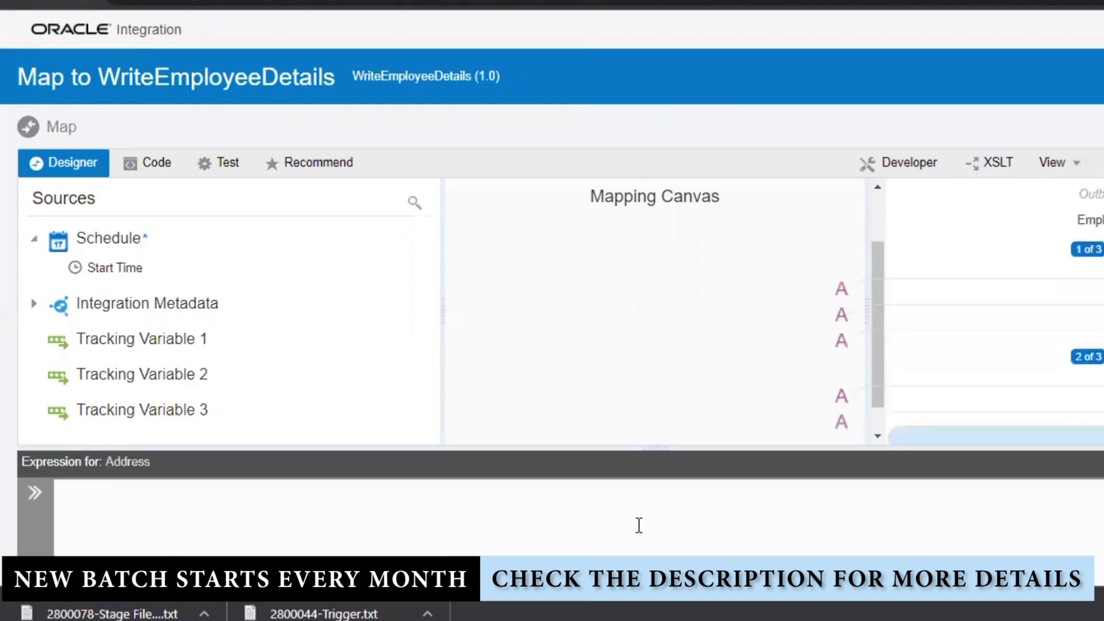
pyautogui.write('"BANGALORE')
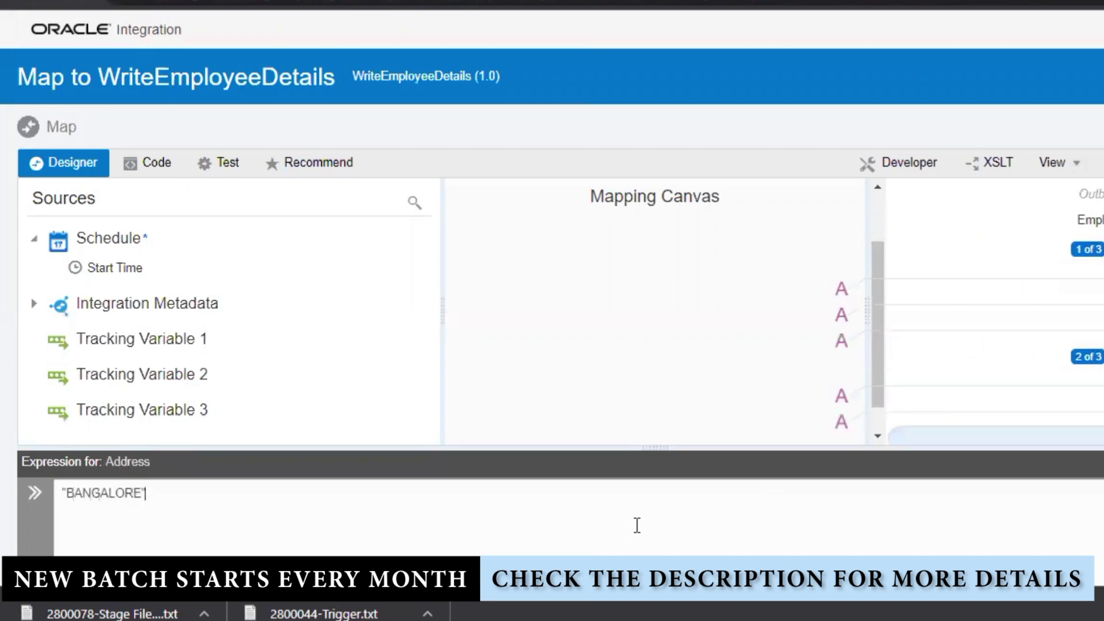
pyautogui.write('"')
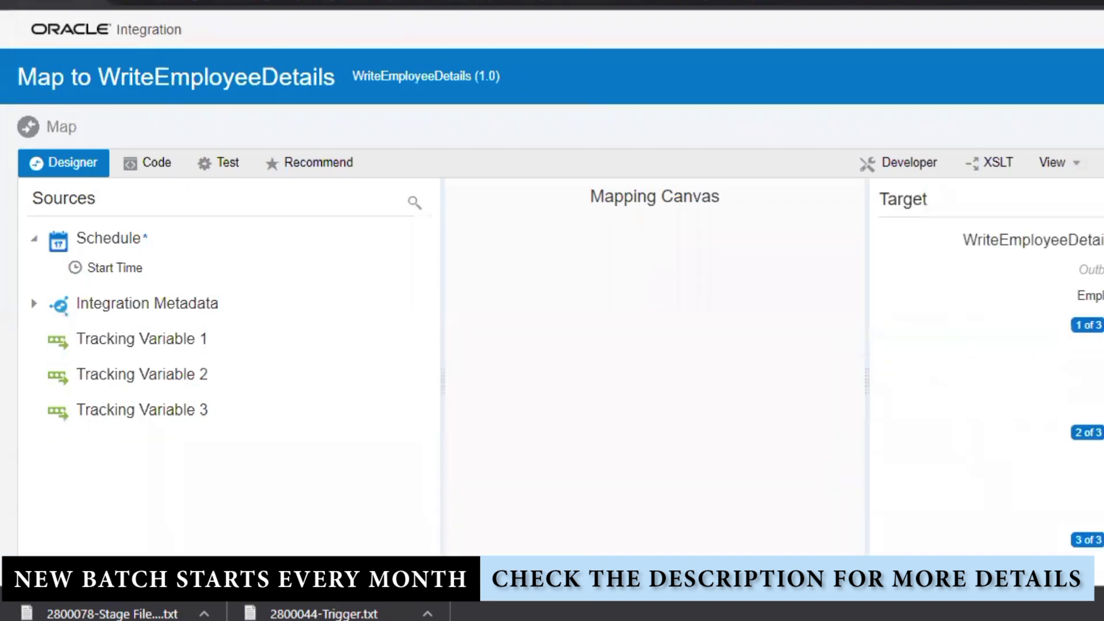
# - Map the third employee record's Name to the literal 'KRISHNA'
pyautogui.scroll(-1, 1065, 451)
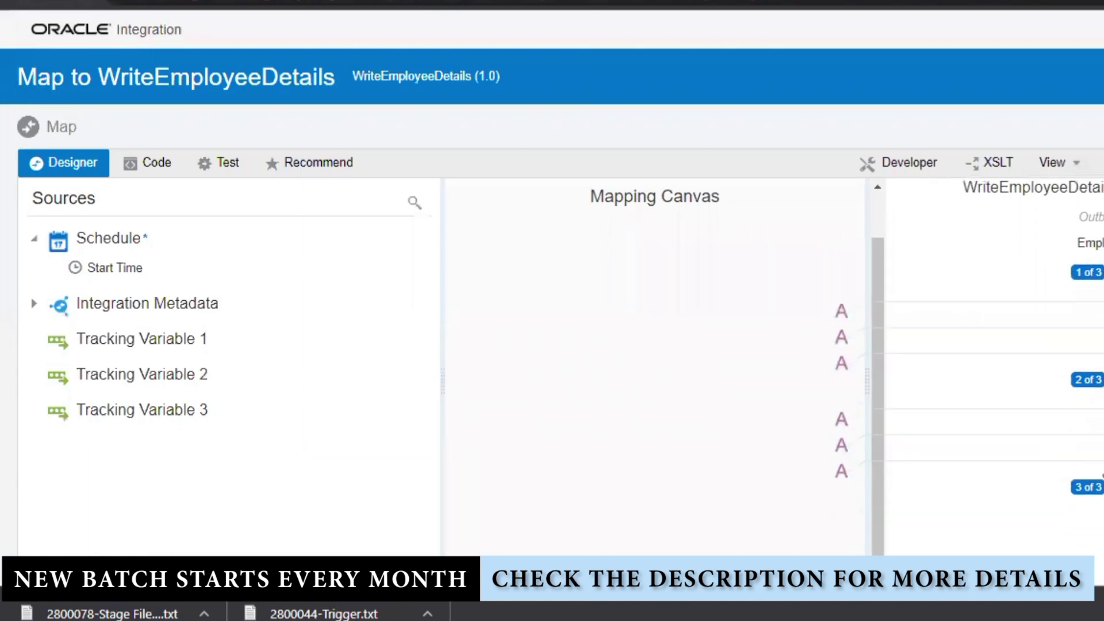
pyautogui.rightClick(952, 301)
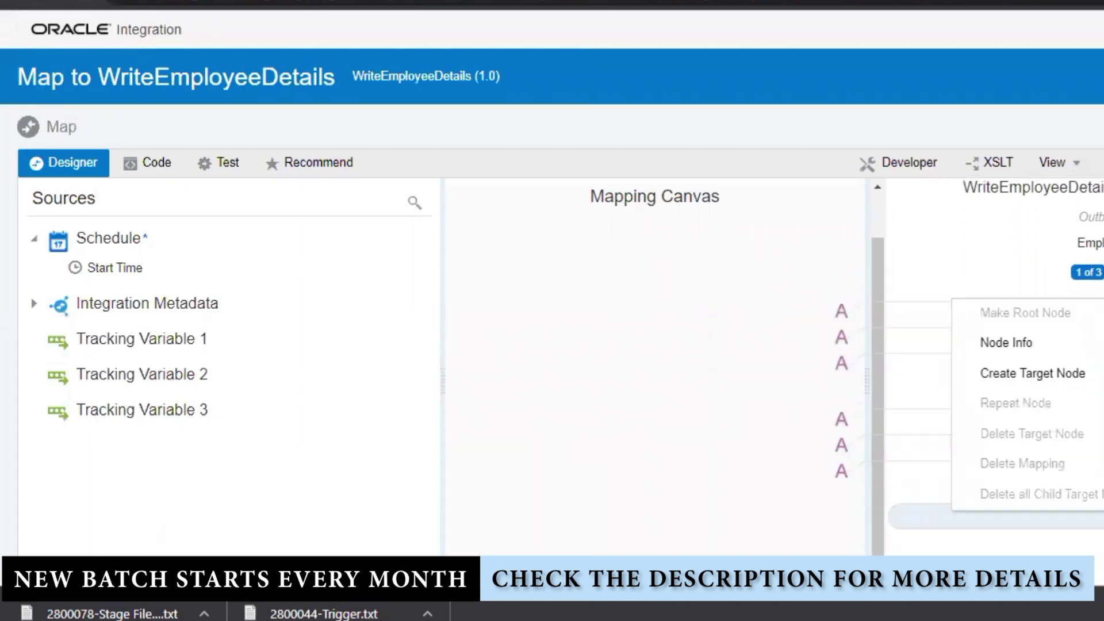
pyautogui.click(1060, 384)
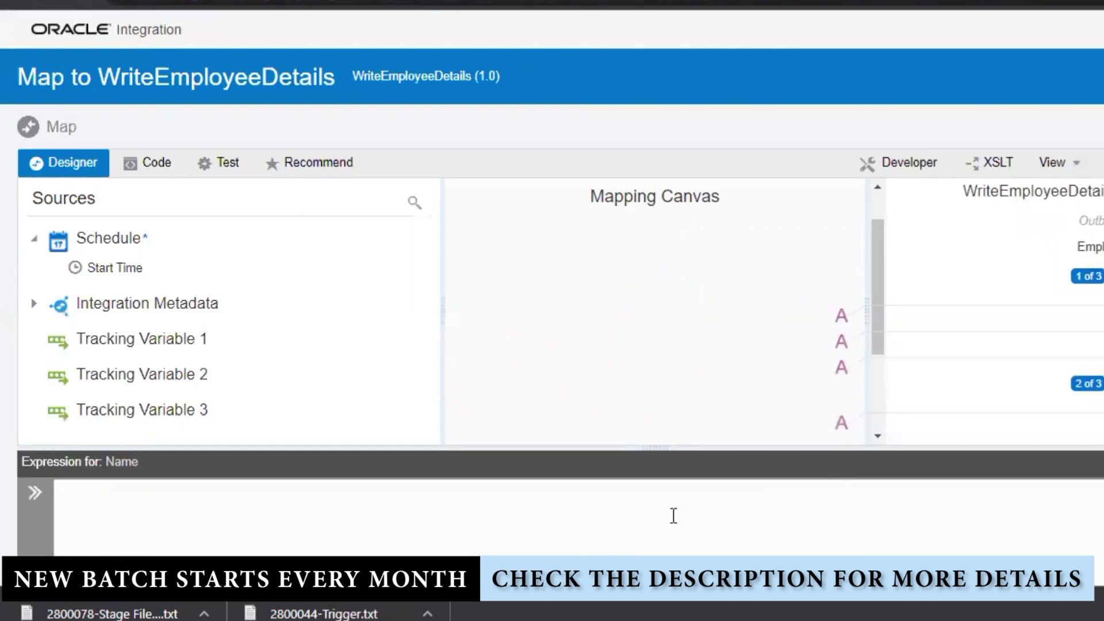
pyautogui.write('"KRISHNA')
pyautogui.press('Escape')
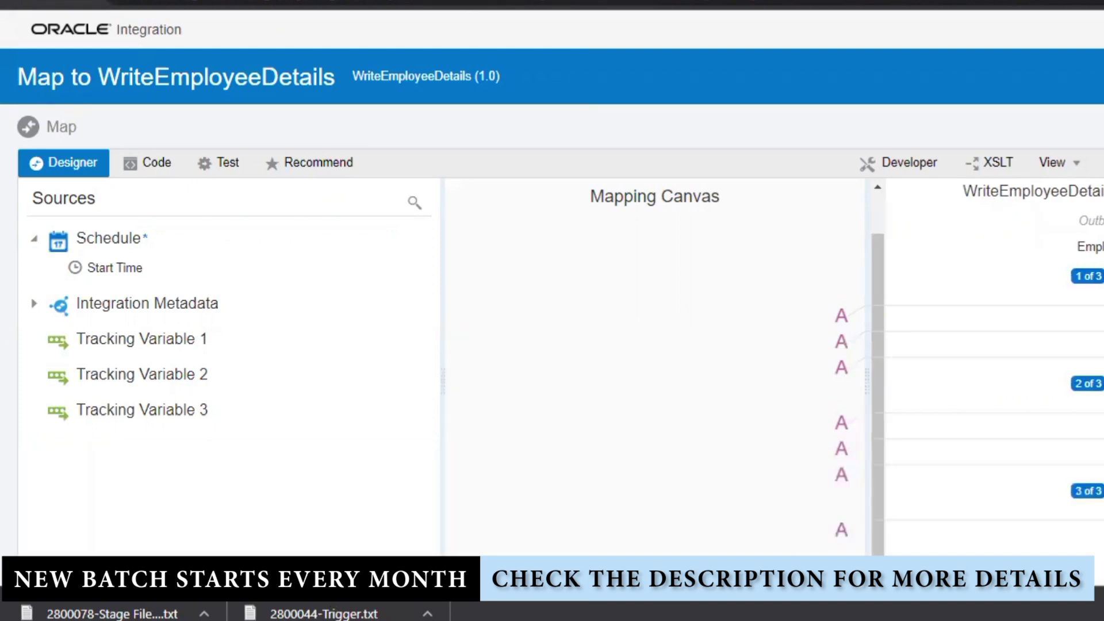
# - Map the third record's ID to '3' and create its Address target mapping
pyautogui.rightClick(982, 329)
pyautogui.click(1064, 403)
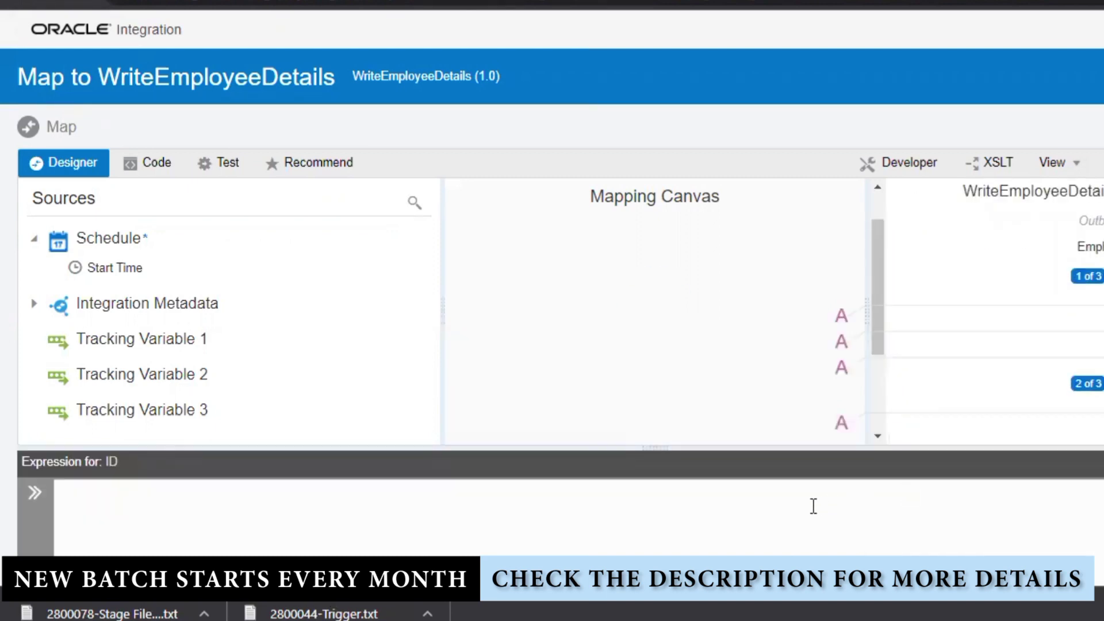
pyautogui.write('"3')
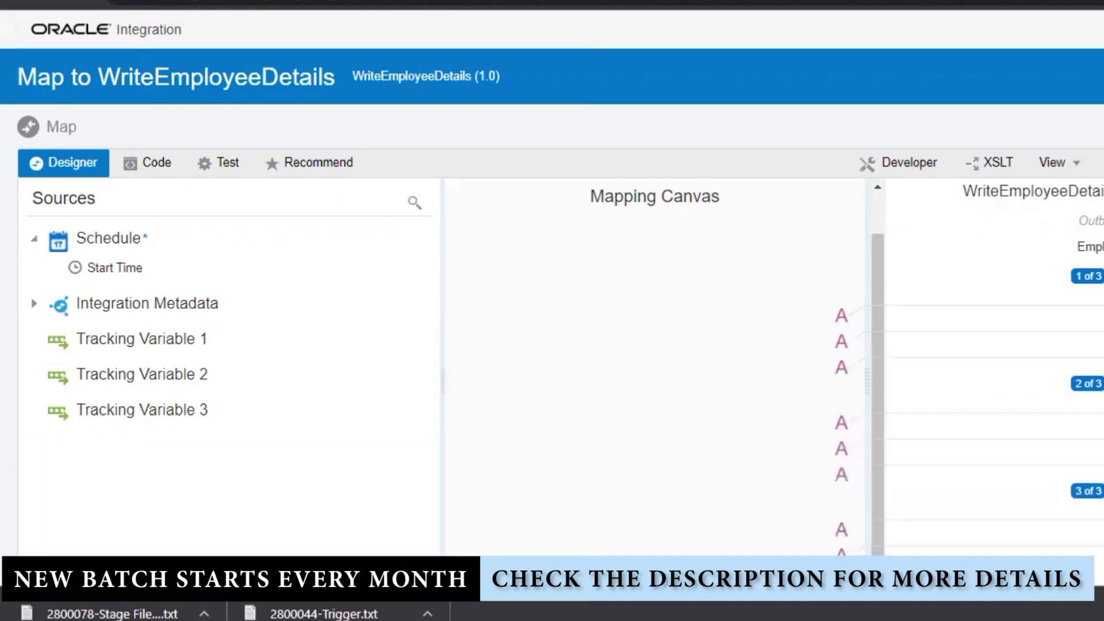
pyautogui.rightClick(957, 349)
pyautogui.click(1064, 424)
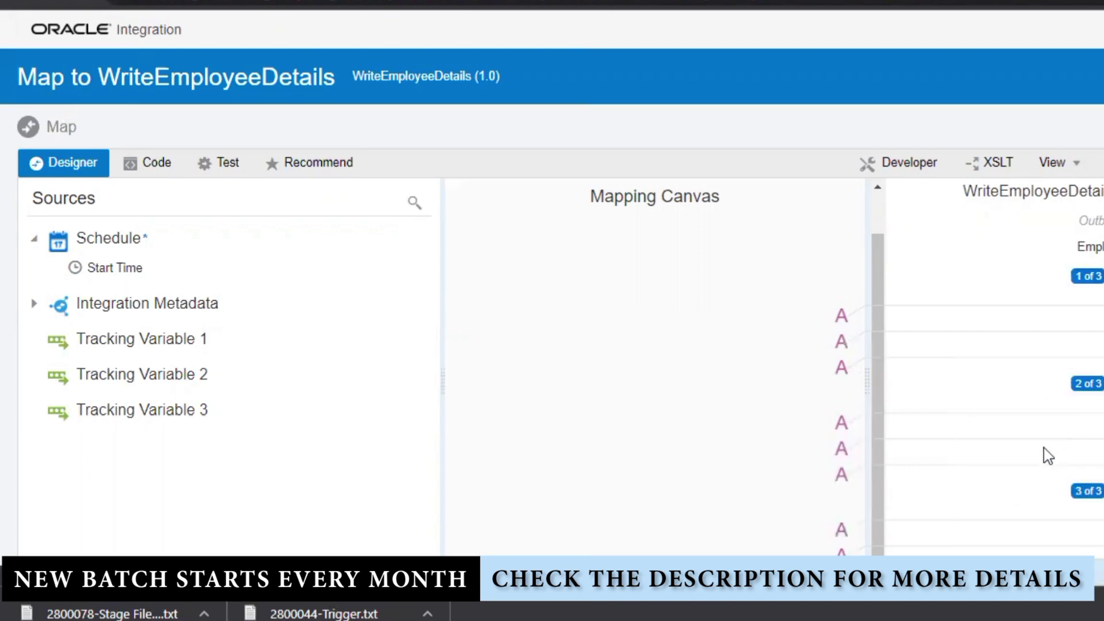
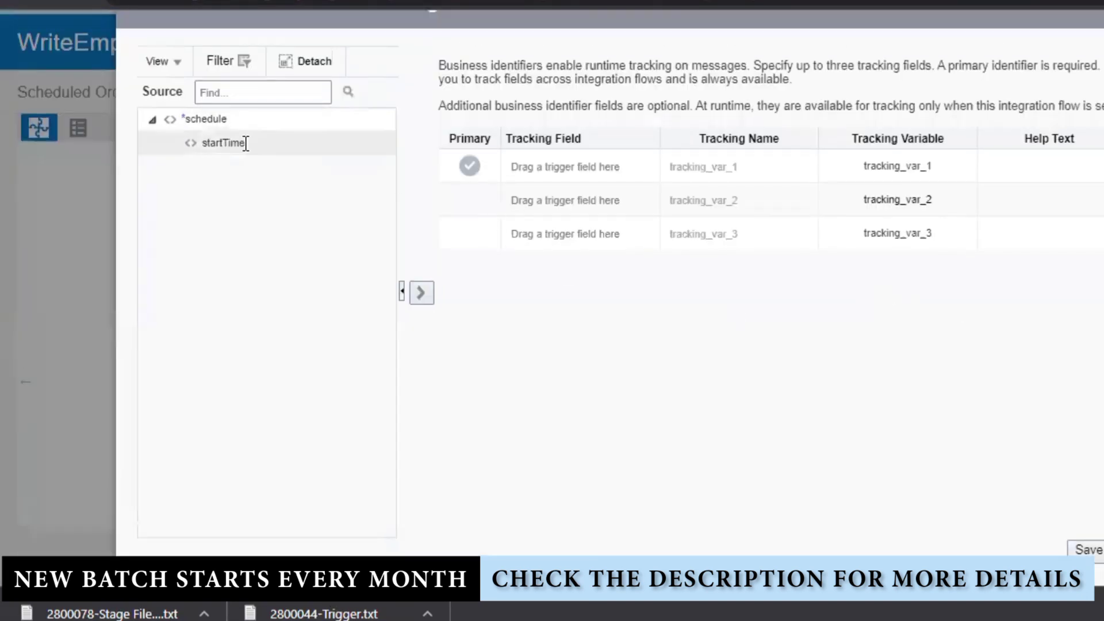
# - Make startTime the primary tracking field in Business Identifiers and save it
pyautogui.moveTo(244, 142); pyautogui.dragTo(578, 158)
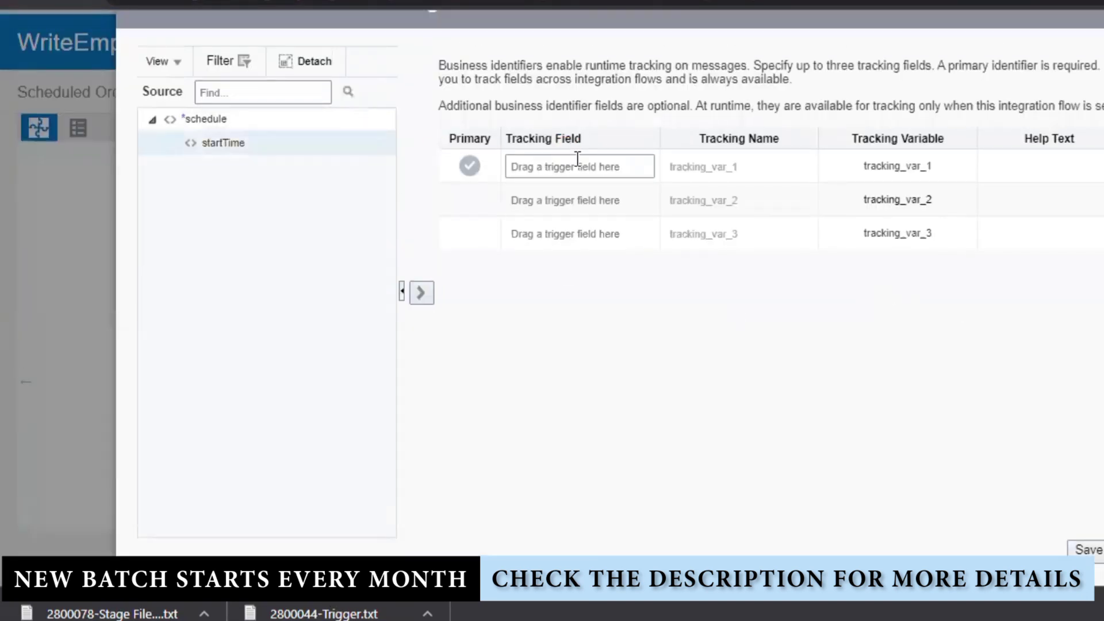
pyautogui.click(568, 162)
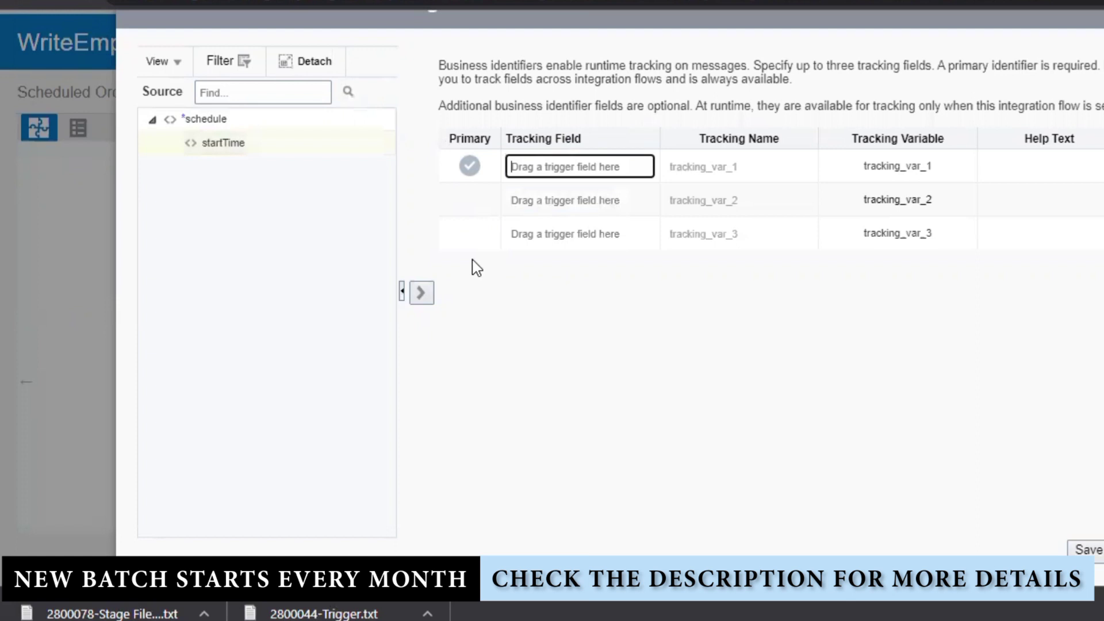
pyautogui.click(420, 294)
pyautogui.click(1085, 550)
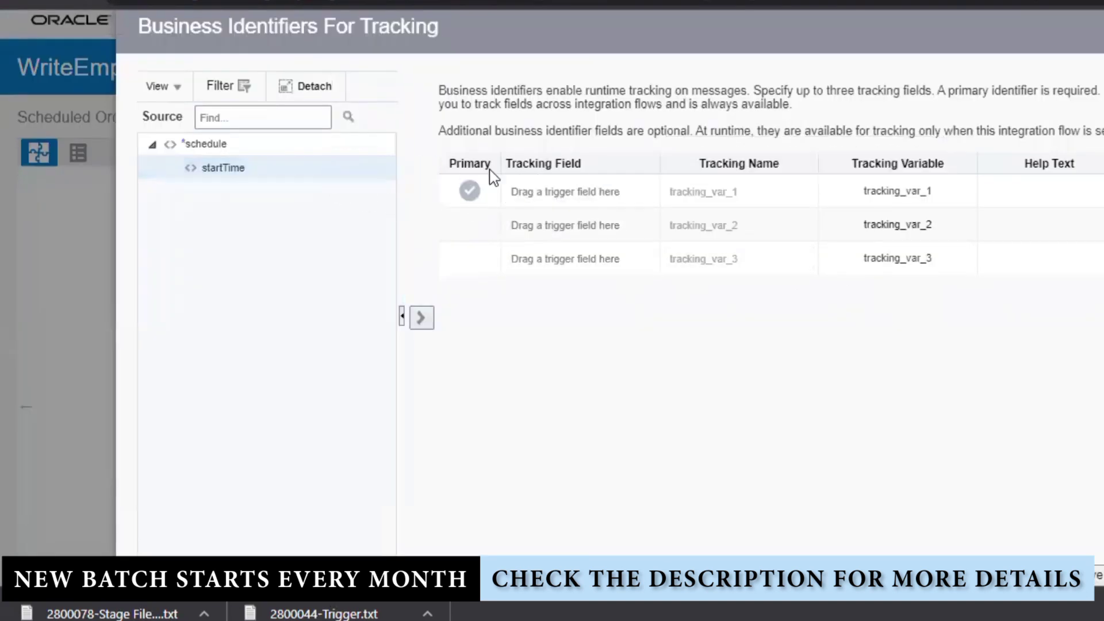
pyautogui.click(428, 321)
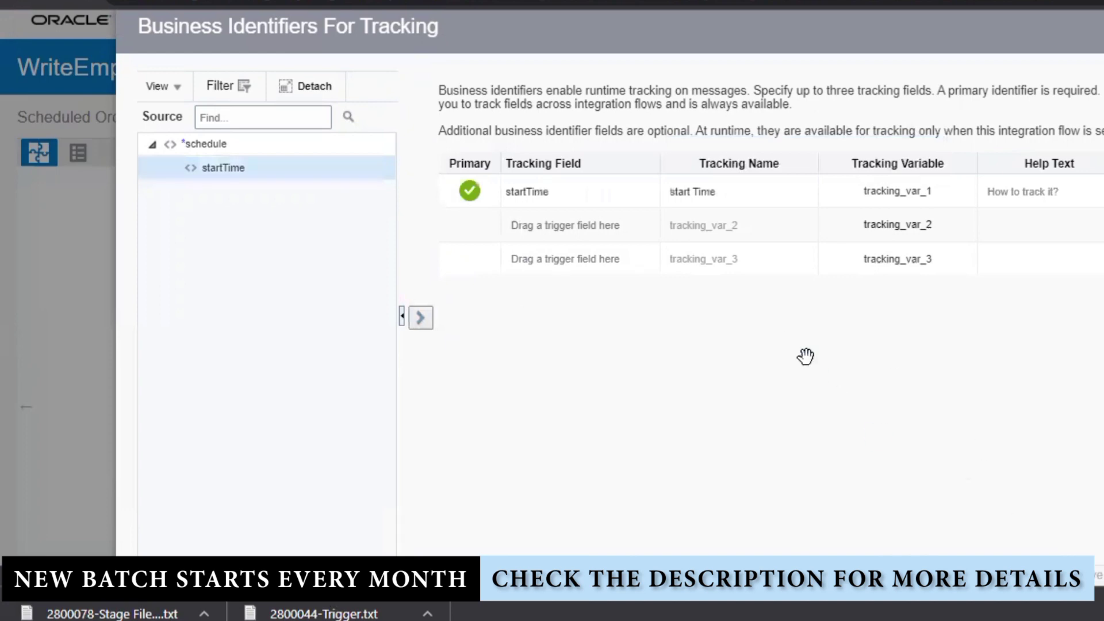
pyautogui.press('Escape')
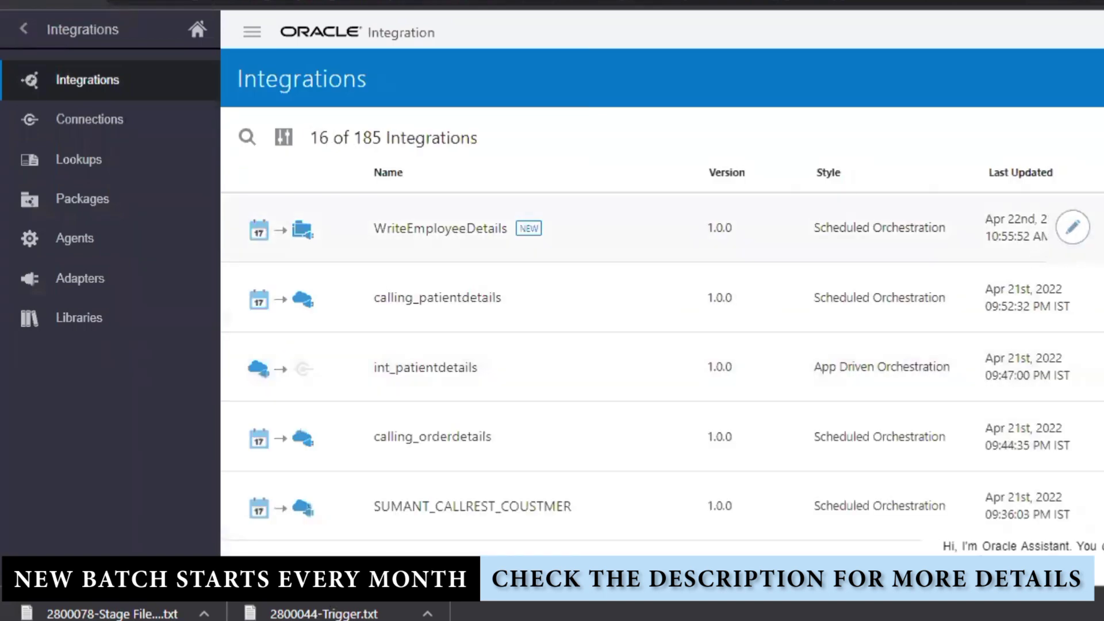
# - Activate WriteEmployeeDetails with tracing and payload tracing enabled
pyautogui.click(1100, 228)
pyautogui.click(368, 434)
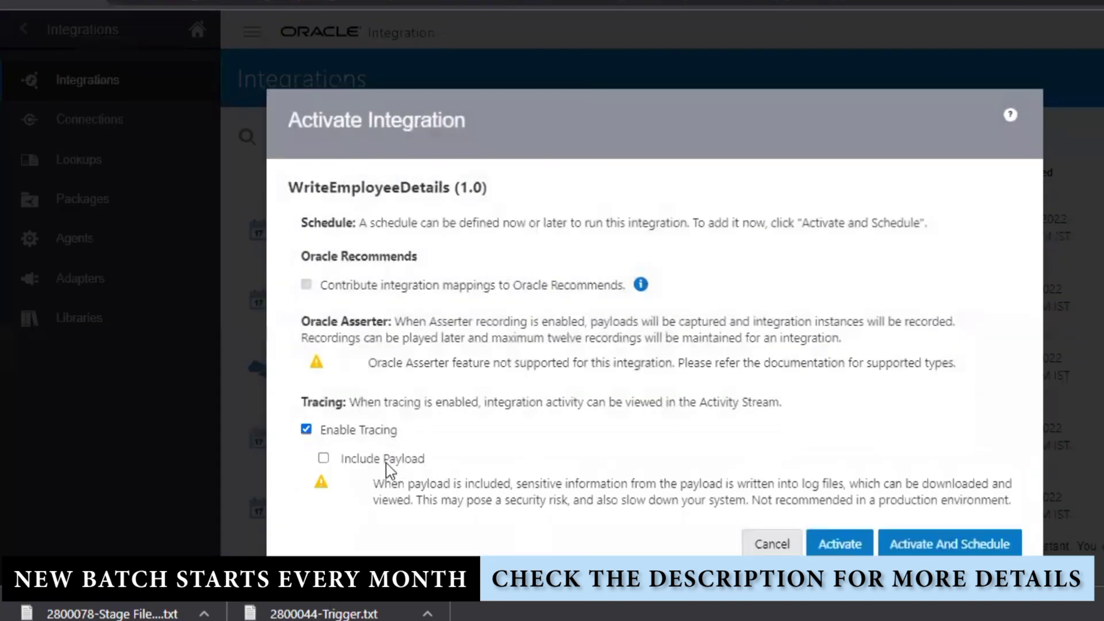
pyautogui.click(386, 463)
pyautogui.click(834, 575)
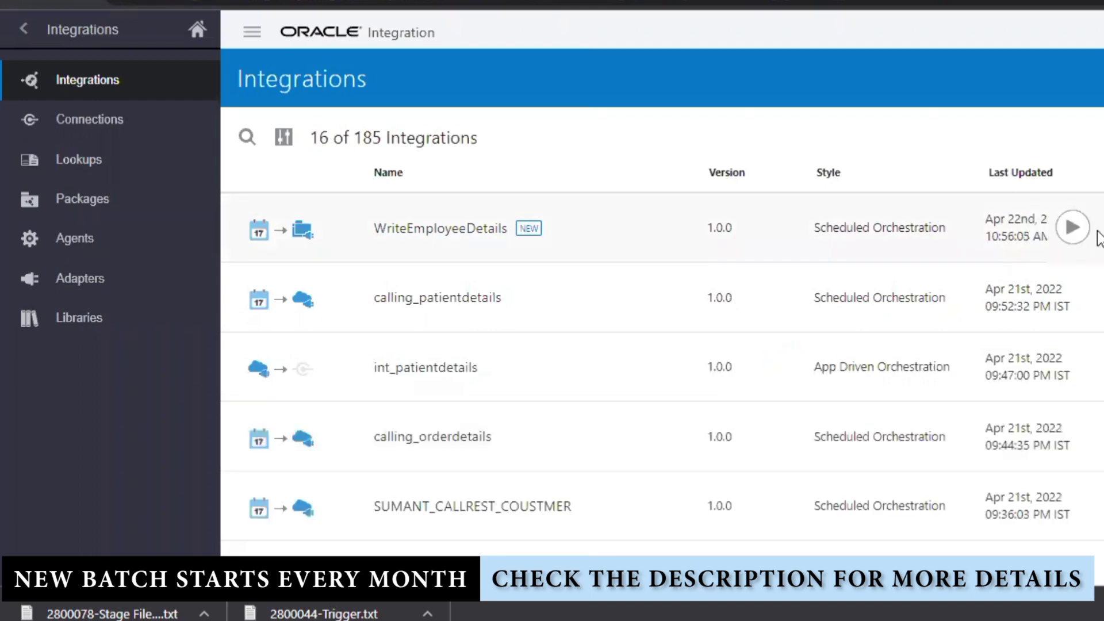
# - Submit three immediate runs of WriteEmployeeDetails with Run > Submit Now
pyautogui.click(1073, 229)
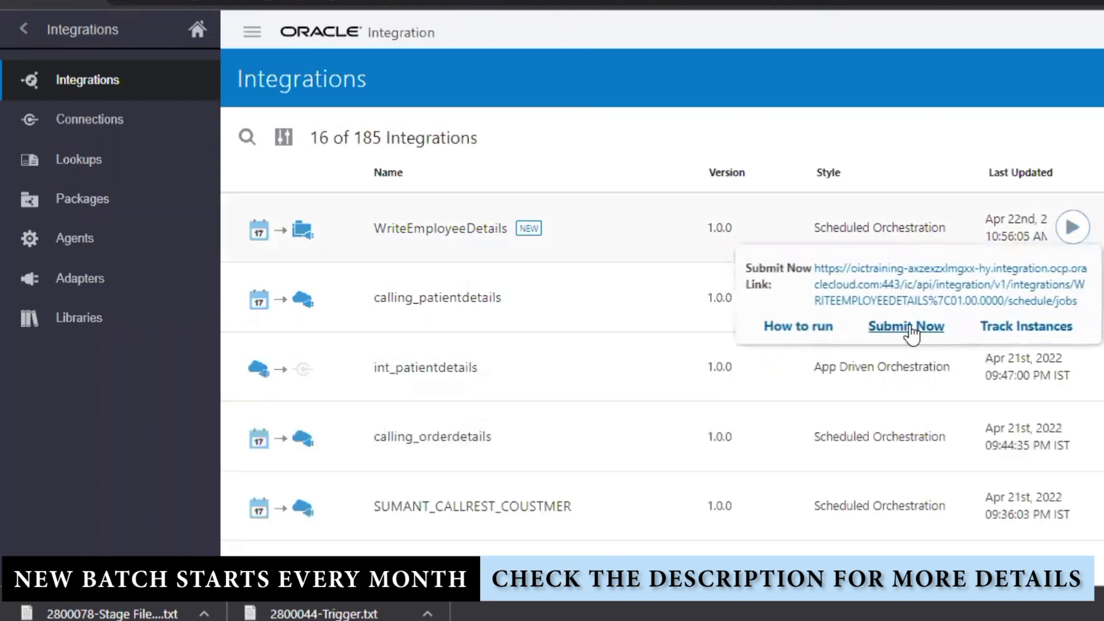
pyautogui.click(912, 328)
pyautogui.click(977, 443)
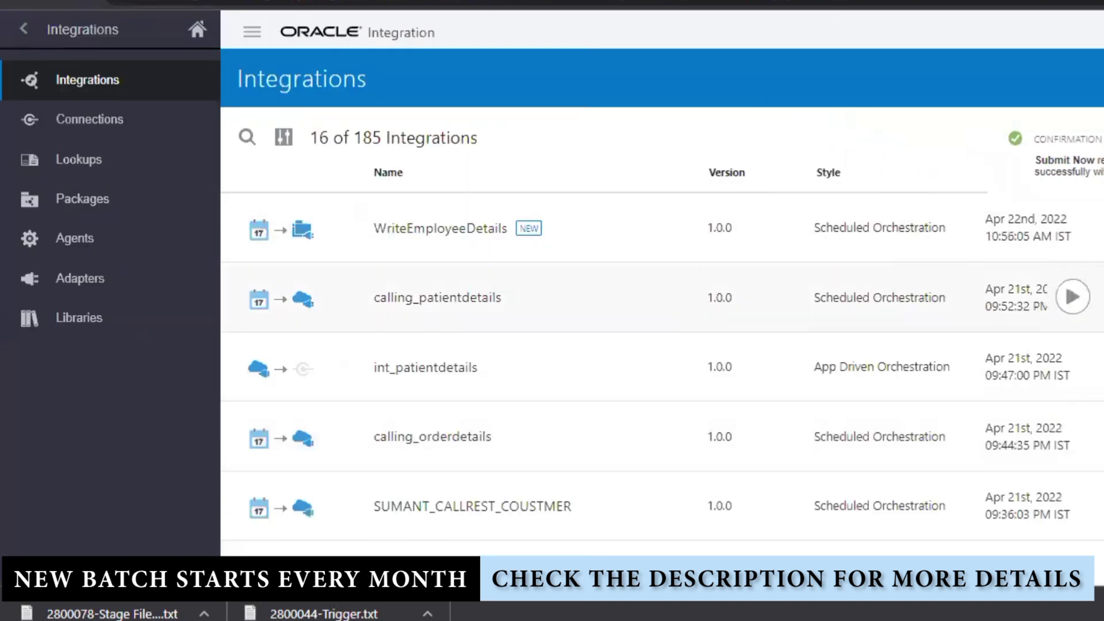
pyautogui.click(1073, 228)
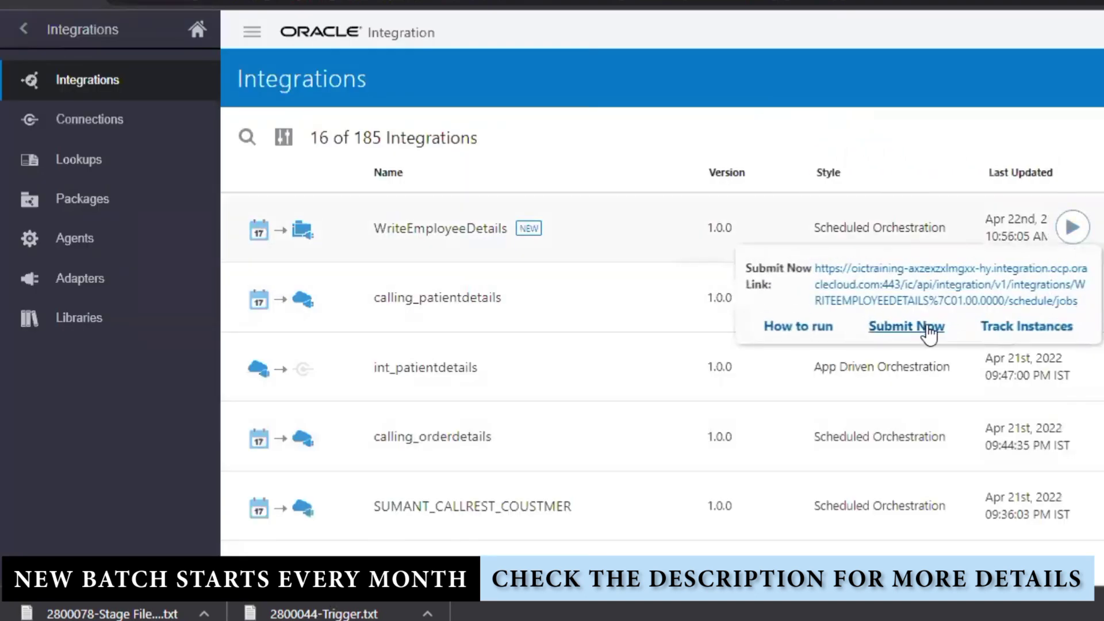
pyautogui.click(932, 326)
pyautogui.click(980, 435)
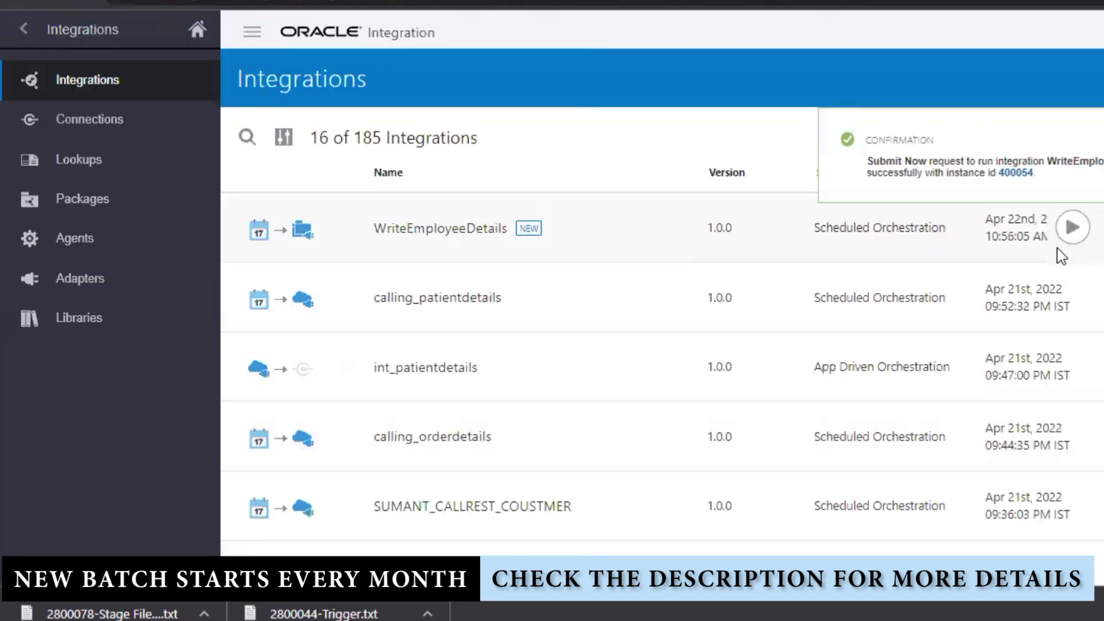
pyautogui.click(1080, 237)
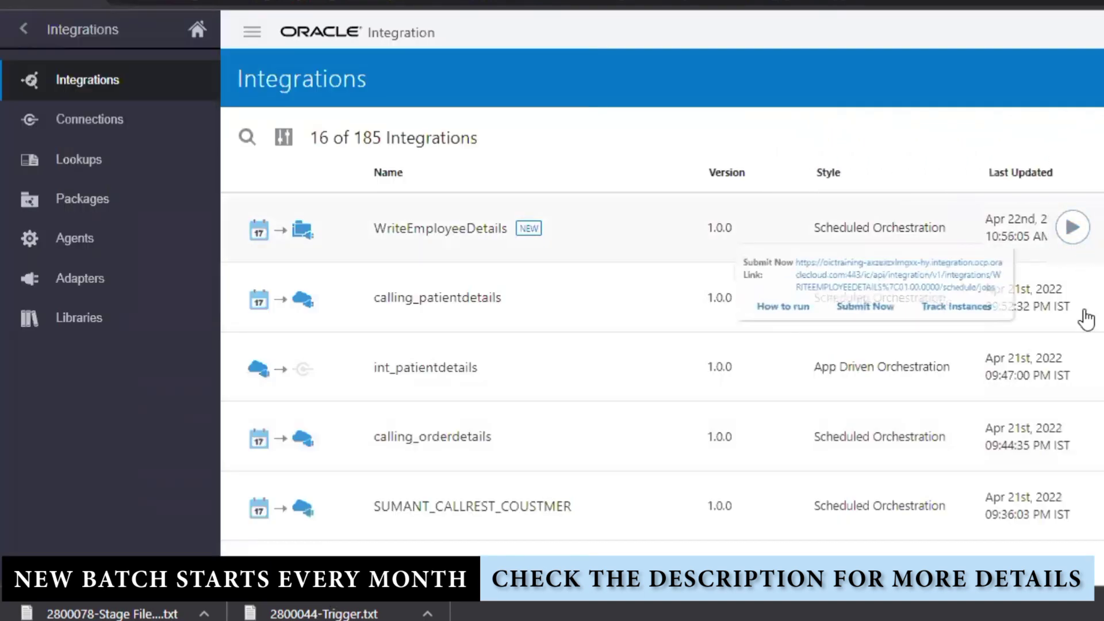
pyautogui.click(886, 325)
pyautogui.click(967, 439)
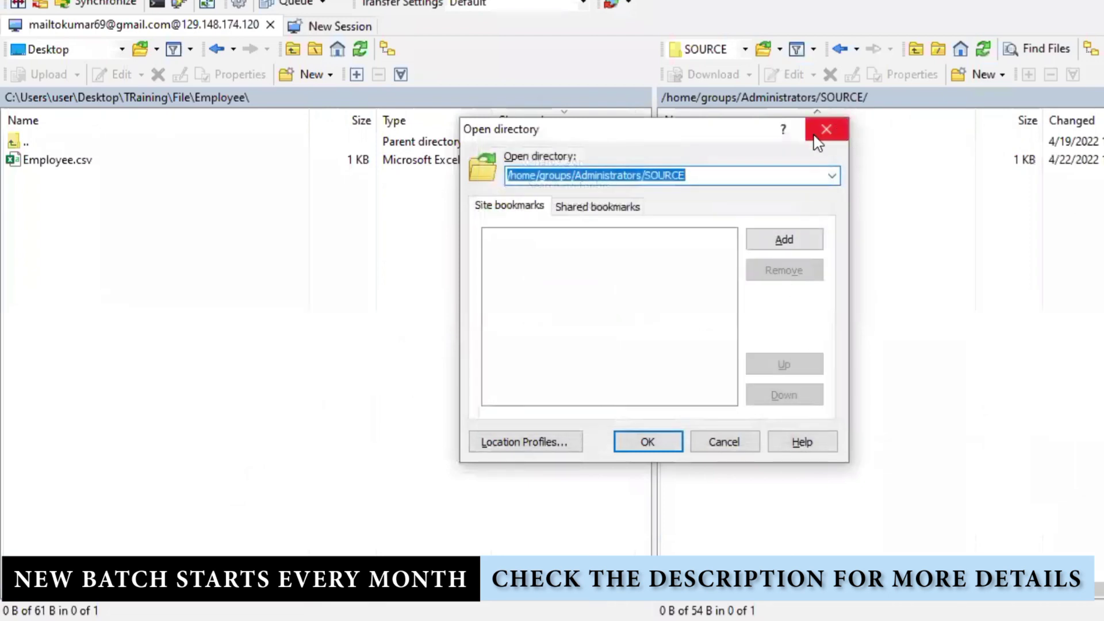
# - Close the directory chooser and refresh WinSCP's remote SOURCE folder, checking Employee_1.csv
pyautogui.click(827, 129)
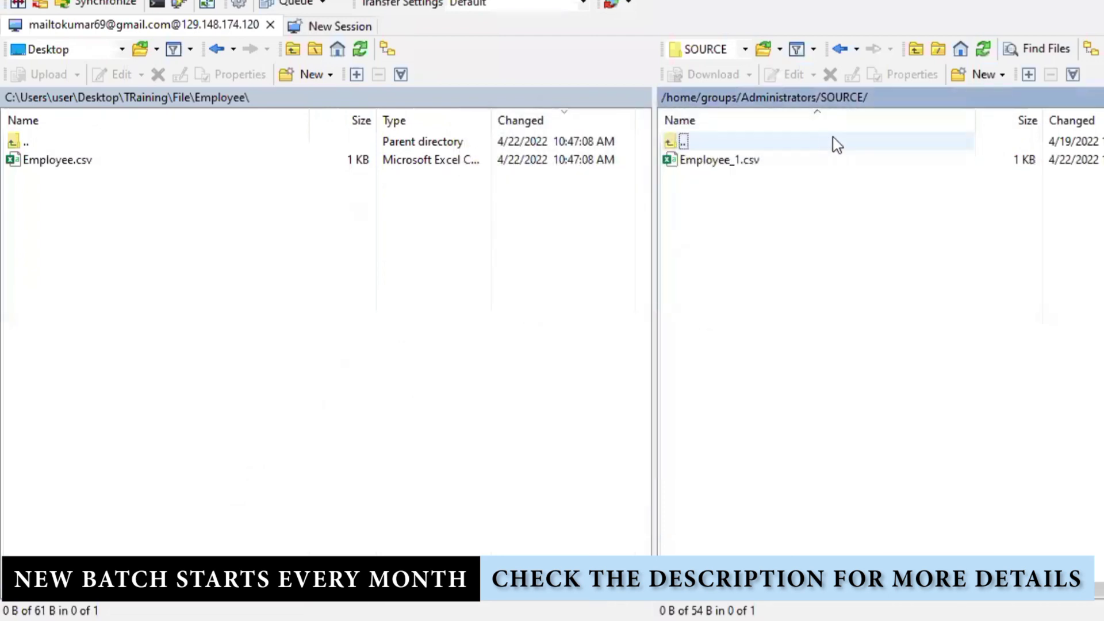
pyautogui.rightClick(764, 225)
pyautogui.click(821, 259)
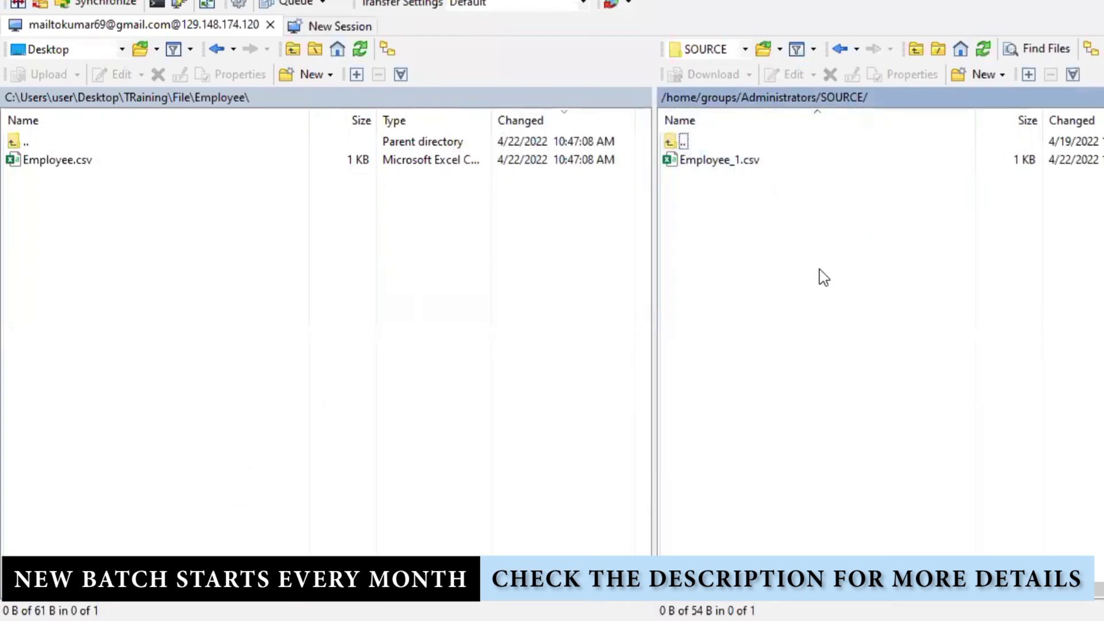
pyautogui.rightClick(765, 214)
pyautogui.click(829, 248)
pyautogui.rightClick(740, 161)
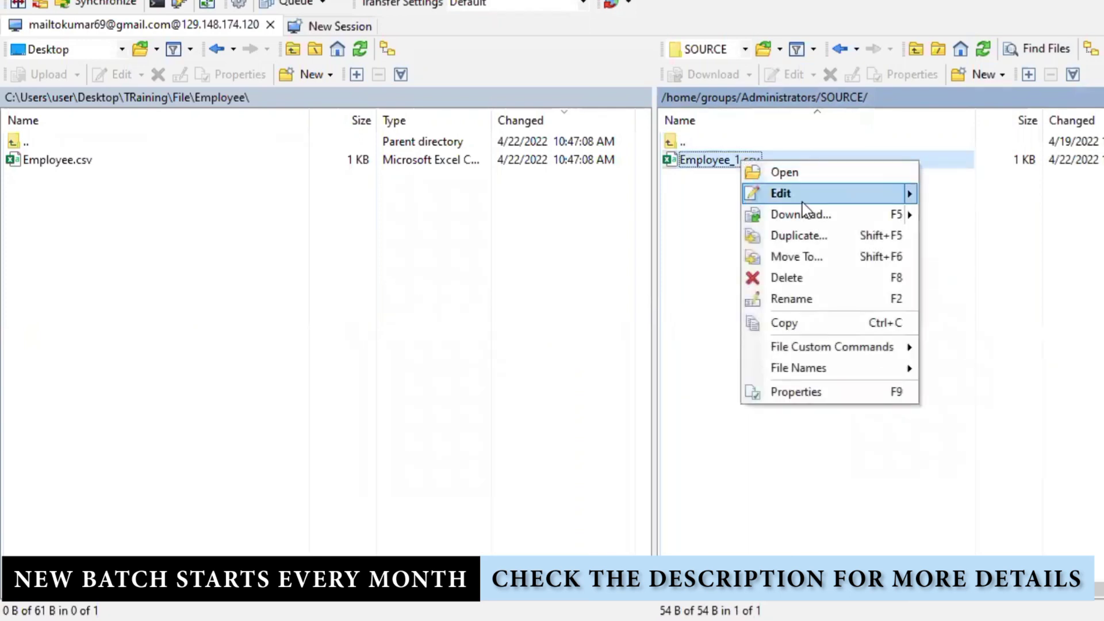
pyautogui.click(722, 251)
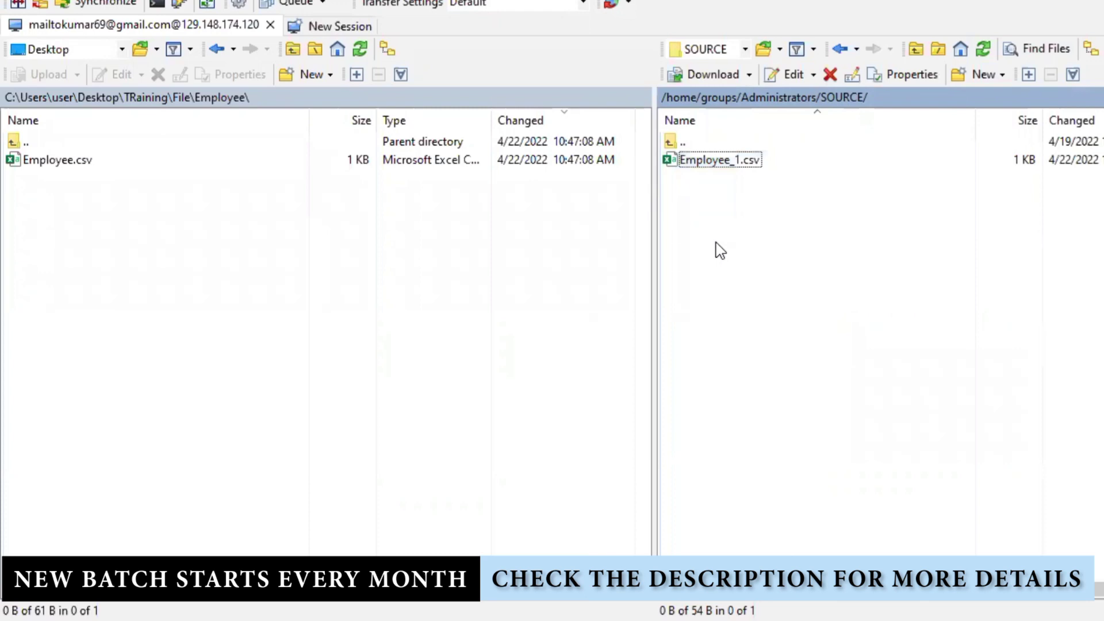
pyautogui.rightClick(733, 160)
pyautogui.moveTo(896, 195)
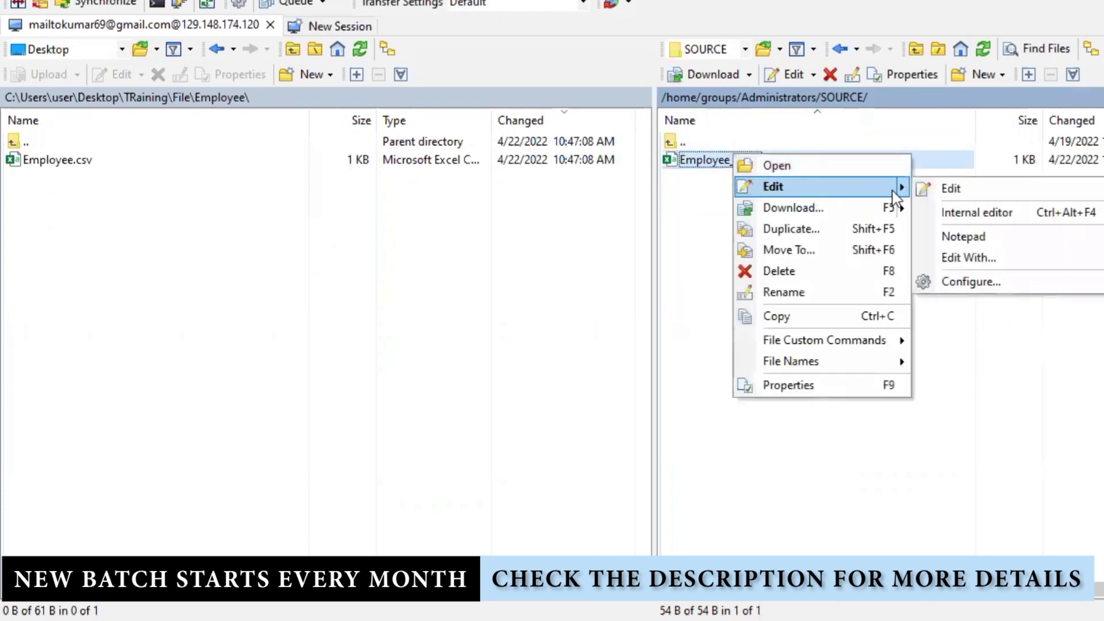
pyautogui.click(713, 241)
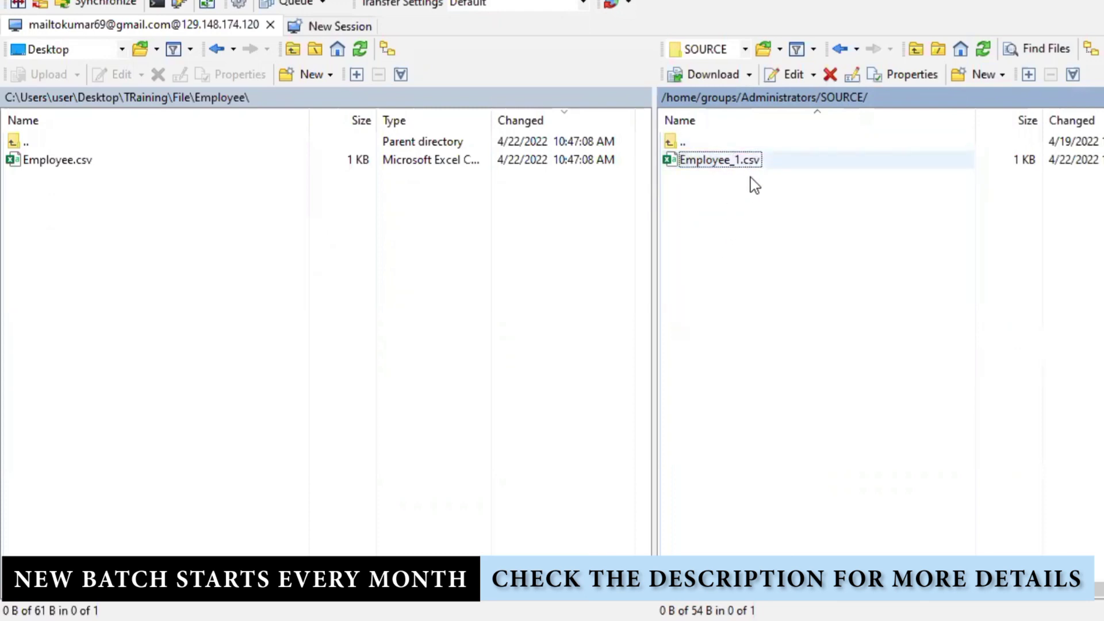
# - Keep refreshing the remote SOURCE folder until Employee_2.csv appears
pyautogui.rightClick(774, 247)
pyautogui.click(805, 277)
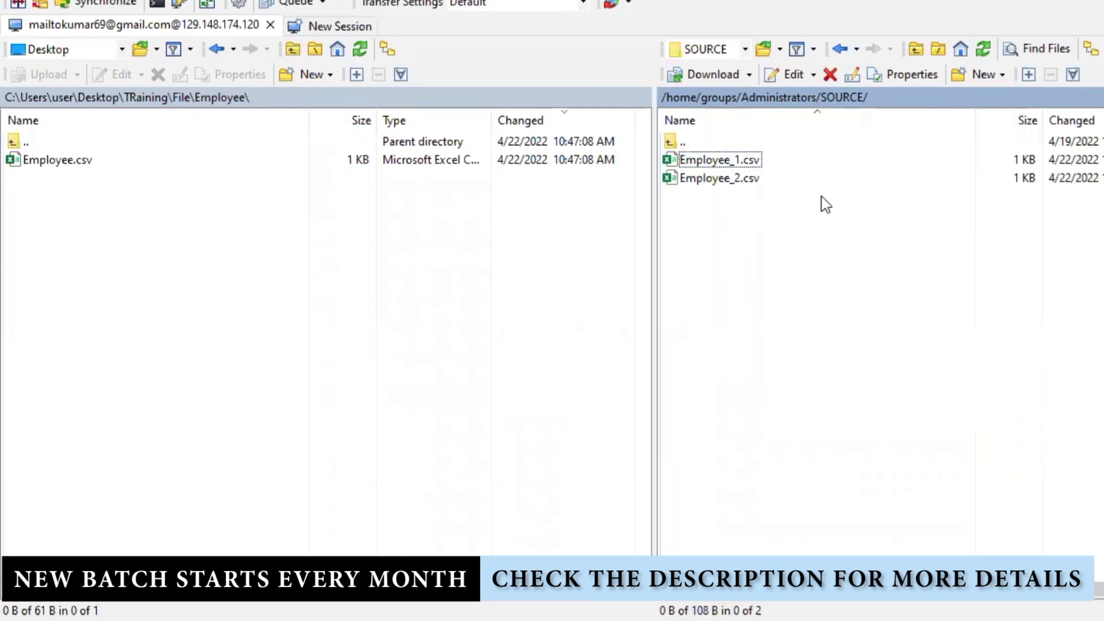
pyautogui.rightClick(813, 235)
pyautogui.click(813, 267)
pyautogui.rightClick(799, 257)
pyautogui.click(825, 288)
pyautogui.rightClick(799, 256)
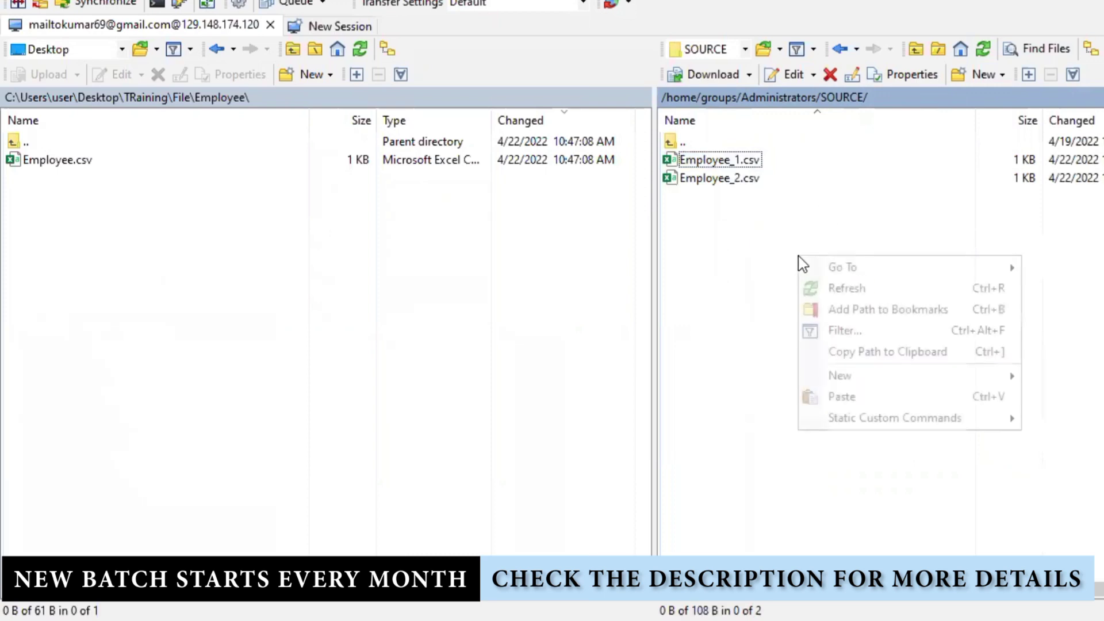
pyautogui.click(806, 288)
pyautogui.rightClick(779, 257)
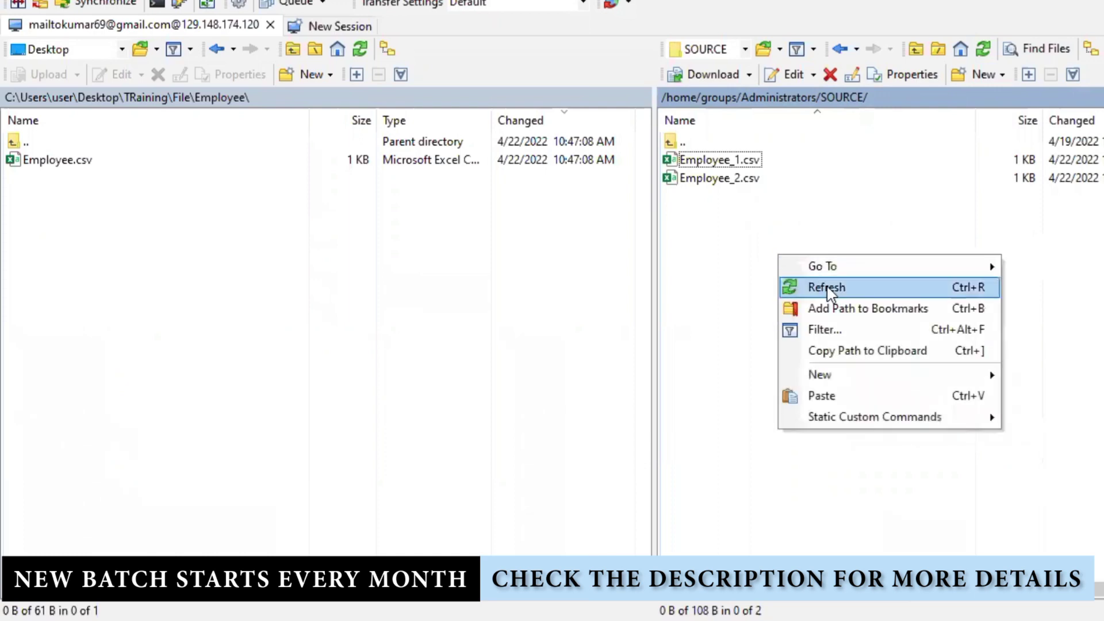
pyautogui.click(828, 288)
pyautogui.rightClick(777, 246)
pyautogui.click(816, 273)
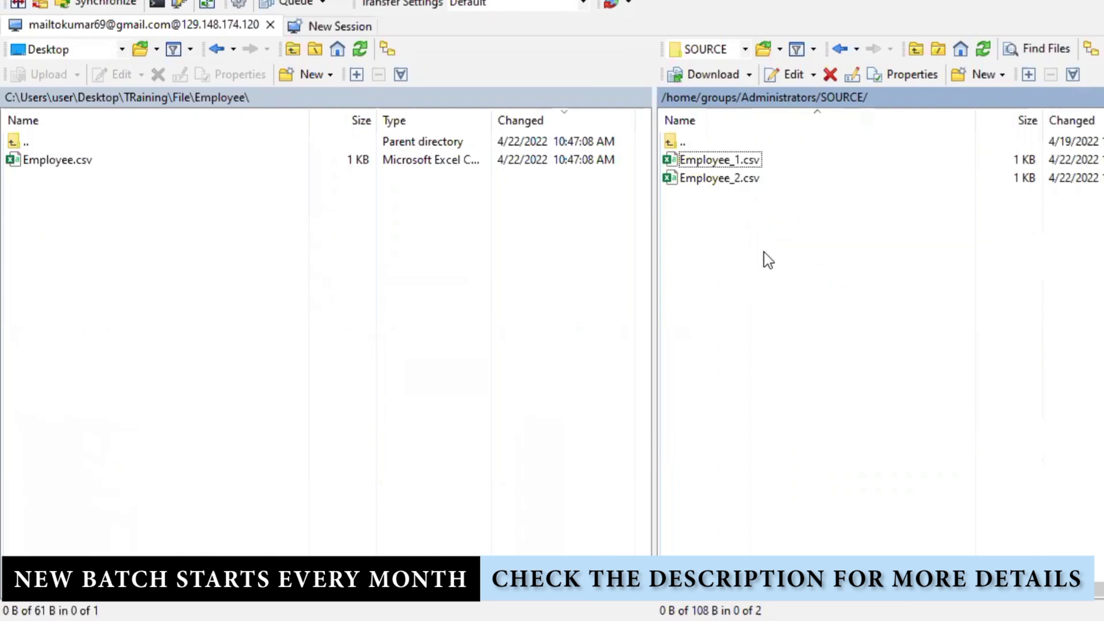
pyautogui.rightClick(764, 252)
pyautogui.click(822, 284)
pyautogui.rightClick(781, 259)
pyautogui.click(826, 291)
pyautogui.rightClick(746, 266)
pyautogui.click(754, 299)
pyautogui.rightClick(754, 255)
pyautogui.click(853, 287)
pyautogui.rightClick(845, 293)
pyautogui.click(892, 323)
pyautogui.click(985, 51)
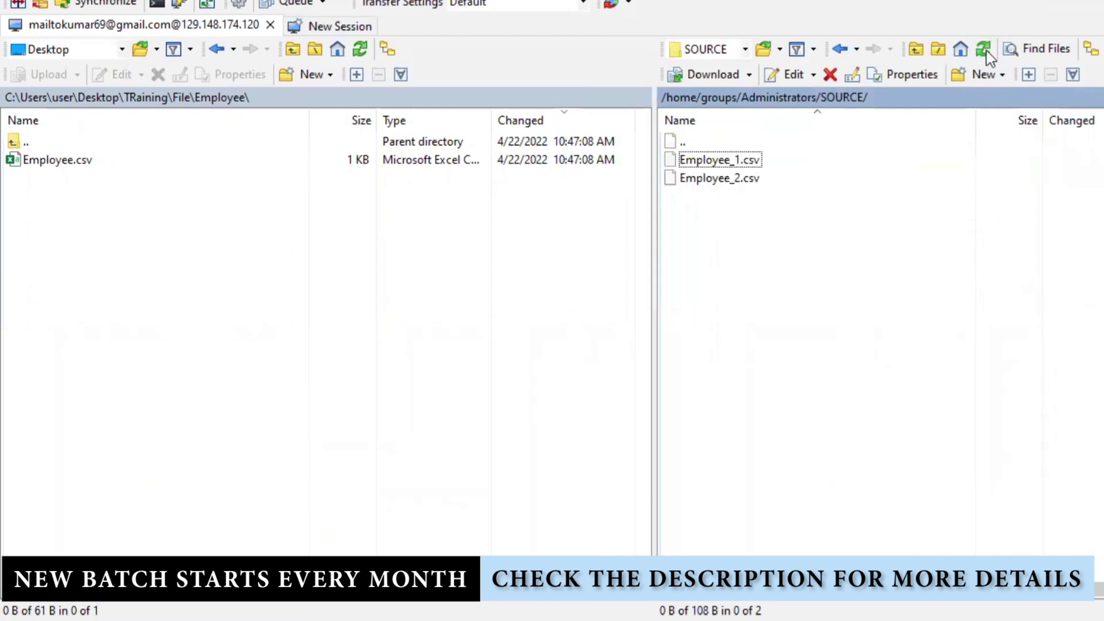
pyautogui.click(984, 50)
pyautogui.click(985, 51)
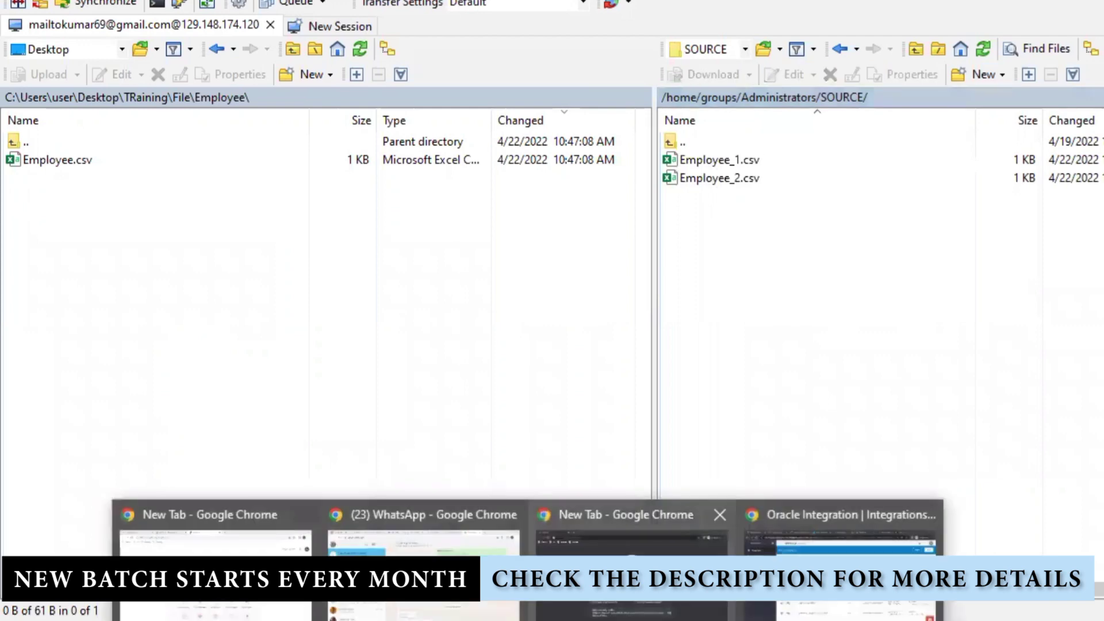
pyautogui.click(840, 526)
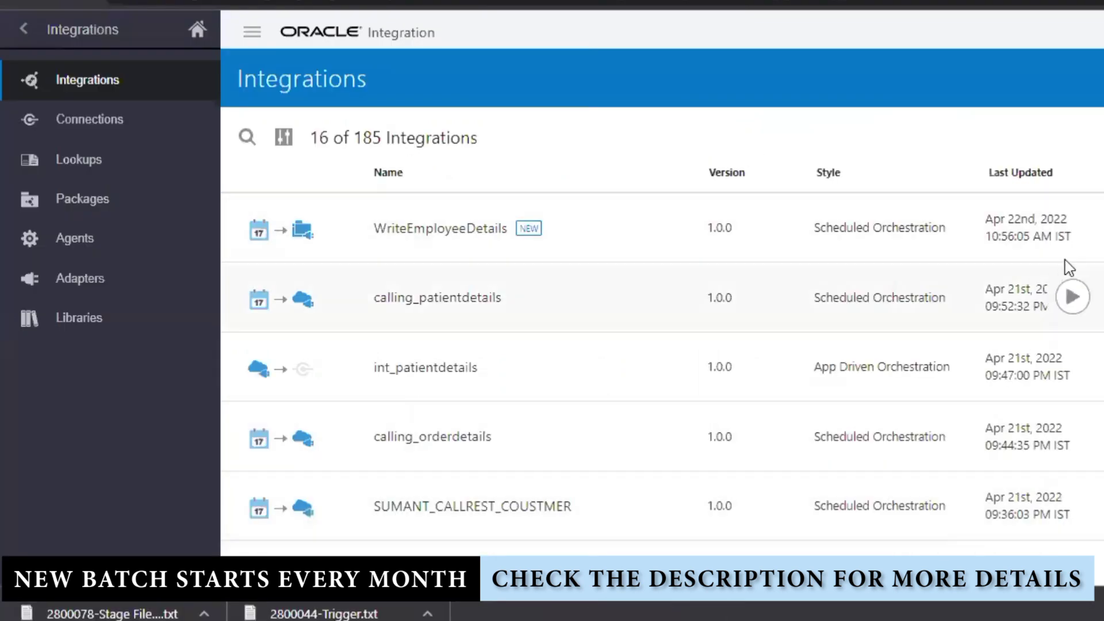
# - View WriteEmployeeDetails' tracked runs, then refresh WinSCP's SOURCE folder listing several times
pyautogui.click(1073, 236)
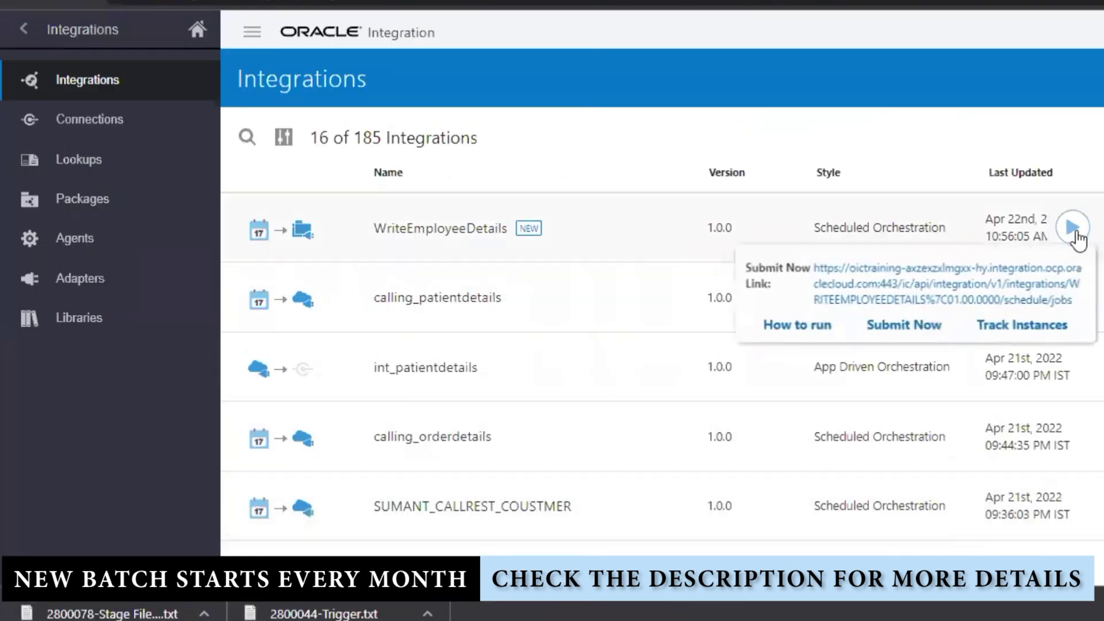
pyautogui.click(1013, 317)
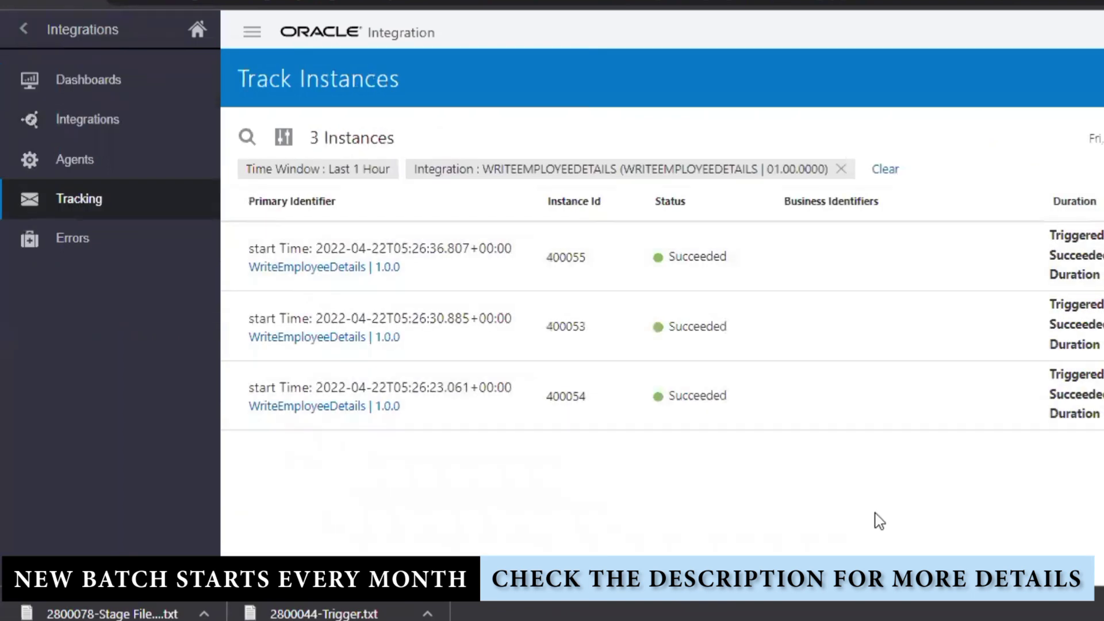
pyautogui.hotkey('alt', 'Tab')
pyautogui.rightClick(784, 358)
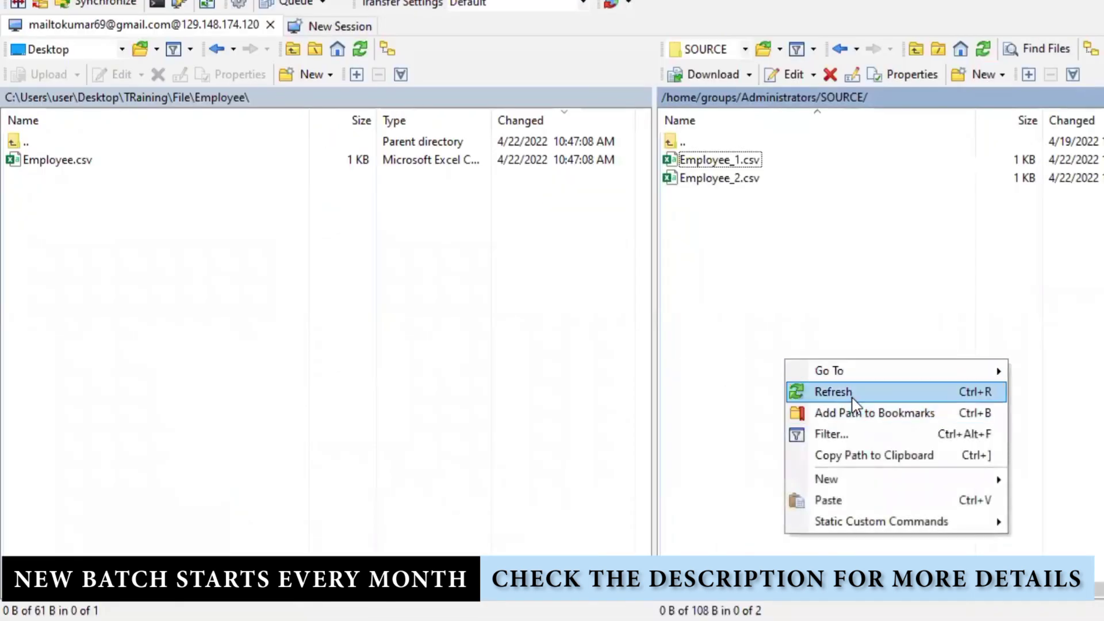
pyautogui.click(810, 390)
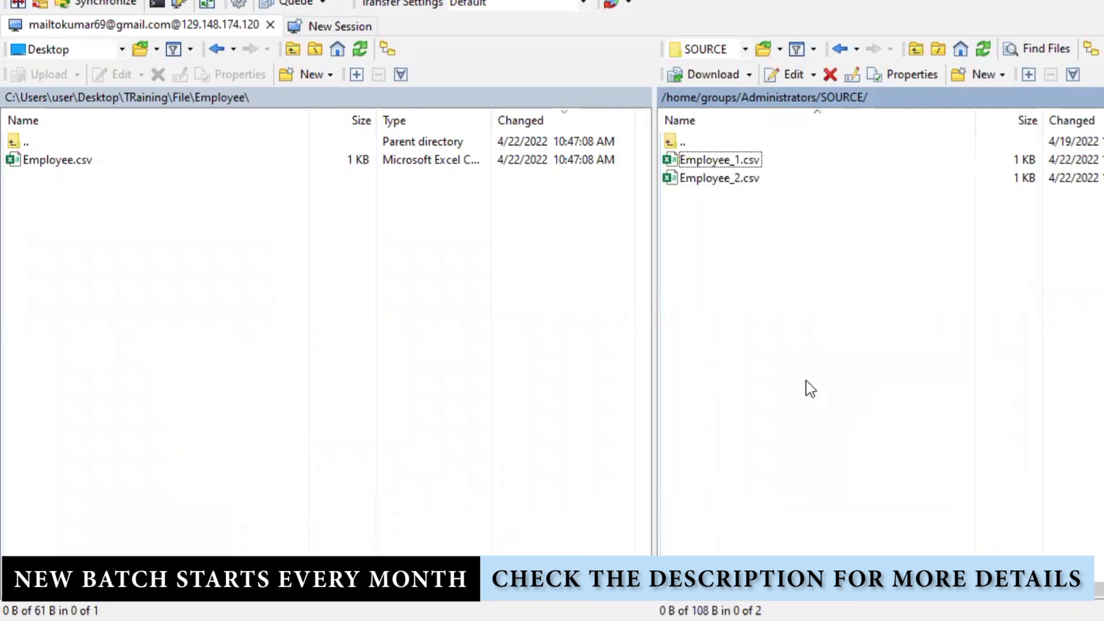
pyautogui.click(982, 51)
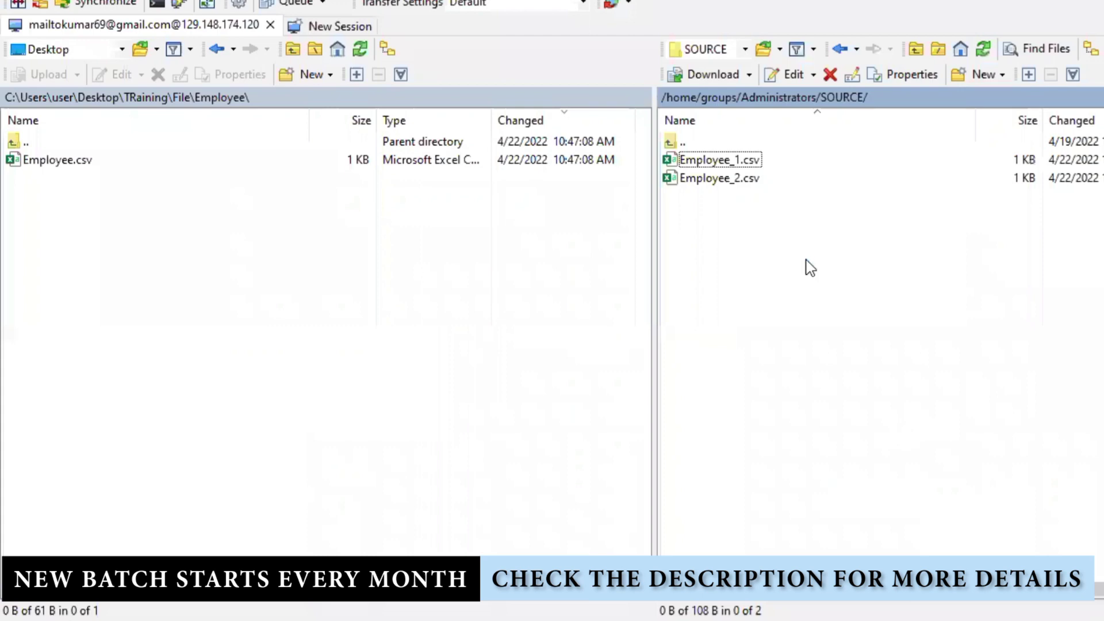
pyautogui.rightClick(806, 264)
pyautogui.click(873, 296)
pyautogui.rightClick(820, 267)
pyautogui.click(859, 297)
pyautogui.rightClick(815, 284)
pyautogui.click(844, 315)
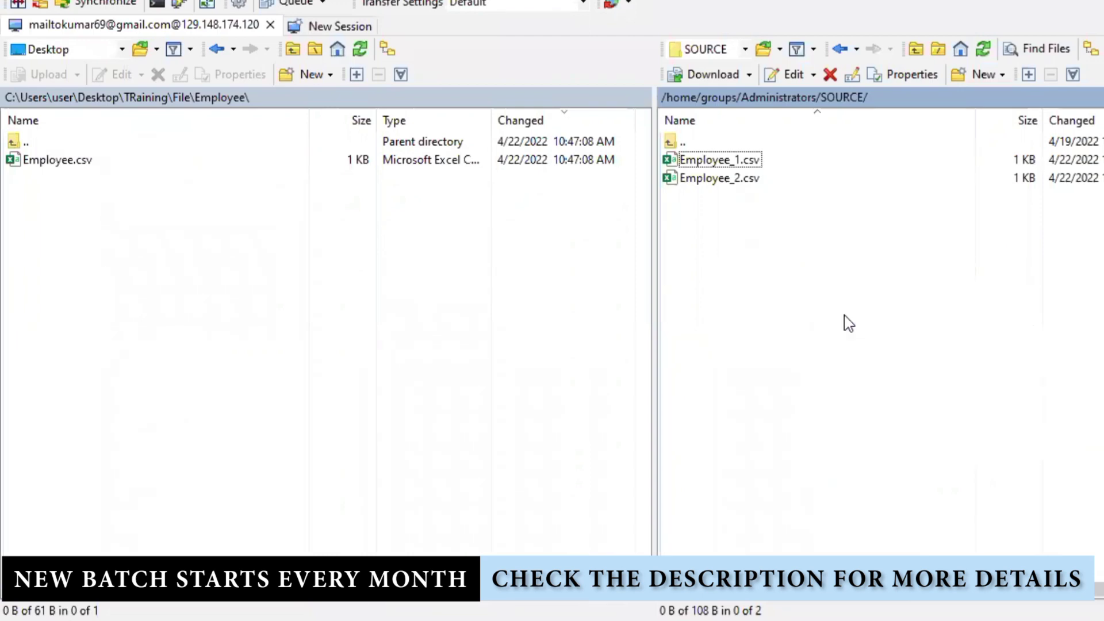
# - Open Employee_1.csv in WinSCP's editor to check its three employee rows, then close it
pyautogui.click(719, 166)
pyautogui.rightClick(719, 166)
pyautogui.moveTo(807, 205)
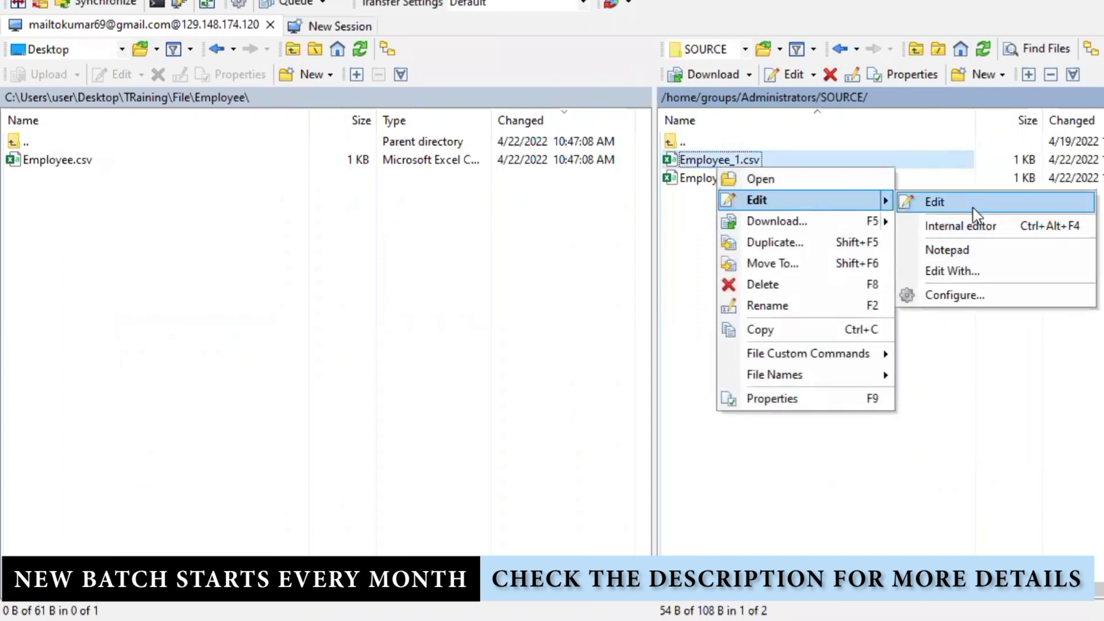
pyautogui.click(970, 225)
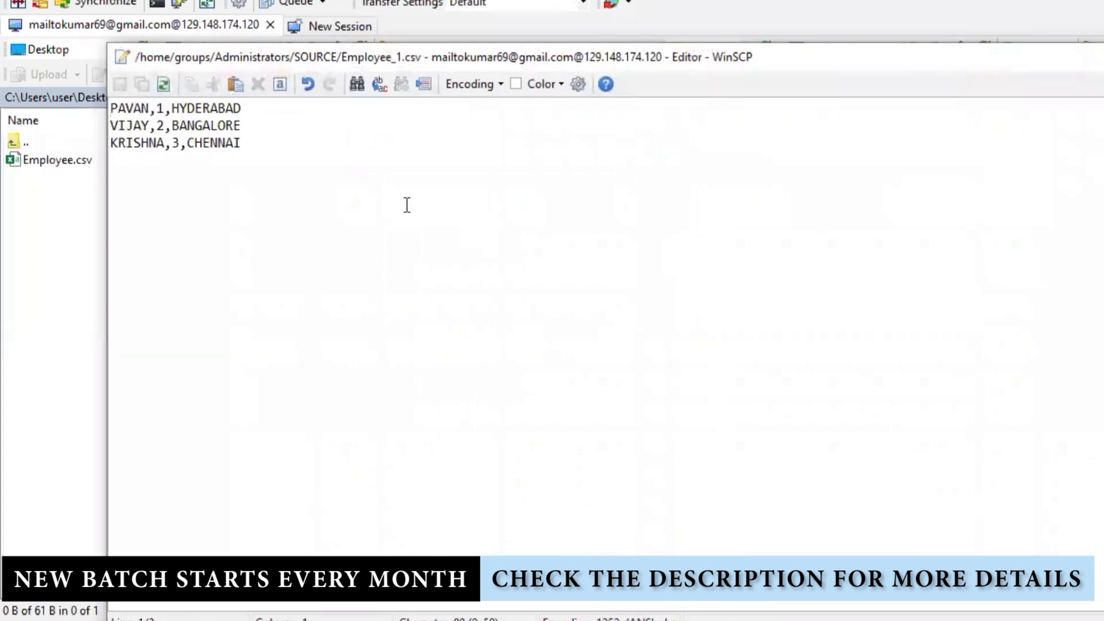
pyautogui.hotkey('ctrl', 'a')
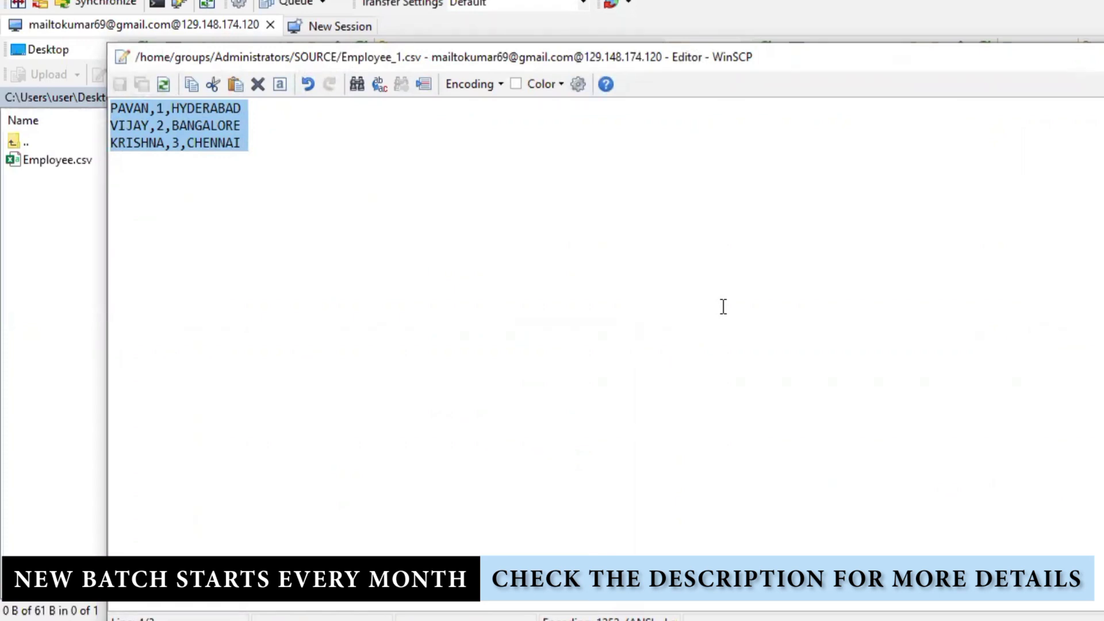
pyautogui.press('Escape')
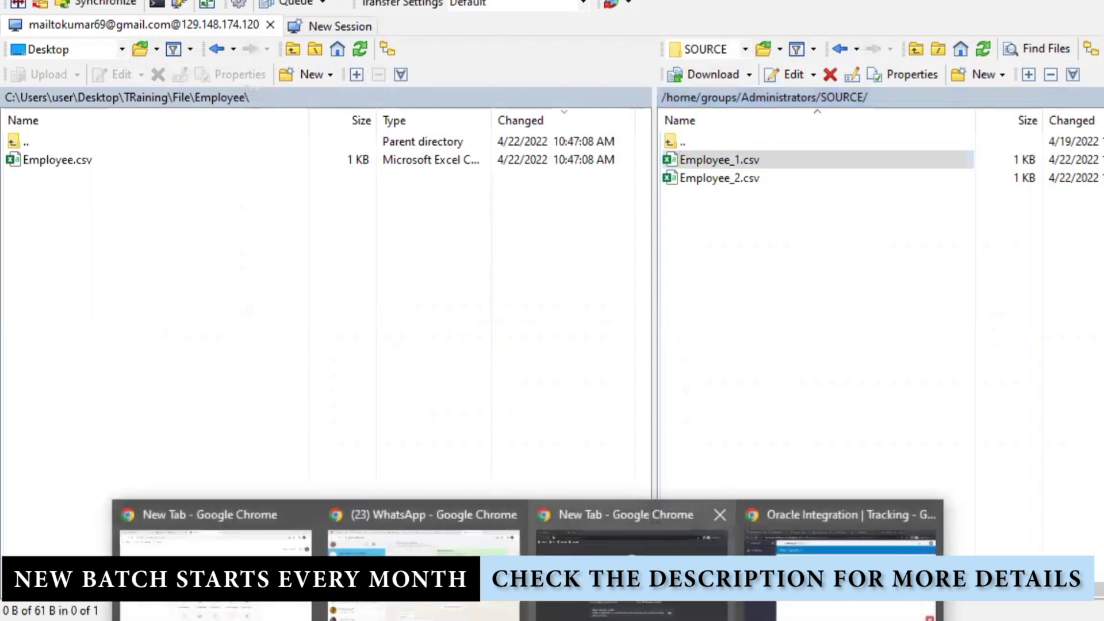
pyautogui.click(840, 535)
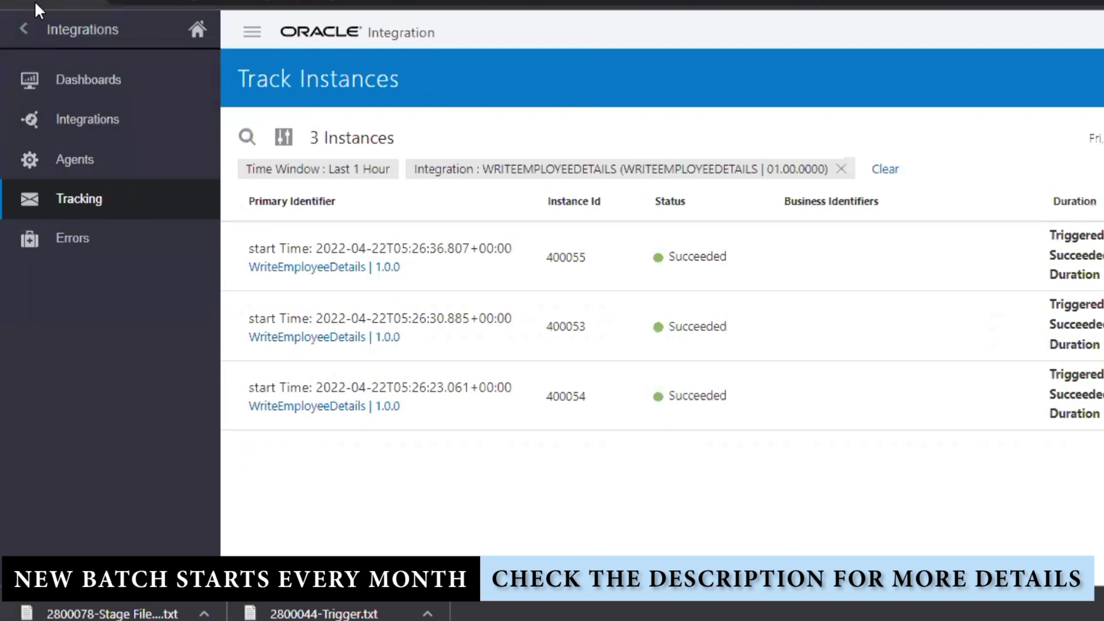
pyautogui.click(25, 23)
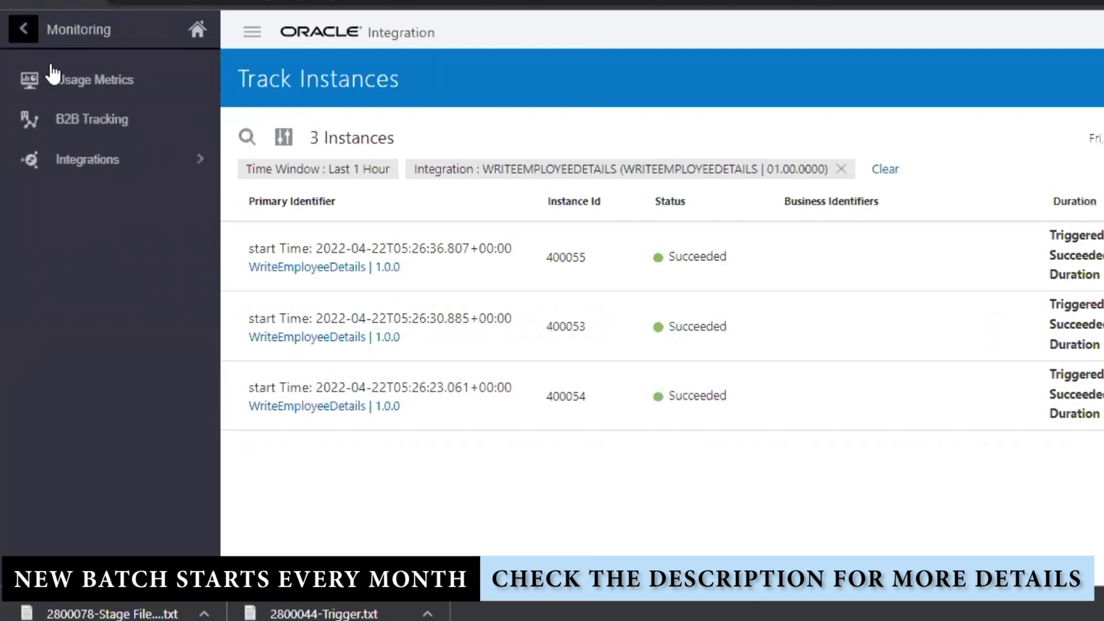
# - Open Integrations > Connections and remove the Updated By filter to show 16 of 54
pyautogui.click(22, 27)
pyautogui.click(121, 214)
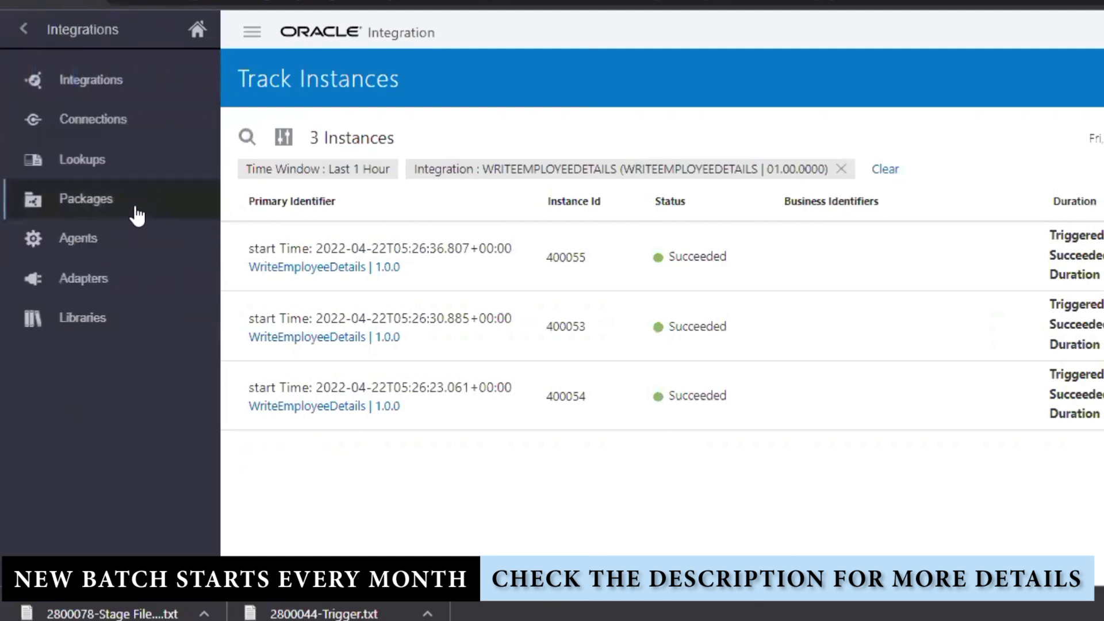
pyautogui.click(127, 121)
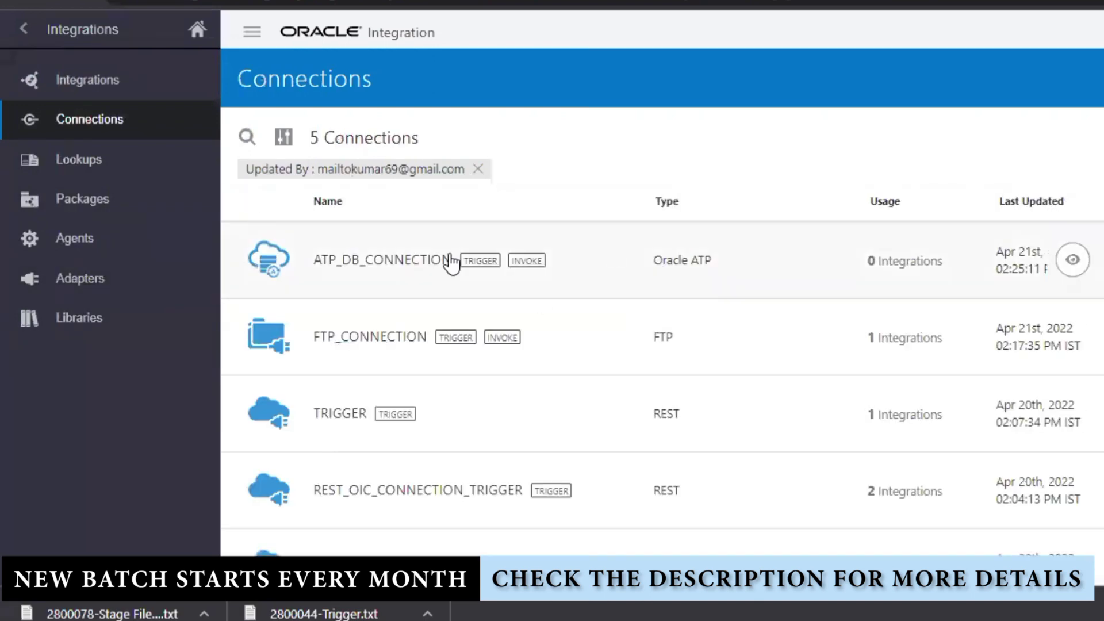
pyautogui.click(479, 169)
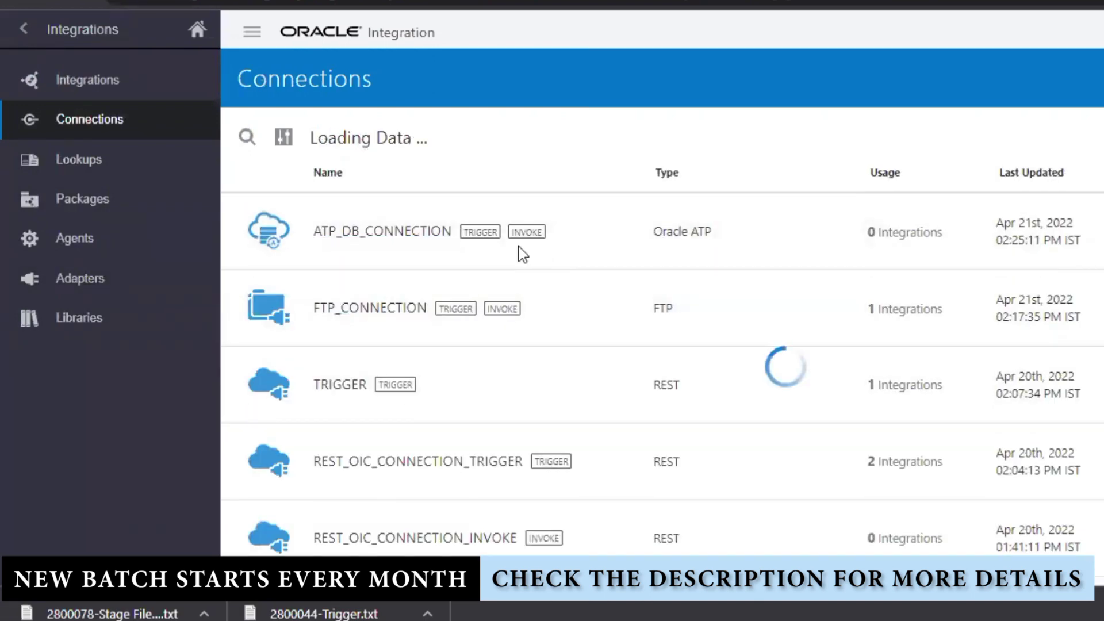
pyautogui.scroll(-2, 608, 399)
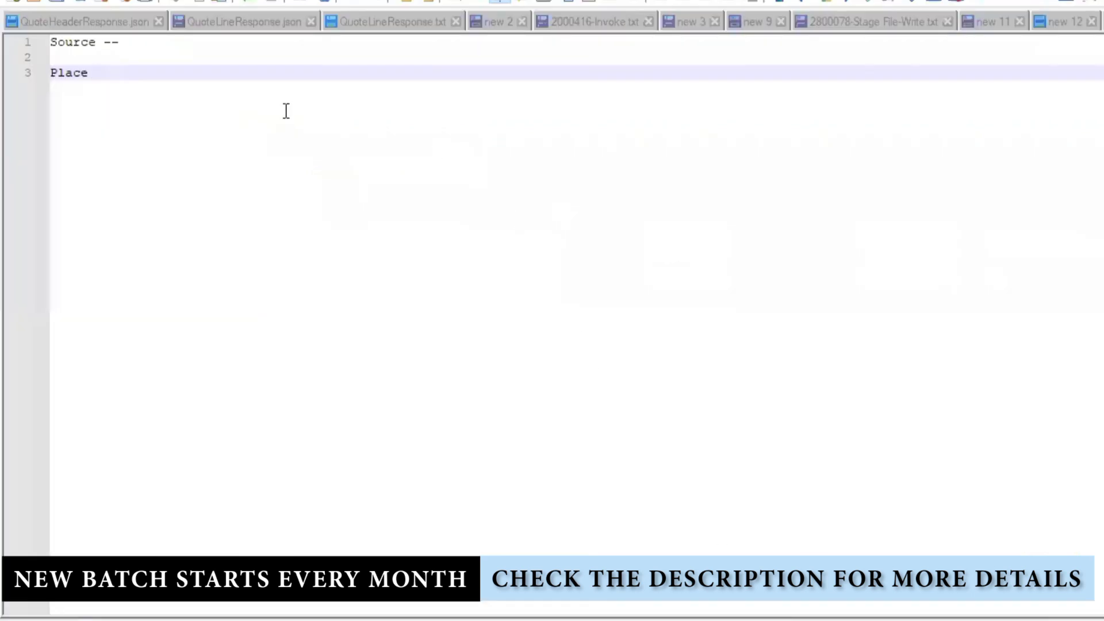
pyautogui.moveTo(241, 135); pyautogui.dragTo(11, 35)
# - Replace the old notes with Schedule Based Orchestration, REST Based API and SOAP Based API
pyautogui.press('BackSpace')
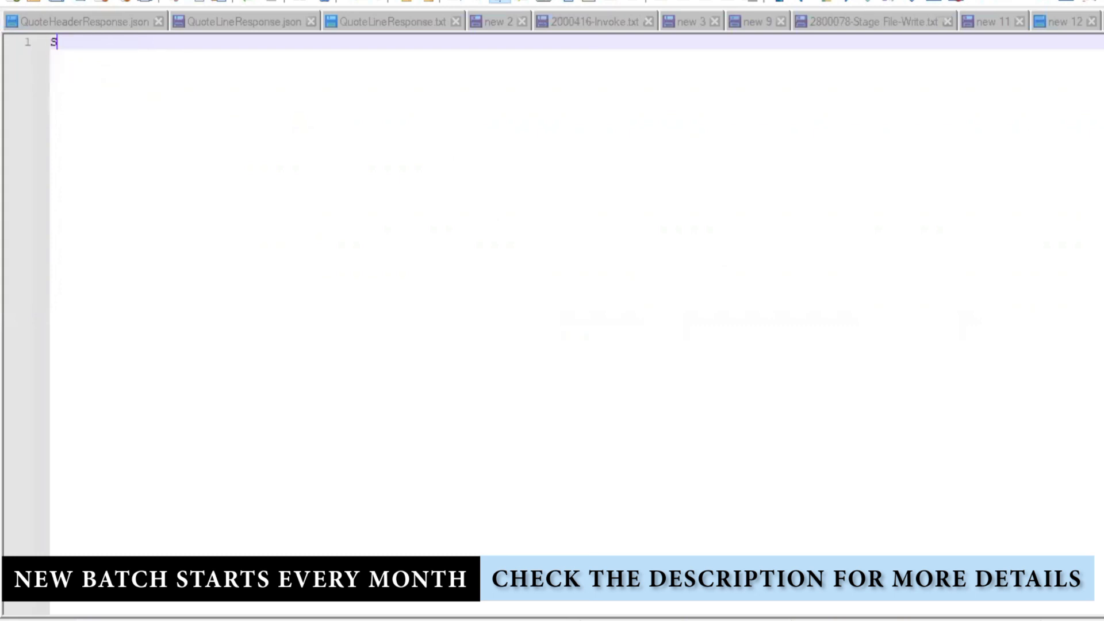
pyautogui.write('Schedule ')
pyautogui.write('Based C')
pyautogui.write('rche')
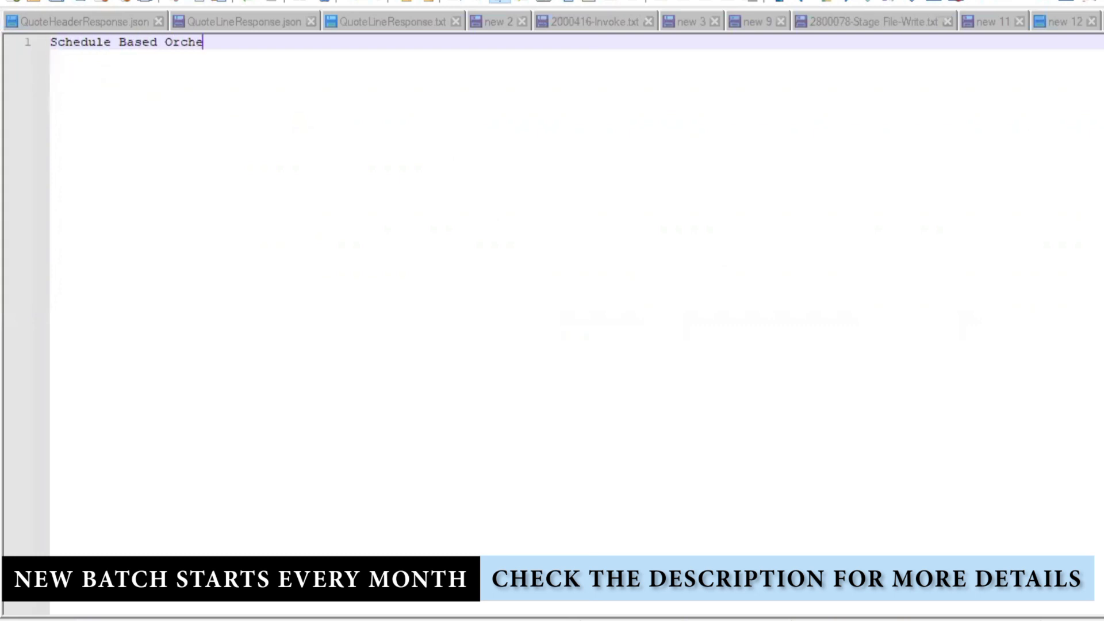
pyautogui.write('stration')
pyautogui.press('Return')
pyautogui.write('RE')
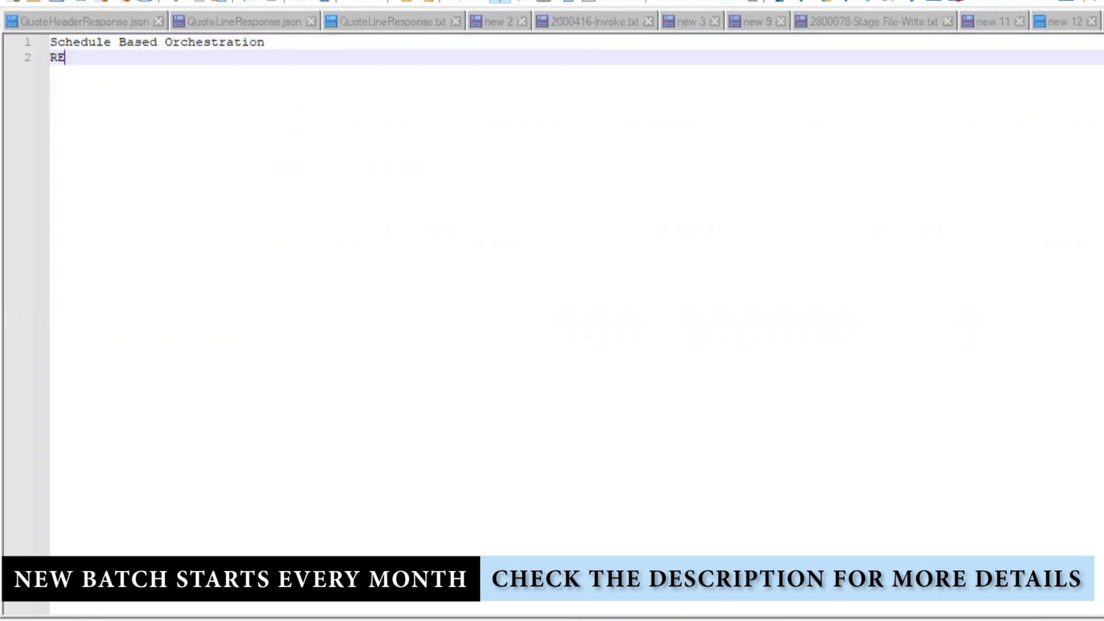
pyautogui.write('ST Based API')
pyautogui.press('Return')
pyautogui.write('SOAP')
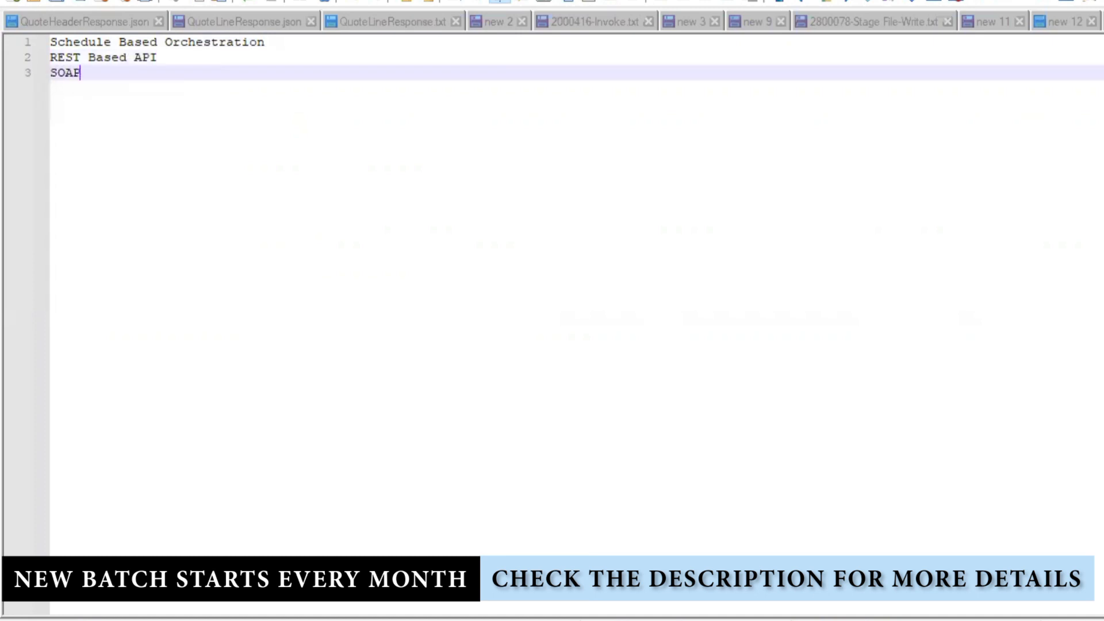
pyautogui.write(' Based API')
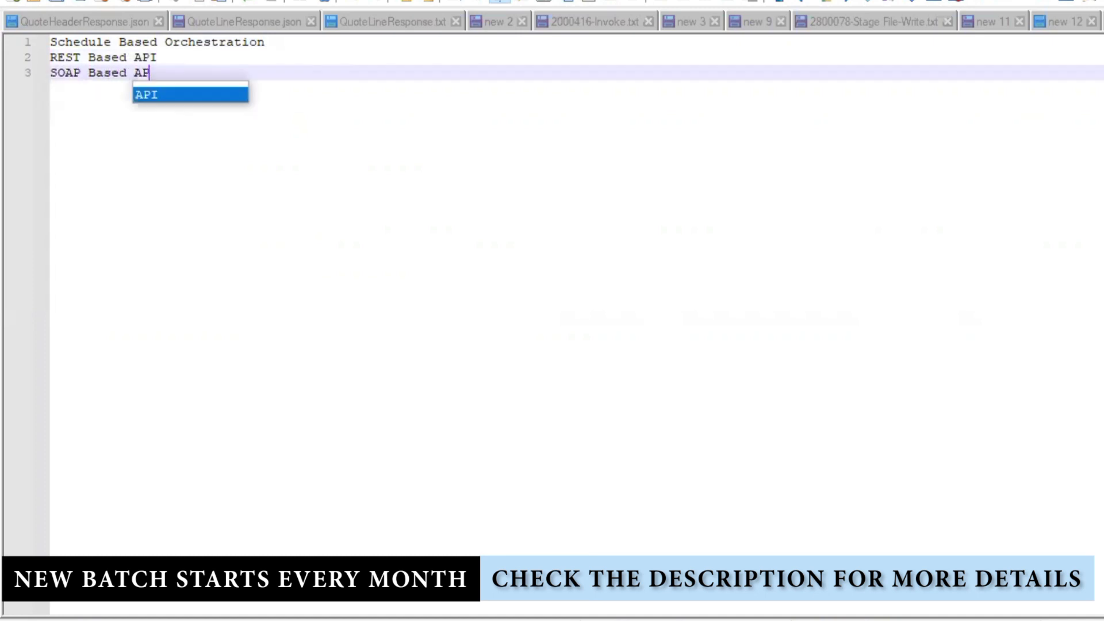
pyautogui.press('Return')
pyautogui.press('Return')
# - Add a Create Files list: Employee, Student, Customer, Order, Patient, Book
pyautogui.press('Return')
pyautogui.press('Return')
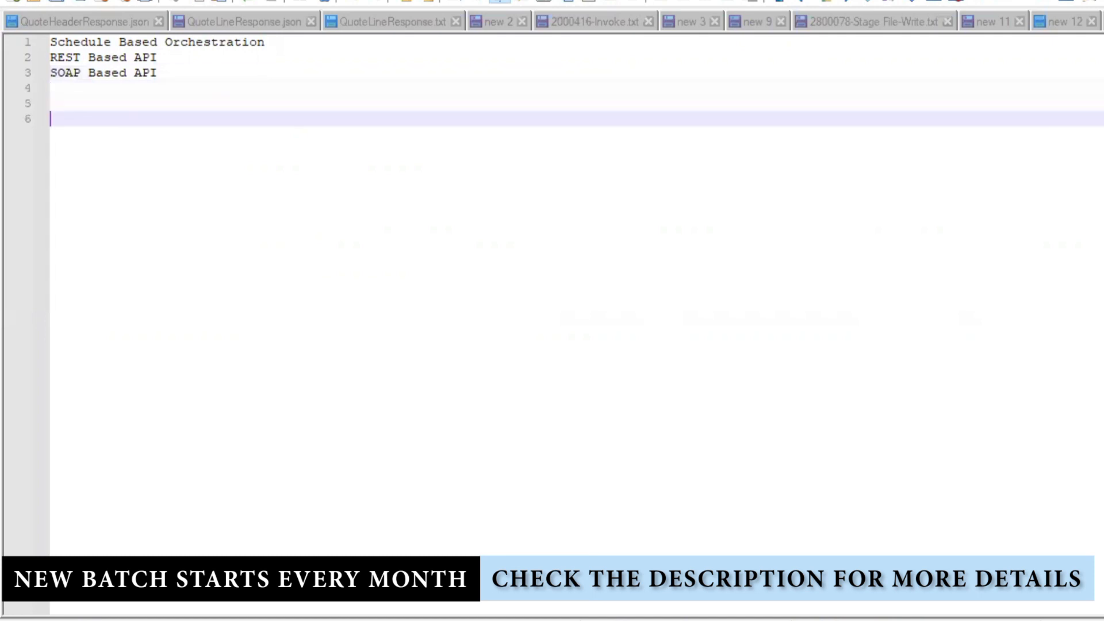
pyautogui.write('Create Files')
pyautogui.press('Return')
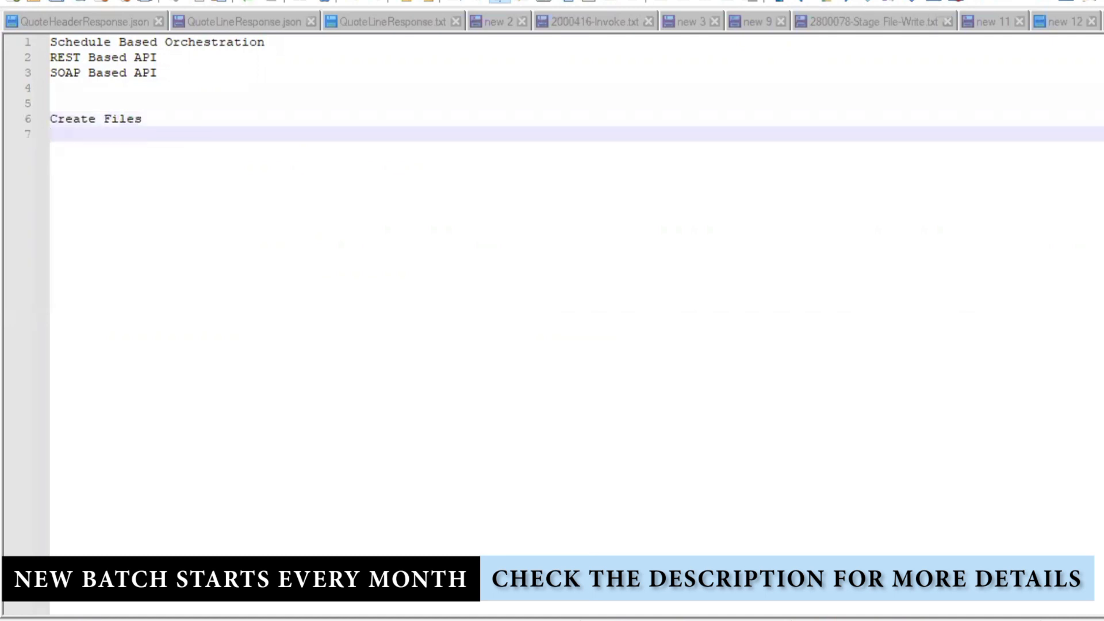
pyautogui.write('Employee')
pyautogui.press('Return')
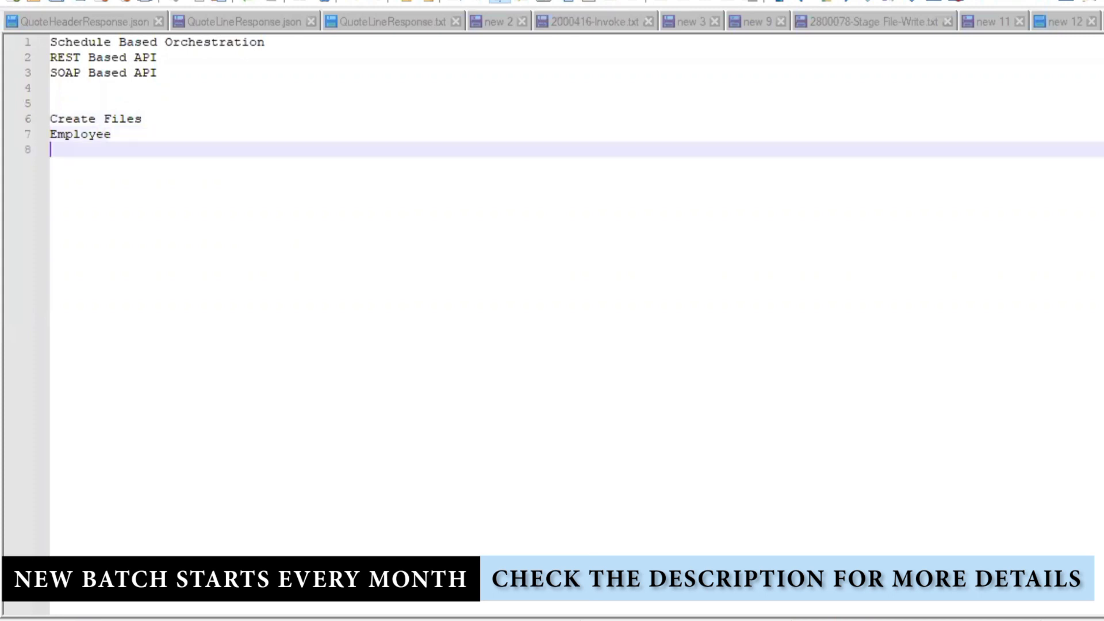
pyautogui.write('Student')
pyautogui.press('Return')
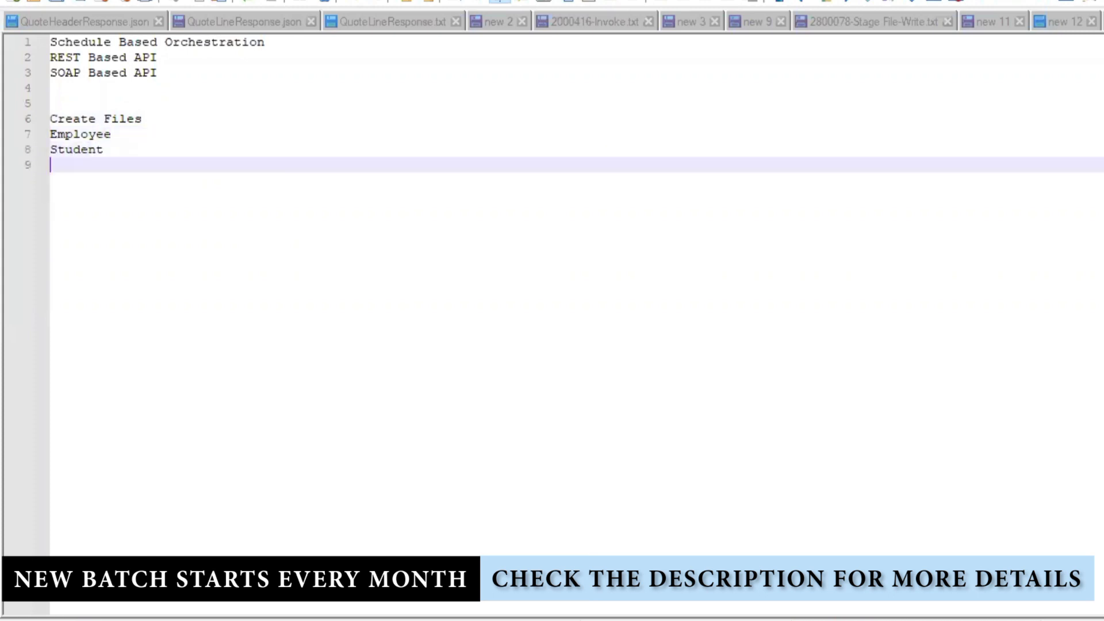
pyautogui.write('Customer')
pyautogui.press('Return')
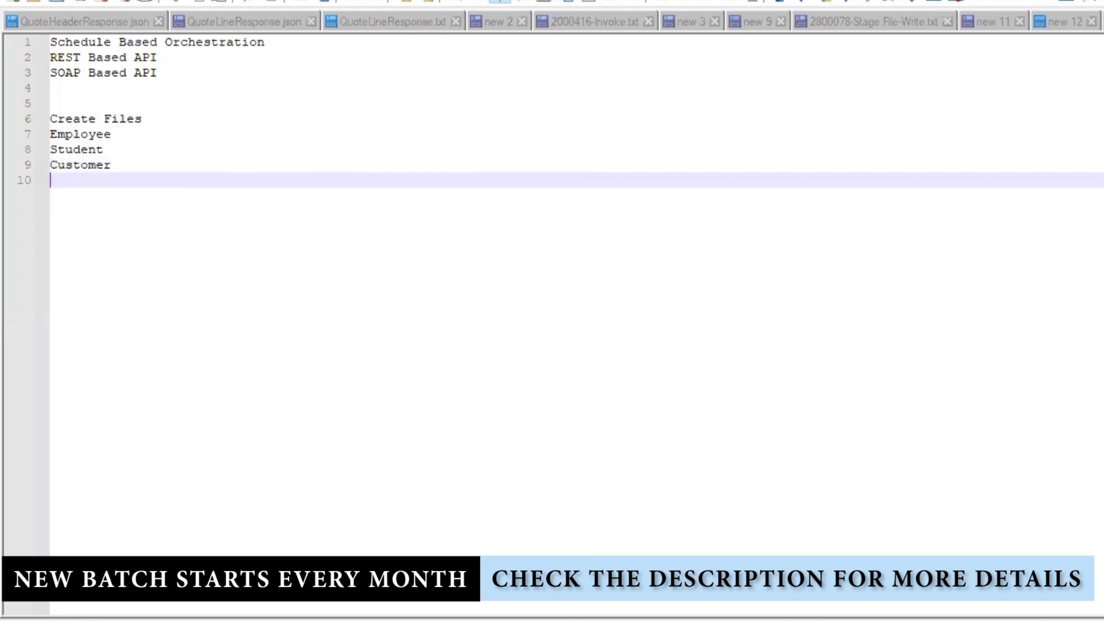
pyautogui.write('Order')
pyautogui.press('Return')
pyautogui.press('BackSpace')
pyautogui.press('Return')
pyautogui.write('Patient')
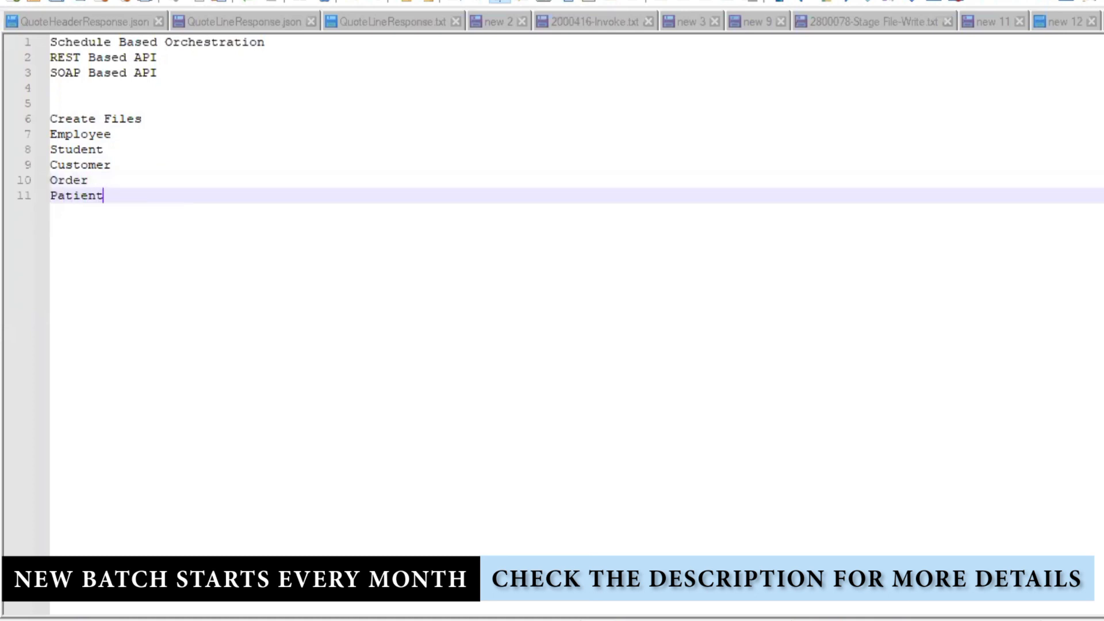
pyautogui.press('Return')
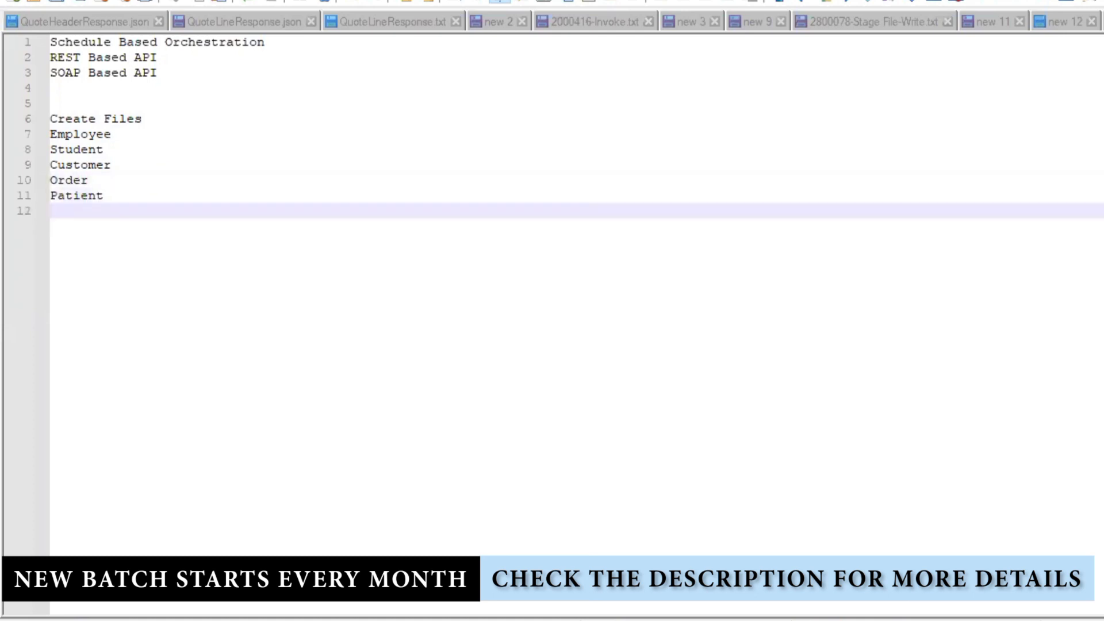
pyautogui.write('Book')
# - Add CSV and XML lines after a blank gap and select them
pyautogui.press('Return')
pyautogui.press('Return')
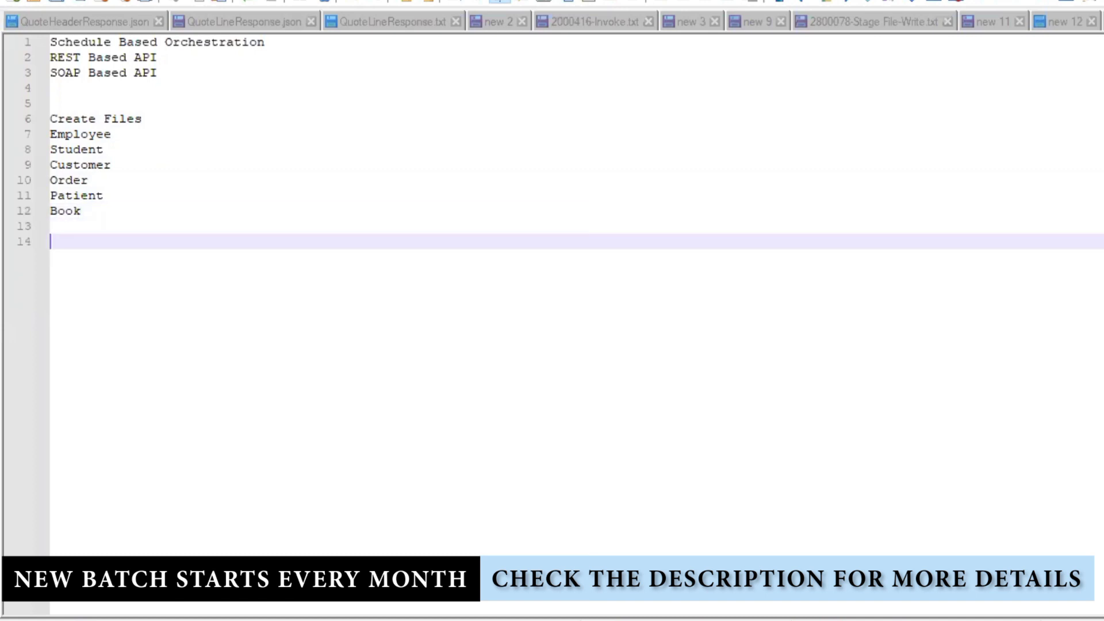
pyautogui.write('CSV')
pyautogui.press('Return')
pyautogui.write('XML')
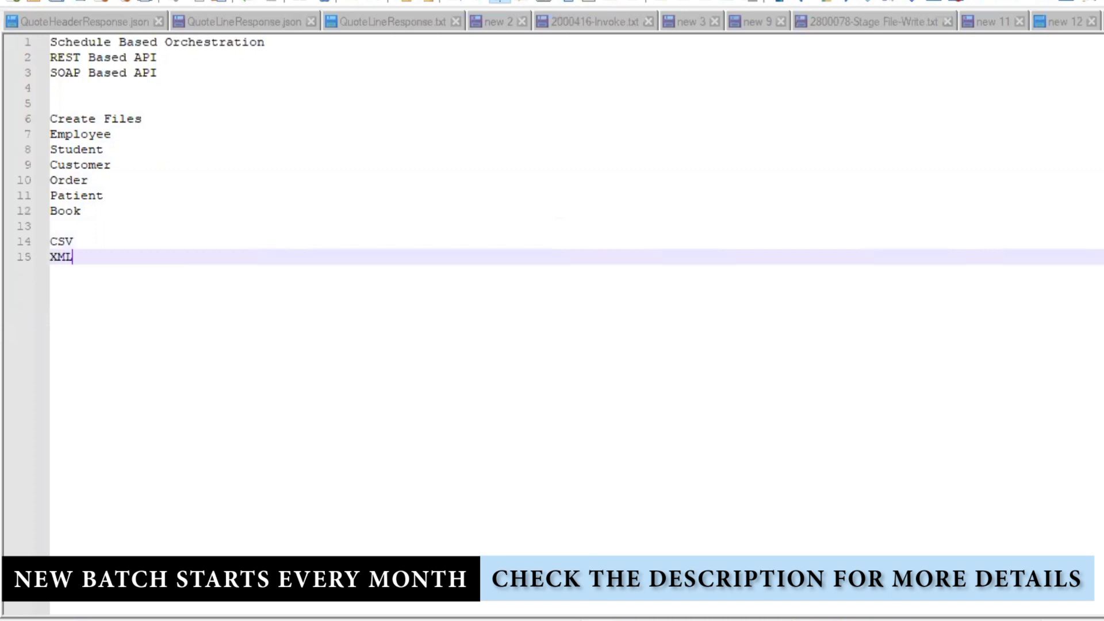
pyautogui.press('Return')
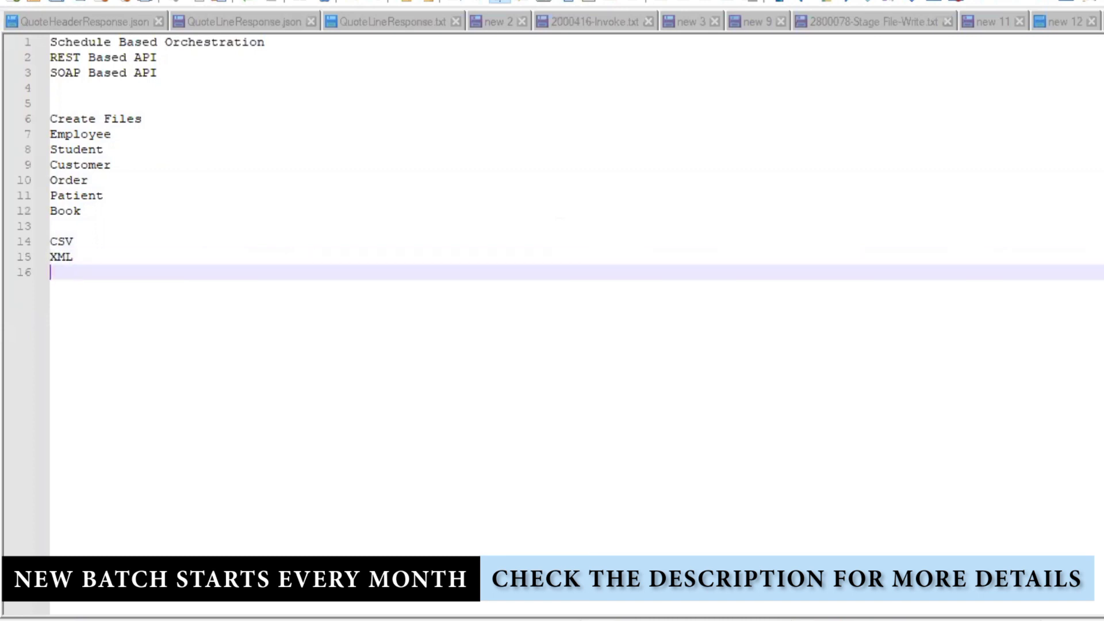
pyautogui.hotkey('shift', 'Up')
pyautogui.hotkey('shift', 'Up')
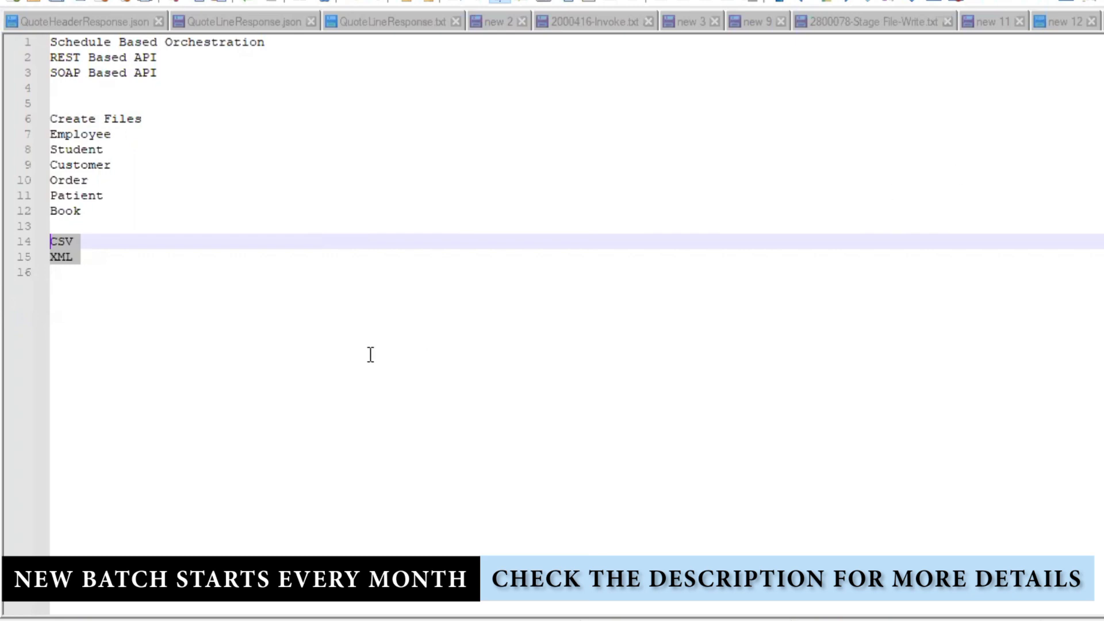
# - Change the sample data header on line 1 to Name|ID|Address
pyautogui.click(353, 333)
pyautogui.click(156, 240)
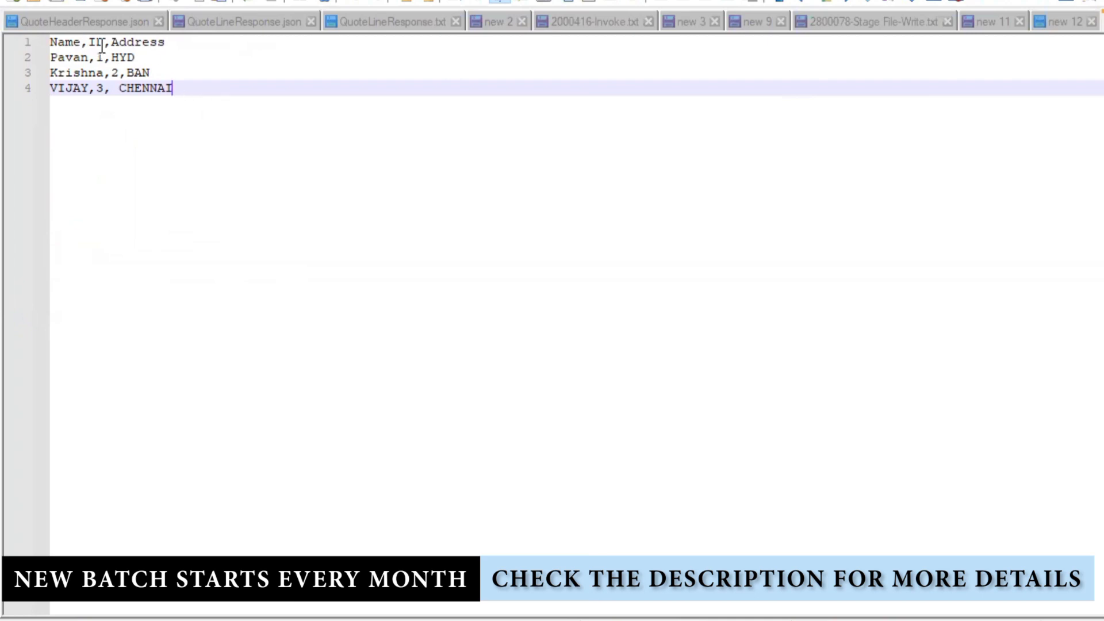
pyautogui.click(81, 42)
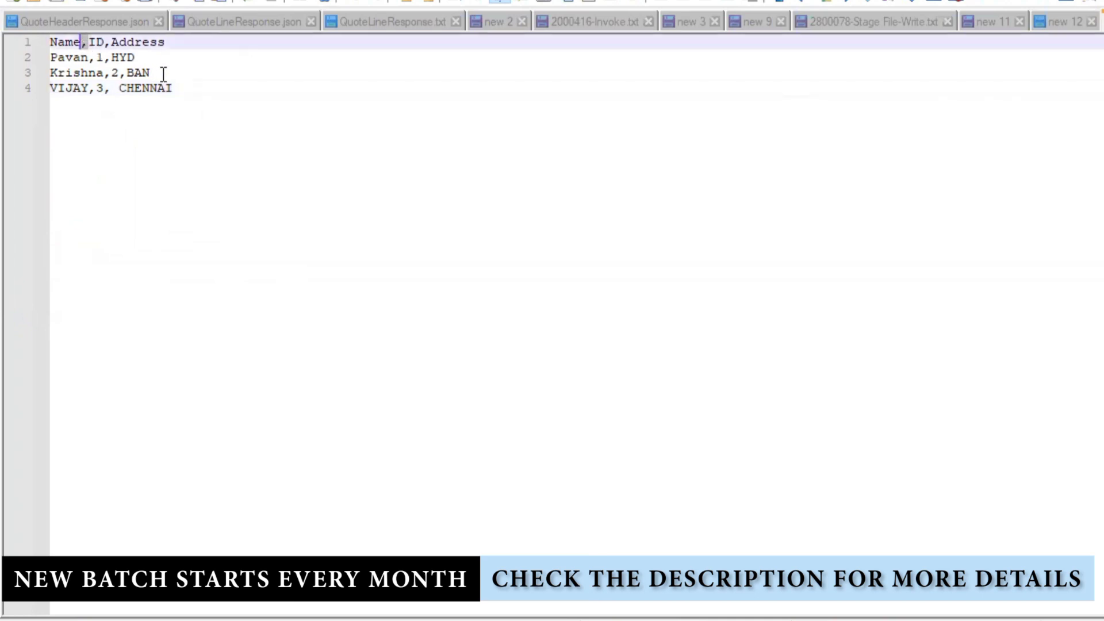
pyautogui.press('Delete')
pyautogui.write('|')
pyautogui.doubleClick(110, 44)
pyautogui.write('|')
# - Select the sample data rows, ending with all four lines selected
pyautogui.moveTo(92, 58); pyautogui.dragTo(99, 68)
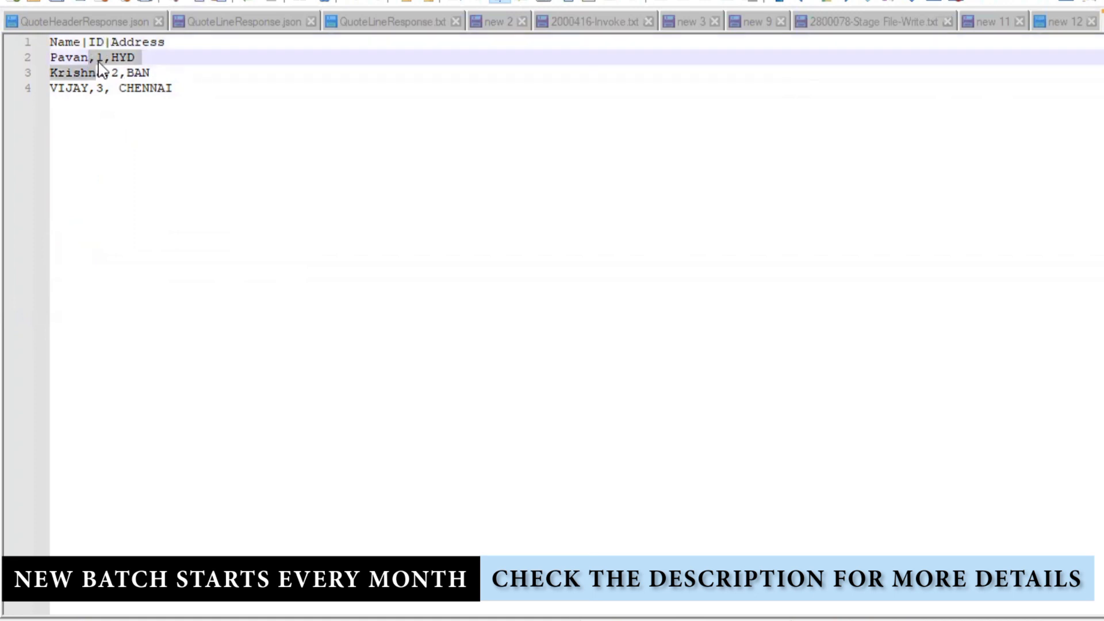
pyautogui.click(212, 108)
pyautogui.hotkey('ctrl', 'shift', 'Home')
pyautogui.hotkey('shift', 'Down')
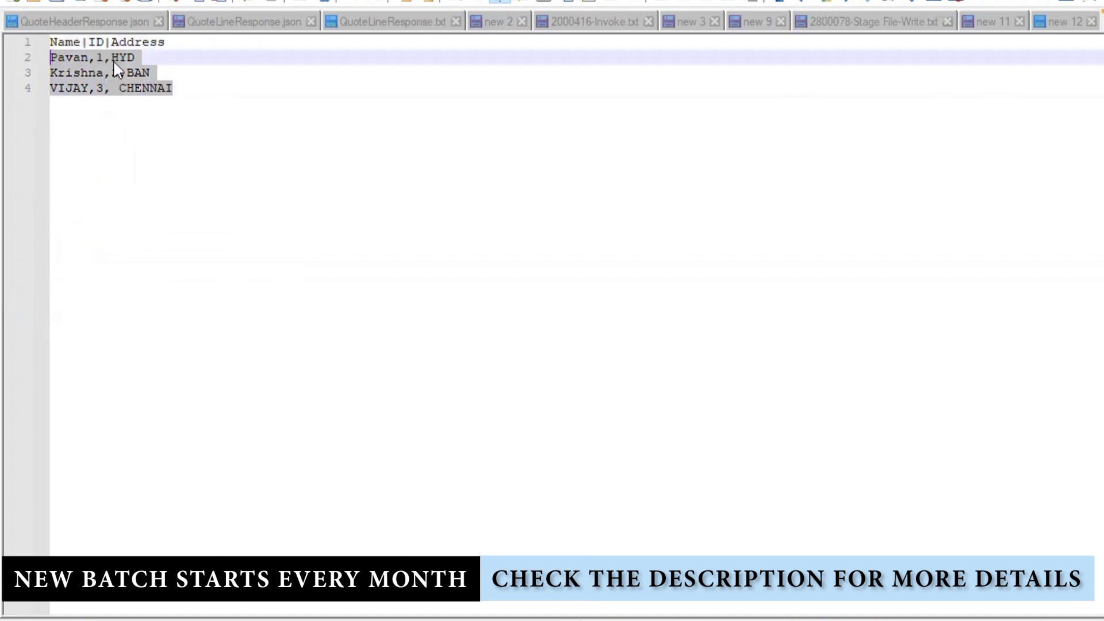
pyautogui.click(190, 96)
pyautogui.hotkey('ctrl', 'shift', 'Home')
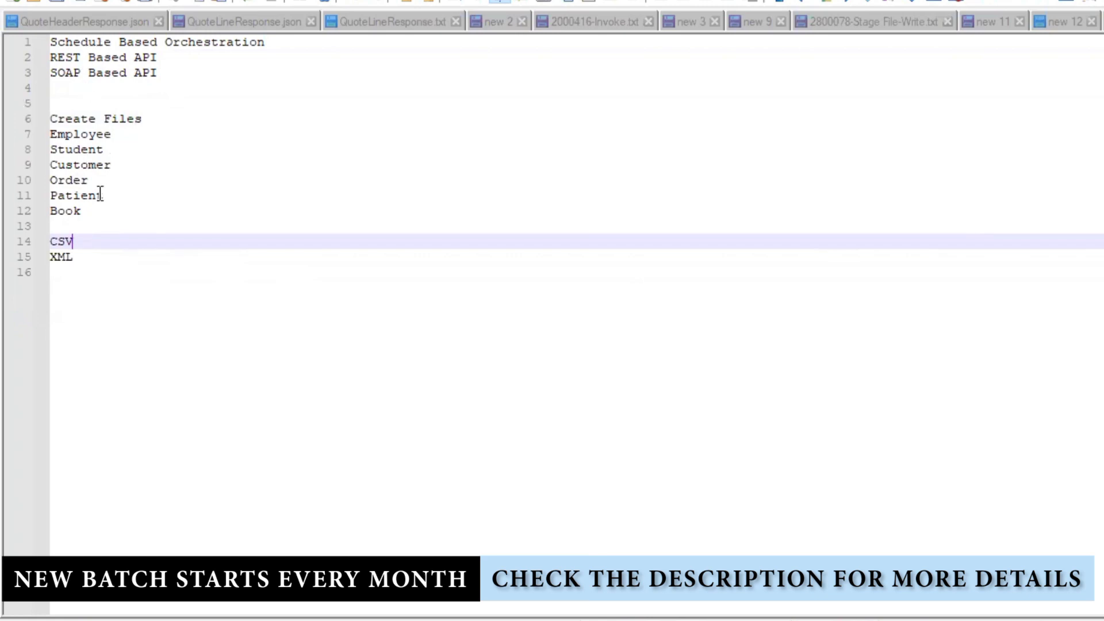
# - Extend line 14 to read "CSV - (,)seperated , (|) seperated, Space"
pyautogui.moveTo(98, 224); pyautogui.dragTo(41, 138)
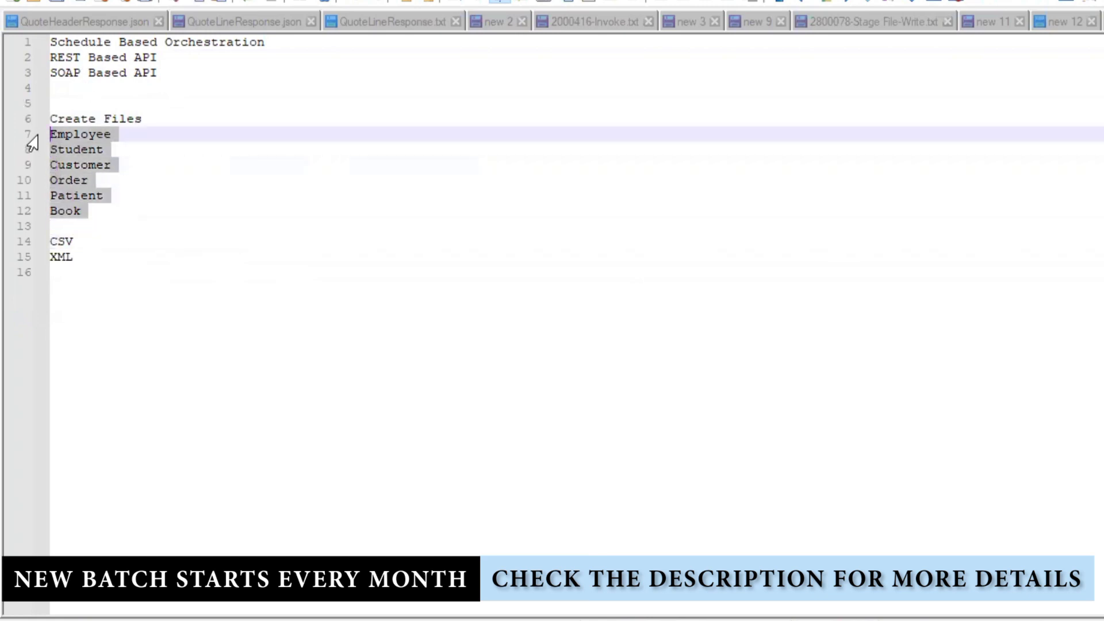
pyautogui.moveTo(86, 260); pyautogui.dragTo(38, 244)
pyautogui.click(145, 260)
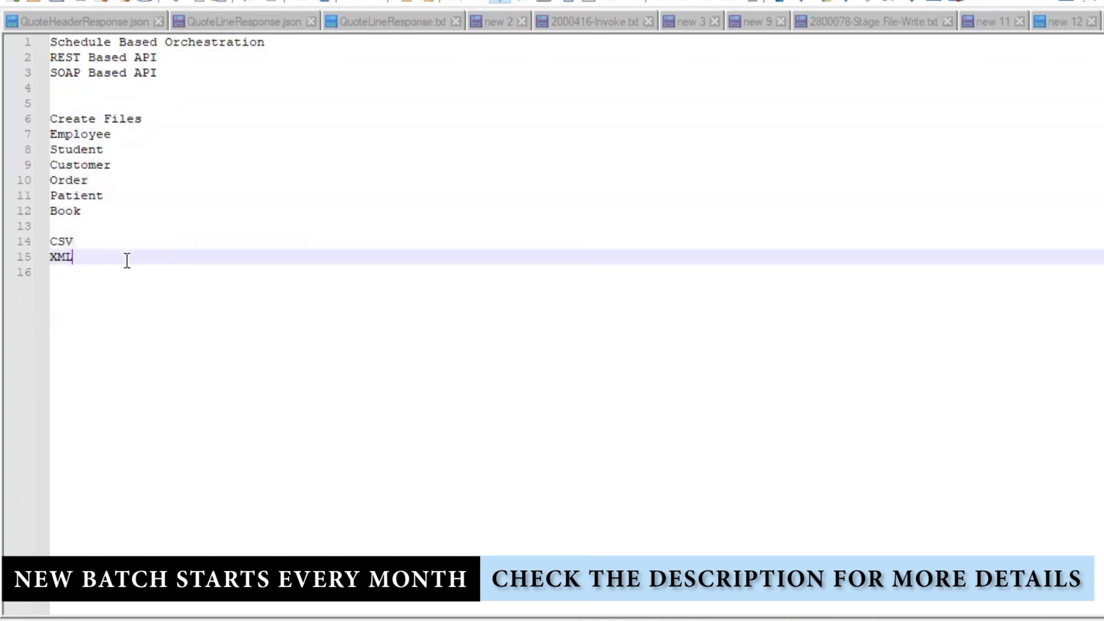
pyautogui.click(98, 238)
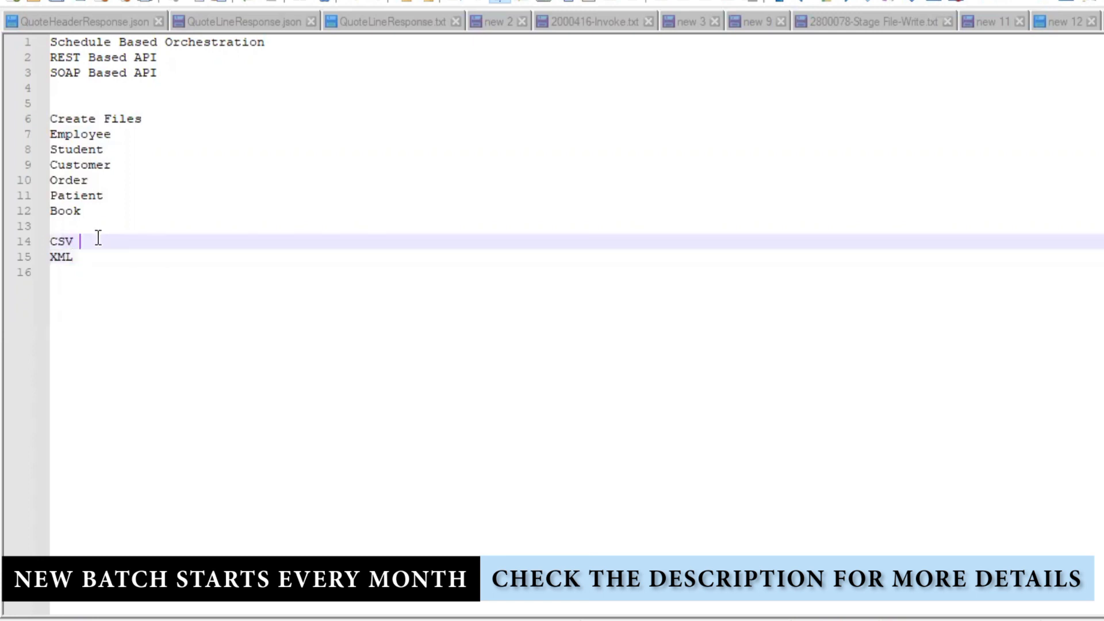
pyautogui.write('- seperat')
pyautogui.write('ed')
pyautogui.write('(,)')
pyautogui.write('(,)seperated , (')
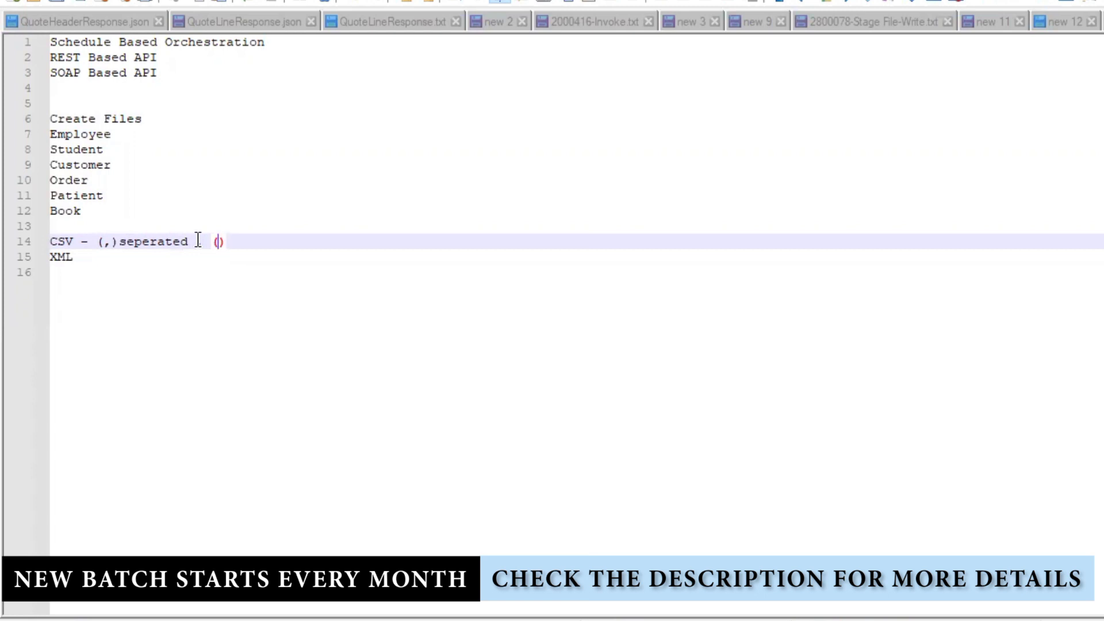
pyautogui.write('|) sepera')
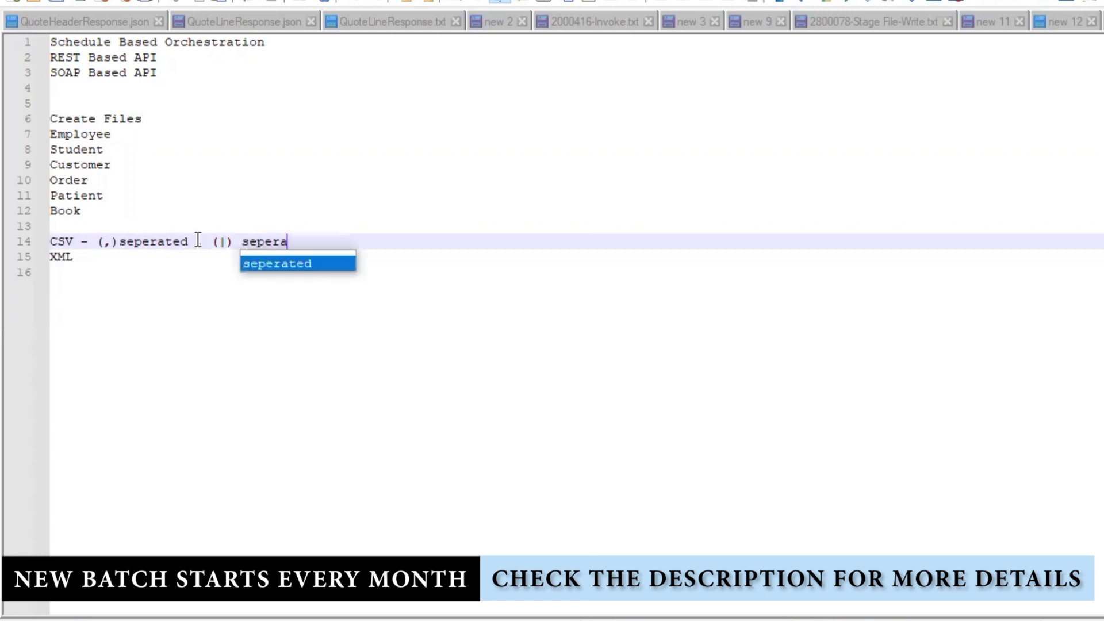
pyautogui.write('ted,')
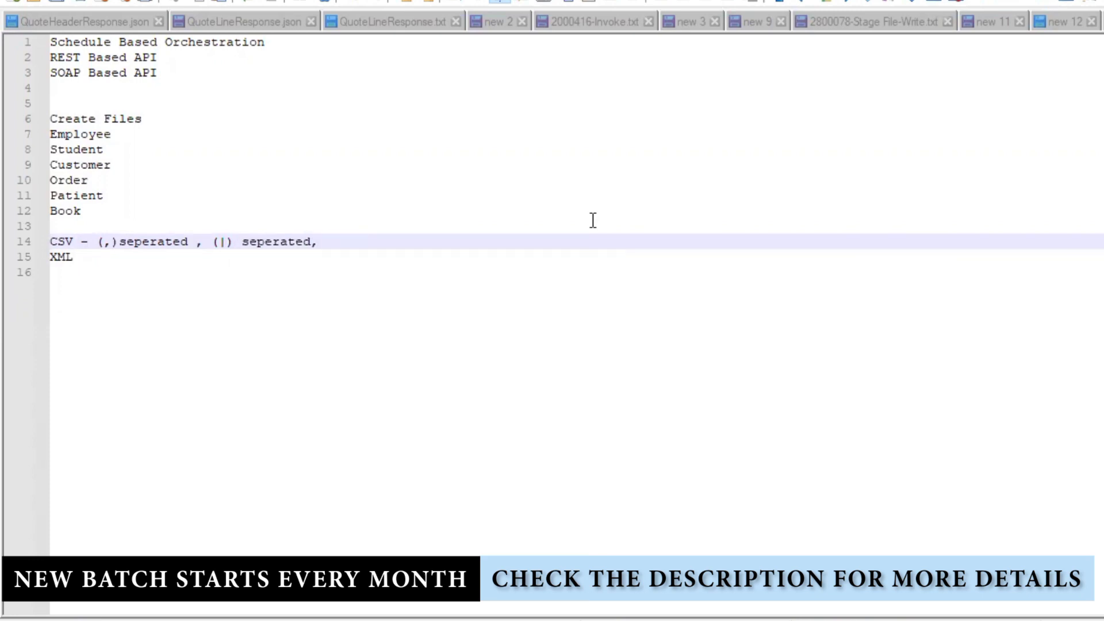
pyautogui.write(' xml seperated')
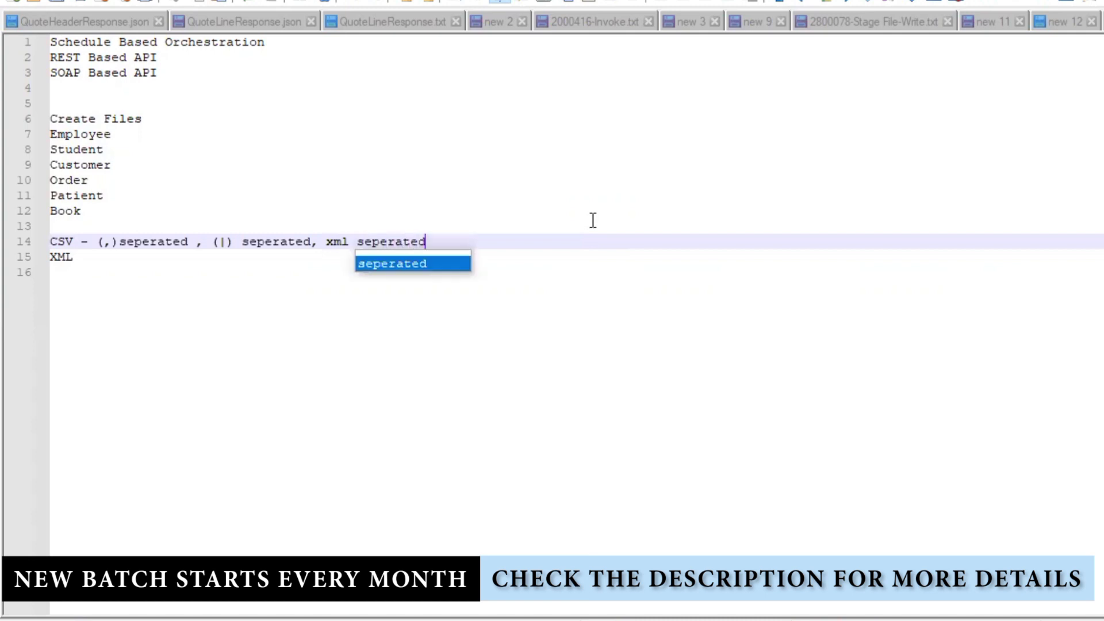
pyautogui.press('BackSpace')
pyautogui.press('BackSpace')
pyautogui.press('BackSpace')
pyautogui.press('BackSpace')
pyautogui.press('BackSpace')
pyautogui.press('BackSpace')
pyautogui.press('BackSpace')
pyautogui.press('BackSpace')
pyautogui.press('BackSpace')
pyautogui.press('BackSpace')
pyautogui.press('BackSpace')
pyautogui.press('BackSpace')
pyautogui.press('BackSpace')
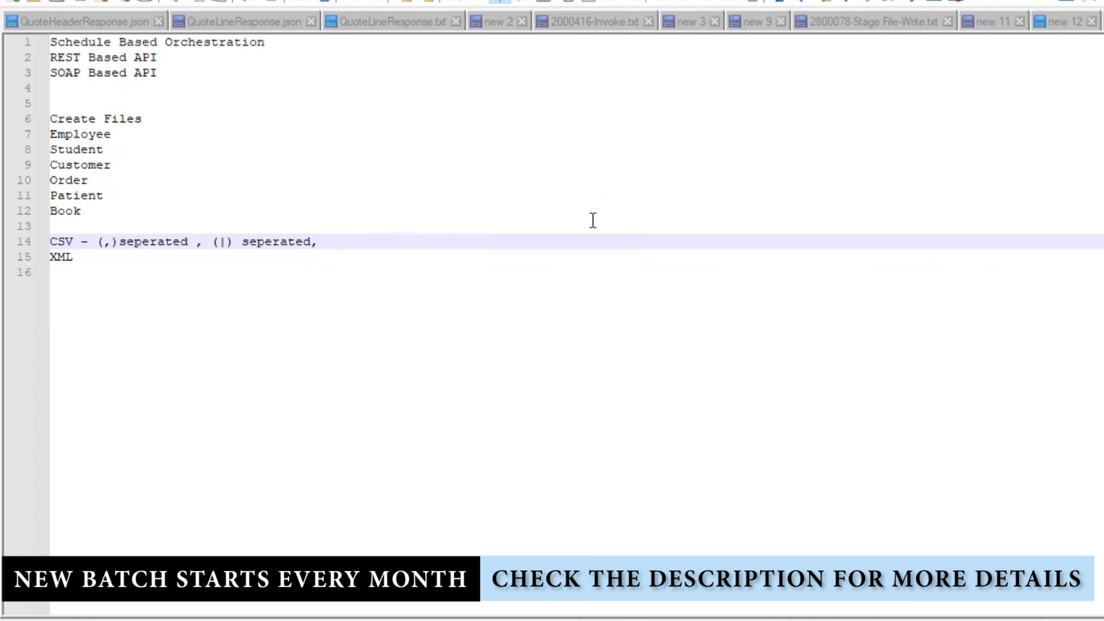
pyautogui.write('Space')
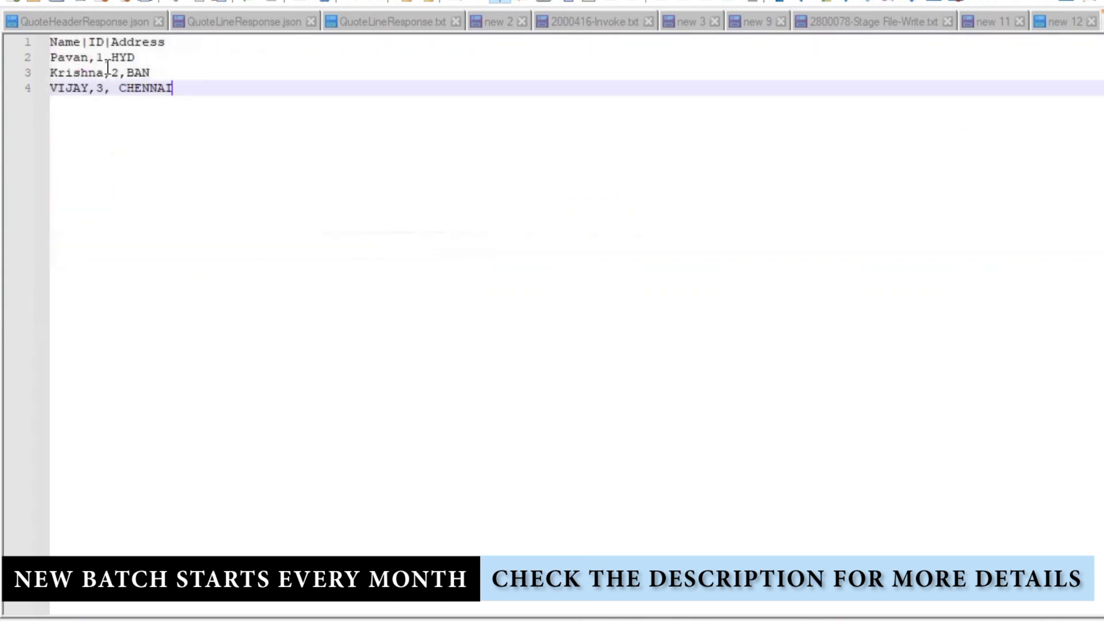
# - Replace the pipes and commas with tabs on sample lines 1 and 2 (Name, ID, Address header; HYD row)
pyautogui.click(83, 39)
pyautogui.press('Delete')
pyautogui.press('Tab')
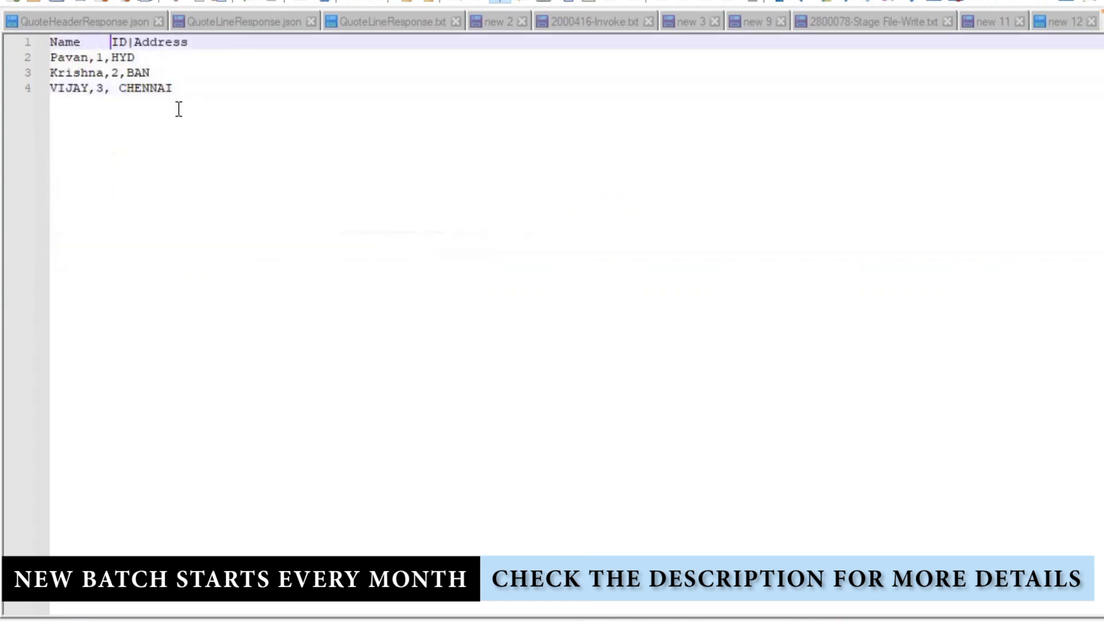
pyautogui.click(137, 45)
pyautogui.press('BackSpace')
pyautogui.press('Tab')
pyautogui.click(94, 60)
pyautogui.press('BackSpace')
pyautogui.press('Tab')
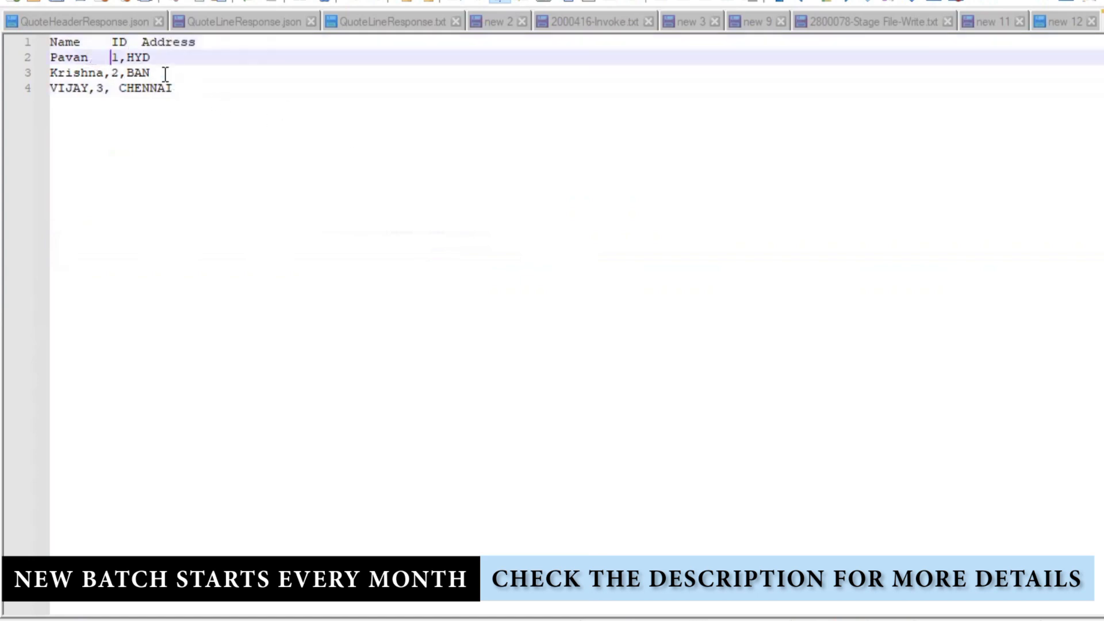
pyautogui.click(126, 58)
pyautogui.press('BackSpace')
pyautogui.press('Tab')
# - Replace the commas with tabs on sample lines 3 and 4 (BAN and CHENNAI rows), then return to the notes
pyautogui.click(114, 73)
pyautogui.press('BackSpace')
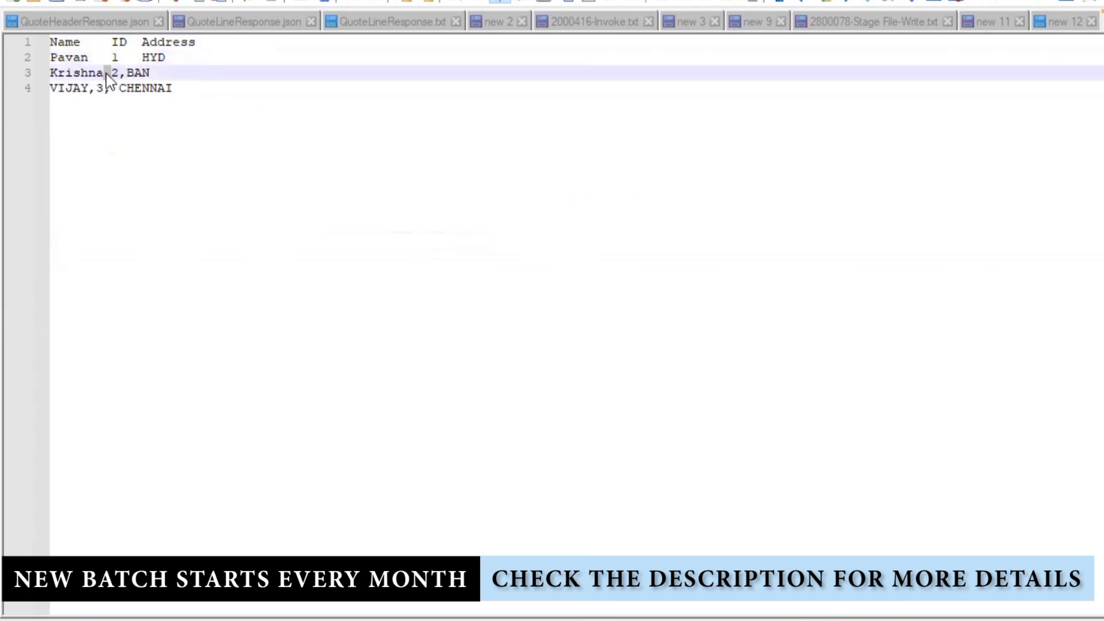
pyautogui.press('Tab')
pyautogui.press('Tab')
pyautogui.press('BackSpace')
pyautogui.click(123, 74)
pyautogui.press('BackSpace')
pyautogui.press('Tab')
pyautogui.click(96, 87)
pyautogui.press('BackSpace')
pyautogui.press('Tab')
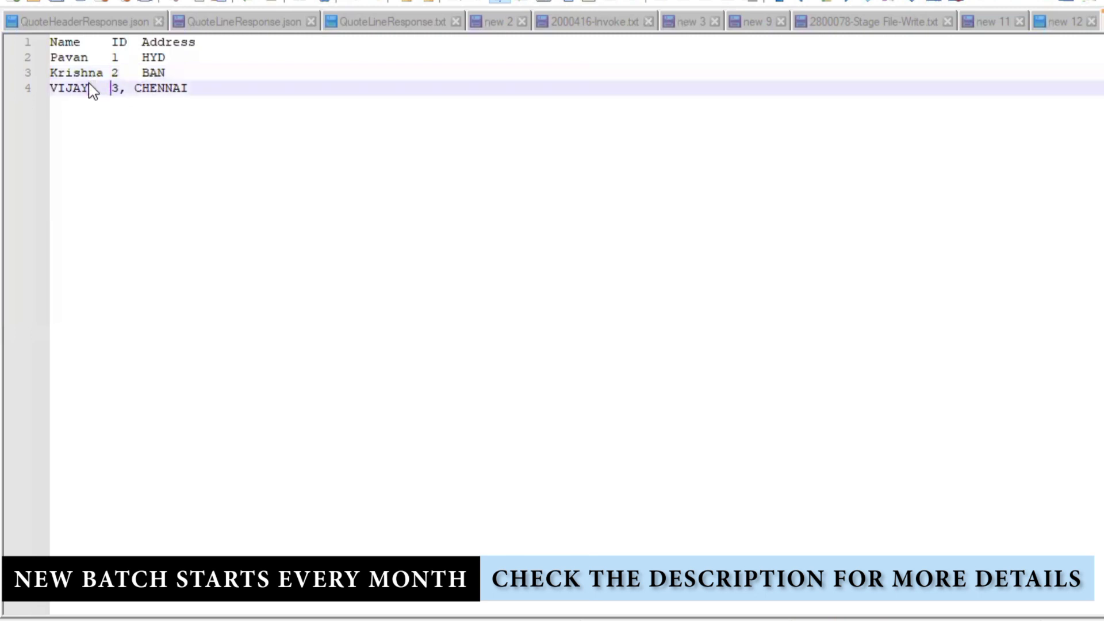
pyautogui.click(134, 87)
pyautogui.press('BackSpace')
pyautogui.press('BackSpace')
pyautogui.press('Tab')
pyautogui.press('Tab')
pyautogui.hotkey('ctrl', 'a')
pyautogui.hotkey('ctrl', 'Tab')
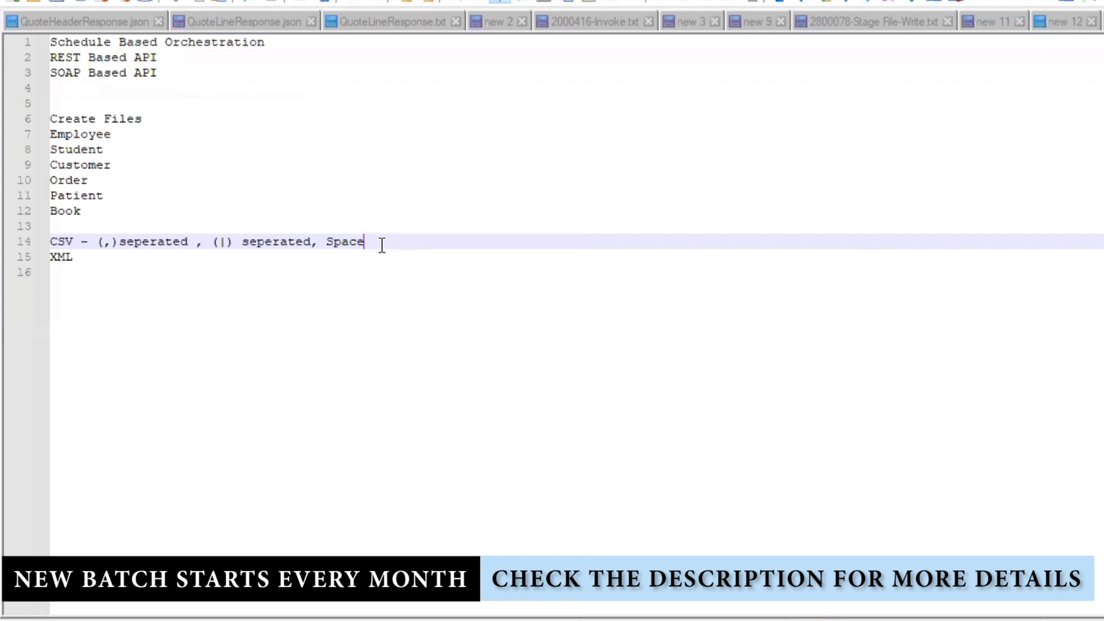
# - Append '/Tab Seperated' to the CSV note; a trial JSON line is added and then removed
pyautogui.write('/Tab Seperated')
pyautogui.click(72, 259)
pyautogui.press('Return')
pyautogui.write('JSON')
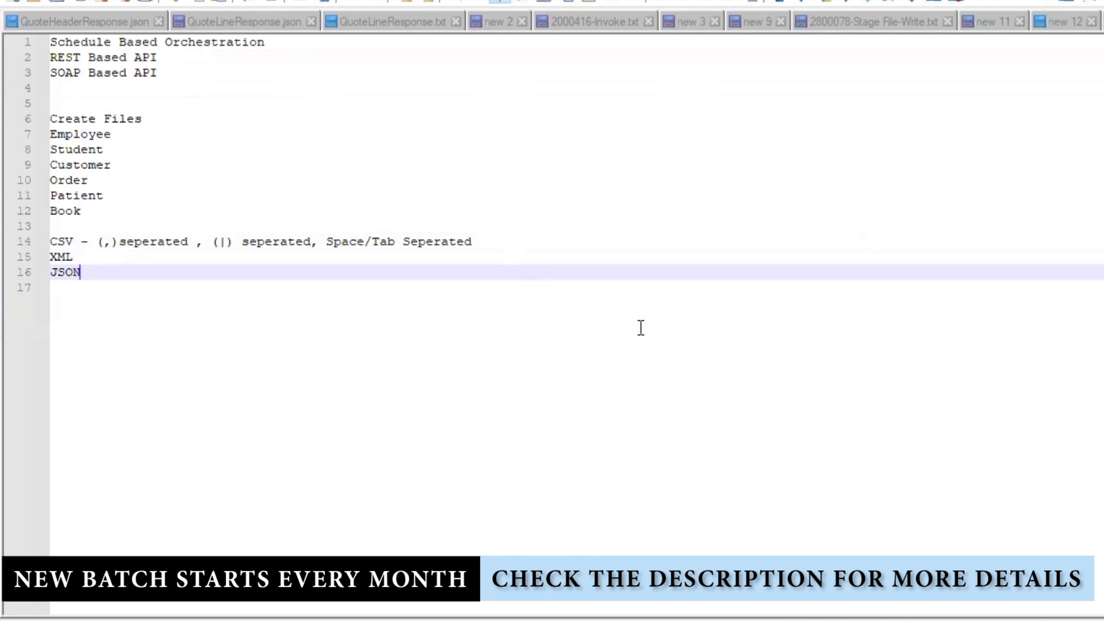
pyautogui.moveTo(78, 281); pyautogui.dragTo(18, 271)
pyautogui.press('Delete')
pyautogui.press('Down')
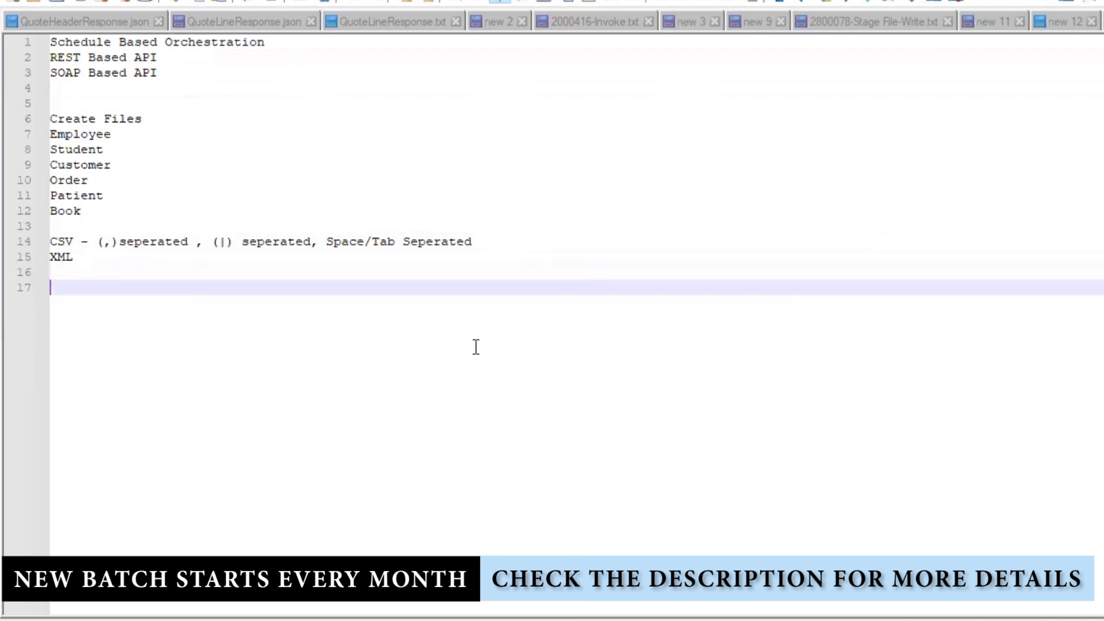
# - Review the notes by selecting the CSV/XML lines, the Employee-to-Book entity list and the integration types
pyautogui.moveTo(86, 264); pyautogui.dragTo(50, 242)
pyautogui.click(187, 307)
pyautogui.click(74, 257)
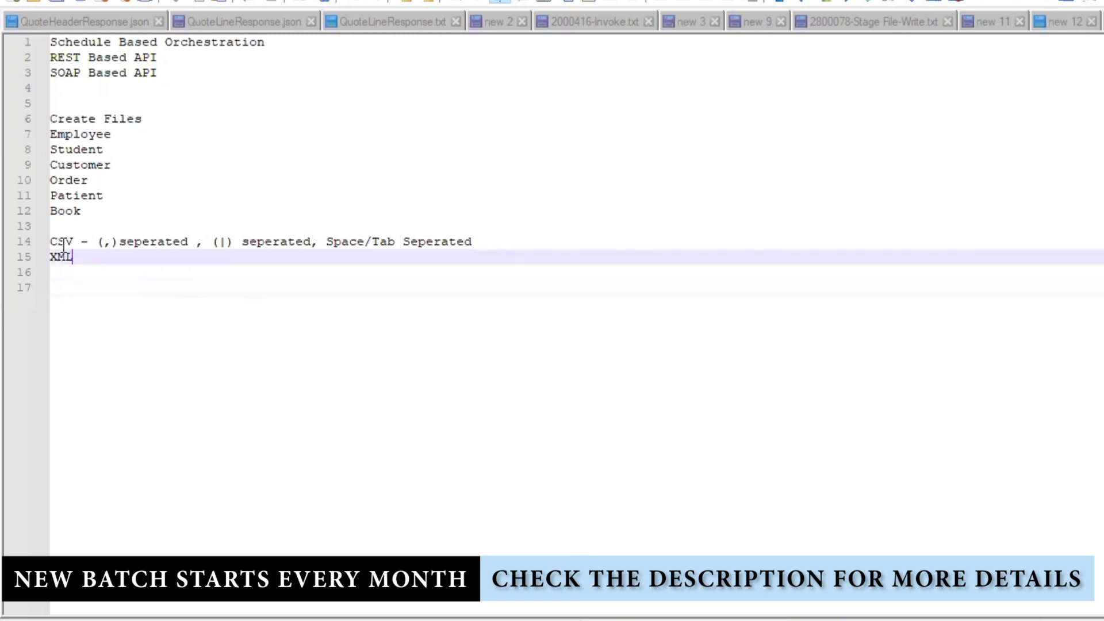
pyautogui.keyDown('shift'); pyautogui.click(50, 241); pyautogui.keyUp('shift')
pyautogui.moveTo(86, 211); pyautogui.dragTo(36, 139)
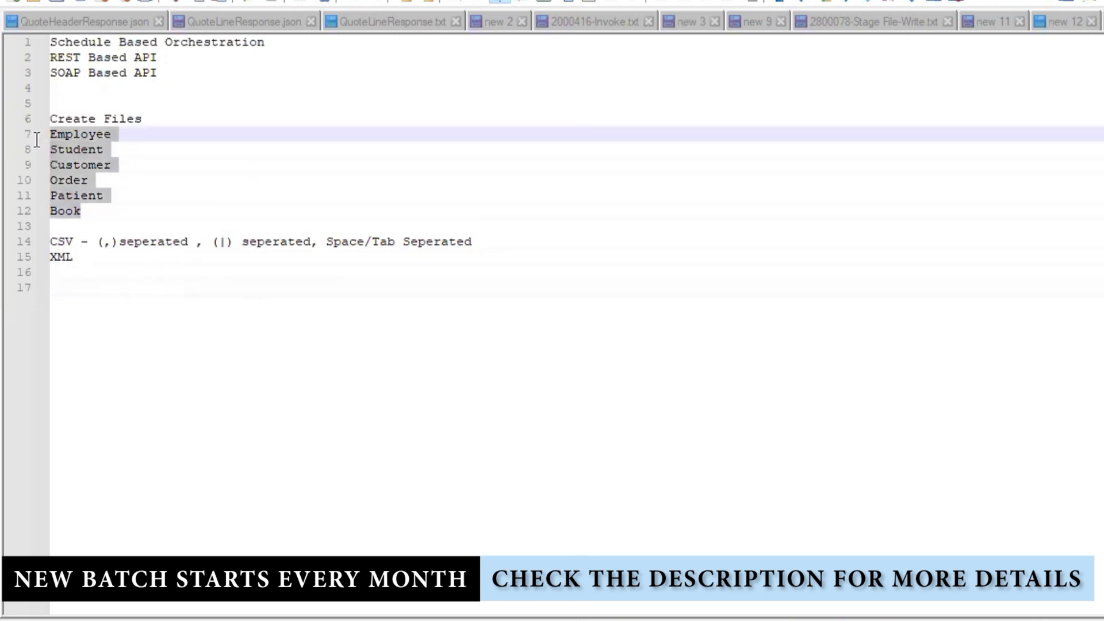
pyautogui.click(135, 312)
pyautogui.moveTo(166, 72); pyautogui.dragTo(25, 44)
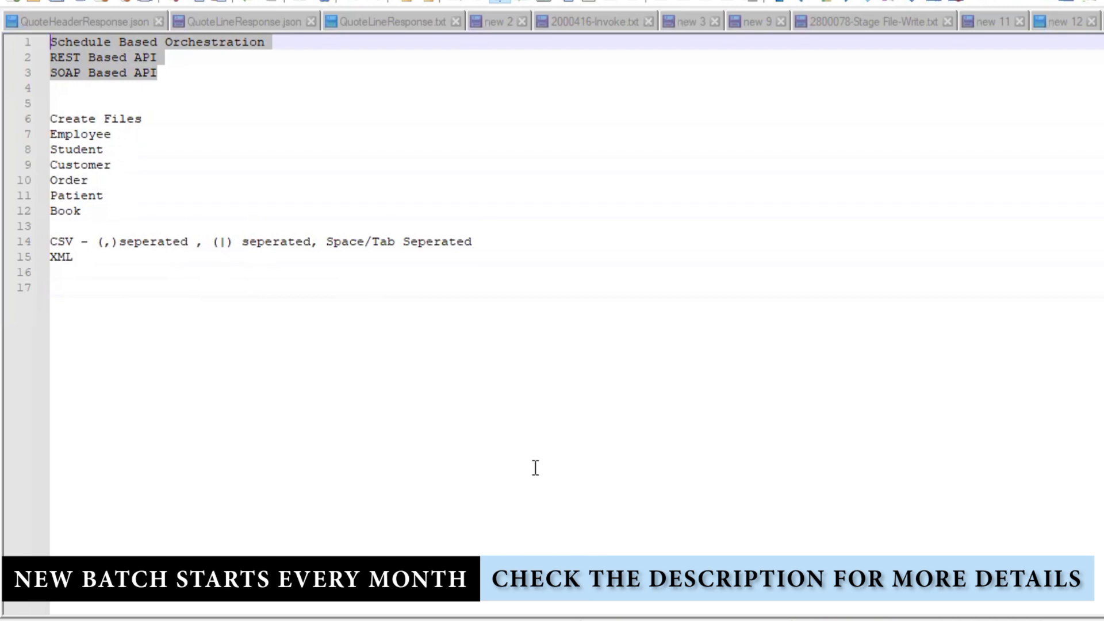
pyautogui.hotkey('ctrl', 'End')
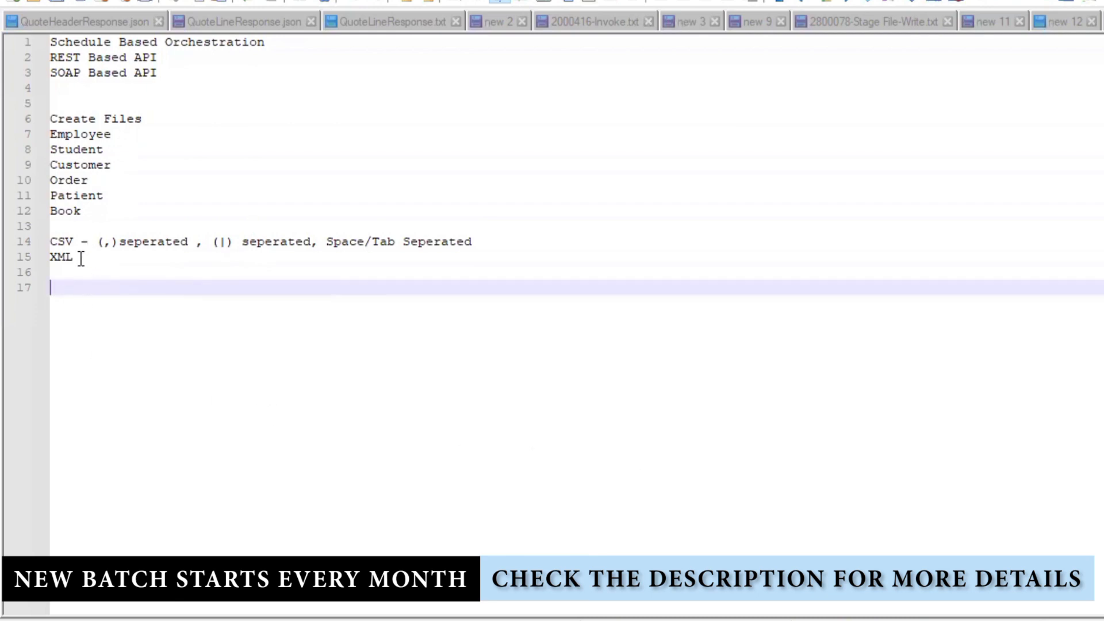
pyautogui.moveTo(87, 258); pyautogui.dragTo(30, 3)
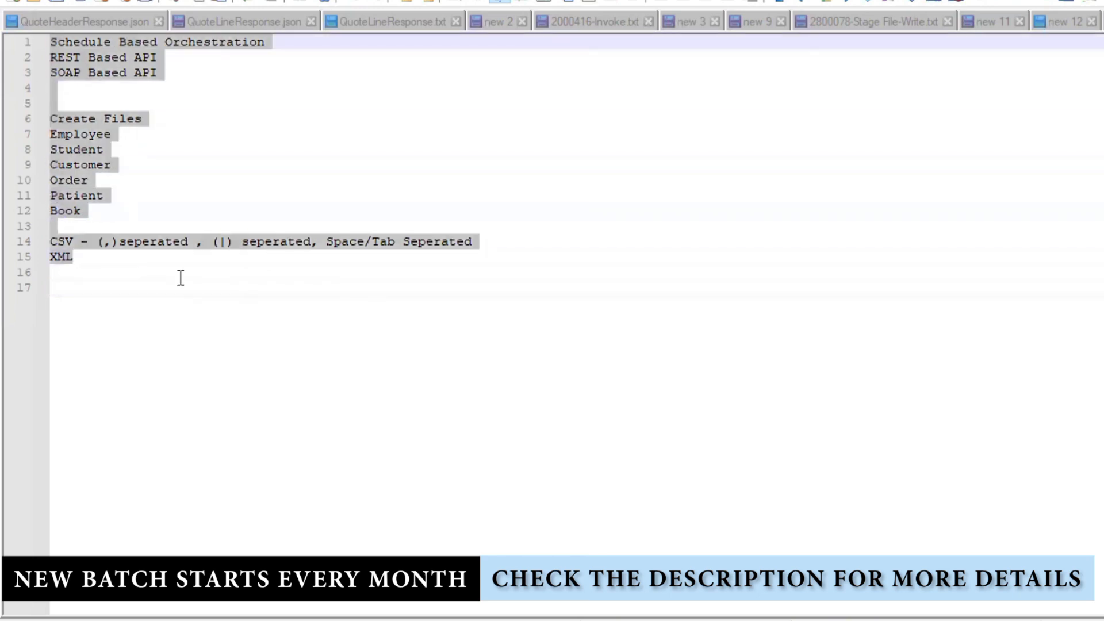
pyautogui.click(189, 313)
pyautogui.moveTo(78, 257); pyautogui.dragTo(10, 27)
pyautogui.click(399, 448)
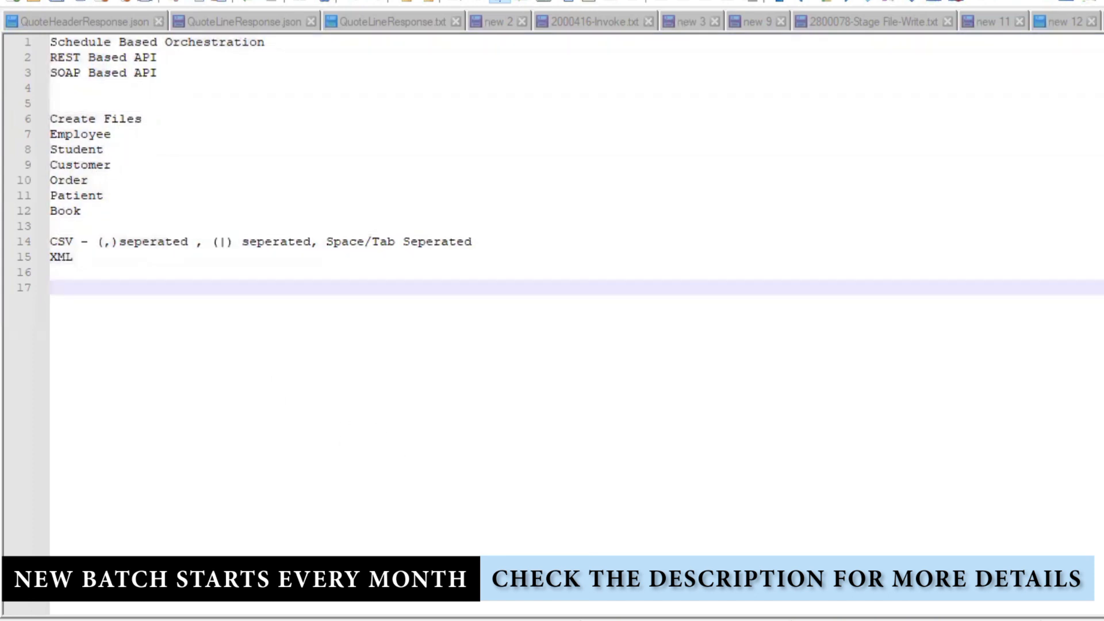
# - Insert blank lines after the Book entry on line 12
pyautogui.hotkey('ctrl', 'z')
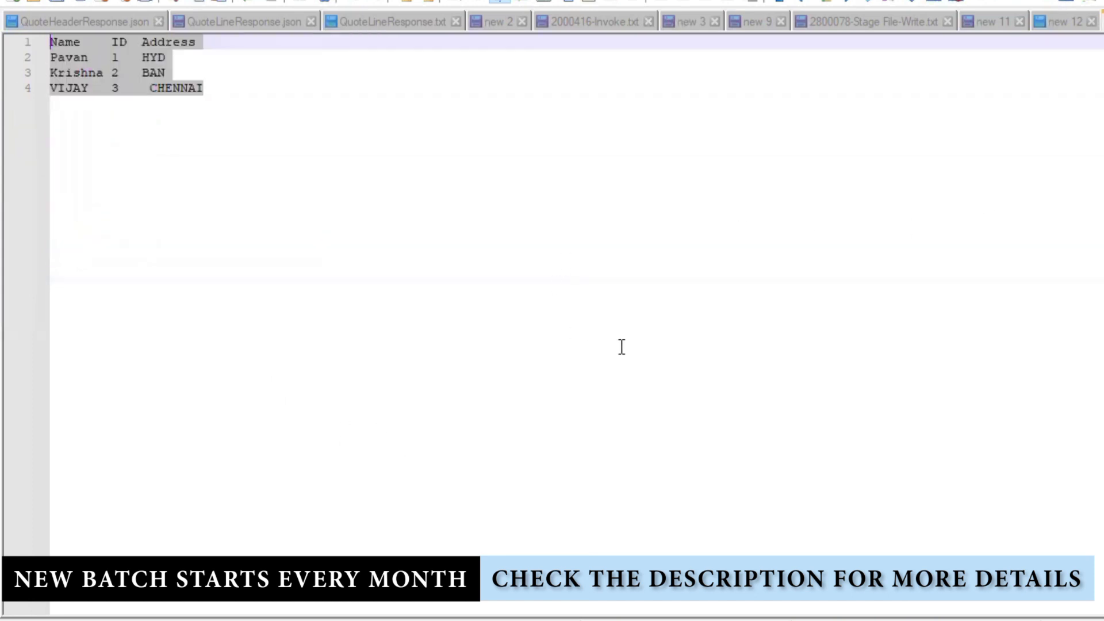
pyautogui.hotkey('ctrl', 'y')
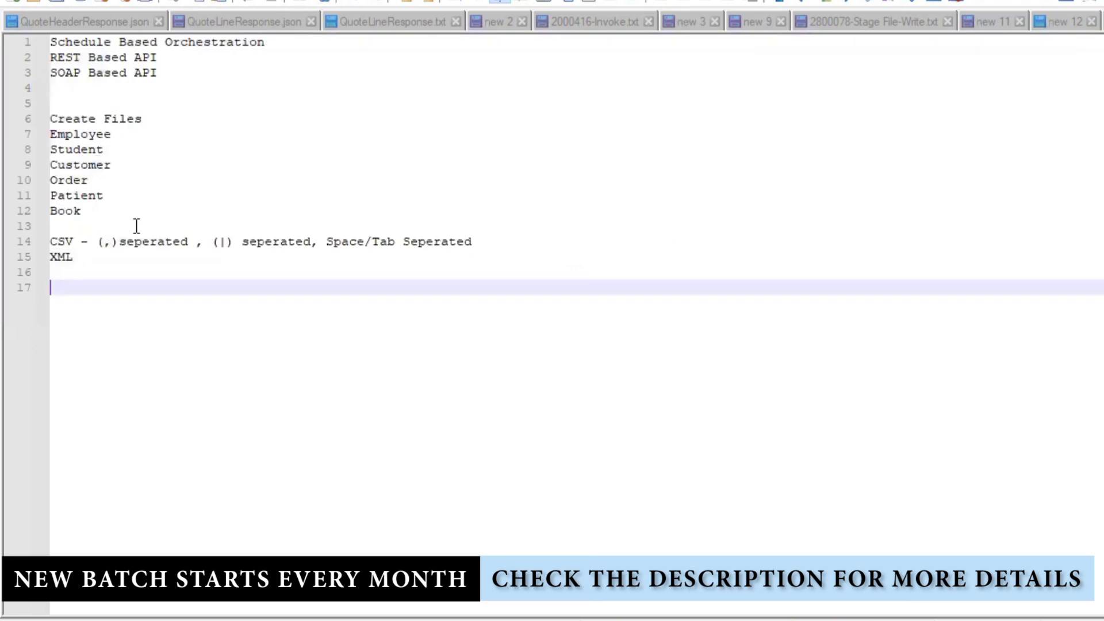
pyautogui.click(125, 207)
pyautogui.press('Return')
pyautogui.press('Return')
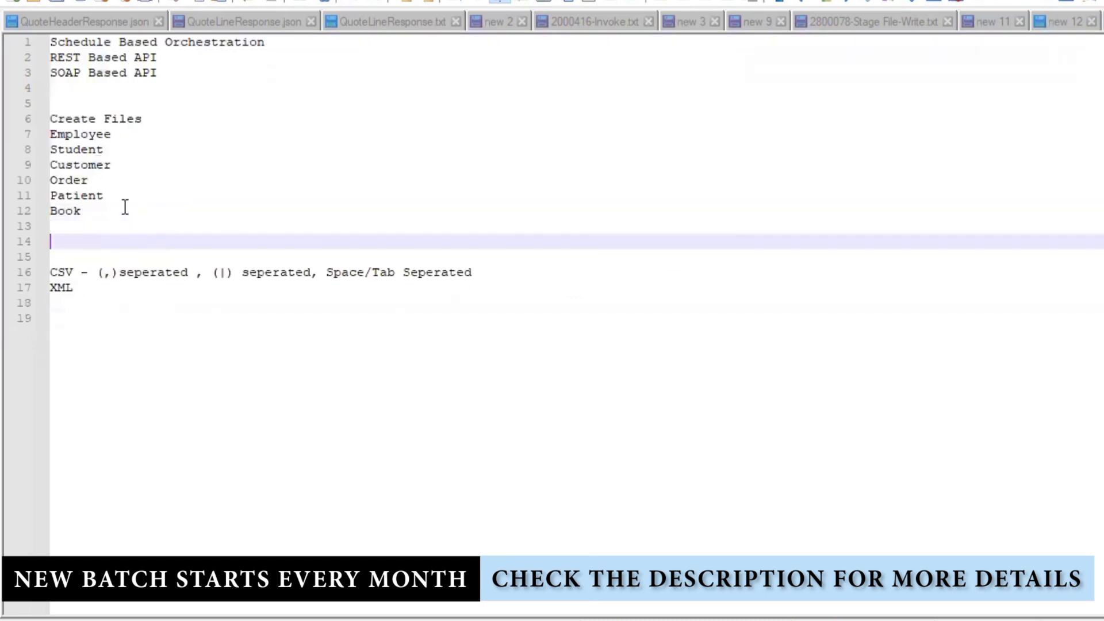
# - Add the '1- Employee' heading to the notes and clear the scratch tab to an empty page
pyautogui.write('1- Employee')
pyautogui.press('Return')
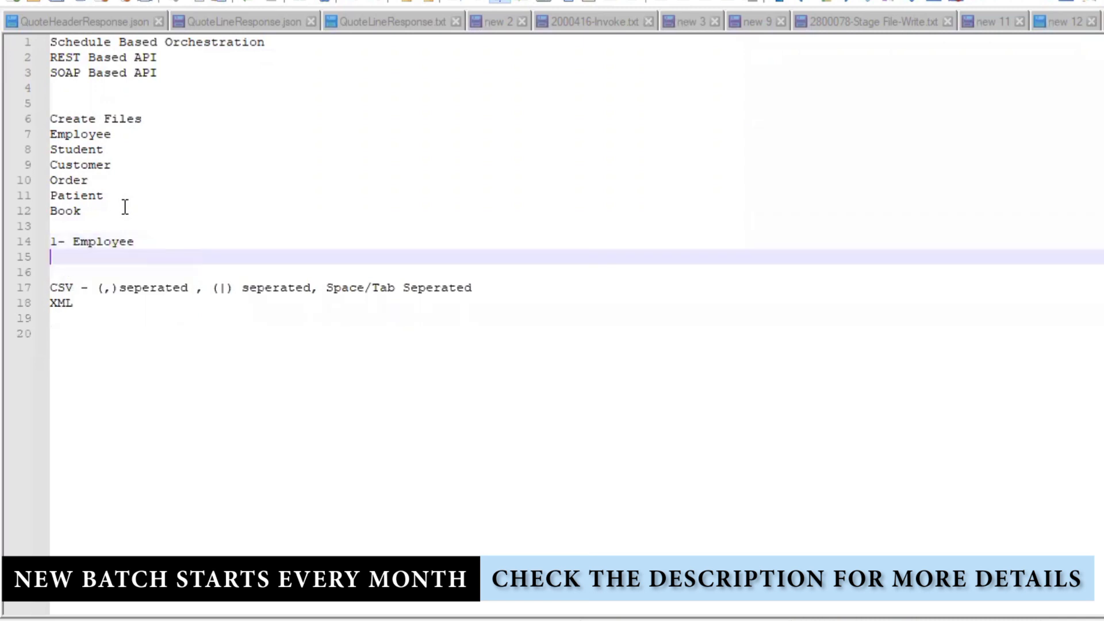
pyautogui.press('Tab')
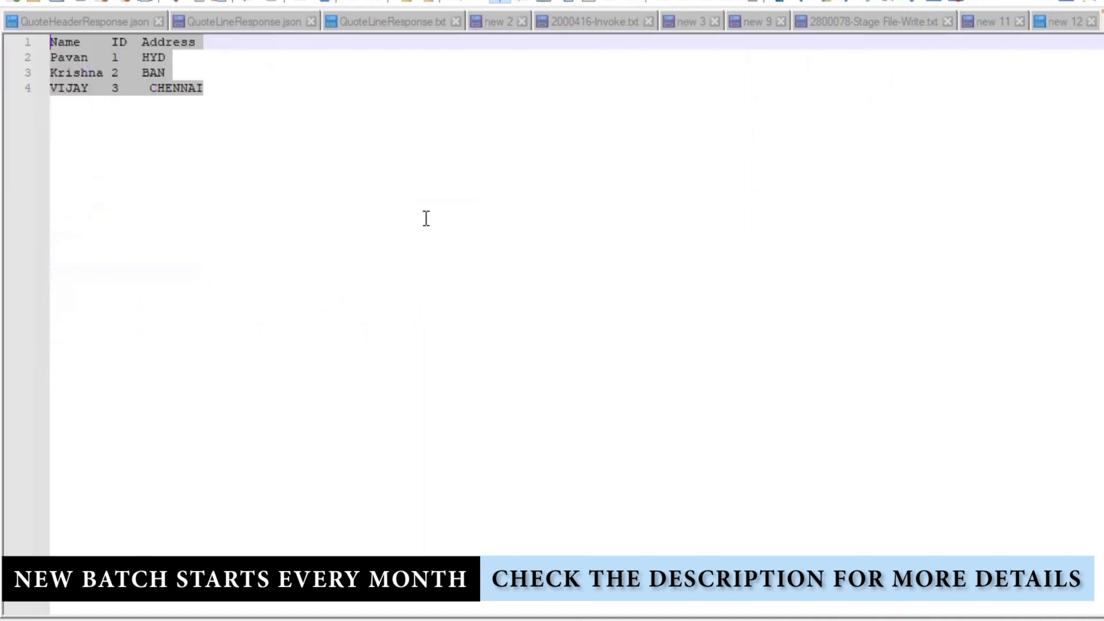
pyautogui.hotkey('ctrl', 'z')
pyautogui.hotkey('ctrl', 'z')
pyautogui.hotkey('ctrl', 'z')
pyautogui.hotkey('ctrl', 'z')
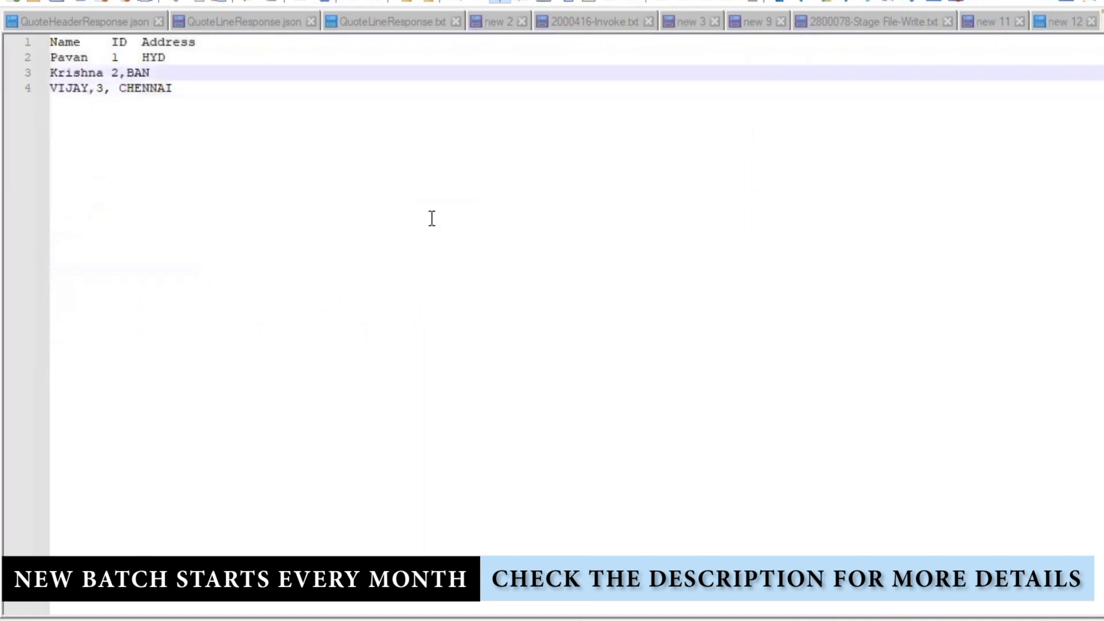
pyautogui.hotkey('ctrl', 'z')
pyautogui.hotkey('ctrl', 'z')
pyautogui.hotkey('ctrl', 'z')
pyautogui.hotkey('ctrl', 'z')
pyautogui.hotkey('ctrl', 'z')
pyautogui.hotkey('ctrl', 'z')
pyautogui.hotkey('ctrl', 'z')
pyautogui.hotkey('ctrl', 'z')
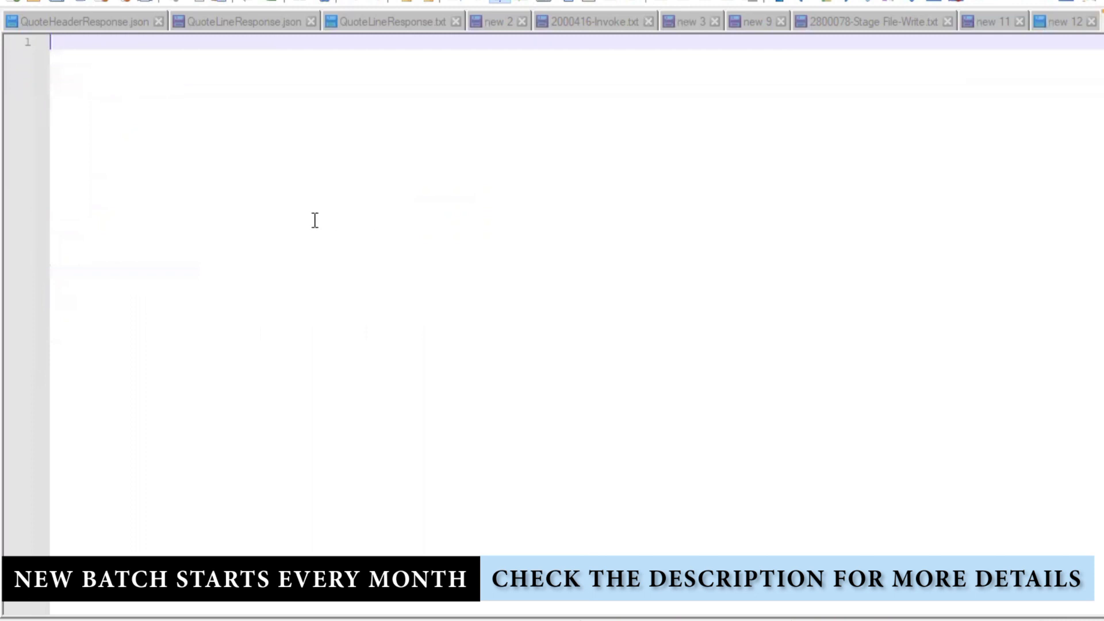
# - Write and select the field list ID,FirstName,LastName,MiddleName,Gender,Age,DOB,HouseNo,Street,City,State,Pincode,Country
pyautogui.write('ID,FirstName,L')
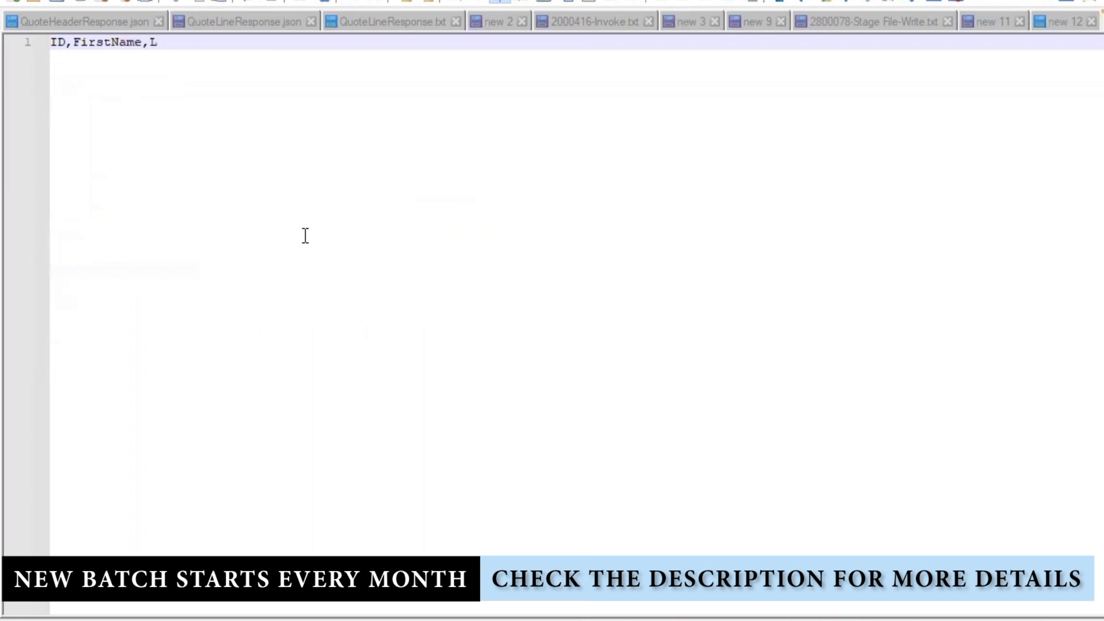
pyautogui.press('BackSpace')
pyautogui.write('LastName,MiddleN')
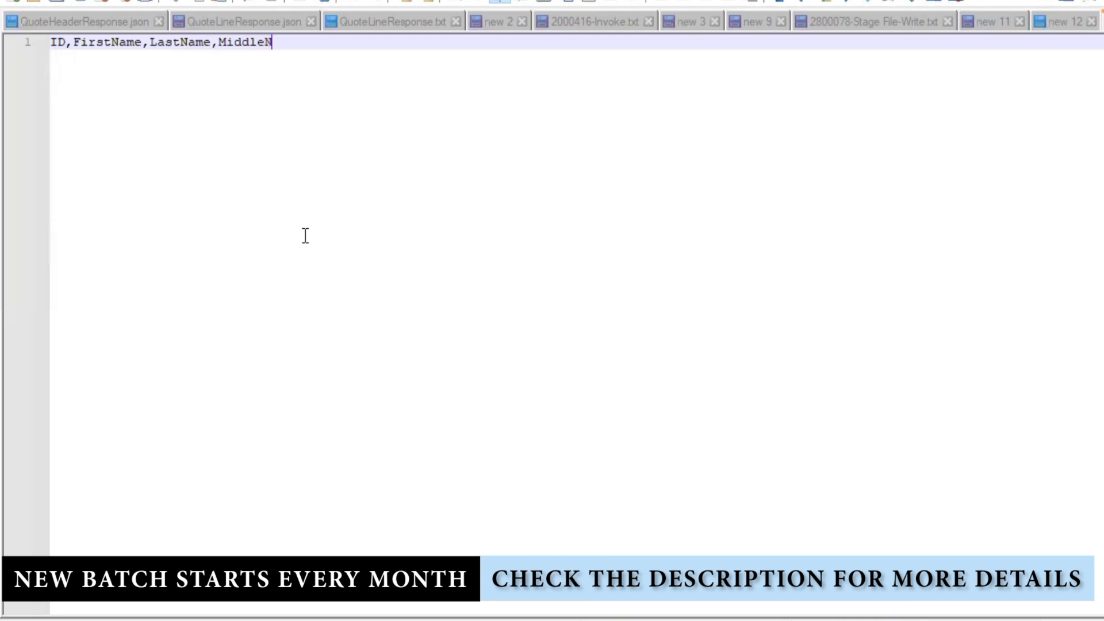
pyautogui.write('ame,')
pyautogui.write('Gender,Age,DC')
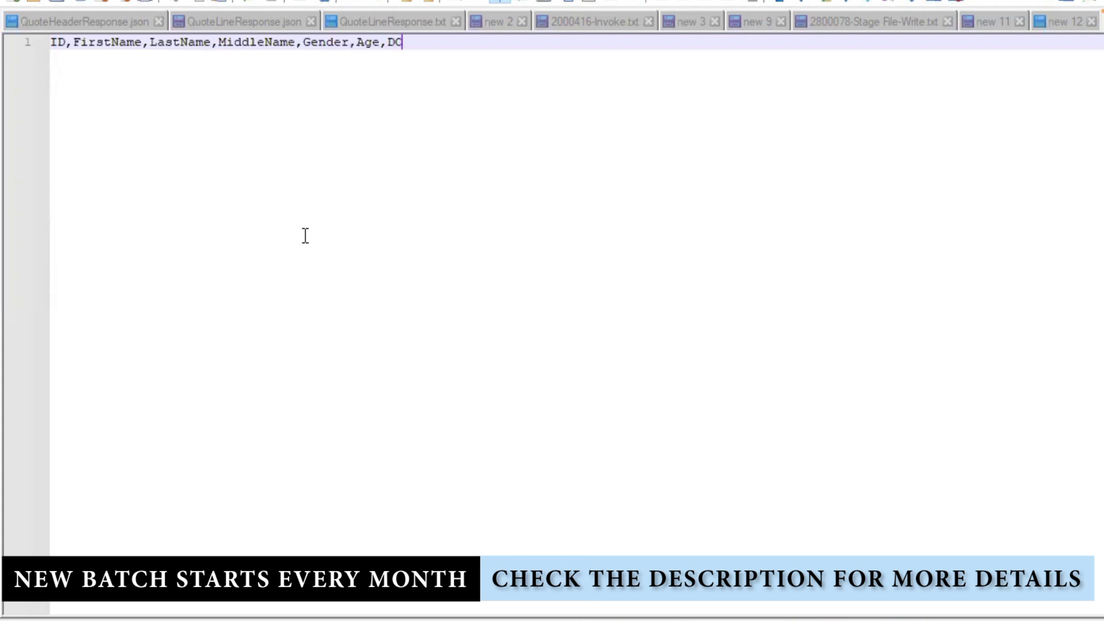
pyautogui.press('BackSpace')
pyautogui.write('OB,HO')
pyautogui.press('BackSpace')
pyautogui.write('ouseNo,Street,')
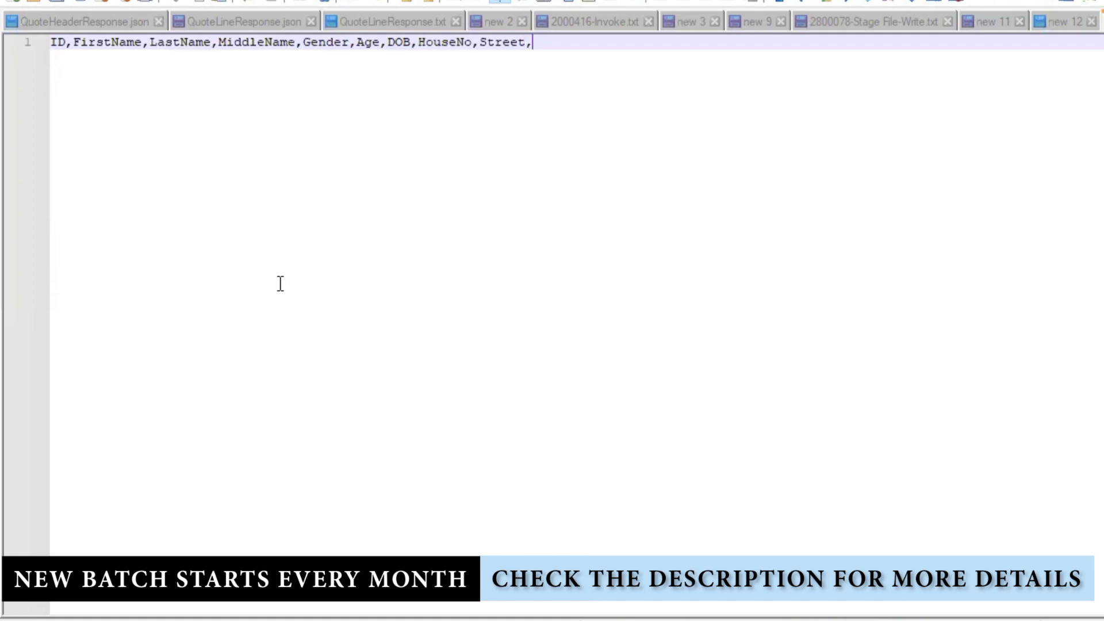
pyautogui.write('C')
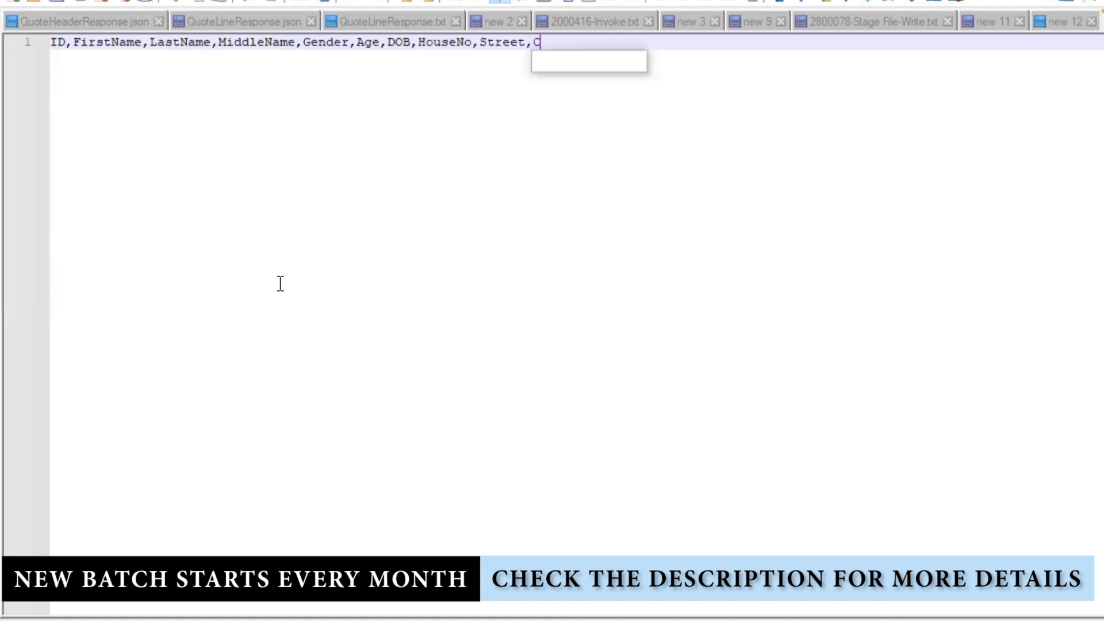
pyautogui.write('ity,Stat')
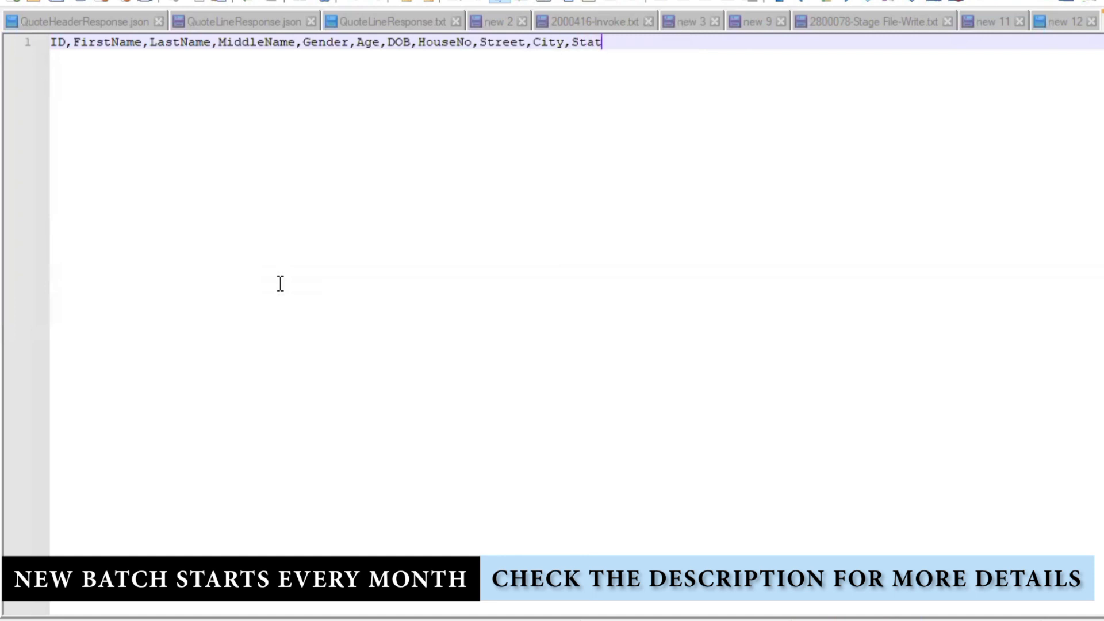
pyautogui.write('e,Pincode,Country')
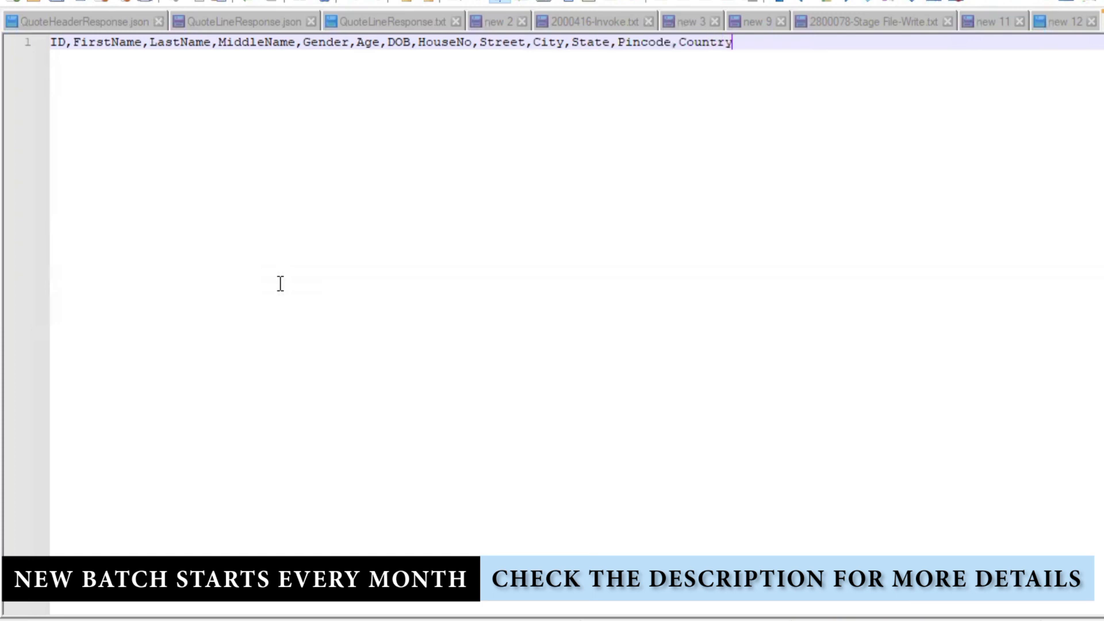
pyautogui.moveTo(834, 58); pyautogui.dragTo(153, 98)
pyautogui.hotkey('ctrl', 'c')
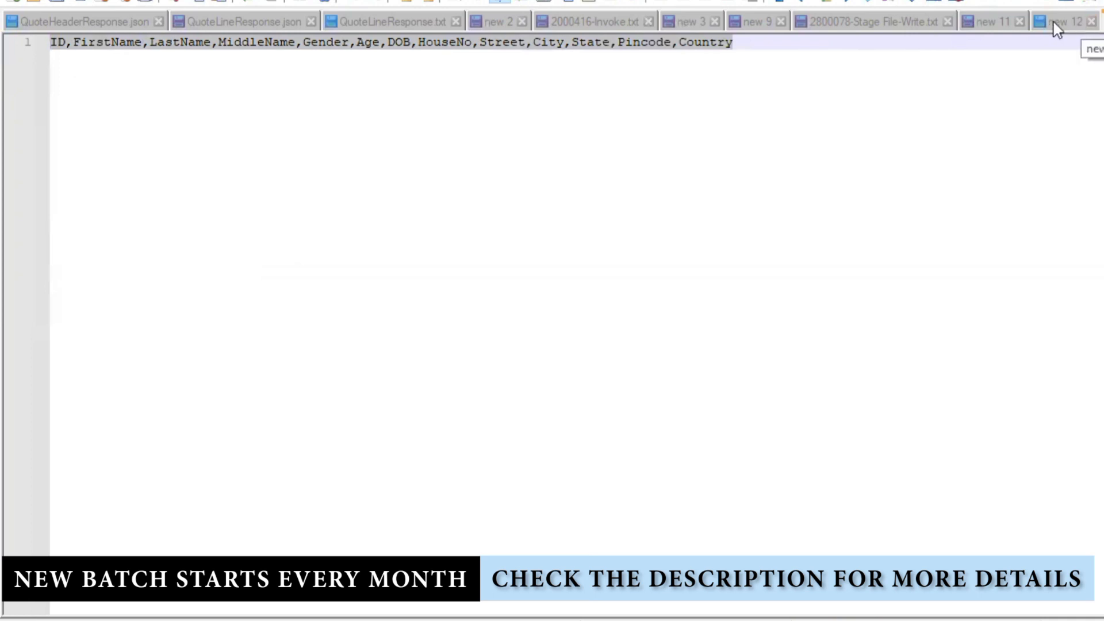
# - Paste the Employee field list on a new line under '1- Employee' in the notes
pyautogui.click(1070, 22)
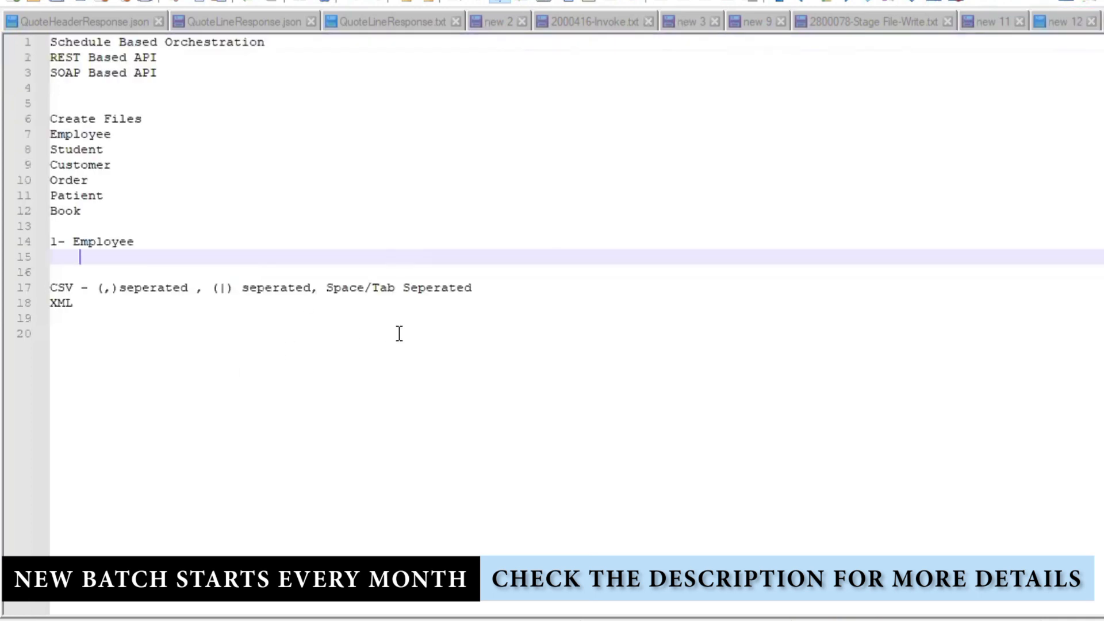
pyautogui.click(167, 240)
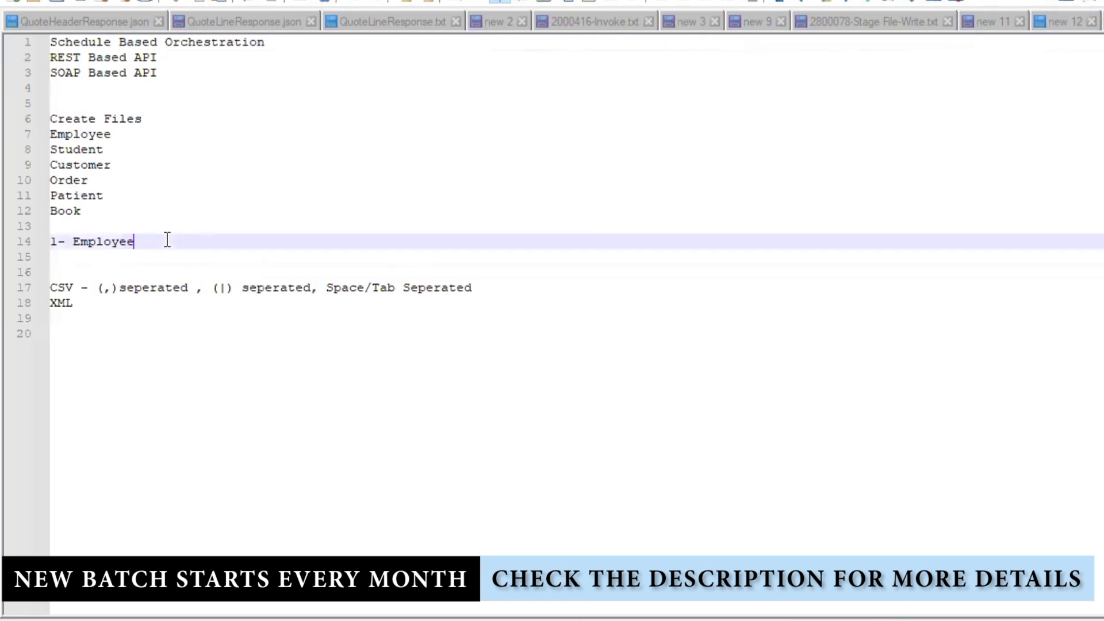
pyautogui.press('Return')
pyautogui.hotkey('ctrl', 'v')
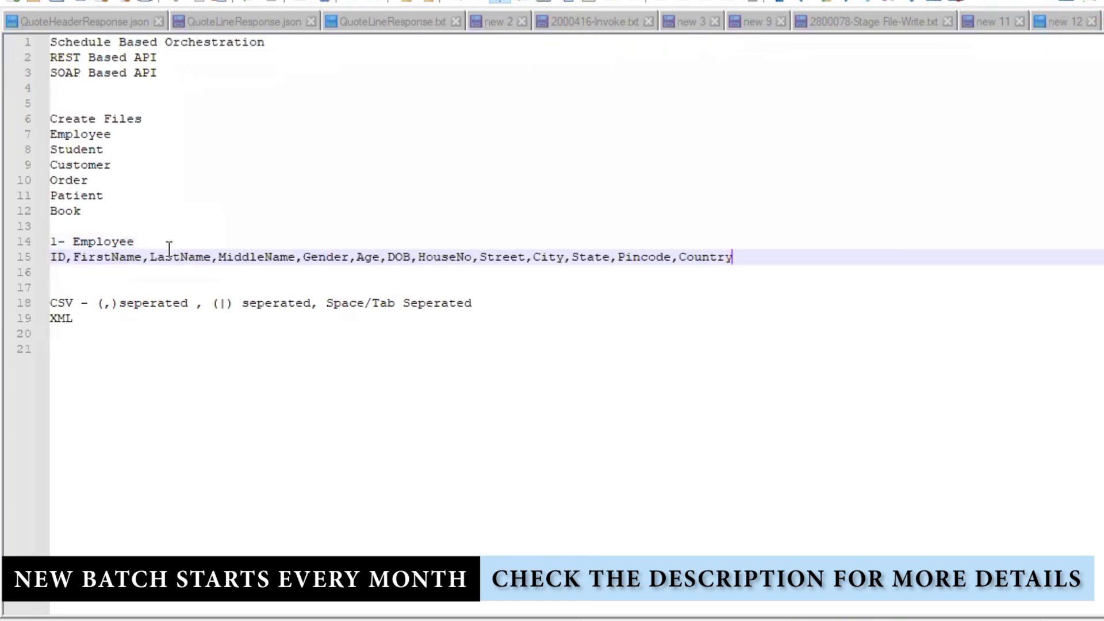
pyautogui.click(291, 292)
pyautogui.click(68, 257)
pyautogui.moveTo(218, 303); pyautogui.dragTo(228, 303)
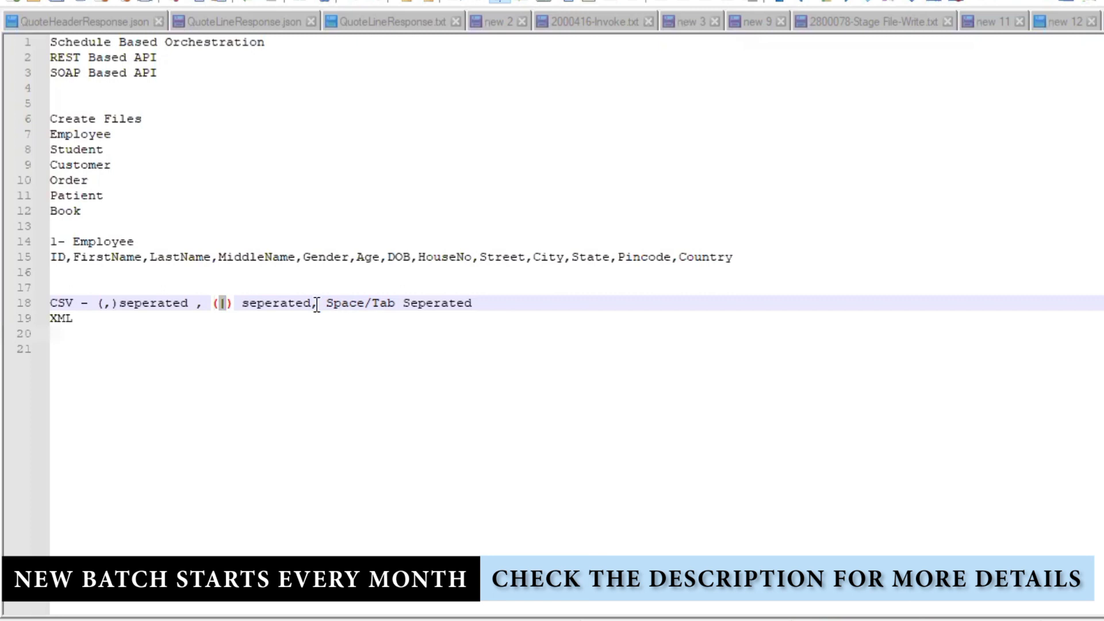
pyautogui.moveTo(326, 301); pyautogui.dragTo(397, 303)
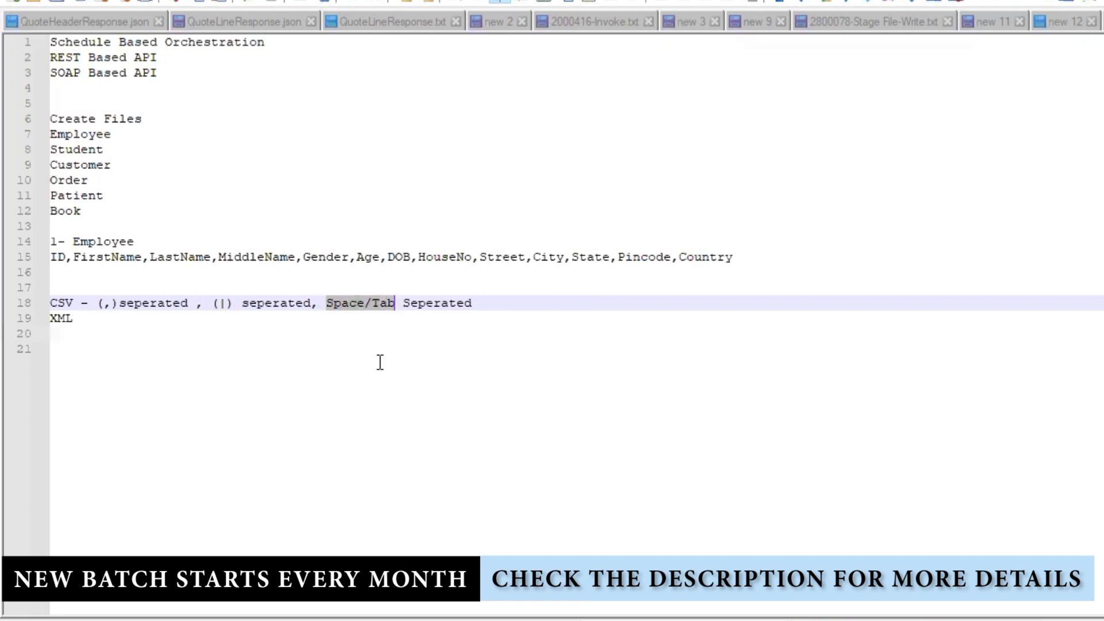
pyautogui.click(267, 384)
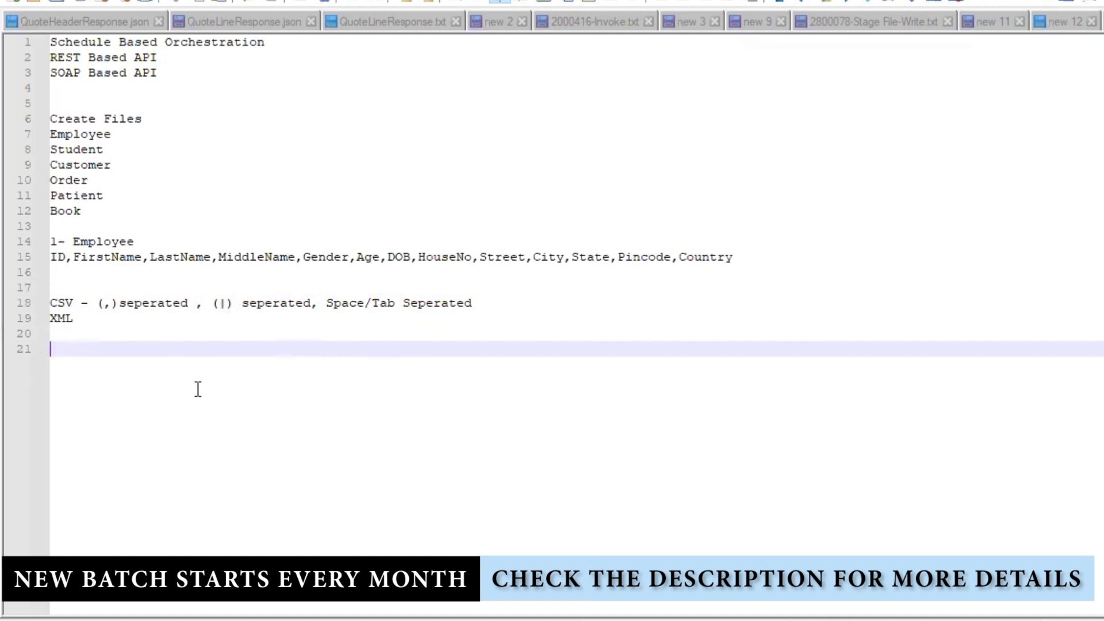
pyautogui.moveTo(95, 335); pyautogui.dragTo(10, 308)
pyautogui.click(126, 345)
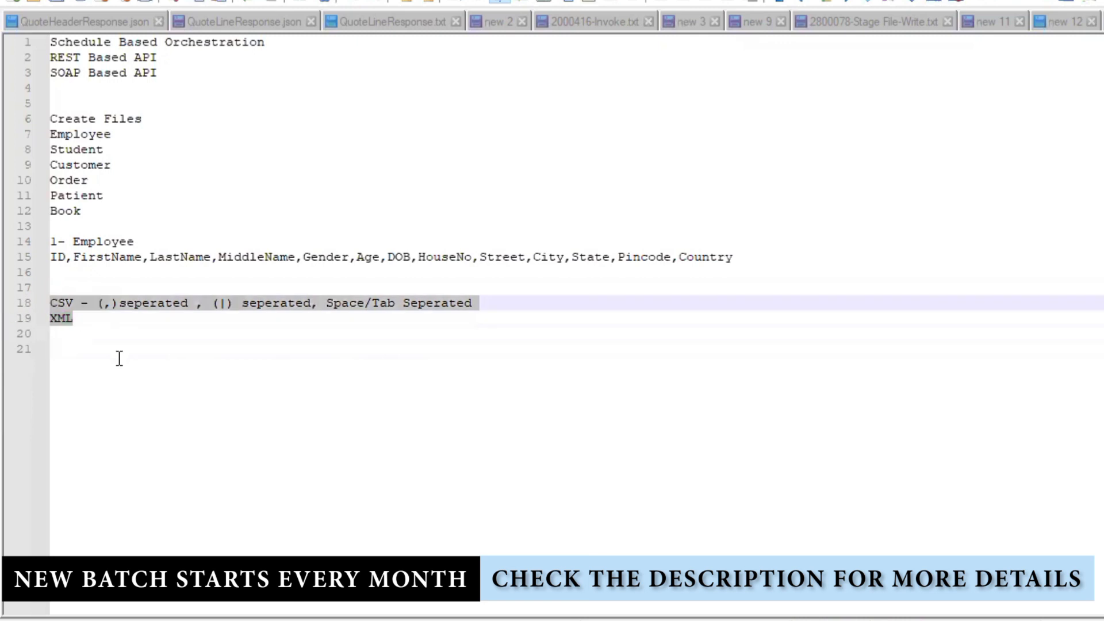
pyautogui.click(147, 375)
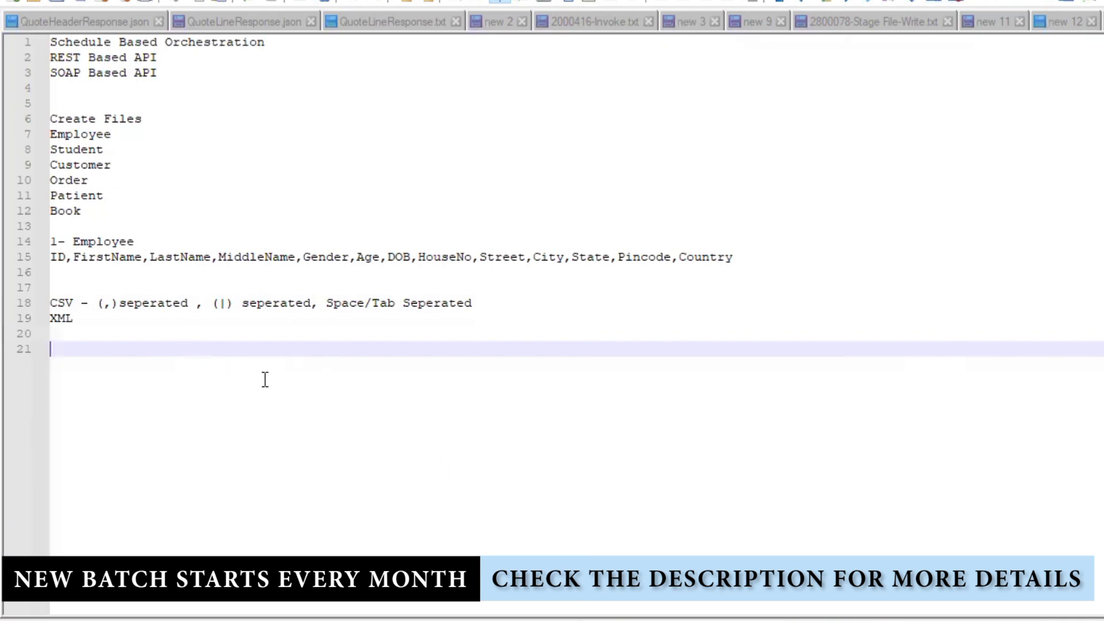
# - Add 'LIST, READ, WRITE' on line 23 below the CSV and XML entries
pyautogui.press('Return')
pyautogui.press('Return')
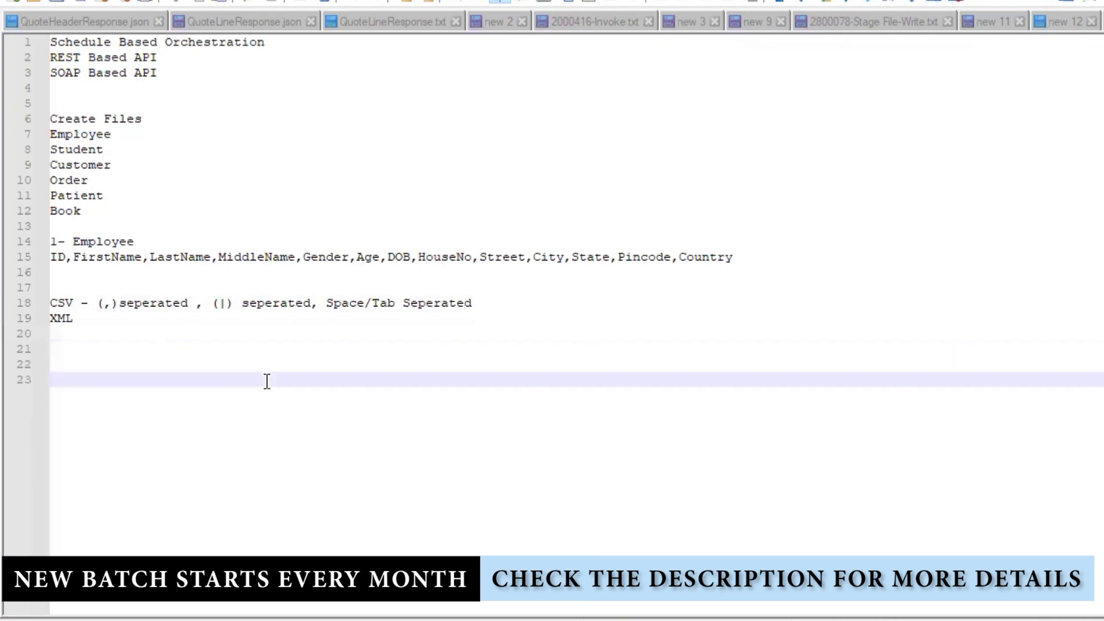
pyautogui.write('LIST, READ, WRITE')
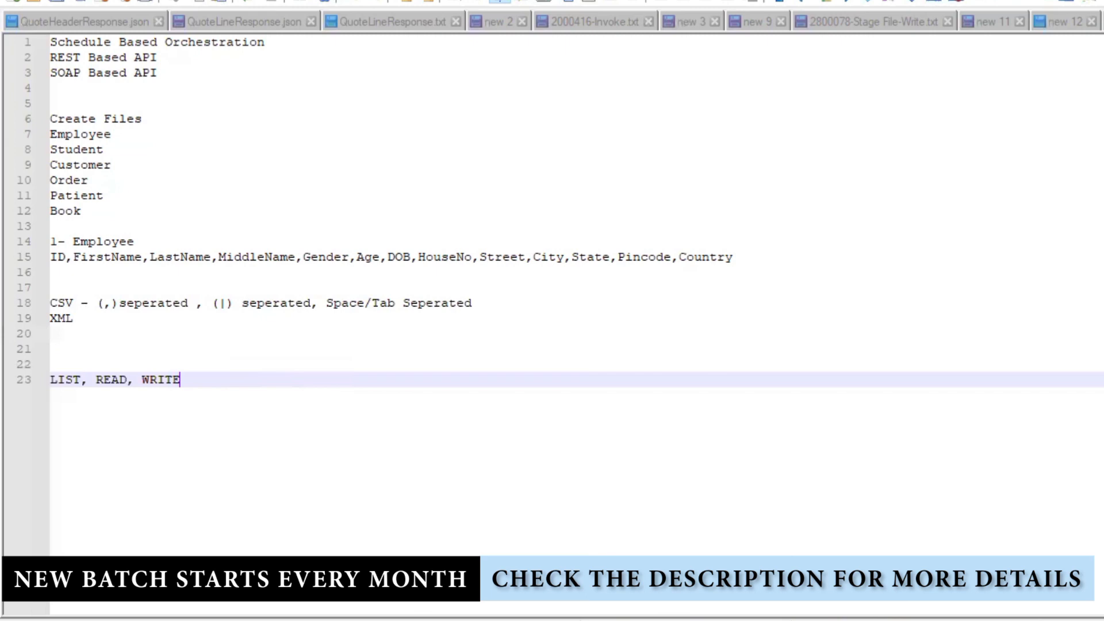
pyautogui.hotkey('alt', 'Tab')
# - Refresh the WinSCP SOURCE folder to list Employee_1.csv and Employee_2.csv, then return to Notepad++
pyautogui.rightClick(926, 316)
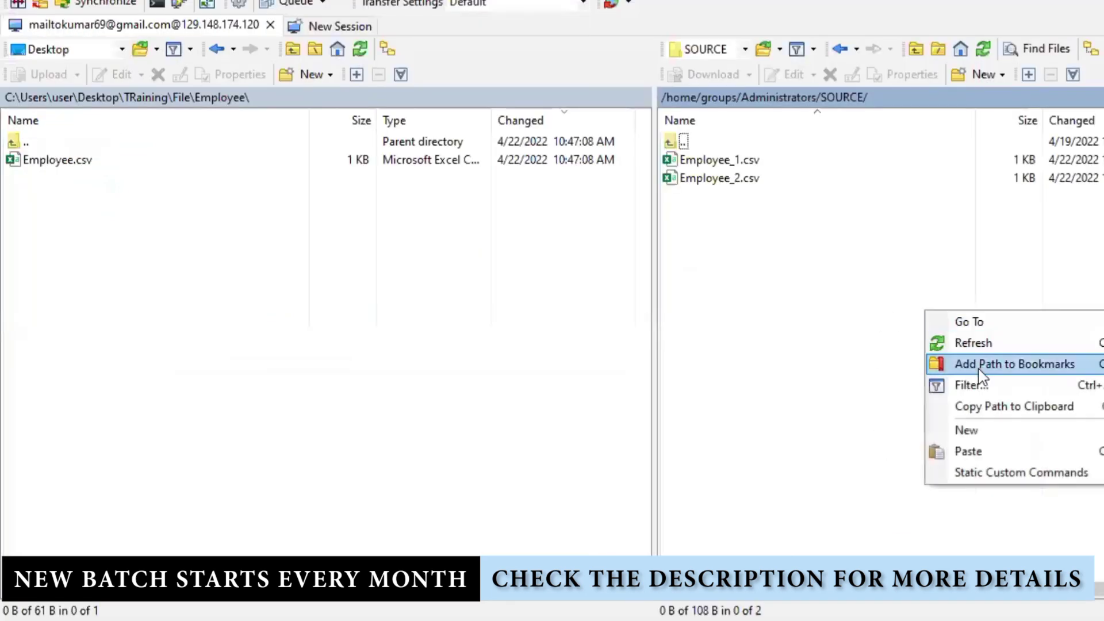
pyautogui.click(974, 343)
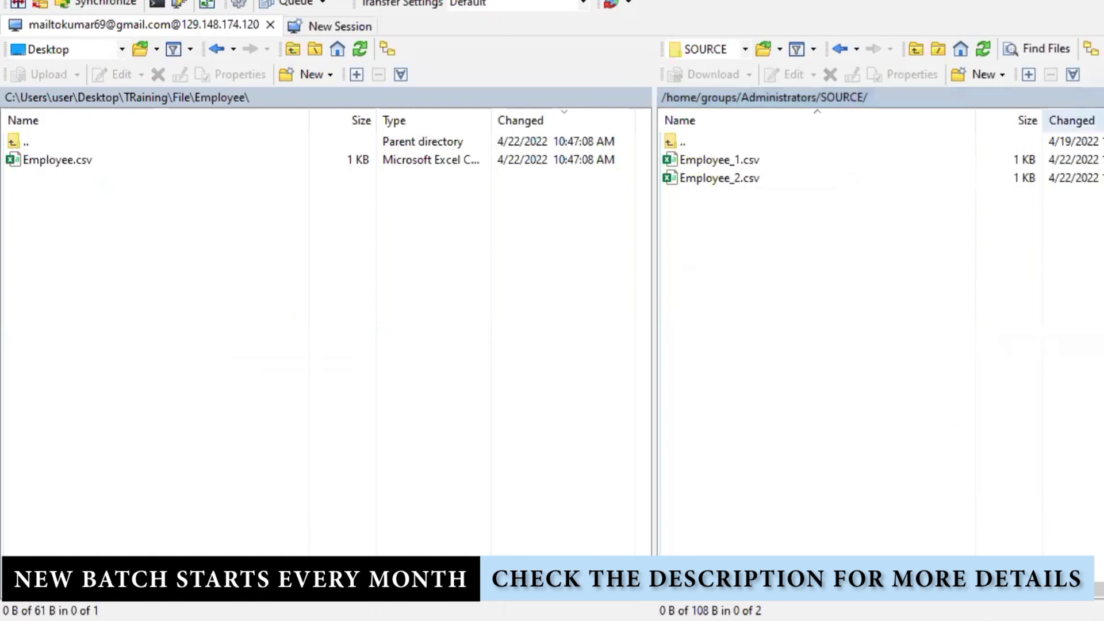
pyautogui.hotkey('alt', 'Tab')
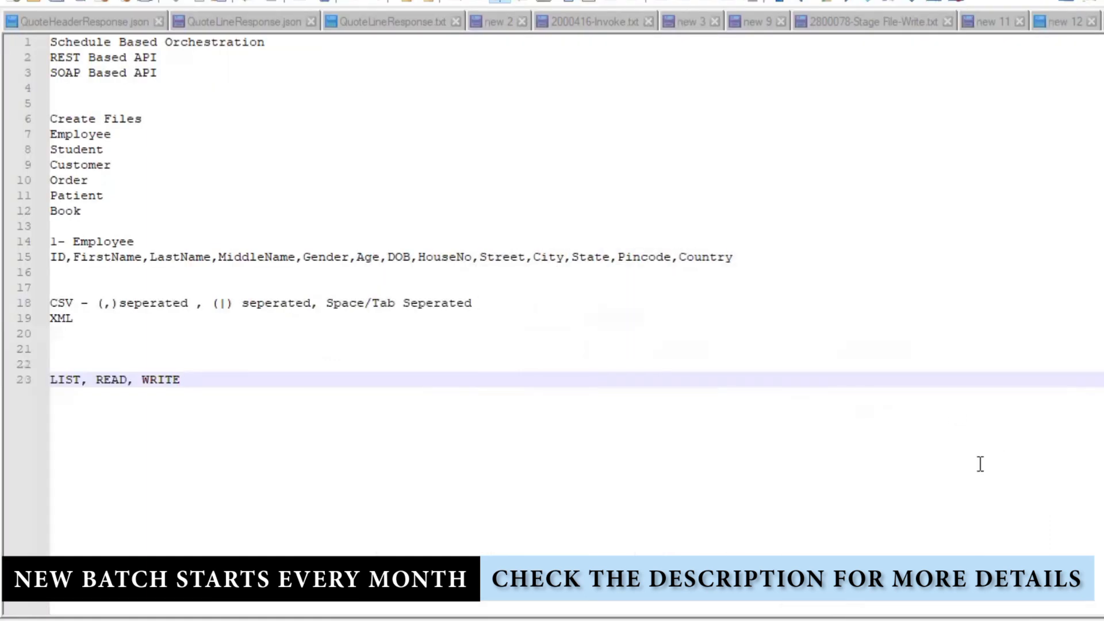